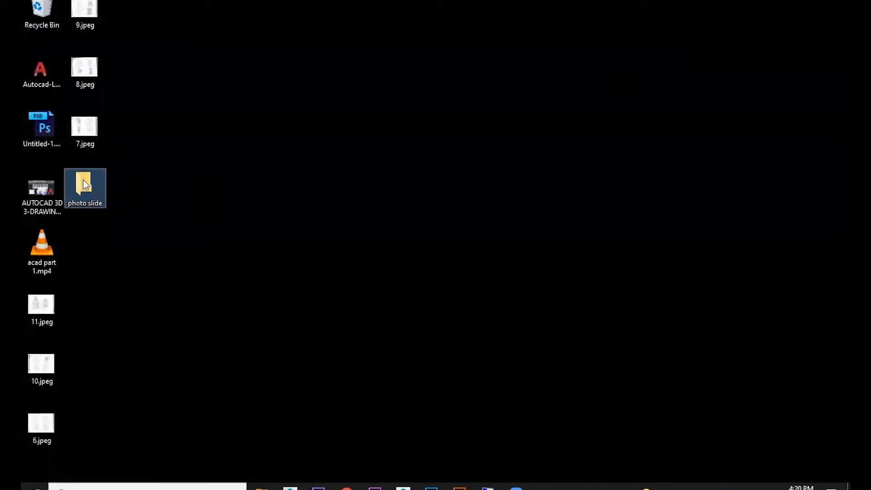
Open the photo slide folder on the desktop, look over all its images, and close it.
double_click(78, 181)
left_click_drag(686, 309, 39, 100)
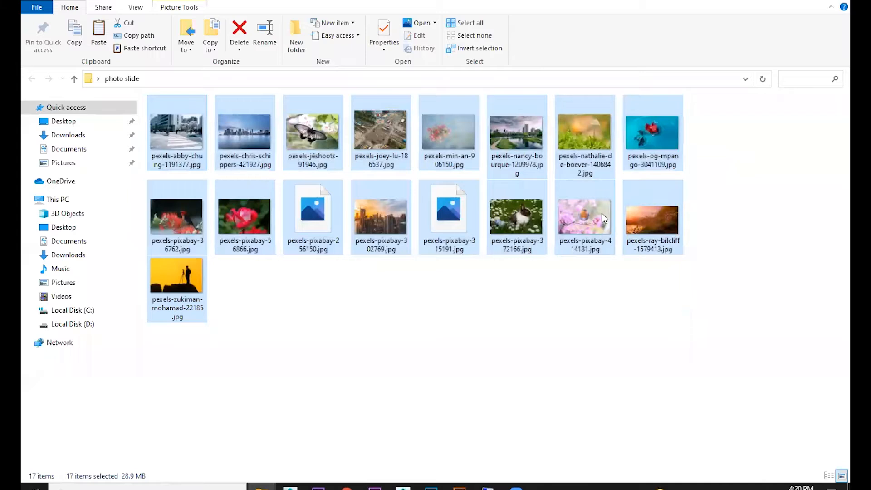
left_click_drag(642, 324, 170, 128)
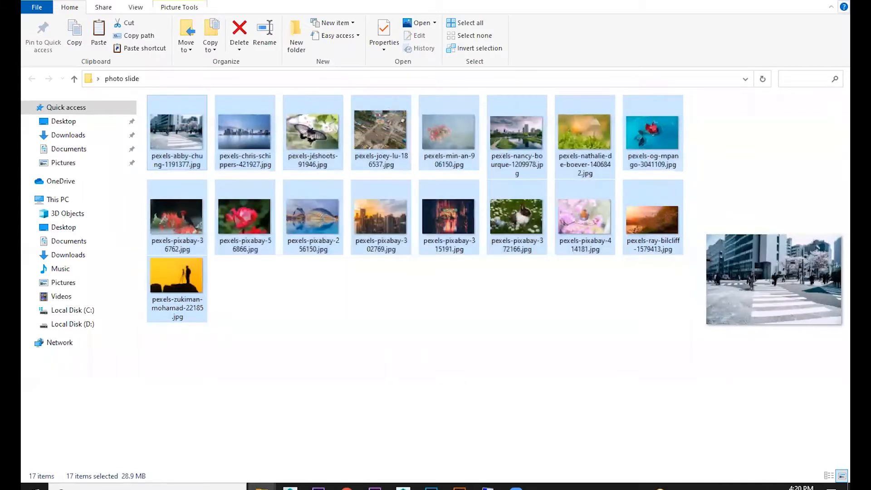
left_click(840, 1)
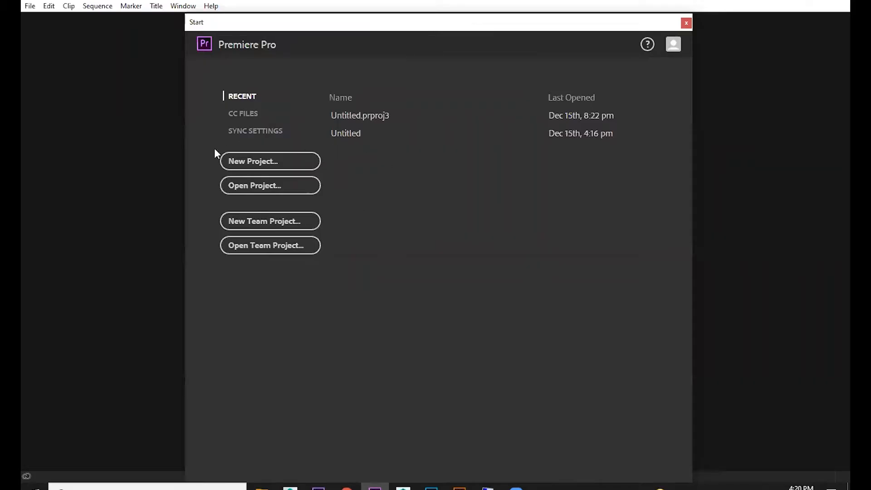
Start a new Premiere Pro project and set its location to the photo slide folder on the Desktop.
left_click(261, 161)
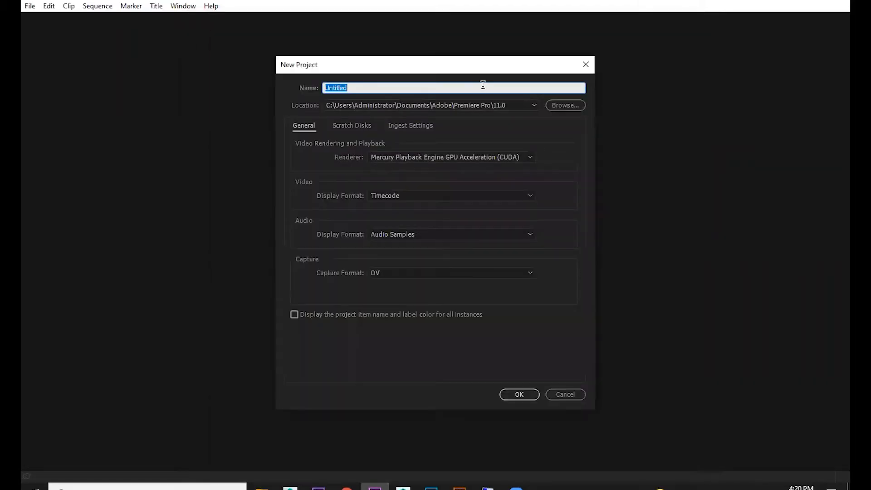
left_click(570, 108)
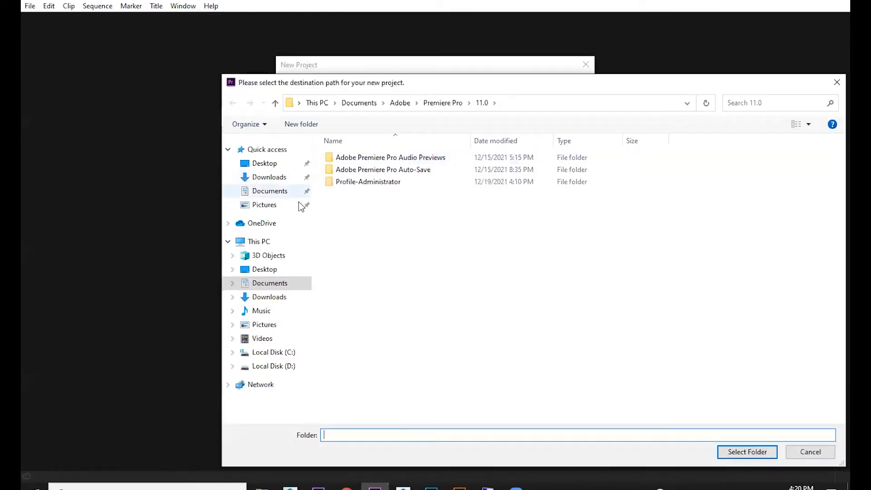
left_click(265, 164)
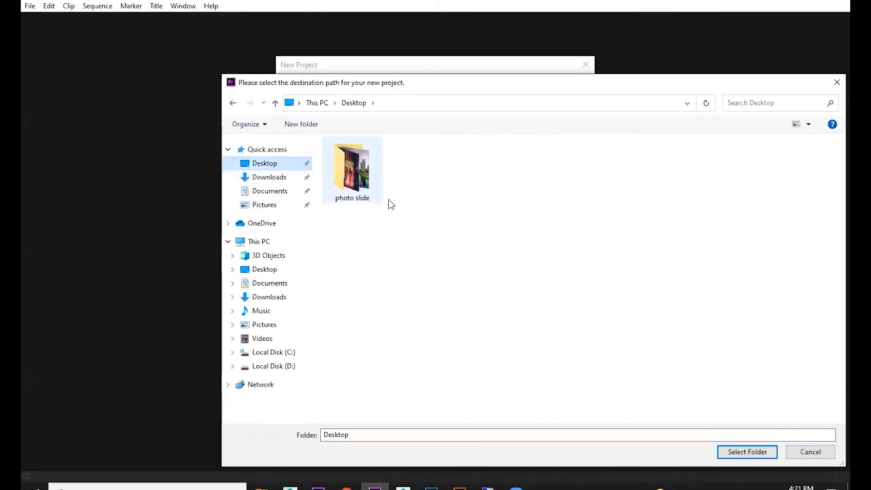
left_click(359, 170)
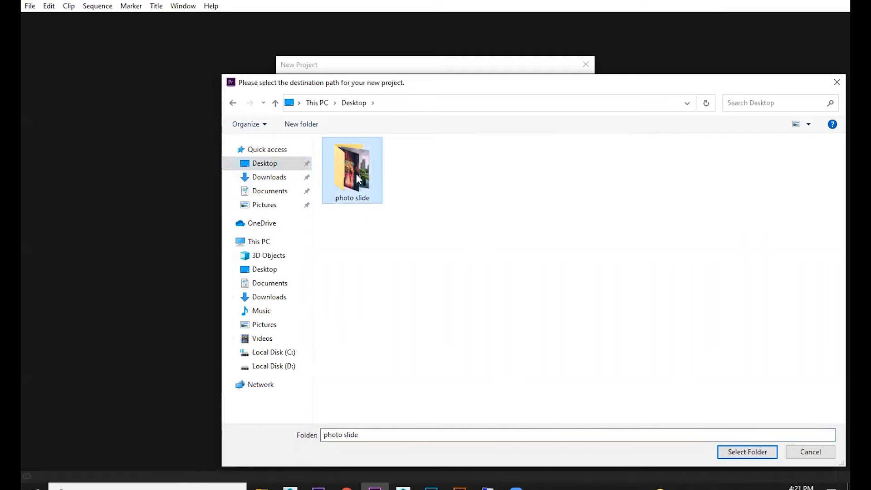
left_click(755, 451)
Name the new project "transition" and create it.
left_click_drag(358, 88, 251, 87)
key("BackSpace")
type("transition")
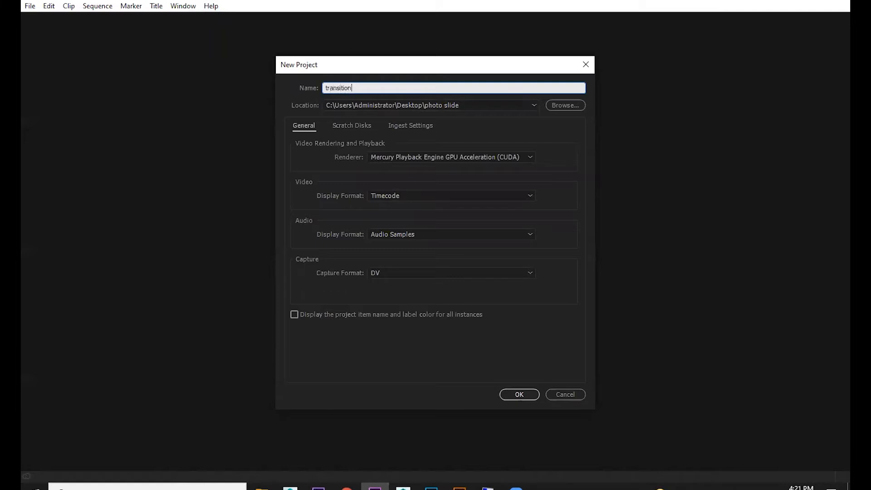
left_click(520, 394)
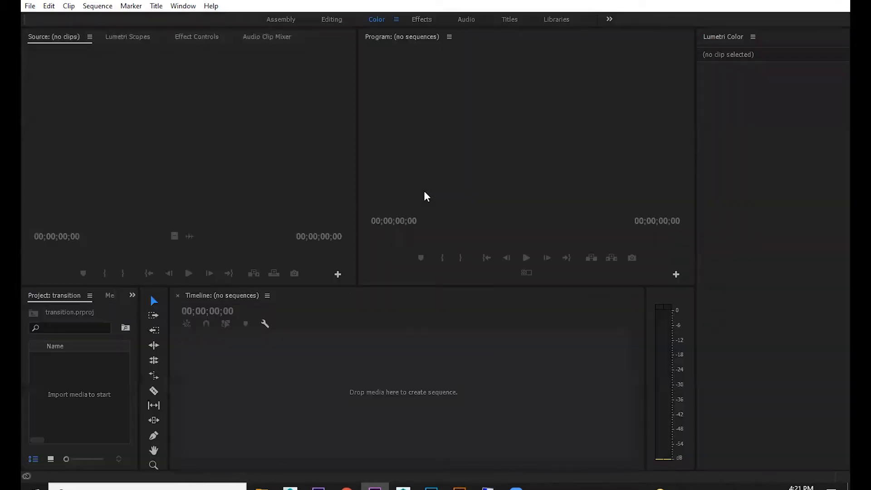
Widen the Project panel so the Media Browser tab name fits beside it.
left_click(69, 296)
left_click_drag(139, 303, 187, 304)
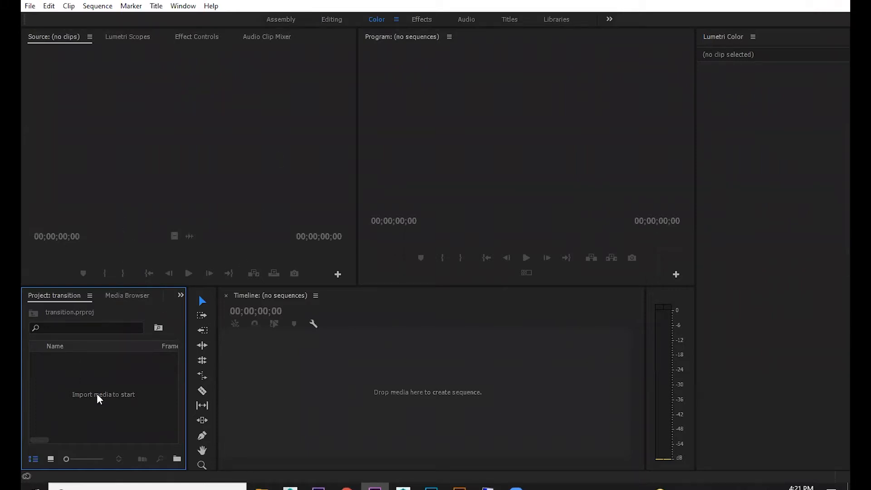
Look over the Source, Audio Clip Mixer, Effect Controls, Lumetri Scopes, Program, Timeline and Project panels of the workspace.
left_click(51, 36)
left_click(256, 37)
left_click(186, 35)
left_click(125, 37)
left_click(72, 39)
left_click(264, 36)
left_click(50, 38)
left_click(458, 140)
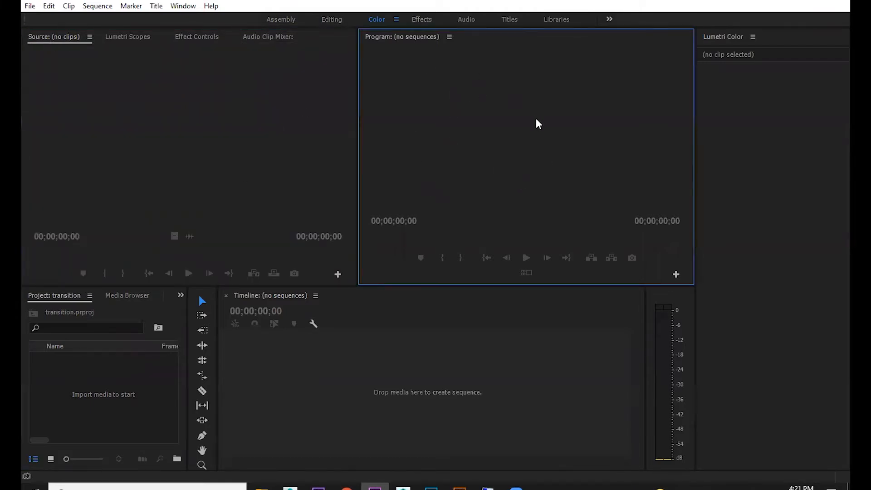
left_click(327, 376)
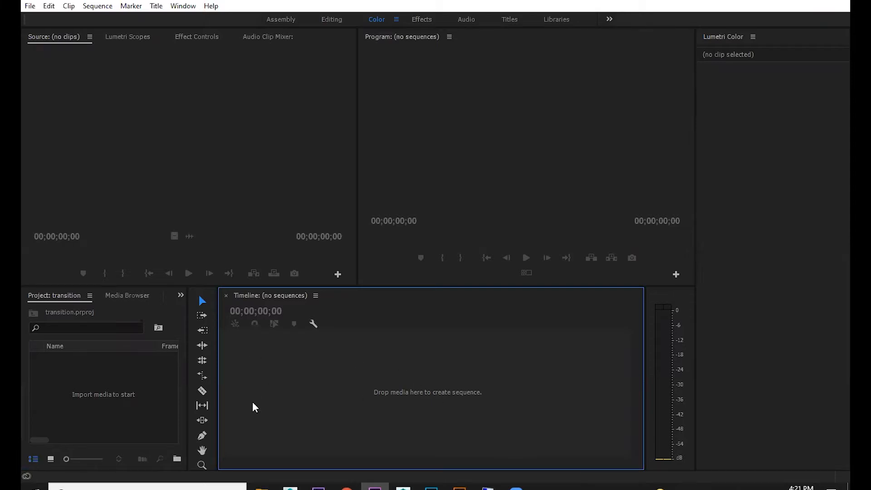
left_click(62, 296)
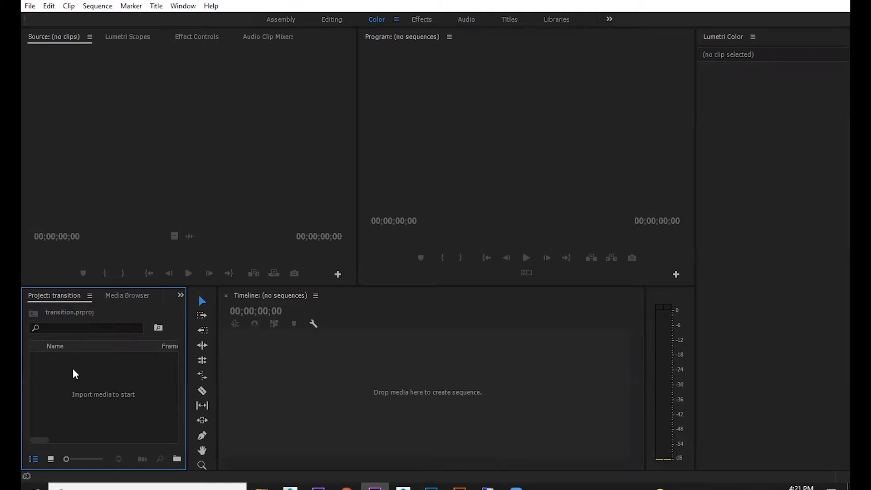
left_click(30, 6)
mouse_move(46, 19)
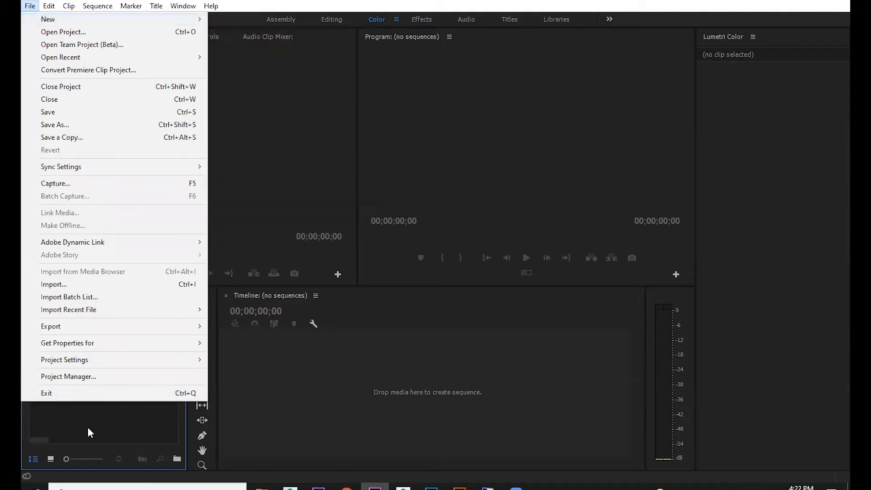
right_click(88, 427)
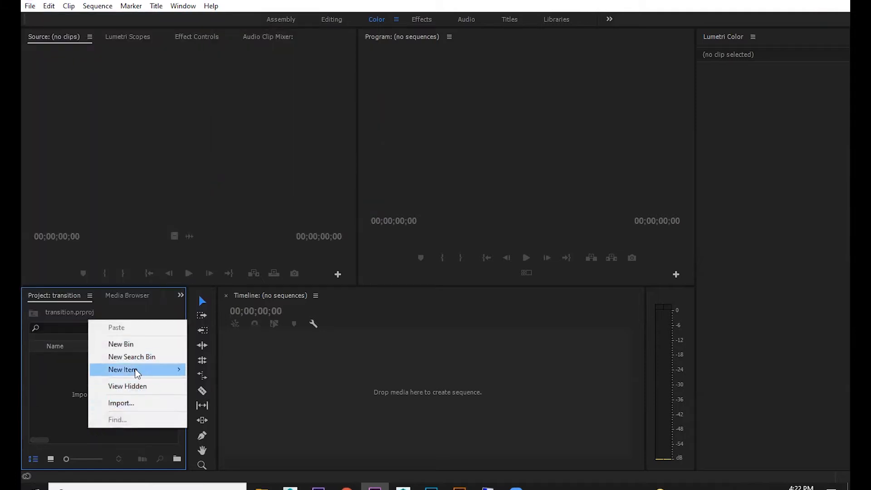
right_click(60, 371)
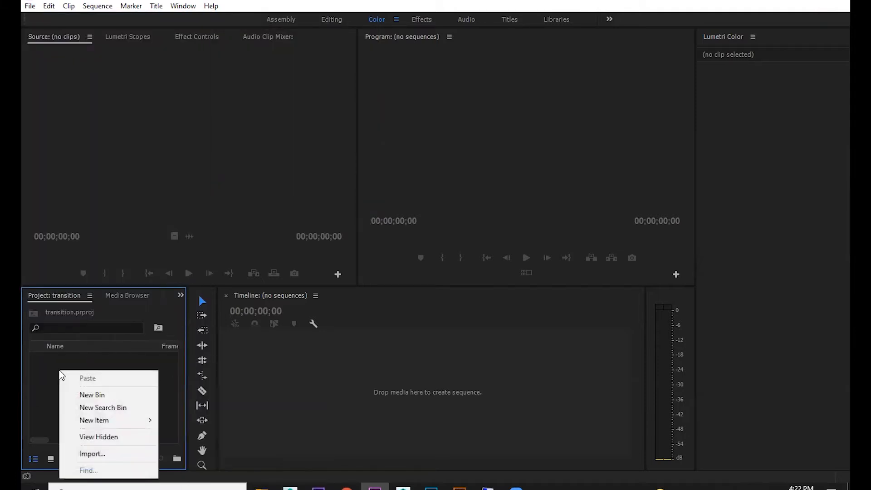
Start a new sequence and review the timebase and frame size of the DV - NTSC Standard 32kHz preset.
left_click(30, 6)
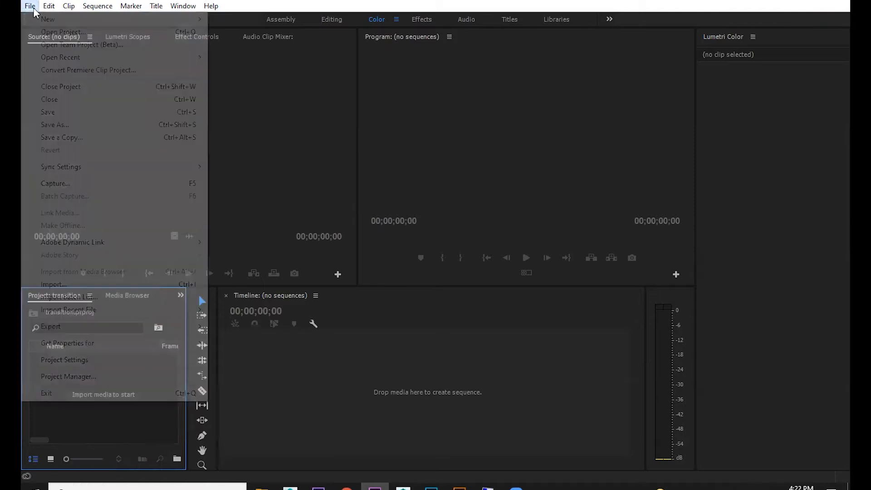
mouse_move(47, 19)
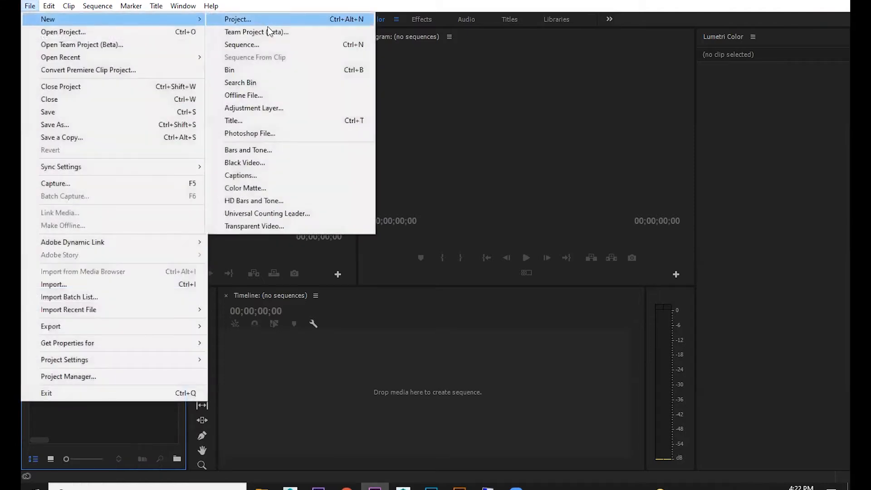
left_click(361, 45)
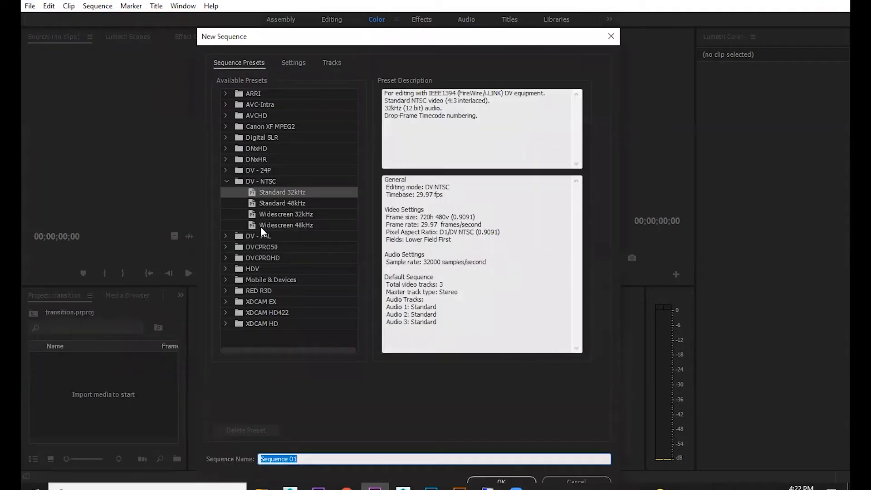
left_click(255, 182)
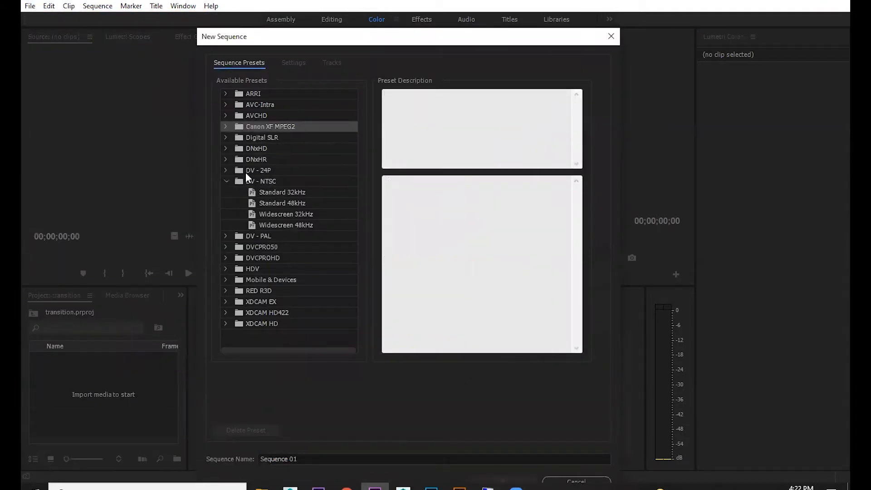
left_click(259, 192)
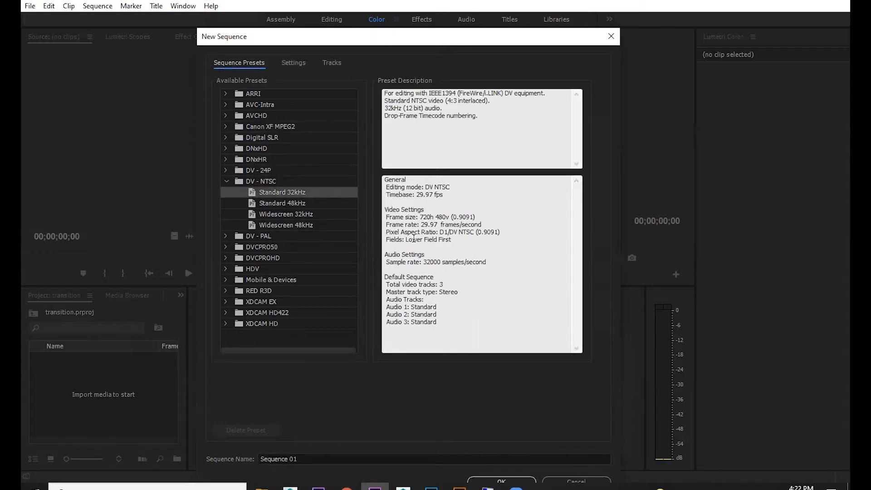
mouse_move(420, 195)
left_mouse_down()
mouse_move(446, 195)
mouse_move(417, 194)
left_mouse_up()
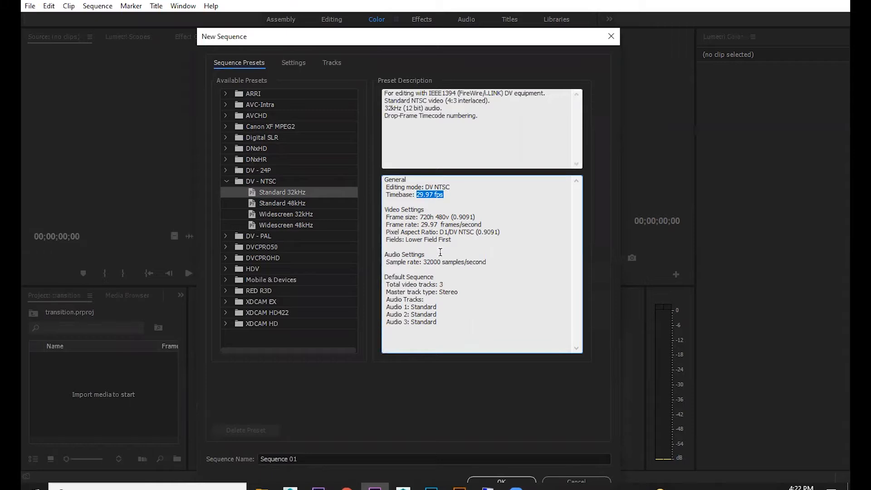
left_click_drag(450, 216, 418, 216)
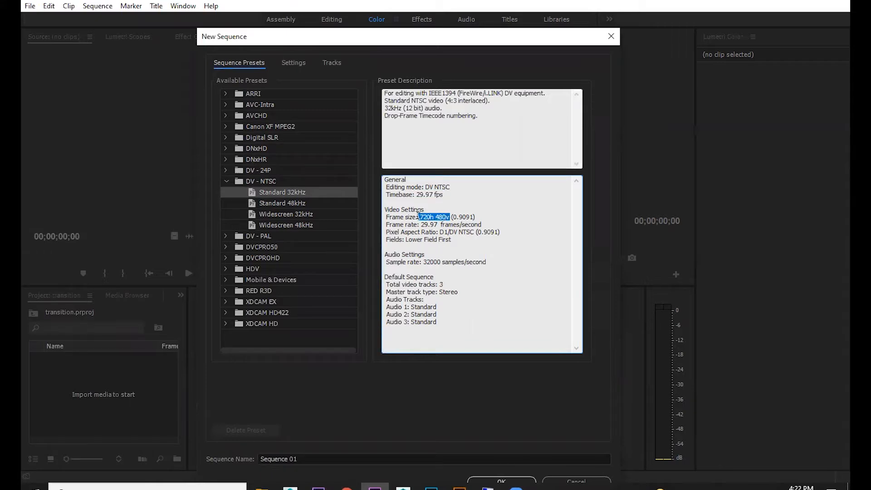
Examine the timebase and frame size of the HDV 1080i25 (50i) sequence preset.
left_click(226, 268)
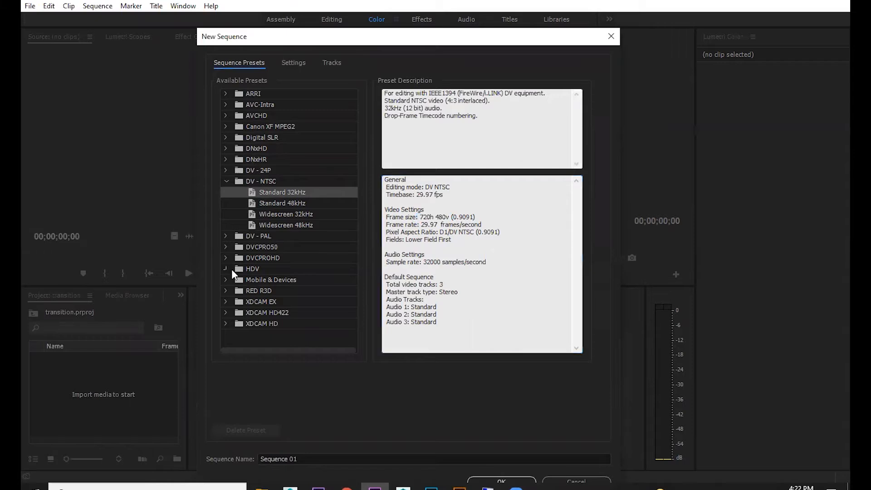
left_click(265, 280)
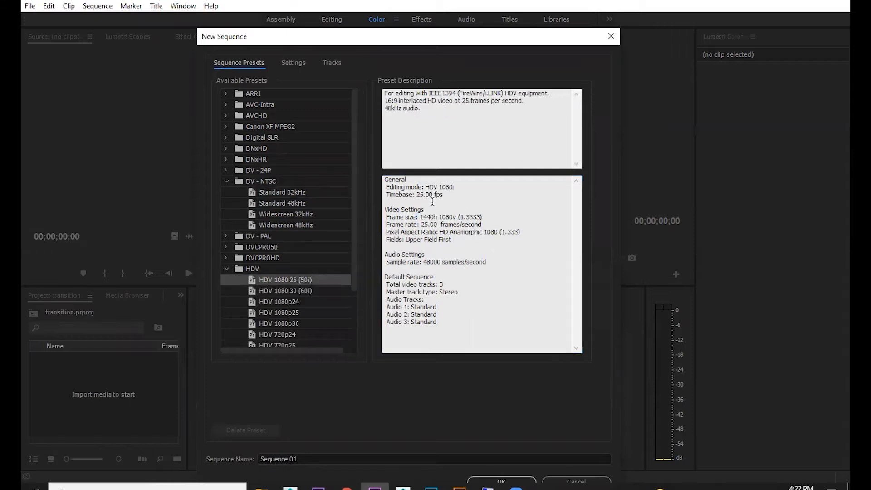
left_click_drag(432, 194, 416, 194)
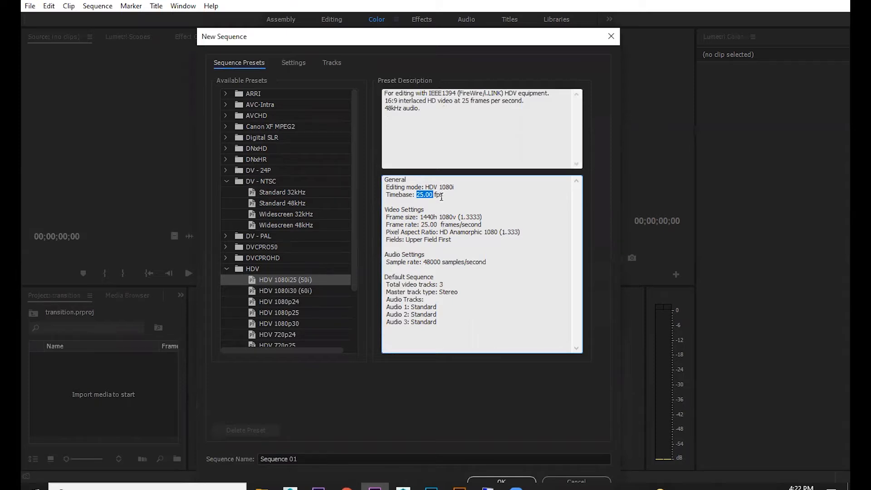
left_click_drag(423, 216, 459, 217)
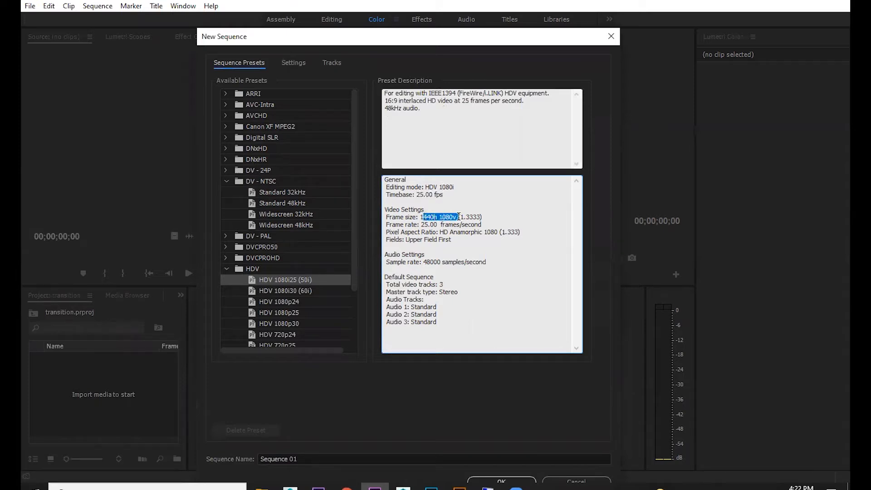
Go through the HDV 1080 presets and choose HDV 1080p30 for the new sequence.
left_click(291, 291)
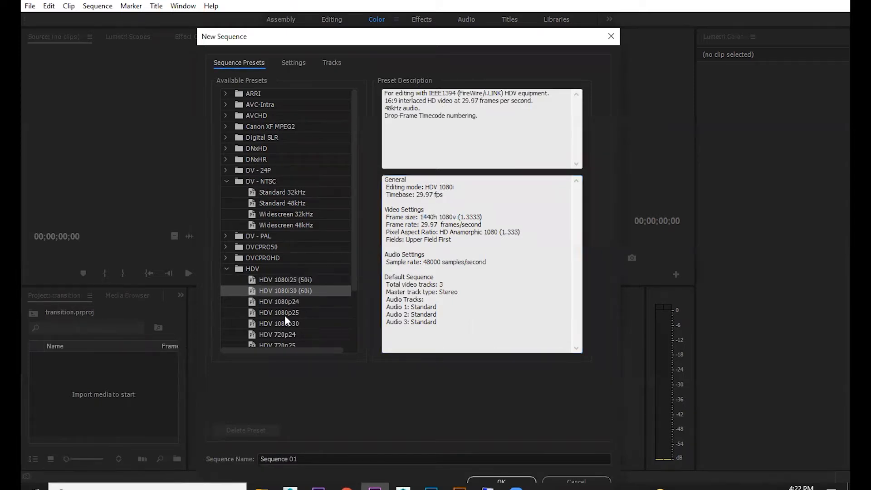
scroll(291, 273, "down", 3)
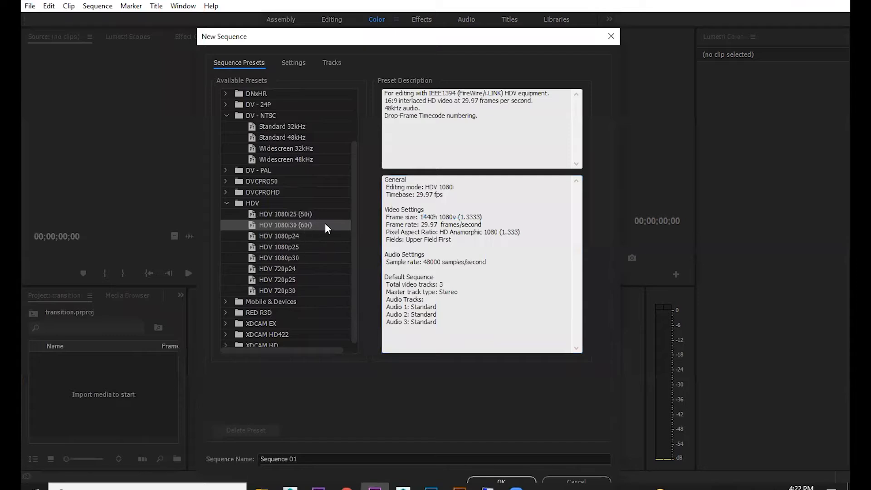
left_click(296, 239)
left_click(294, 247)
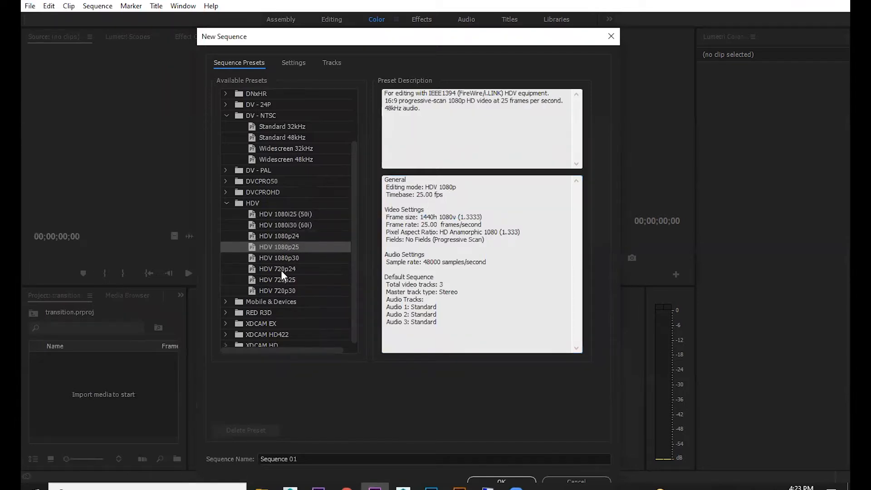
left_click(284, 259)
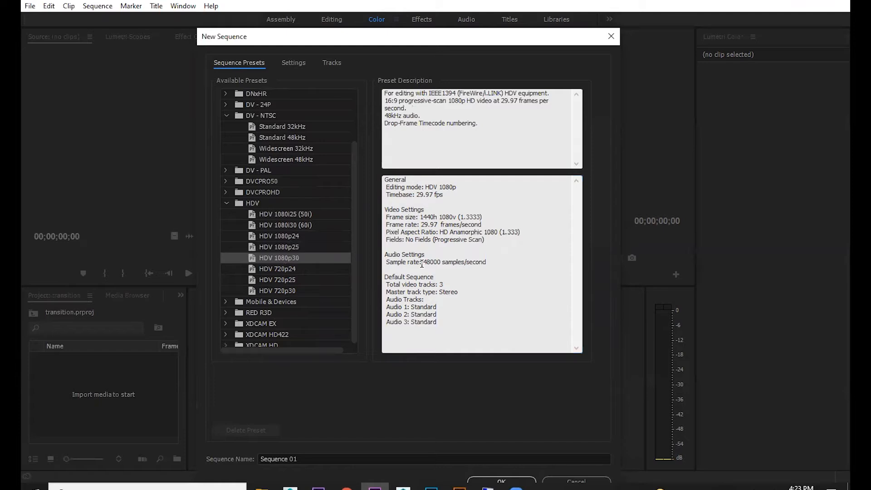
In the sequence settings, apply the DNX 1080i editing mode and switch it to Custom.
left_click(292, 61)
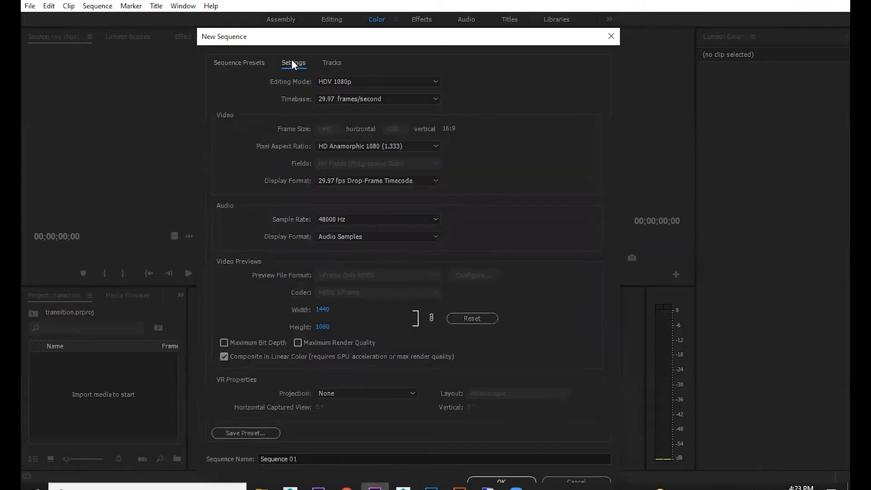
left_click(370, 80)
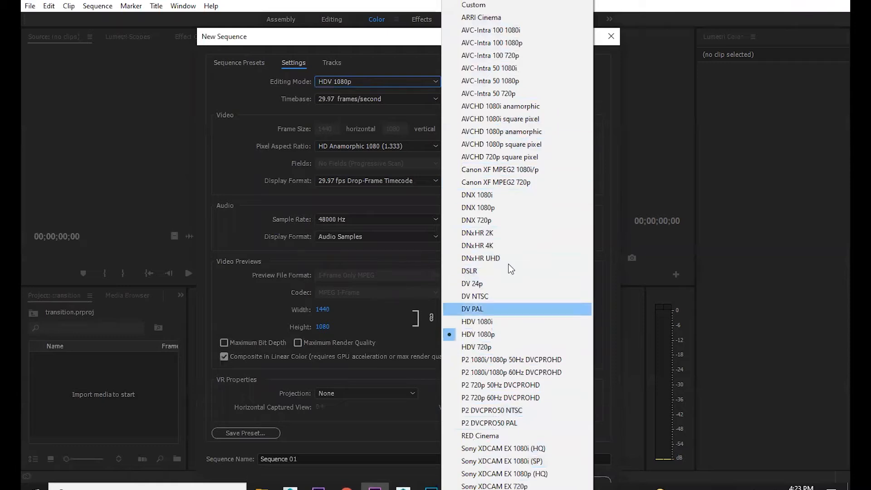
left_click(497, 197)
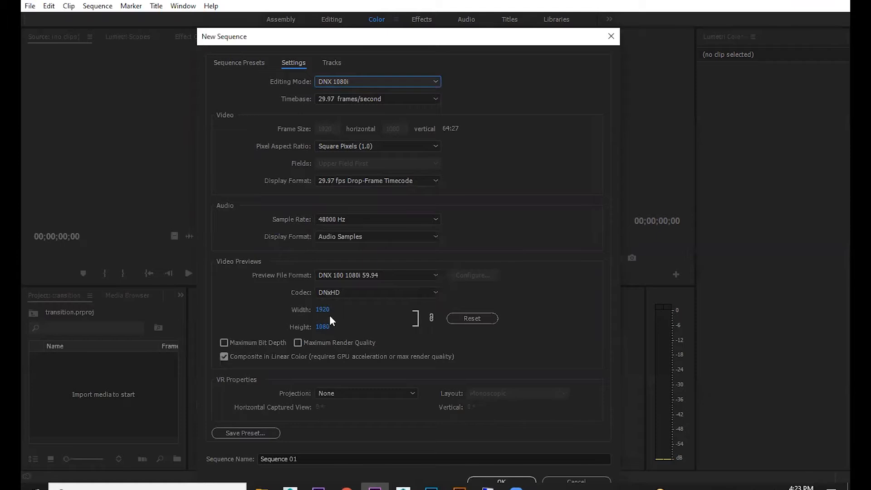
left_click(390, 83)
left_click(486, 3)
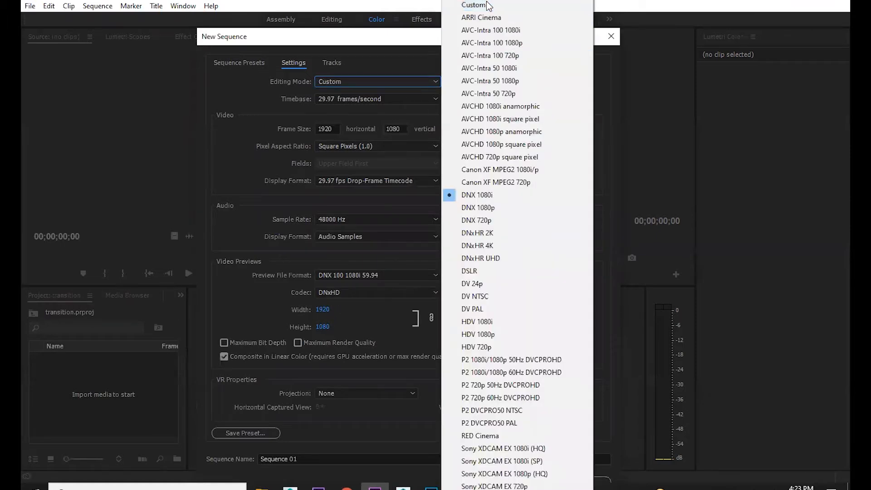
Set the sequence timebase to 25.00 frames/second and keep the frame size at 1920 by 1080.
left_click(404, 102)
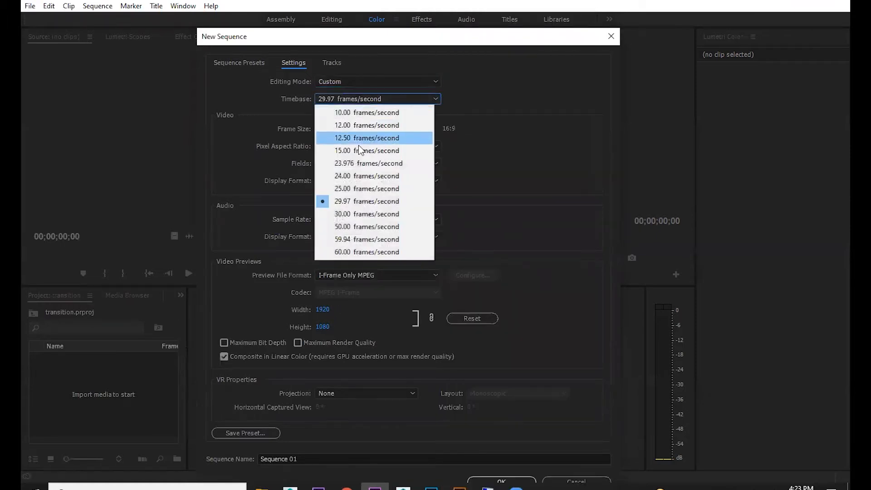
left_click(346, 189)
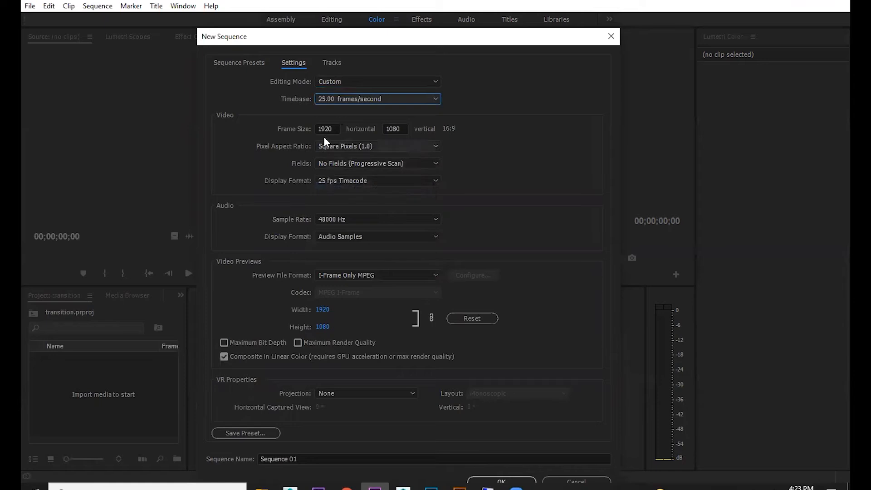
left_click(333, 129)
left_click(394, 129)
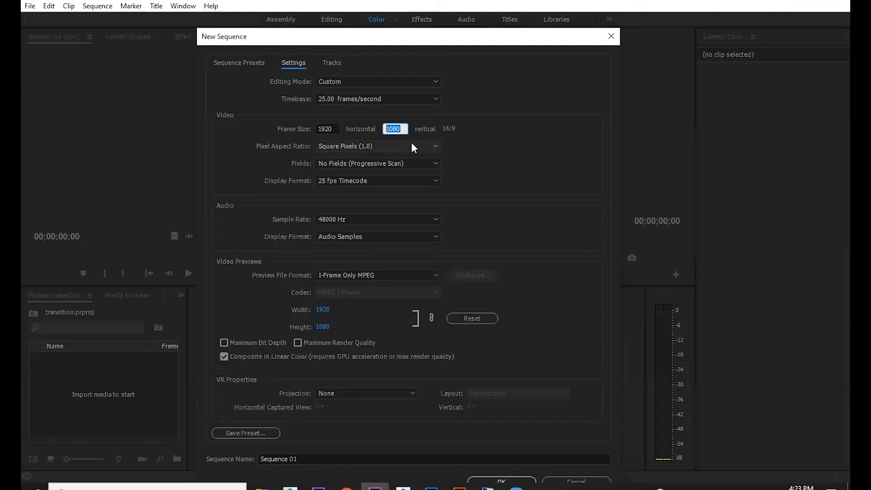
Keep the pixel aspect ratio at Square Pixels (1.0) after reviewing the alternatives, and create the sequence.
left_click(397, 145)
left_click(386, 146)
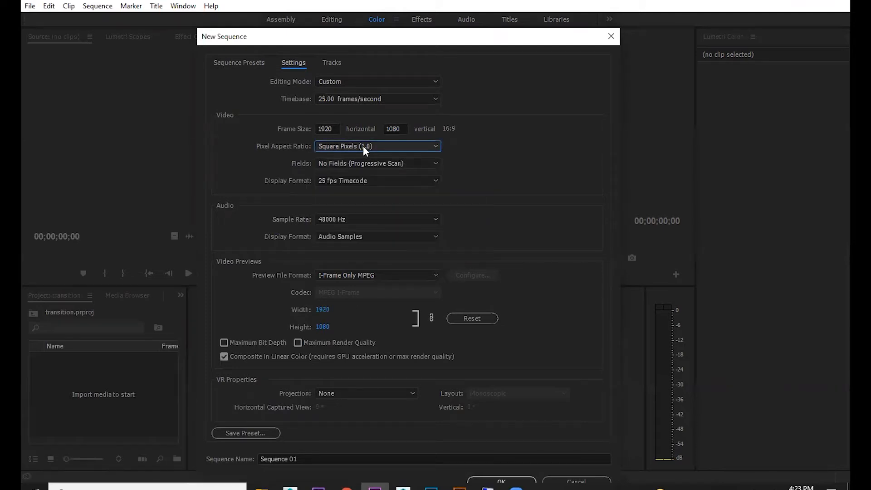
left_click(363, 146)
left_click(361, 159)
left_click(359, 146)
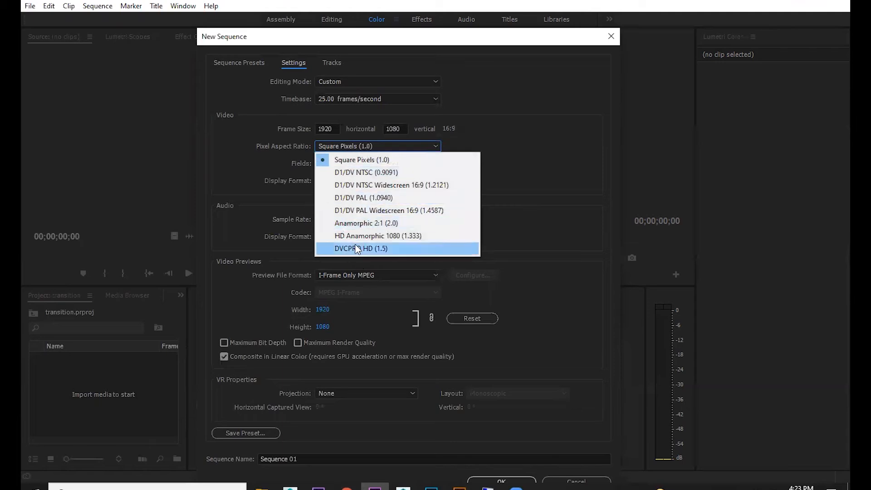
left_click(533, 142)
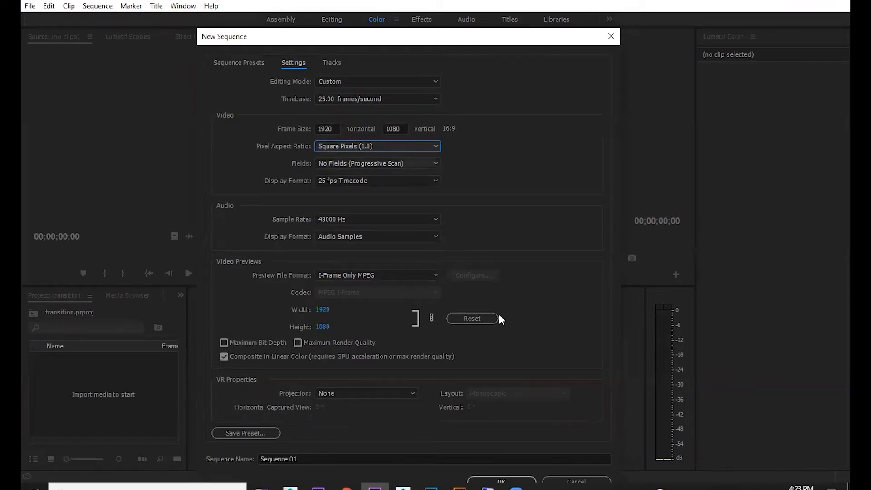
left_click_drag(535, 39, 537, 1)
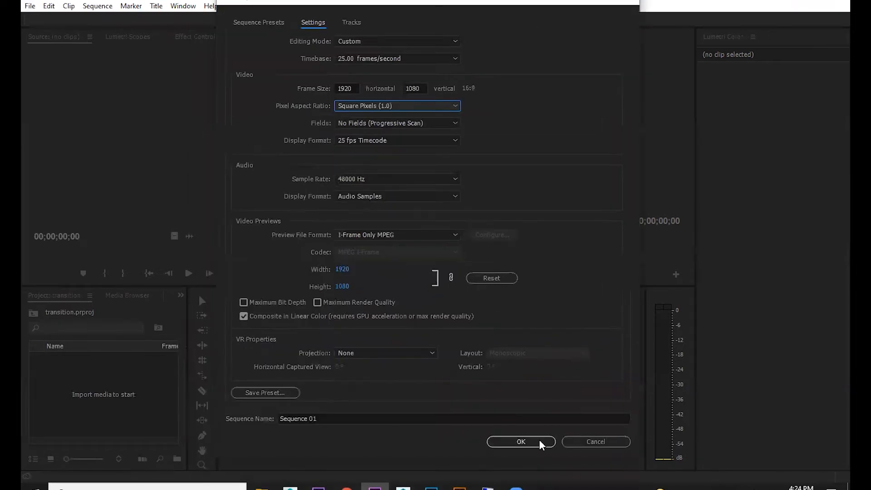
left_click(521, 442)
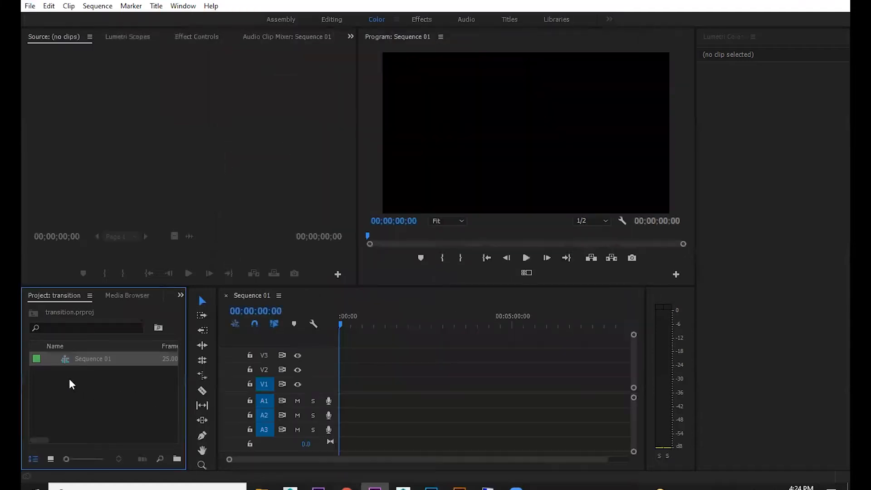
Rename the new sequence in the project as flowers.
right_click(94, 359)
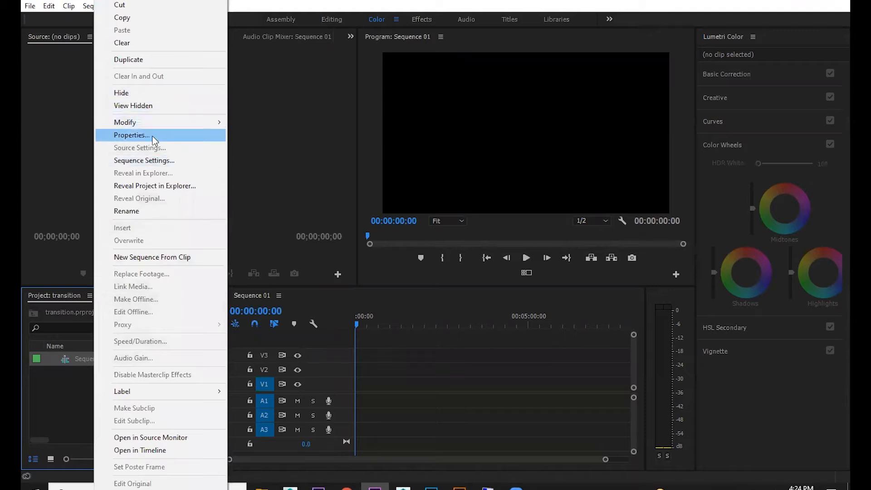
left_click(138, 216)
key("BackSpace")
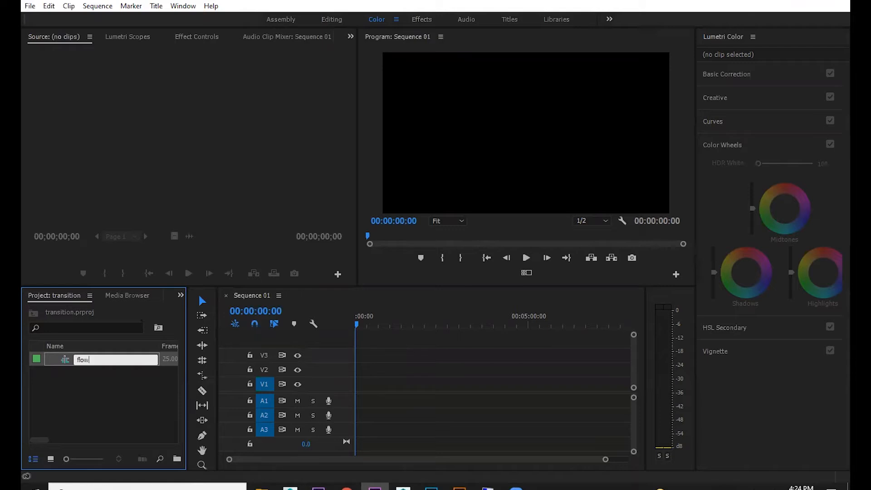
type("flowers")
left_click(106, 402)
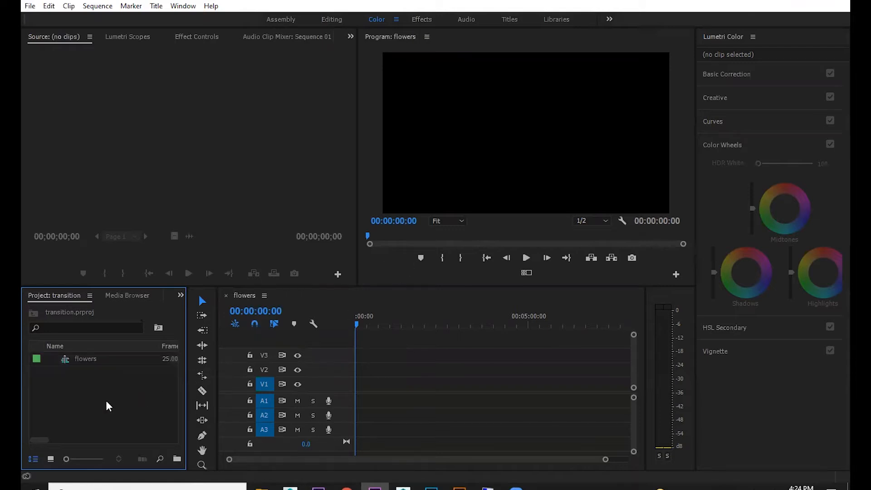
Turn on track targeting for video track V3 in the flowers sequence.
left_click(80, 357)
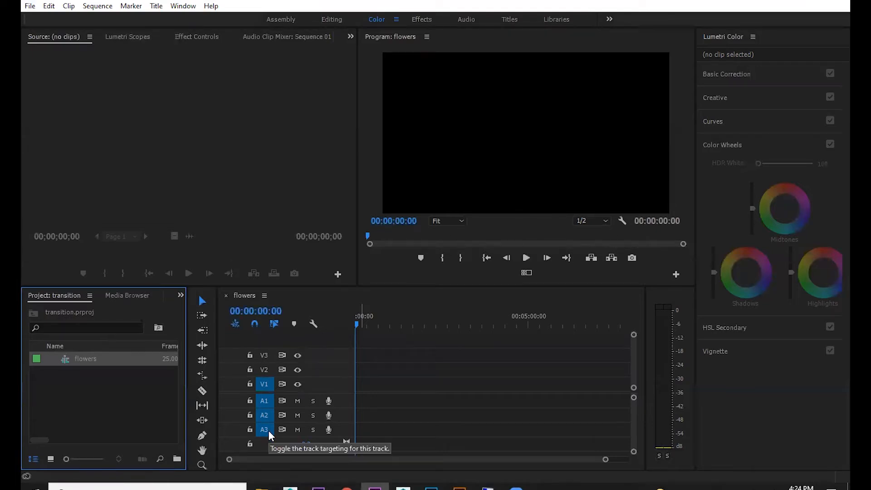
left_click(264, 355)
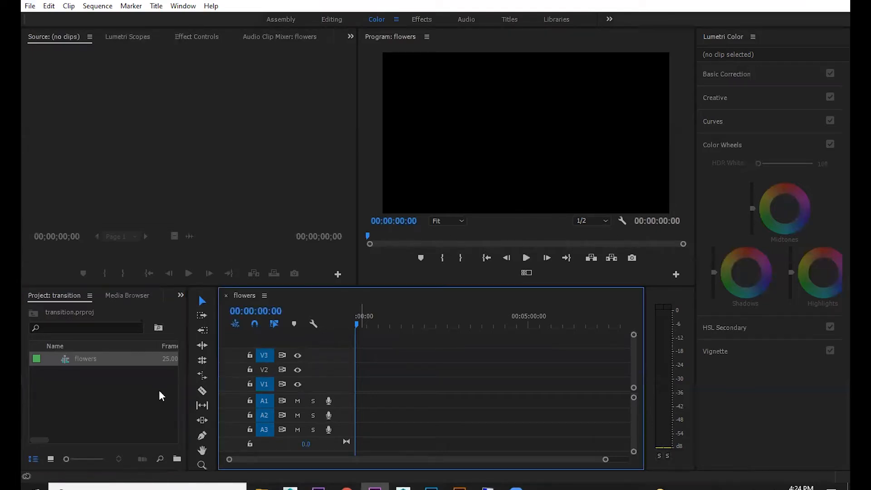
left_click(96, 389)
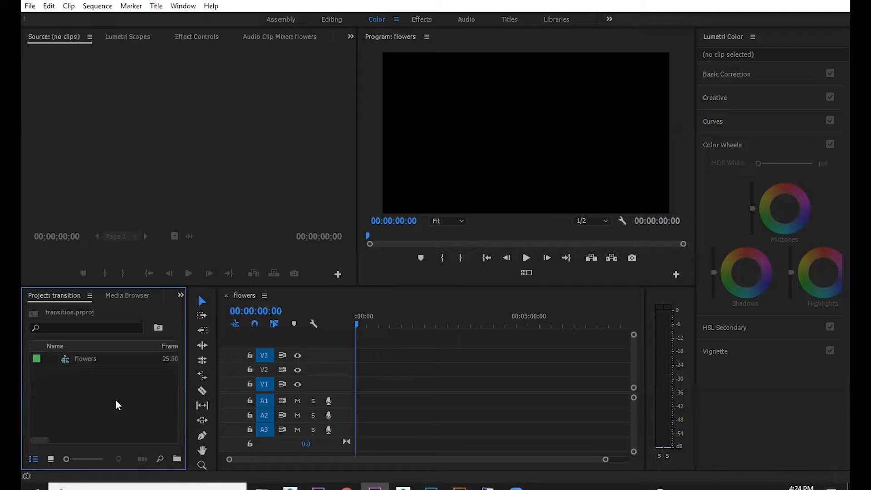
Import the red rose photo pexels-pixabay-56866.jpg from the photo slide folder into the project.
right_click(115, 400)
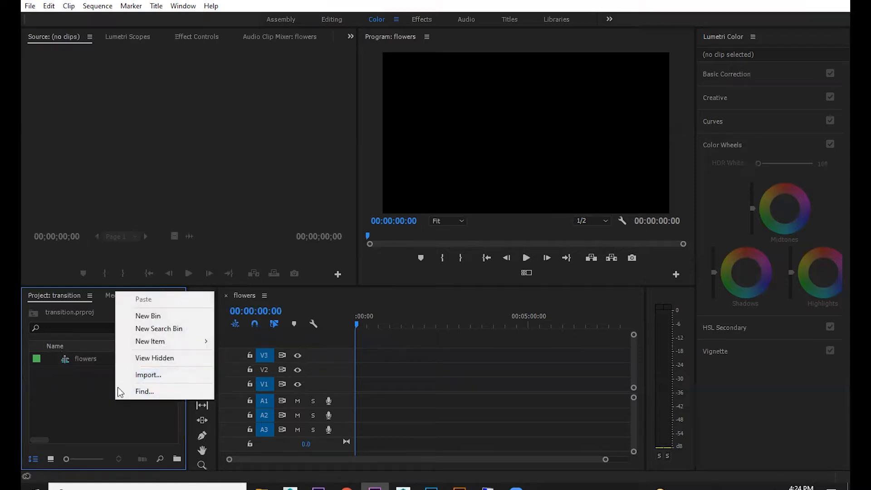
left_click(29, 6)
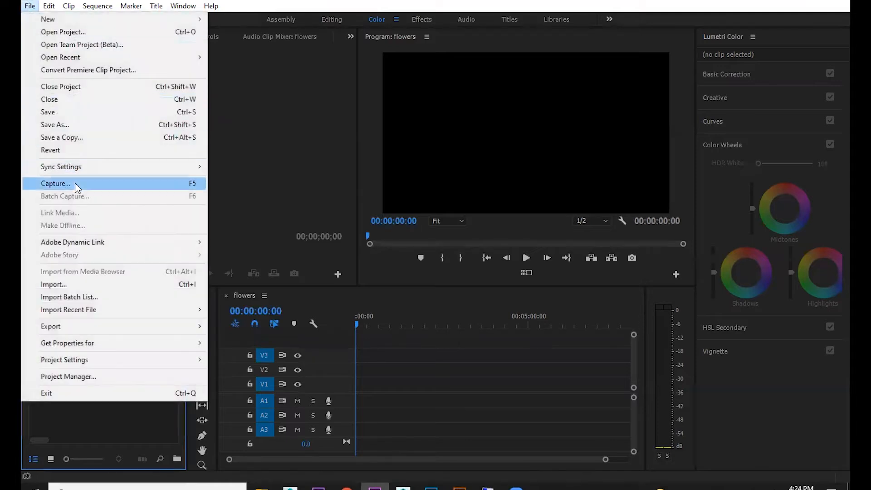
left_click(183, 285)
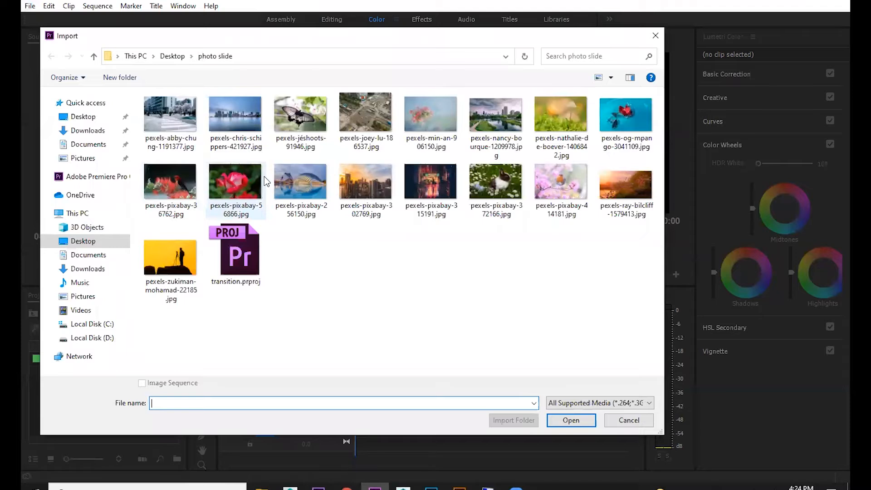
left_click(246, 178)
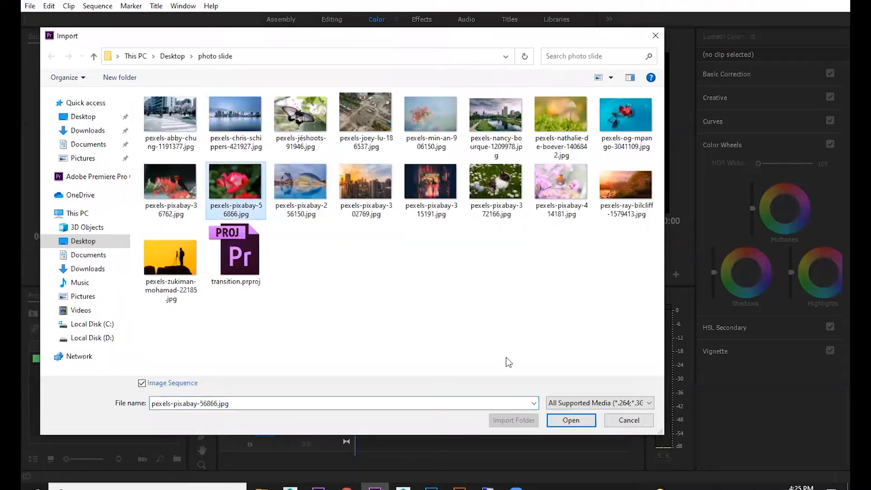
left_click(568, 419)
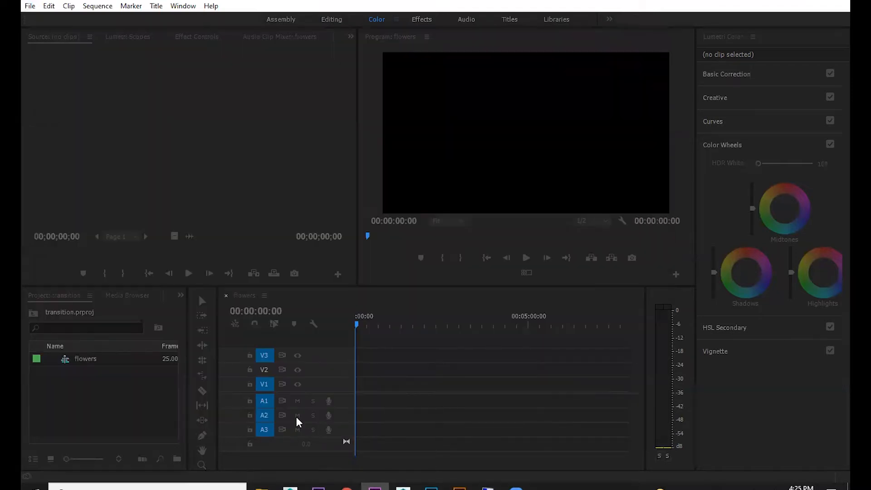
Import eight more flower, butterfly, bird, rabbit and sunset photos from the photo slide folder in one selection.
right_click(82, 401)
left_click(117, 375)
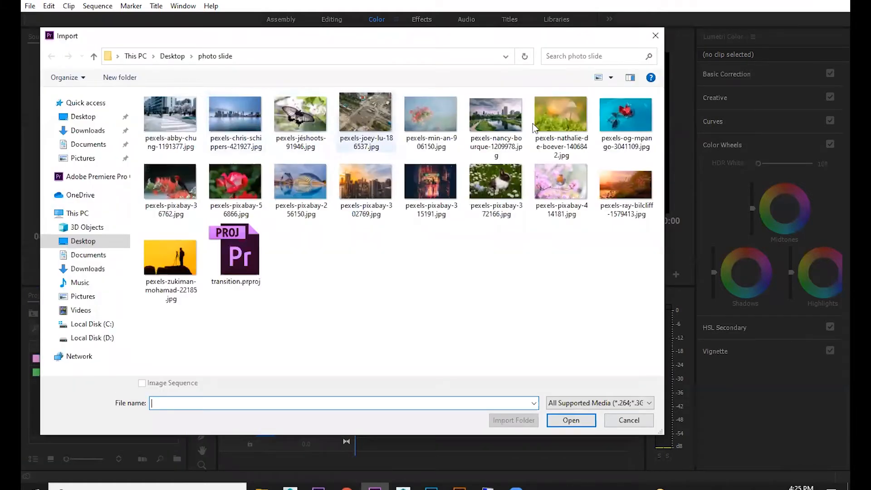
left_click(627, 111)
left_click(579, 122, "ctrl")
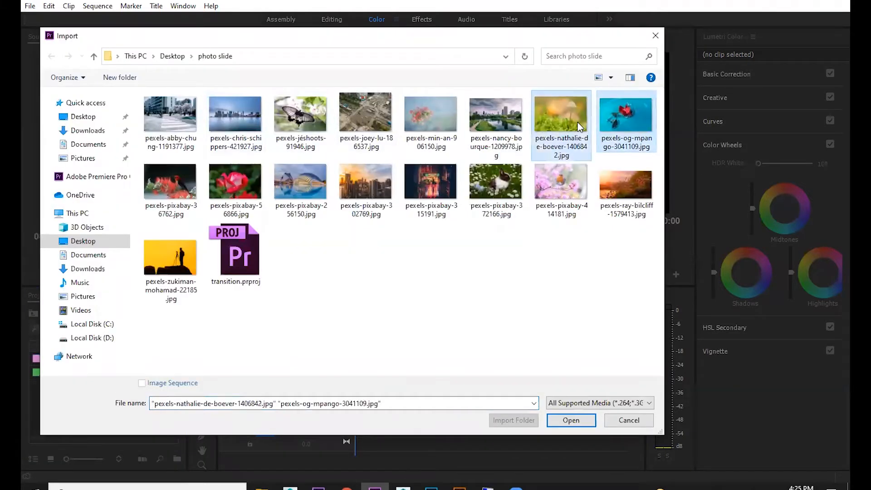
left_click(444, 119, "ctrl")
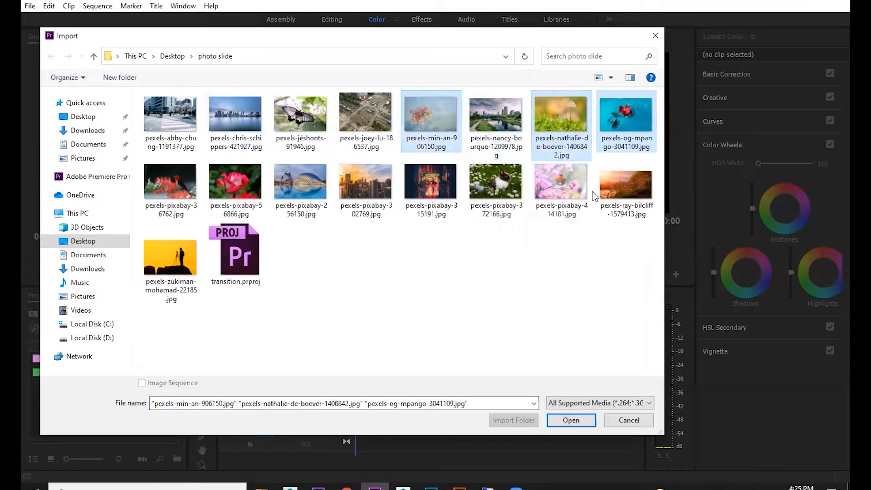
left_click(561, 183, "ctrl")
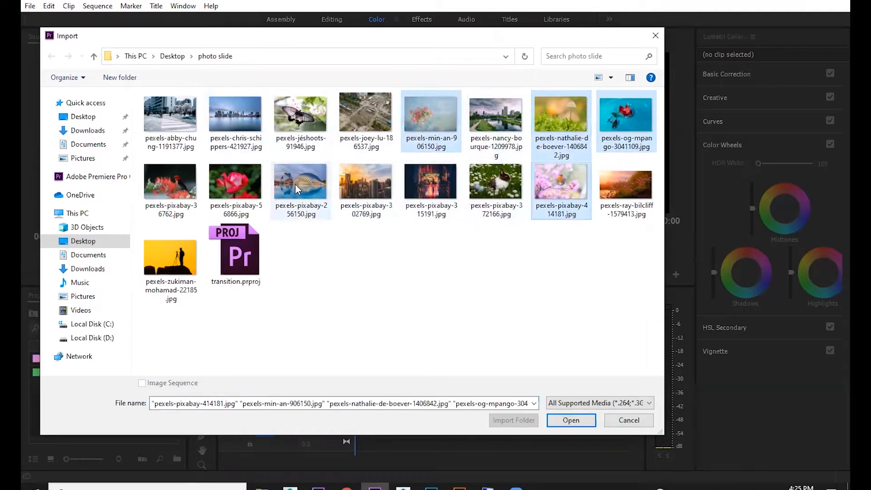
left_click(244, 184, "ctrl")
left_click(245, 184, "ctrl")
left_click(170, 183, "ctrl")
left_click(313, 120, "ctrl")
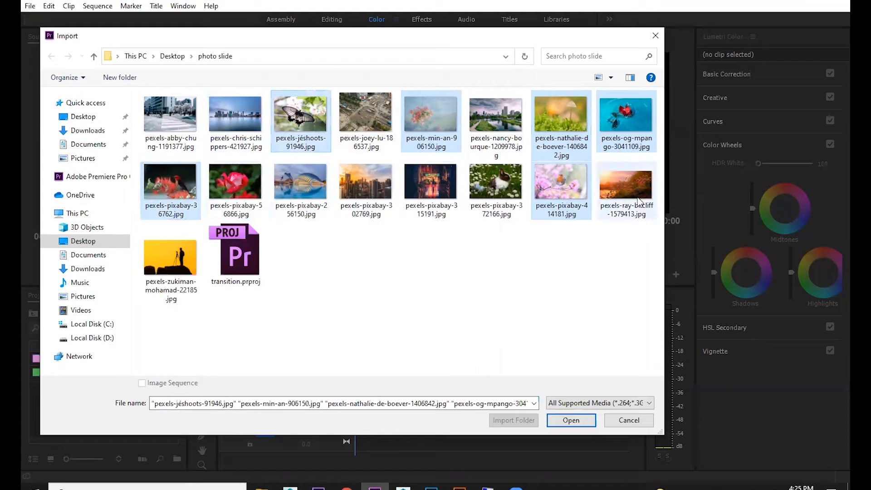
left_click(634, 194, "ctrl")
left_click(497, 190, "ctrl")
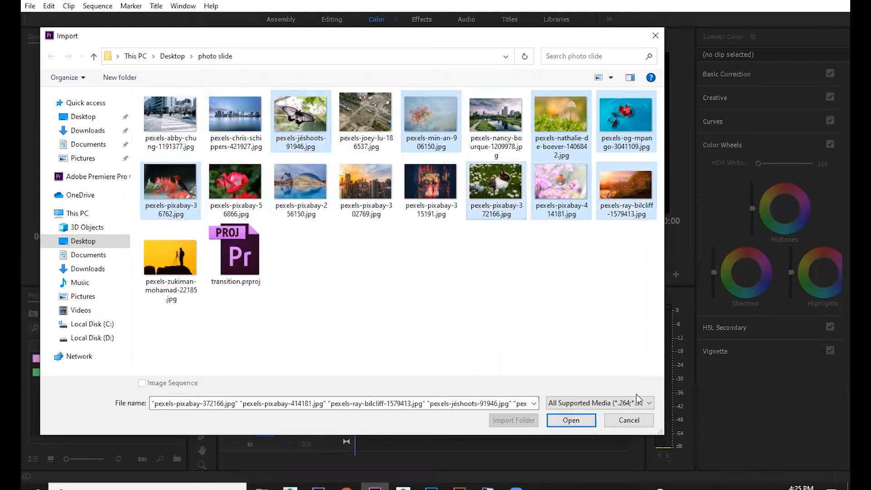
left_click(571, 421)
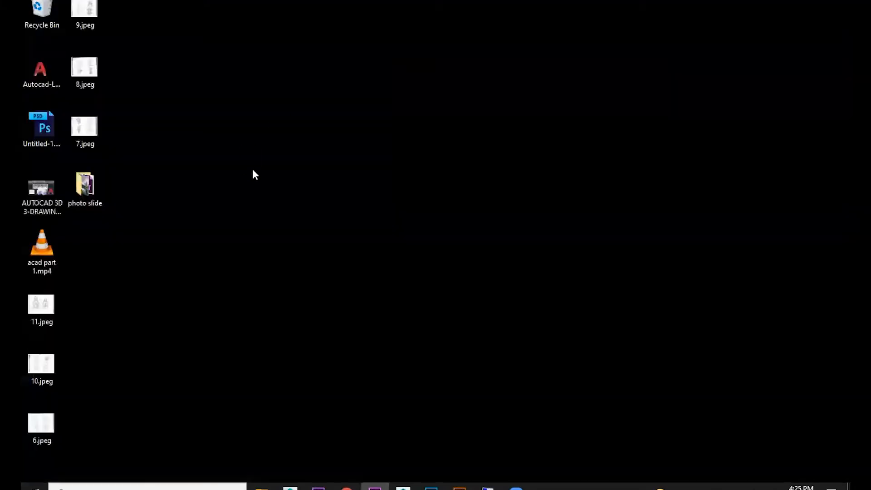
Open the desktop's photo slide folder, bring the yellow-green flower photo into the project directly from it, and delete that duplicate.
double_click(85, 186)
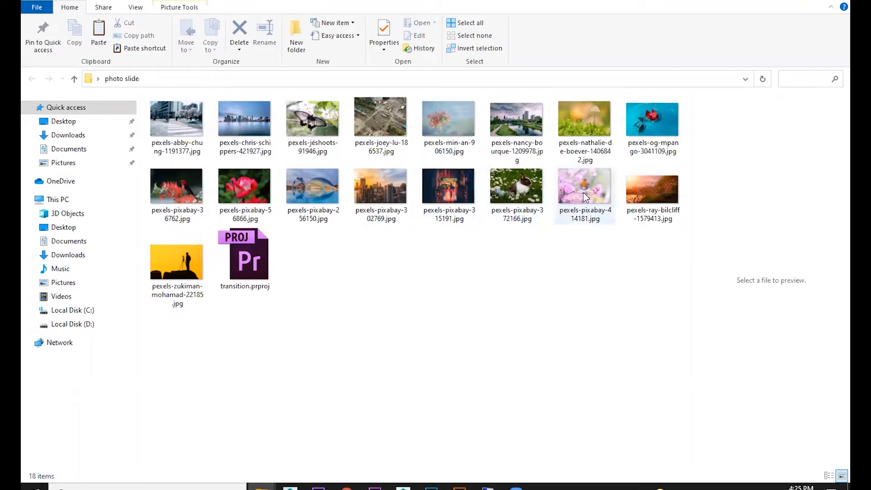
left_click_drag(583, 121, 113, 385)
left_click(107, 390)
left_click(108, 400)
key("Delete")
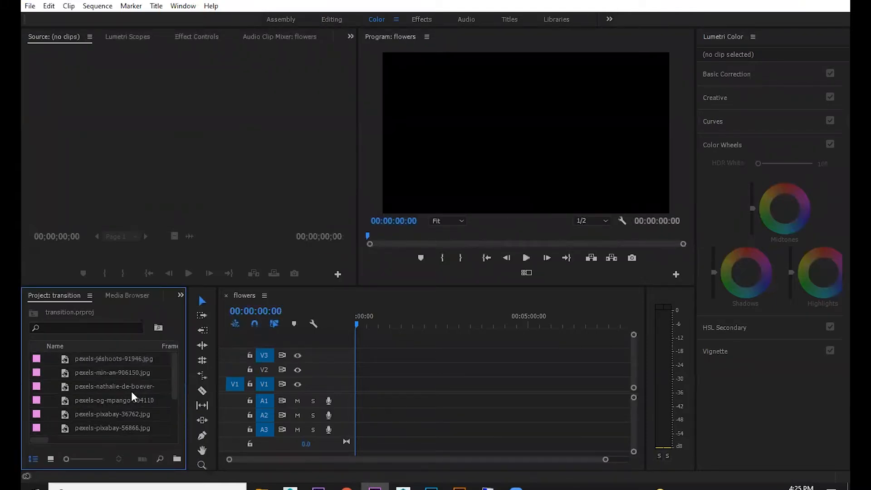
Widen the project item area and browse the imported photos as thumbnails in Icon View.
scroll(104, 367, "down", 3)
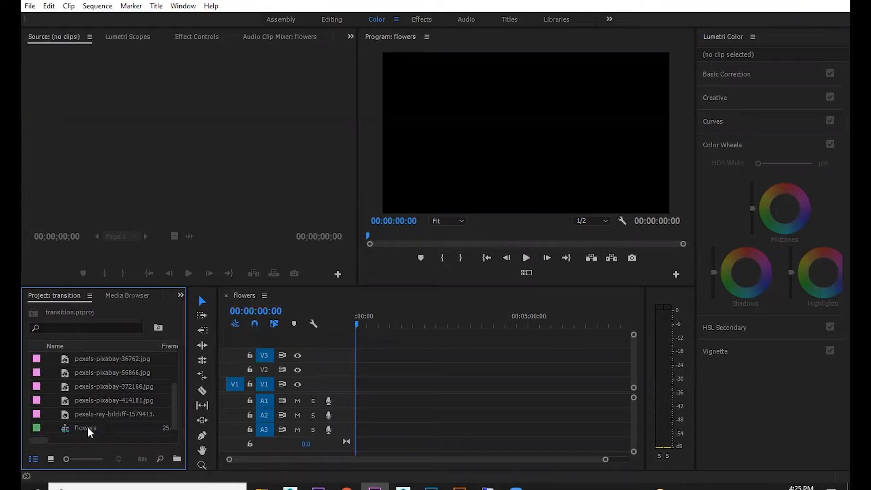
left_click(88, 426)
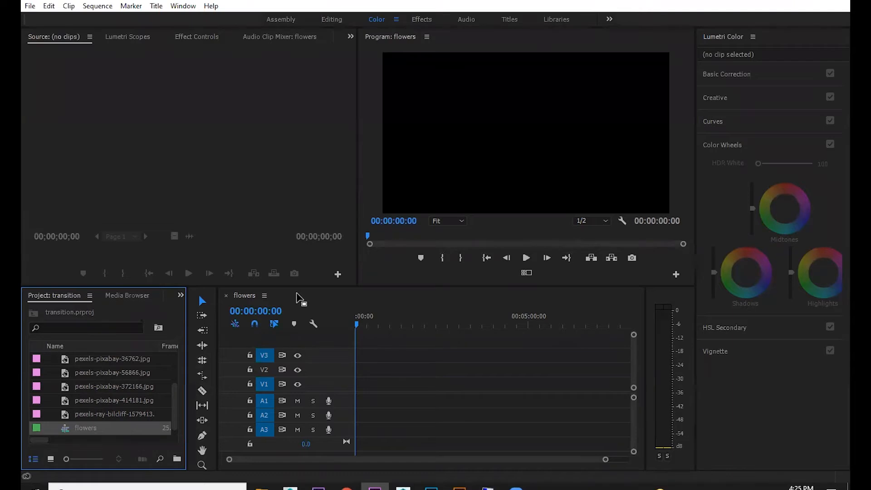
scroll(99, 377, "up", 2)
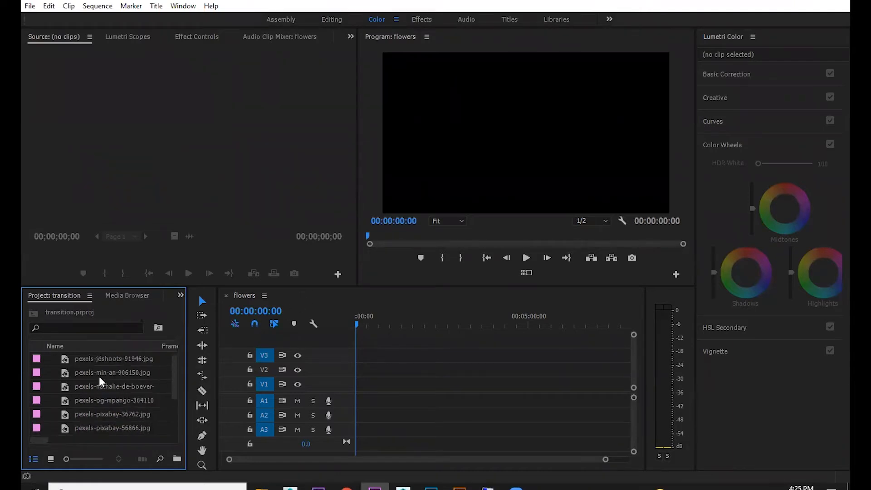
left_click(89, 359)
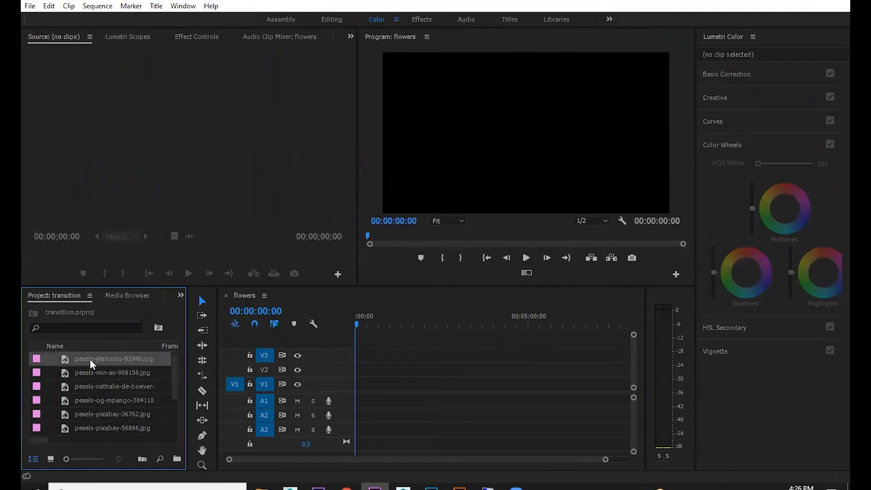
left_click_drag(186, 366, 213, 369)
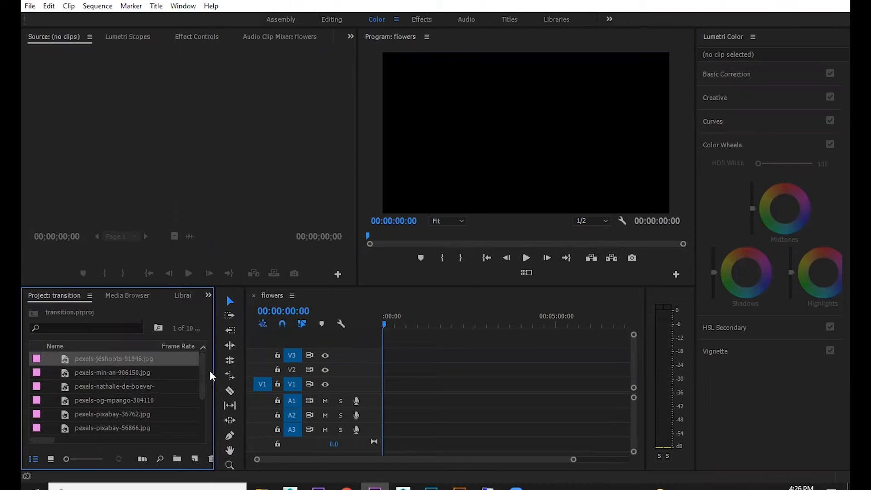
left_click(50, 460)
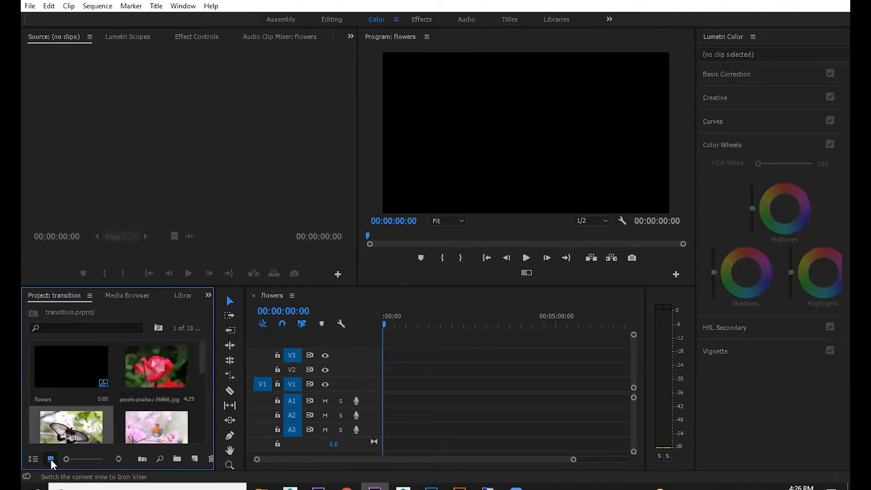
scroll(91, 415, "down", 3)
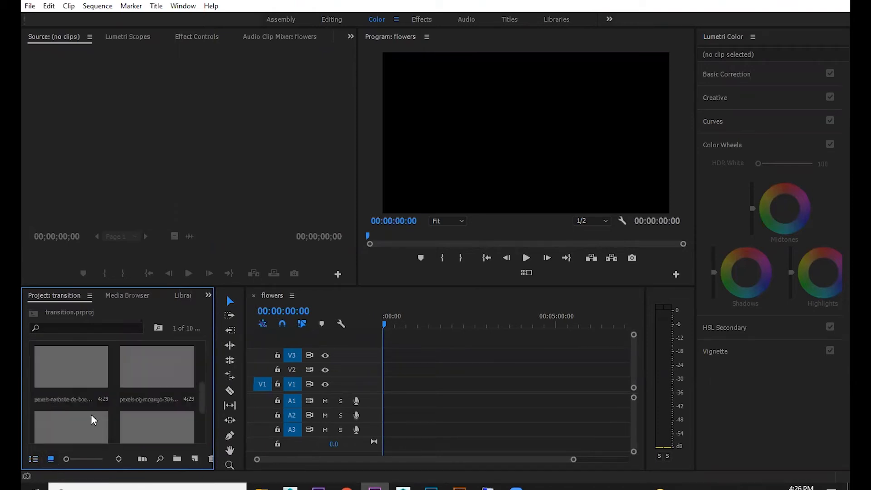
List the imported photos by name, preview pexels-jéshoots-91946.jpg and place it at the start of track V1 in the flowers sequence.
left_click(29, 459)
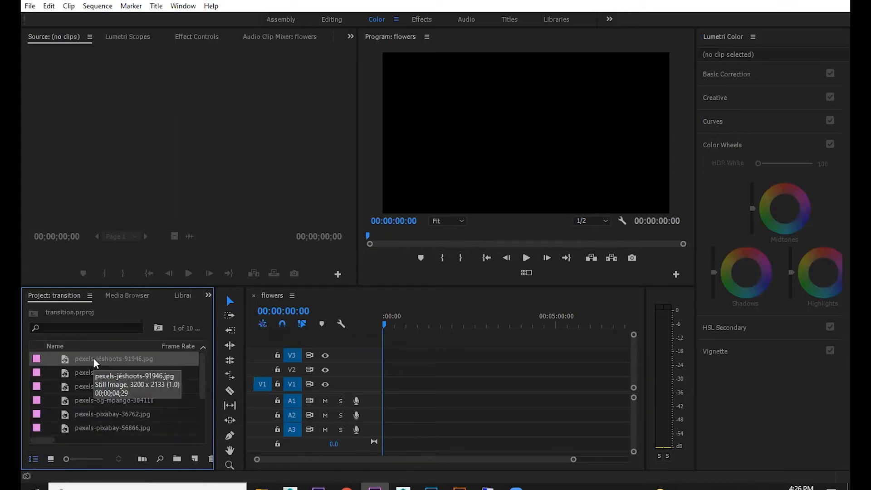
double_click(65, 361)
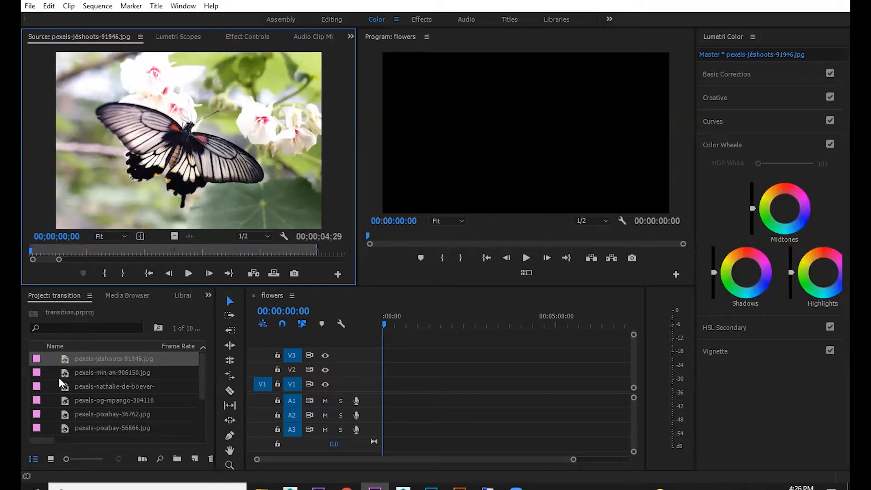
left_click_drag(67, 356, 383, 384)
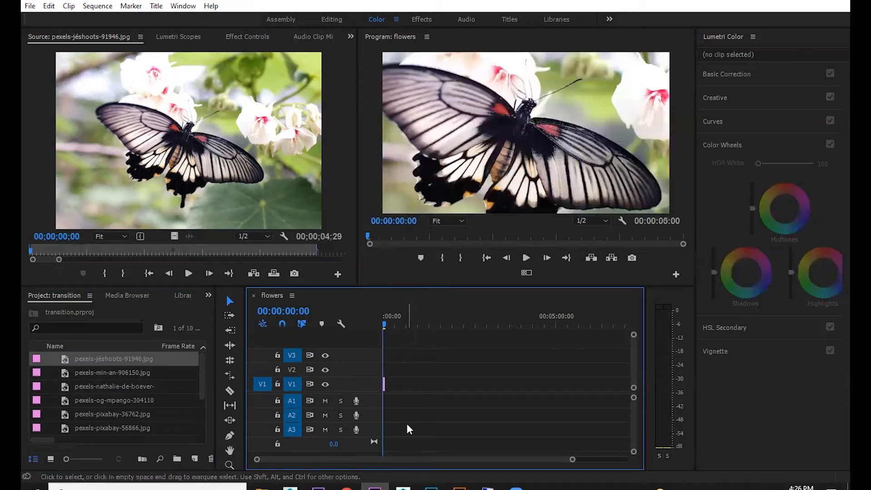
Adjust the timeline zoom until the butterfly clip's name is readable, and play a short part of the clip.
key("=")
key("=")
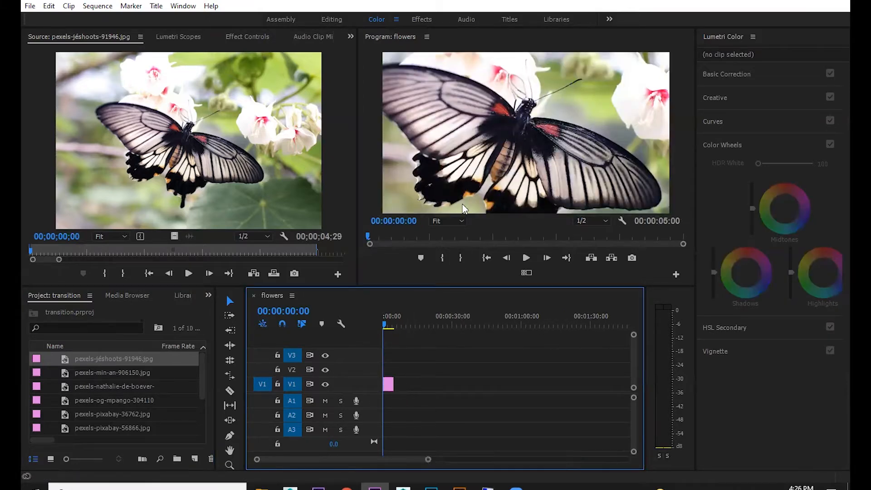
key("-")
key("-")
key("=")
key("=")
key("=")
key("=")
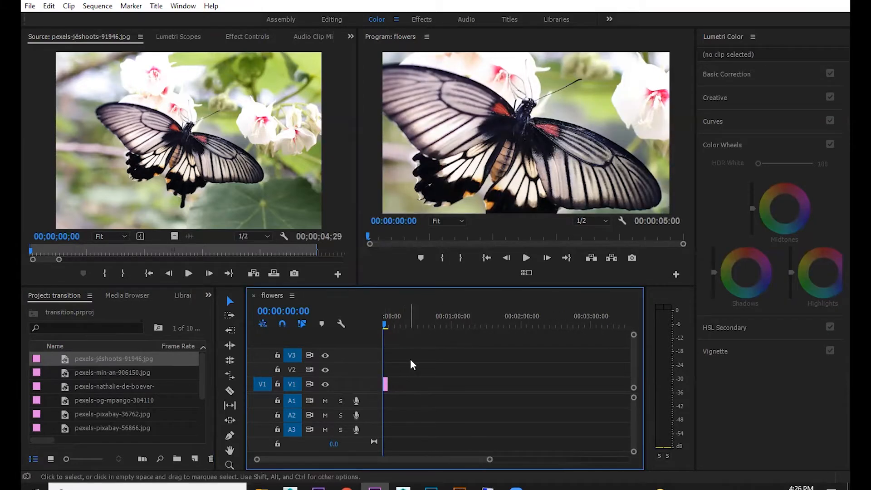
key("=")
key("=")
key("-")
key("-")
key("-")
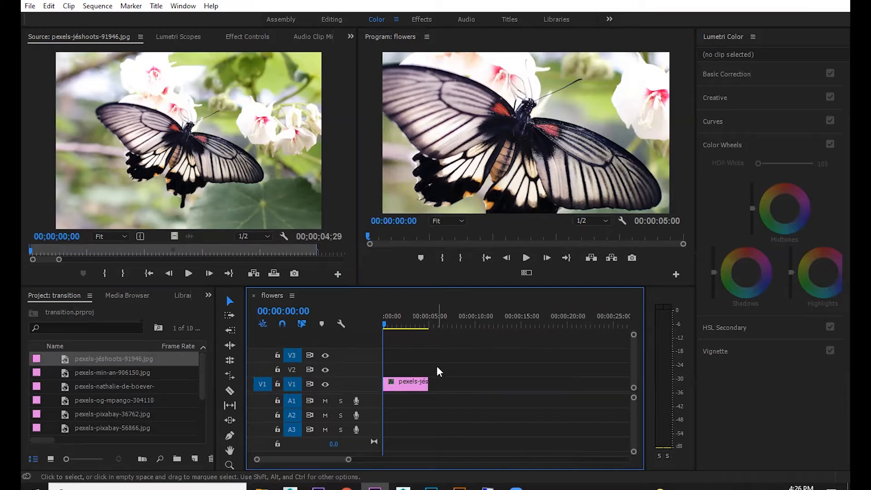
key("=")
key("=")
key("-")
key("-")
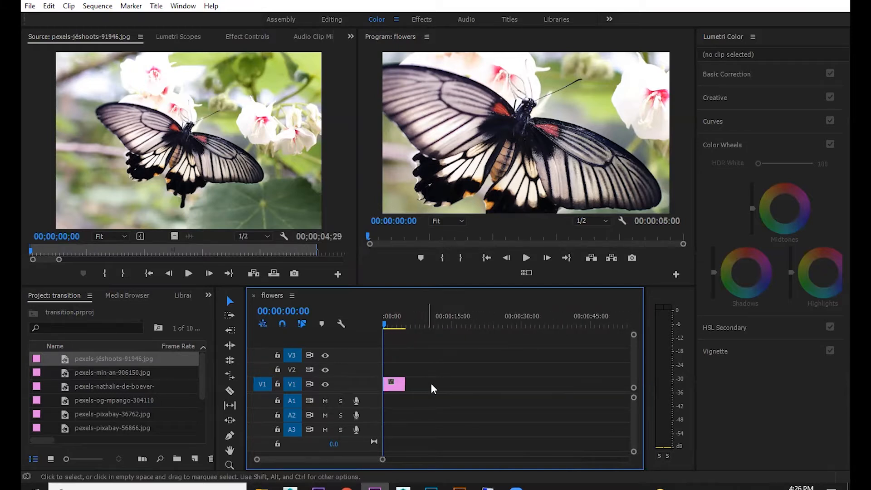
key("=")
key("=")
key("space")
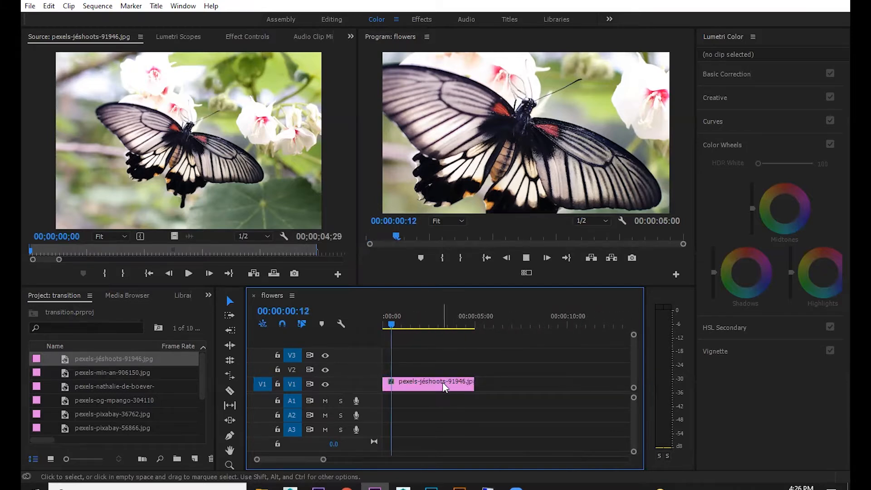
key("space")
Show the butterfly clip's effect controls and change the workspace to Editing.
left_click(447, 384)
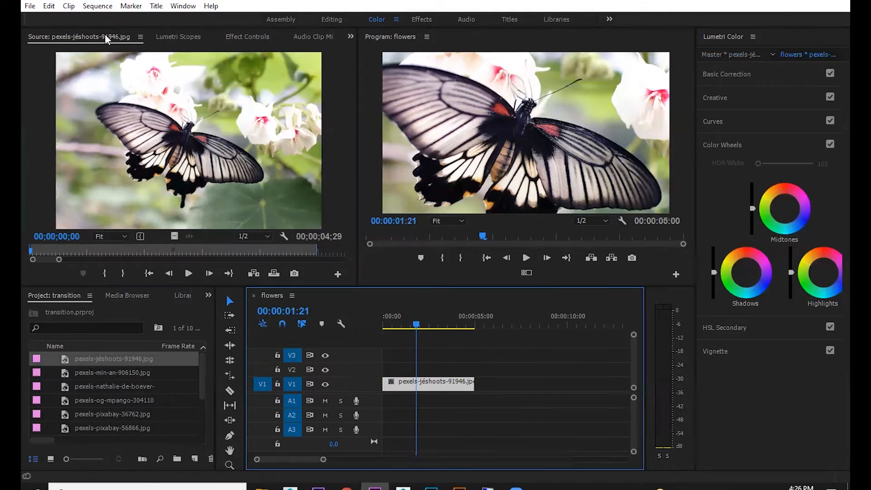
left_click(241, 38)
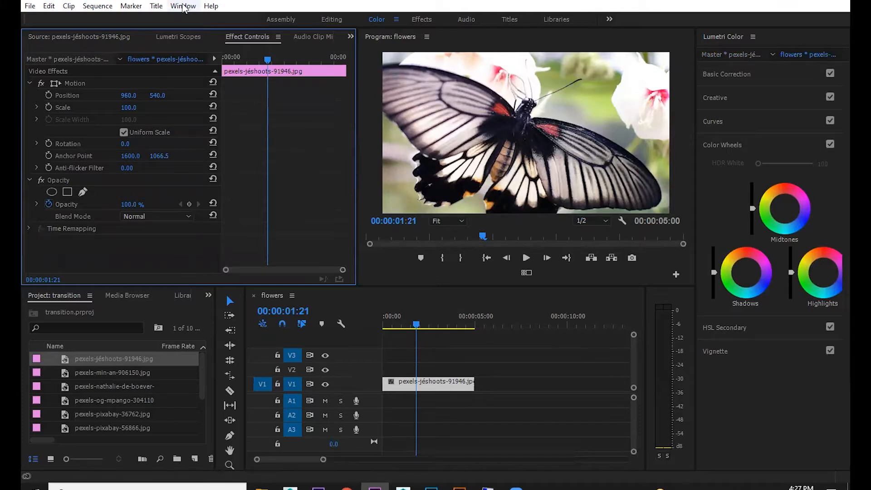
left_click(182, 6)
mouse_move(245, 12)
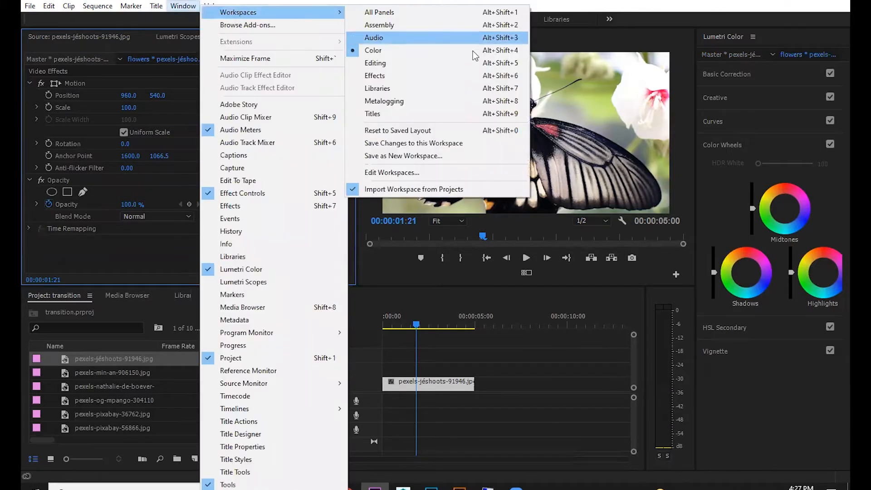
left_click(391, 64)
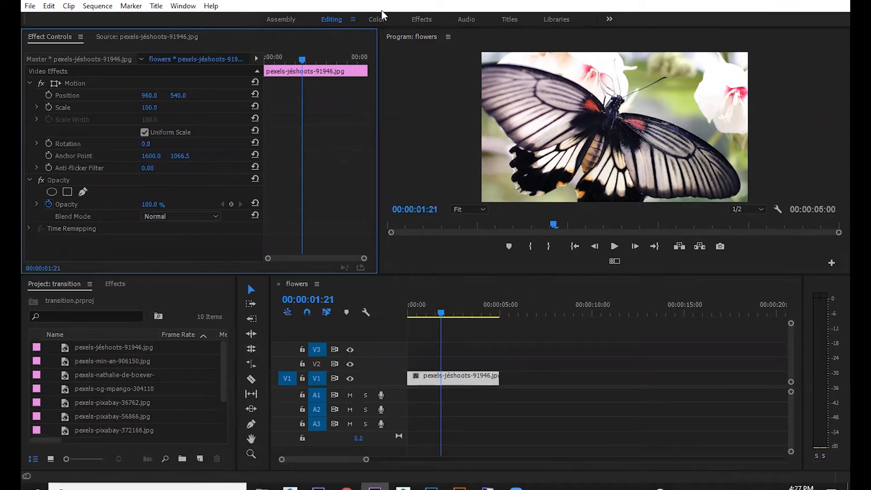
Choose the Editing workspace again, try the Effects workspace and return to Editing.
left_click(183, 6)
mouse_move(273, 13)
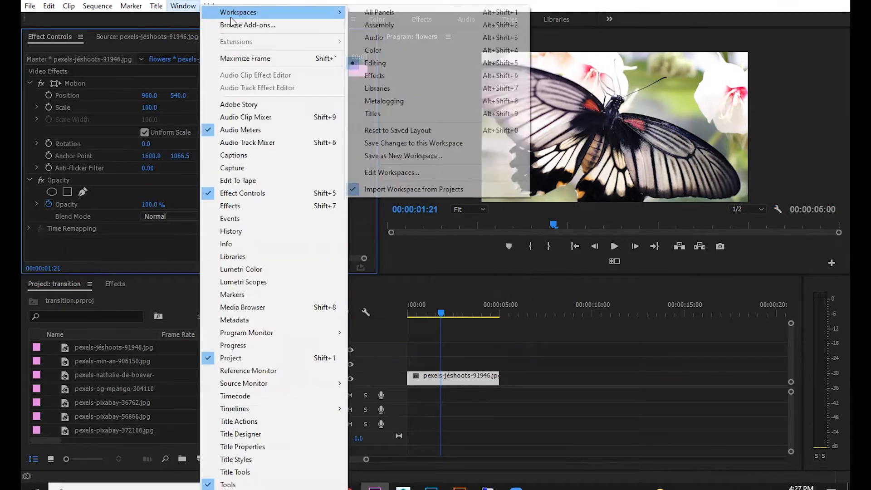
left_click(392, 63)
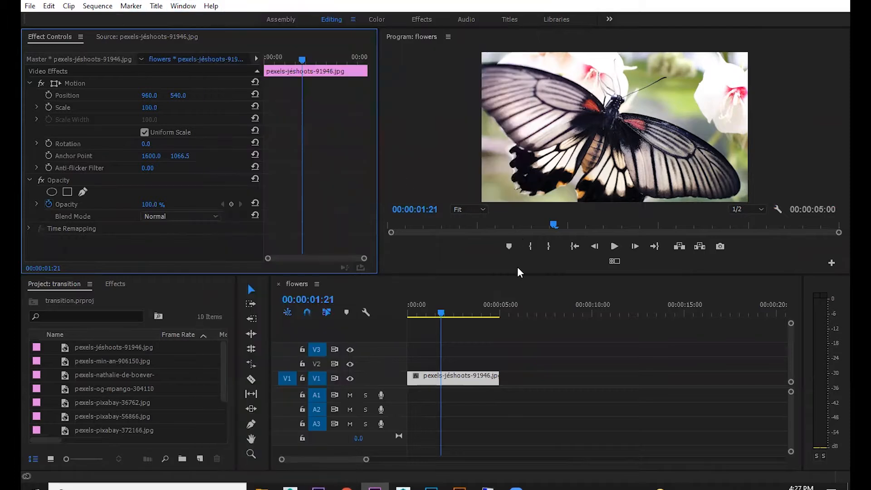
left_click(508, 336)
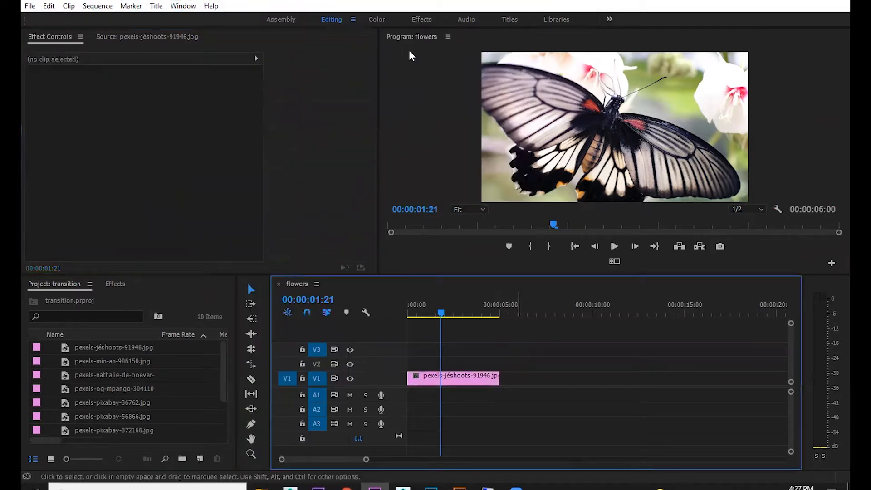
left_click(414, 18)
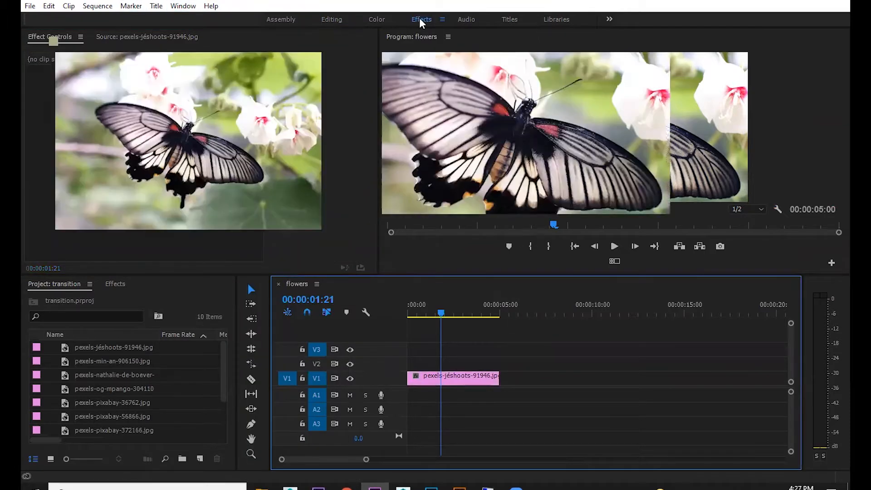
left_click(331, 19)
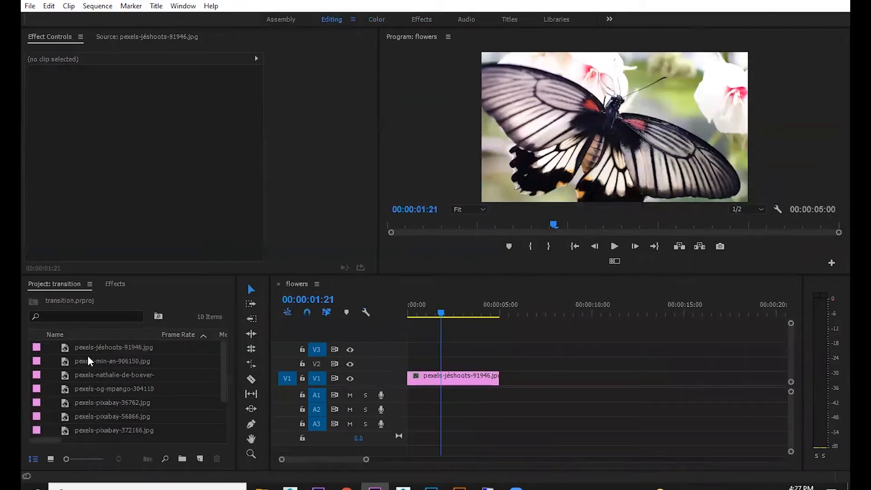
Preview the butterfly and hanging flower photos, and place pexels-min-an-906150.jpg directly after the butterfly clip on V1.
left_click(64, 348)
double_click(65, 352)
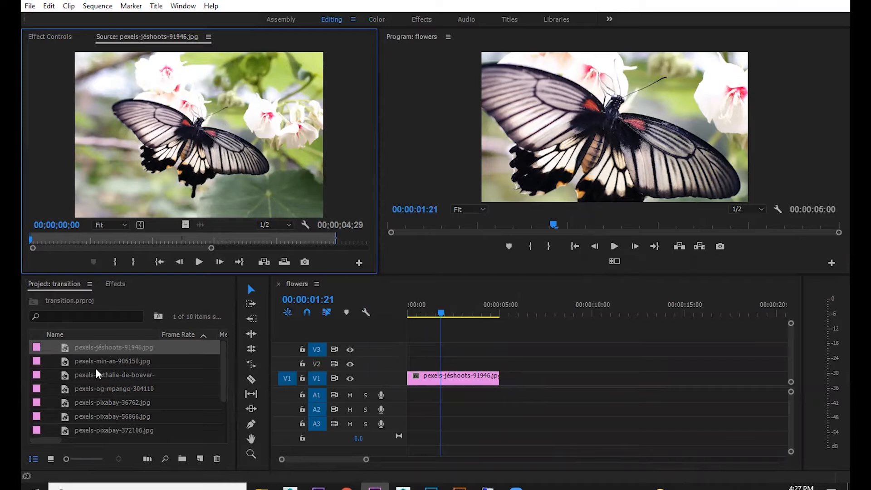
double_click(82, 361)
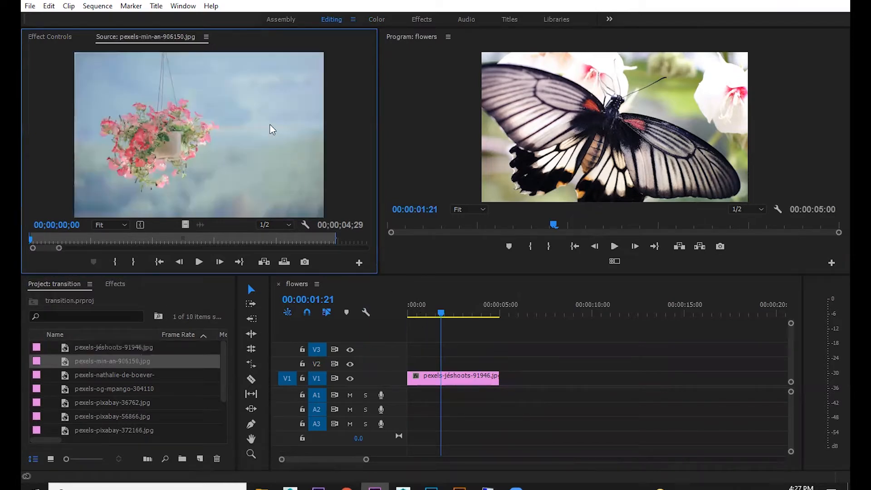
left_click_drag(275, 138, 517, 404)
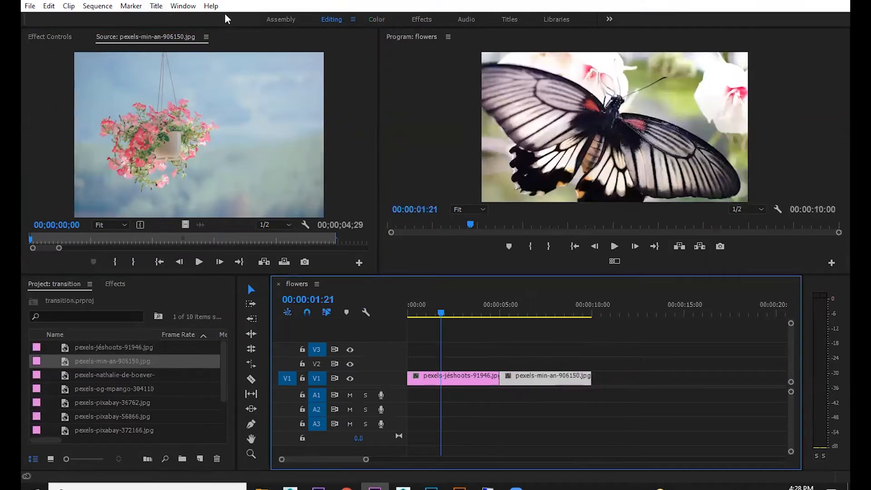
left_click(189, 7)
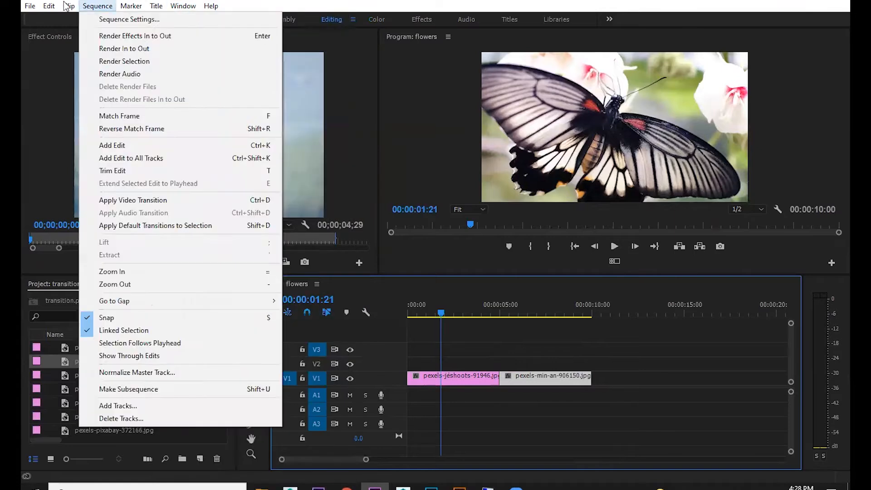
mouse_move(30, 6)
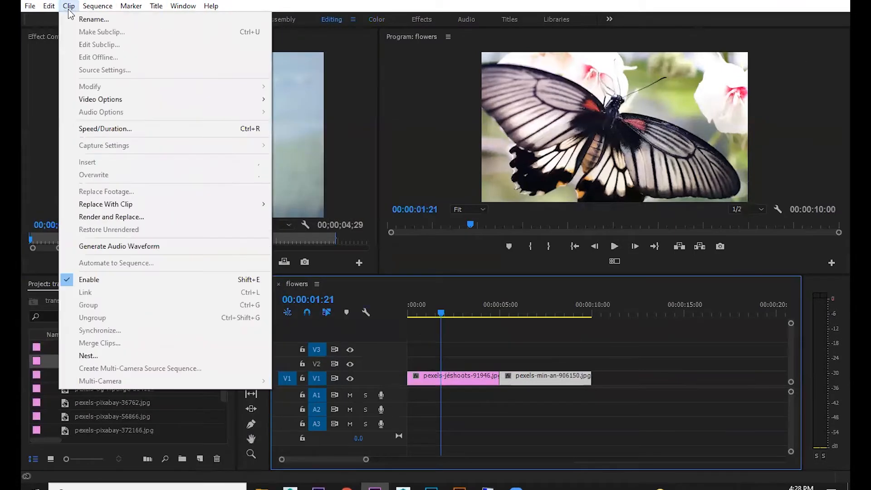
mouse_move(103, 7)
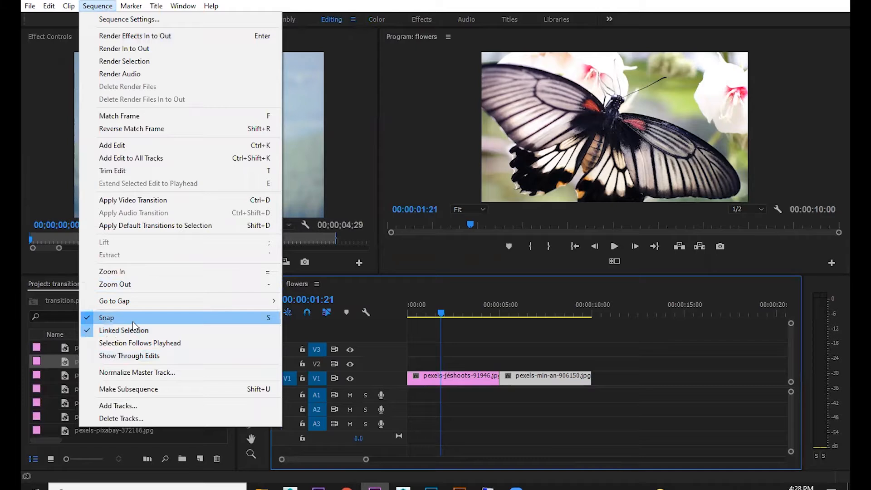
left_click(688, 399)
Play the opening of the flowers sequence twice from the start with the hanging flower clip selected.
mouse_move(537, 385)
left_mouse_down()
mouse_move(606, 383)
mouse_move(546, 379)
left_mouse_up()
key("Home")
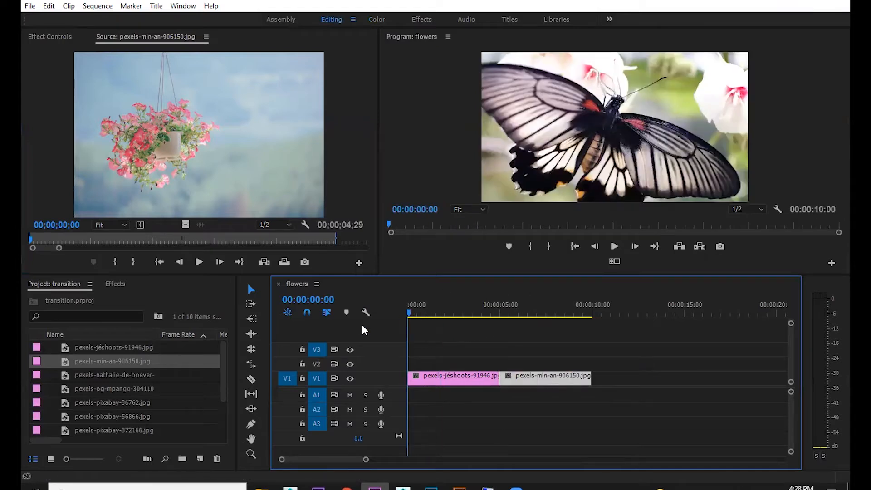
key("space")
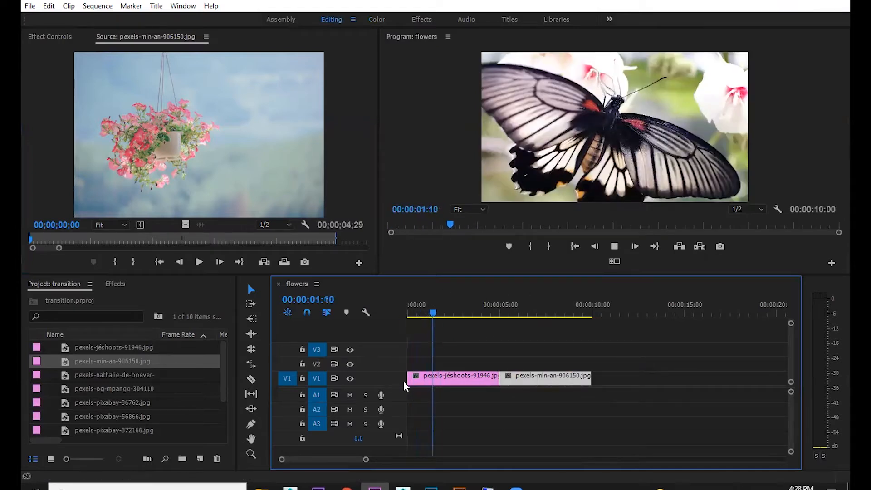
key("space")
key("Home")
key("space")
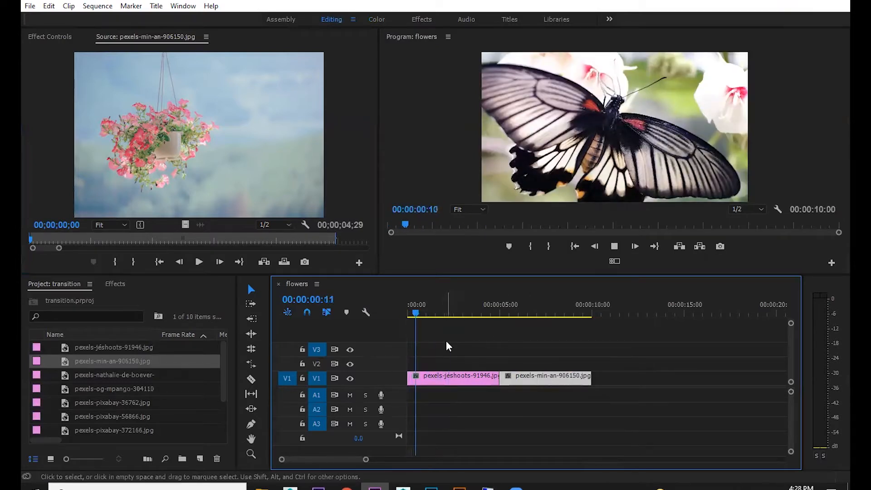
key("space")
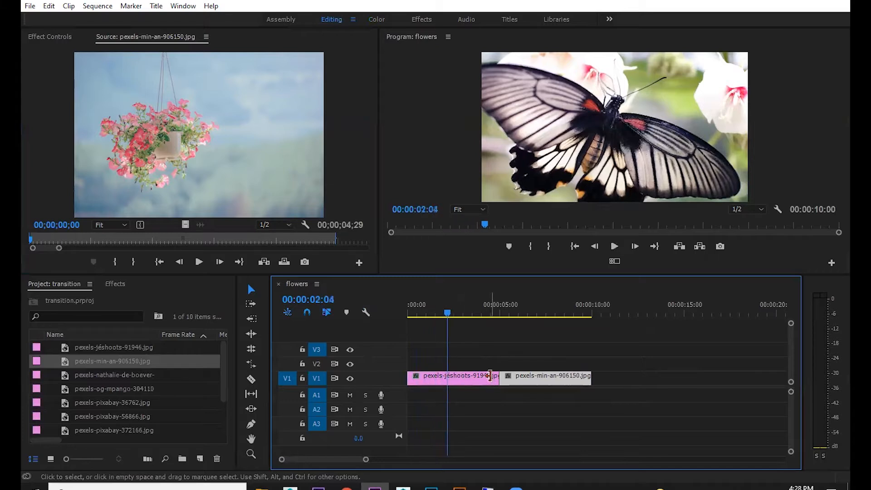
Trim the butterfly clip's end to 00:00:02:04 and move the hanging flower clip against it to close the gap.
left_click(251, 291)
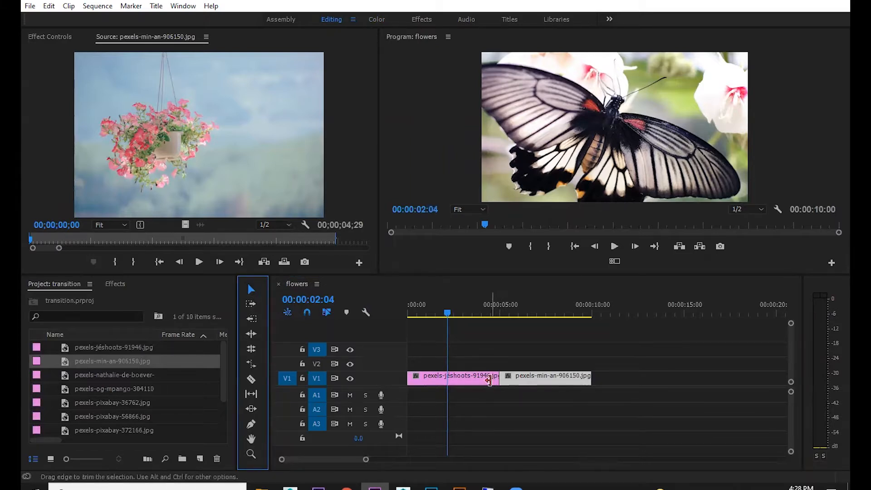
left_click_drag(495, 376, 445, 376)
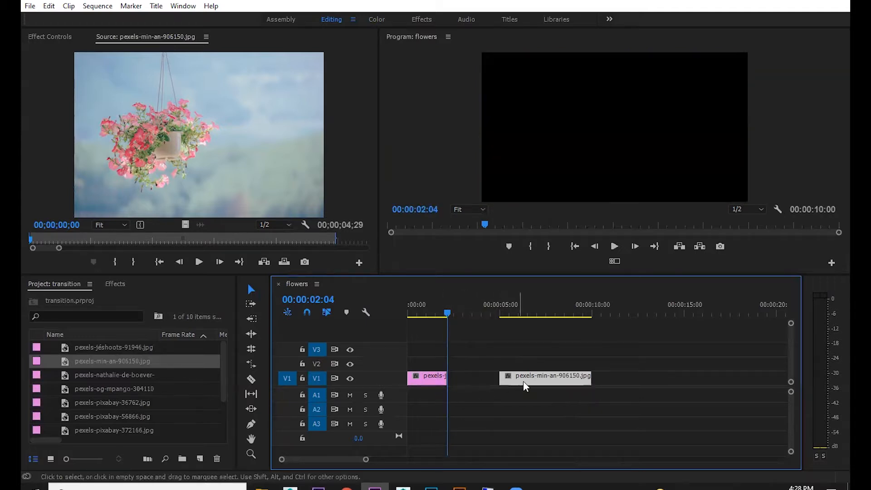
left_click_drag(546, 381, 496, 378)
Play the shortened sequence from the start and trim the hanging flower clip's end to about 00:00:03:24.
left_click_drag(447, 313, 352, 324)
key("space")
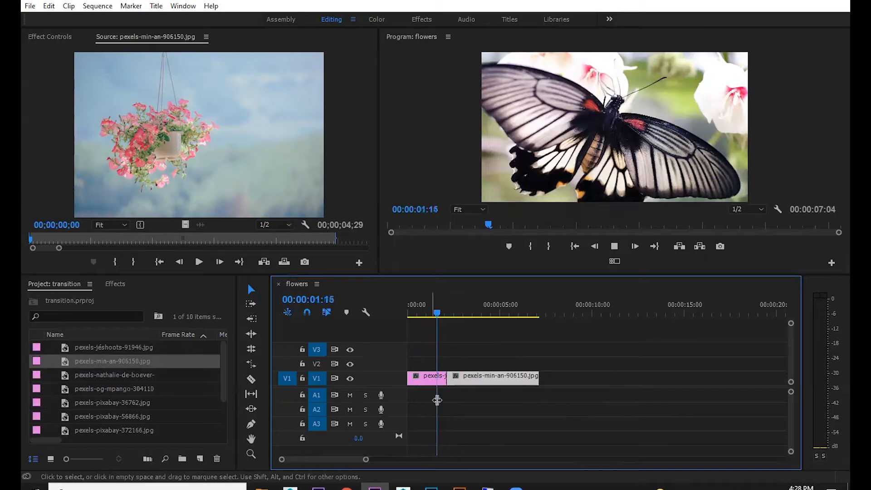
left_click_drag(538, 377, 480, 381)
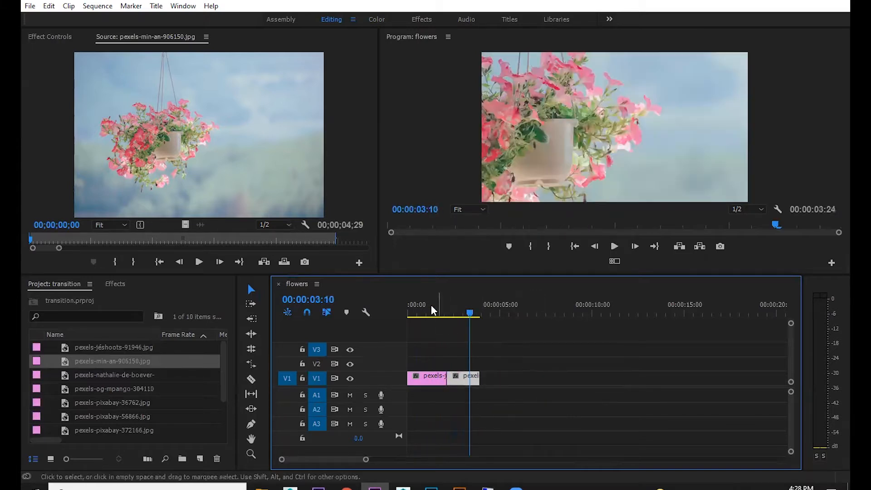
Move the playhead to 00:00:01:05, select the butterfly clip and show its effect controls.
left_click(430, 307)
left_click(462, 377)
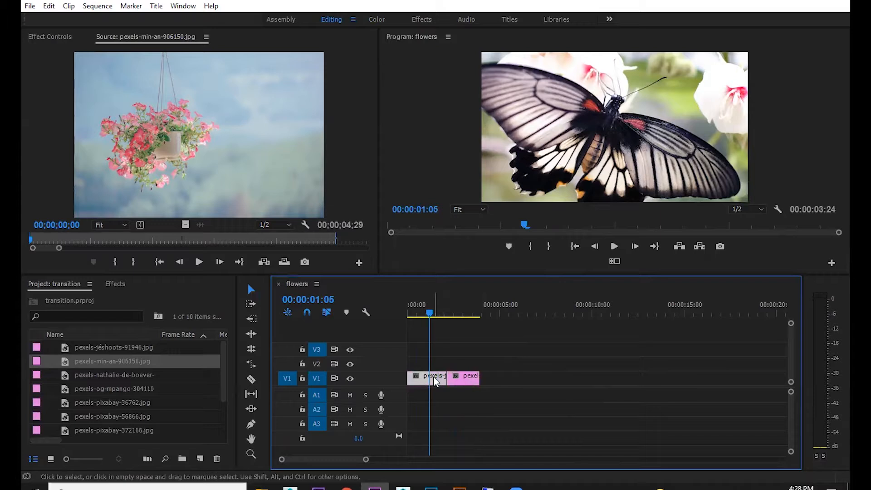
left_click(58, 38)
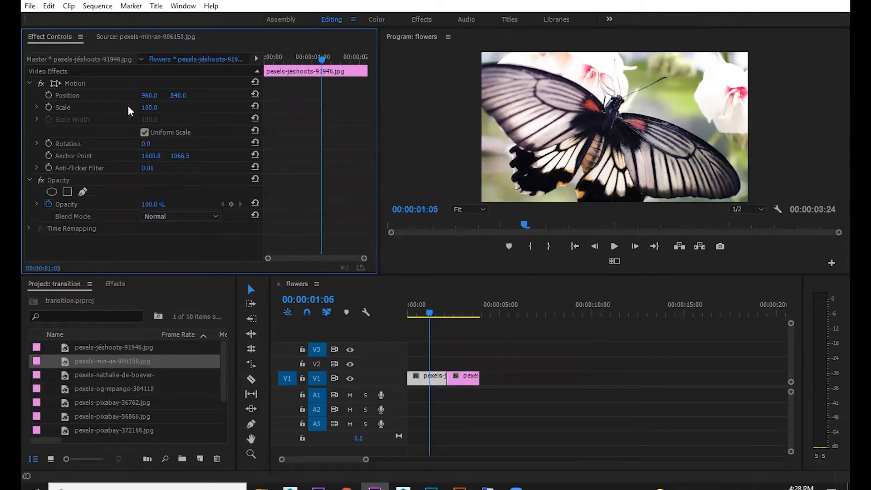
left_click(184, 7)
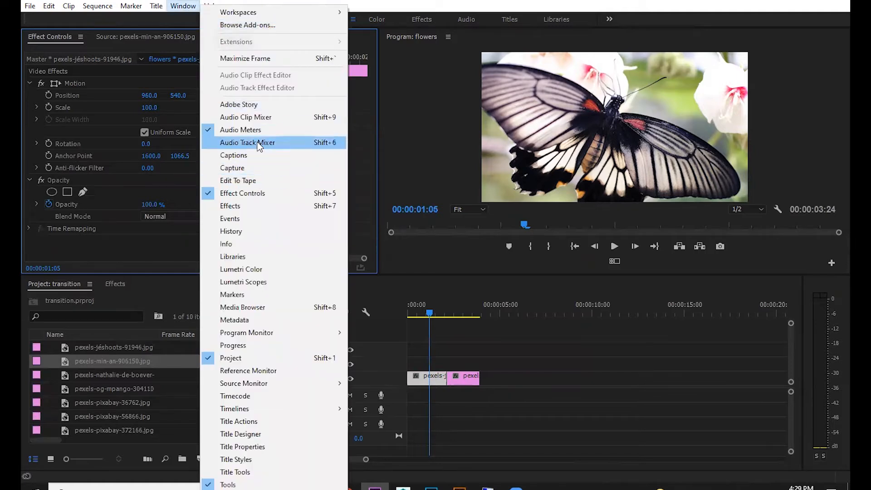
left_click(269, 195)
right_click(45, 37)
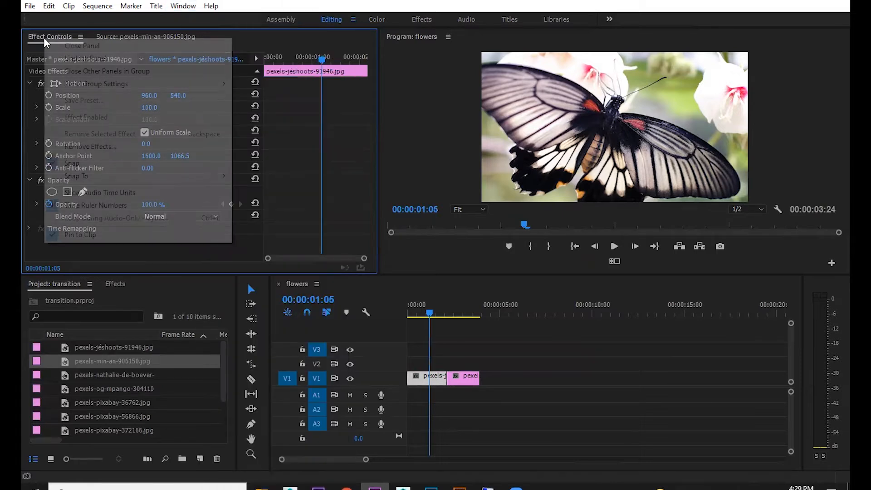
Close the Effect Controls panel, reopen it, and reselect the butterfly clip in the flowers sequence.
left_click(87, 46)
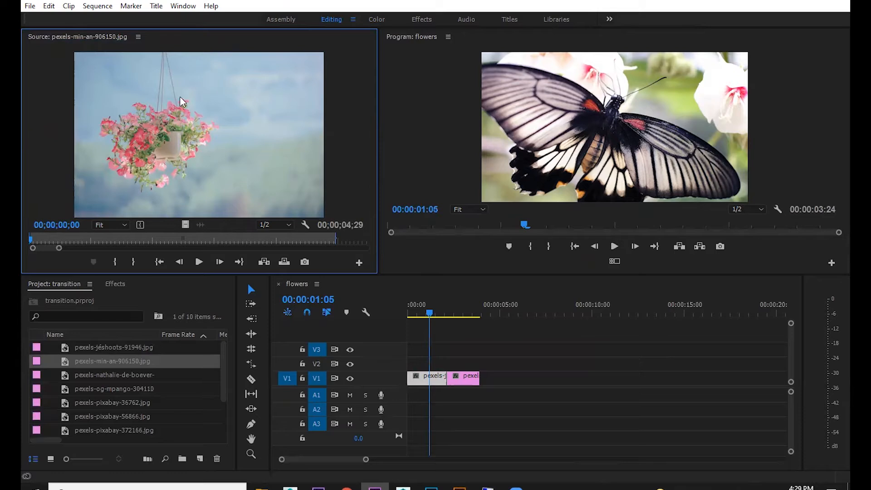
left_click(184, 7)
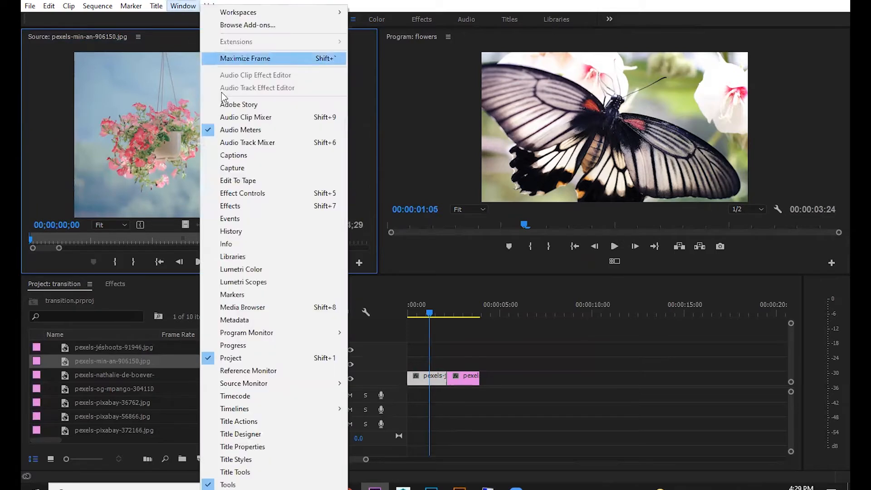
left_click(247, 193)
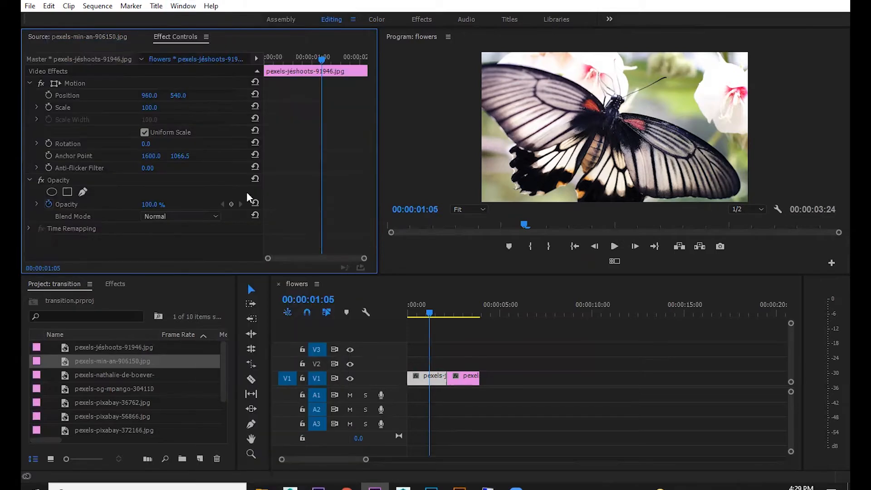
left_click(532, 369)
left_click(431, 383)
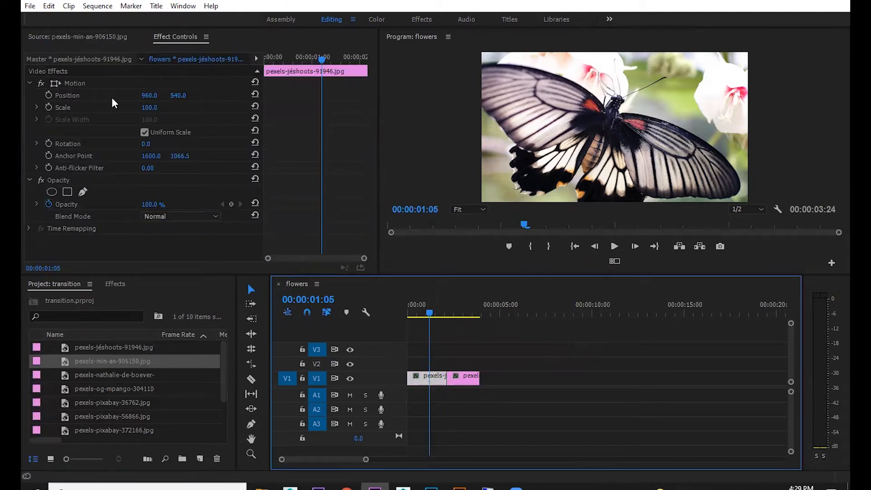
Show the butterfly clip's Motion frame and set the Program monitor zoom to 10% so its handles can be reached.
left_click(76, 84)
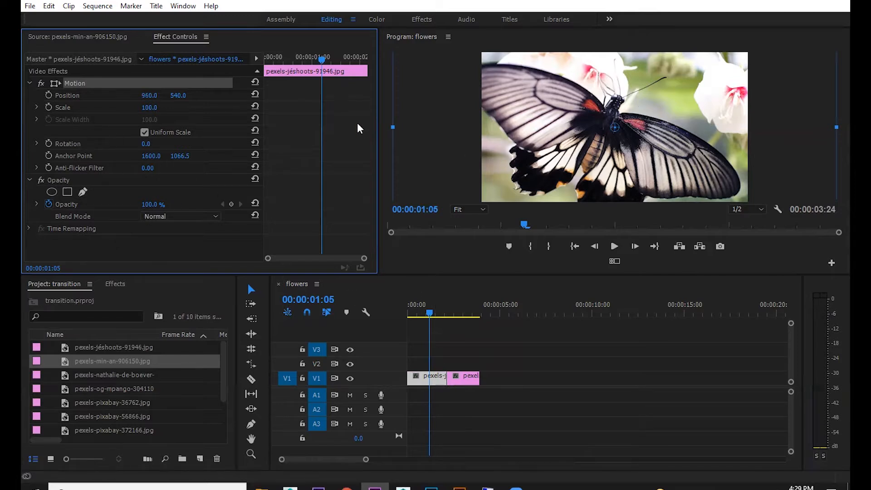
left_click(601, 378)
left_click(431, 374)
left_click(79, 83)
left_click(479, 211)
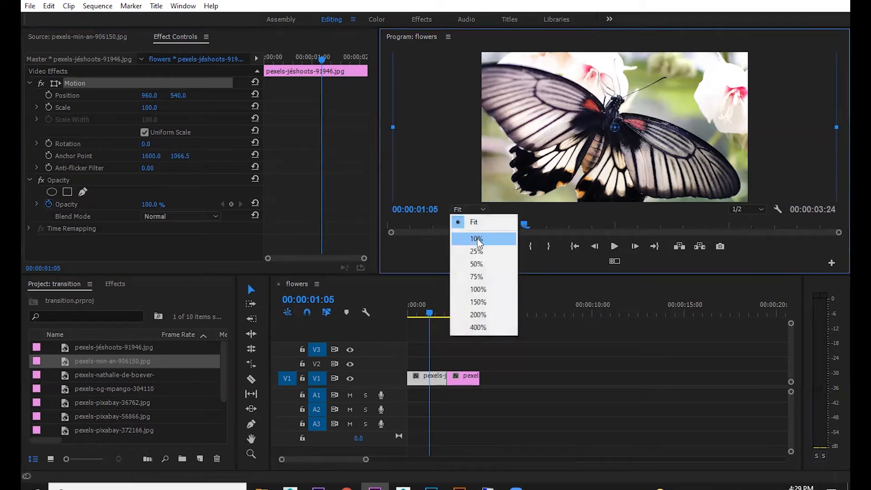
left_click(477, 238)
left_click(474, 210)
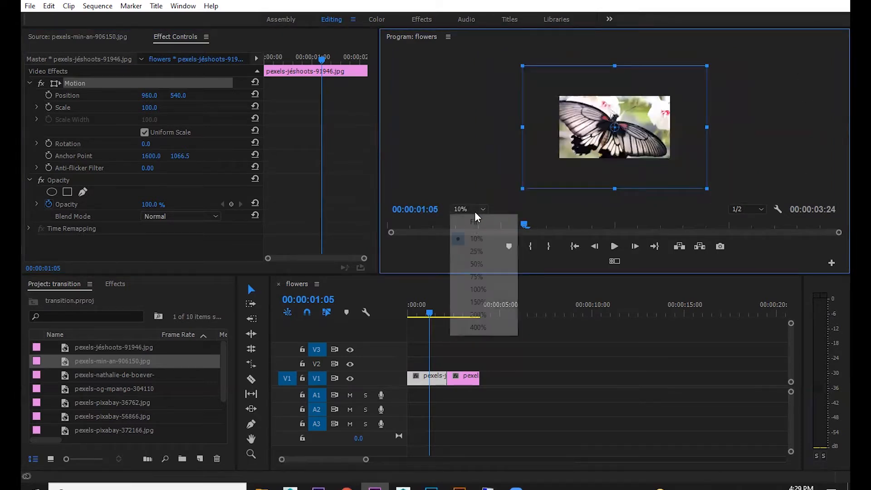
left_click(476, 252)
left_click(476, 210)
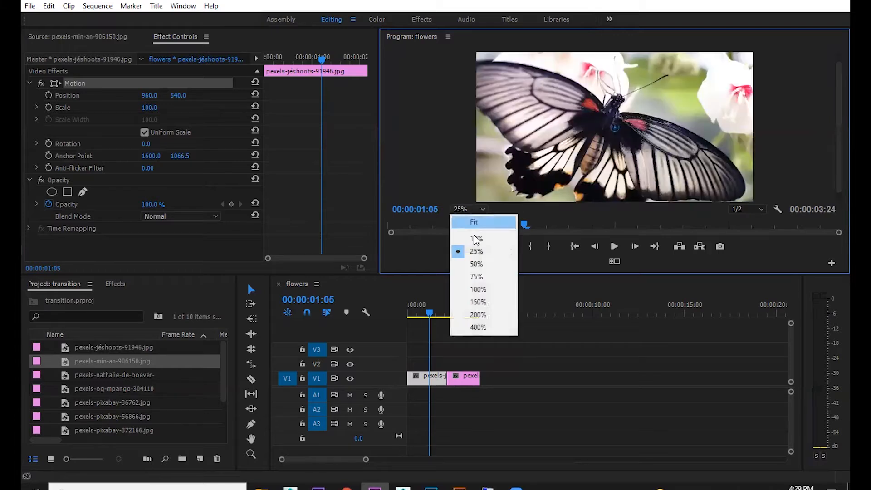
left_click(474, 235)
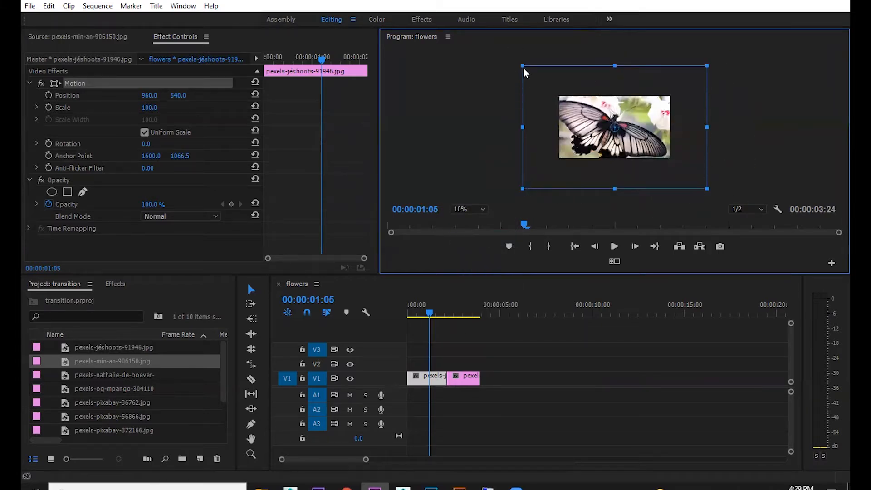
Set the butterfly clip's scale to 50 and change it to 68.
left_click(151, 110)
left_click_drag(150, 110, 131, 109)
left_click(143, 110)
type("55")
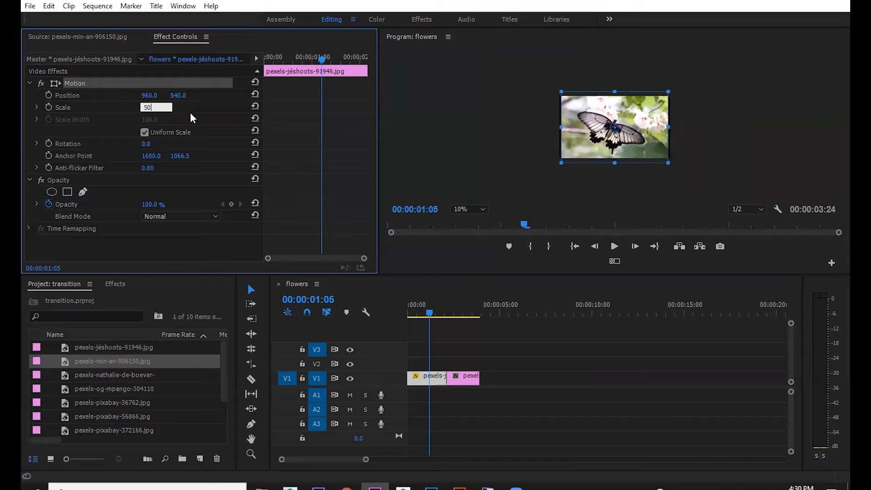
left_click(190, 113)
left_click_drag(146, 108, 152, 108)
left_click(470, 209)
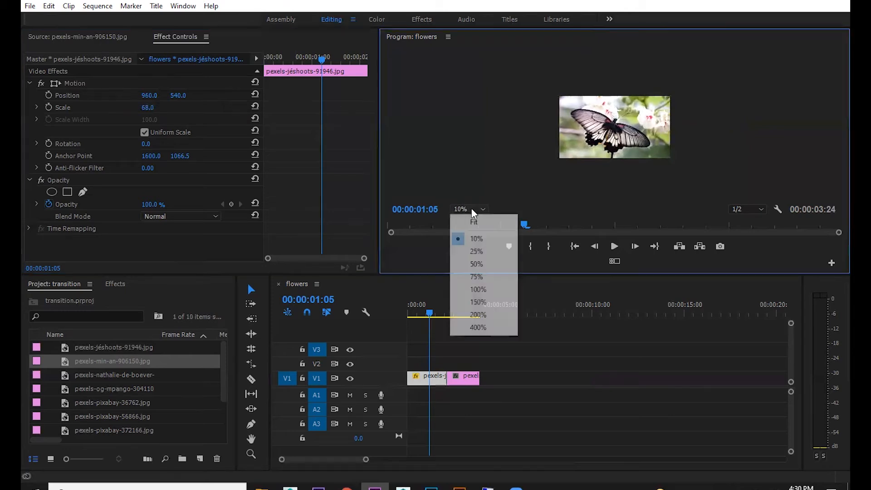
Shrink the butterfly image to a scale of about 48 with its Motion frame and set the Program monitor zoom to Fit.
left_click(76, 83)
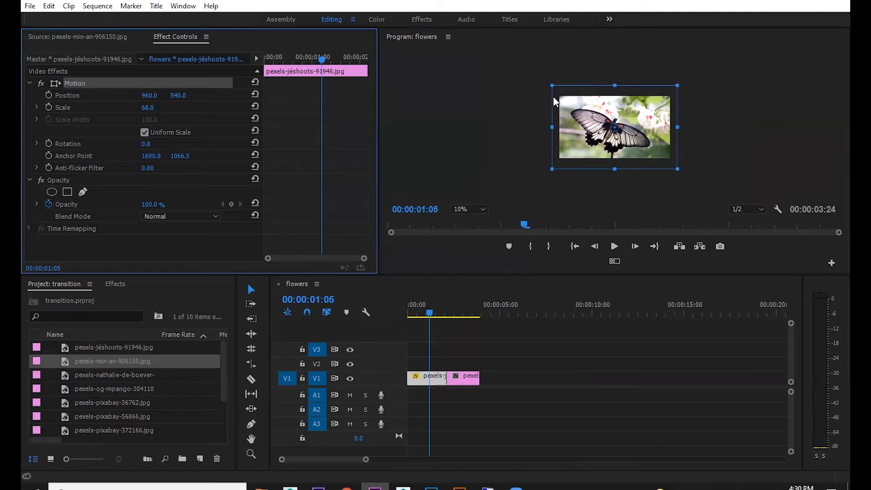
left_click_drag(676, 83, 658, 94)
left_click(470, 210)
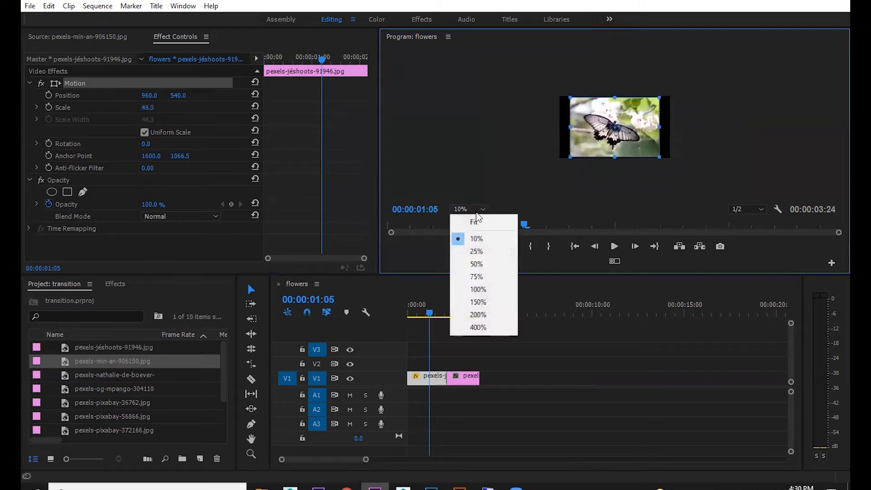
left_click(475, 222)
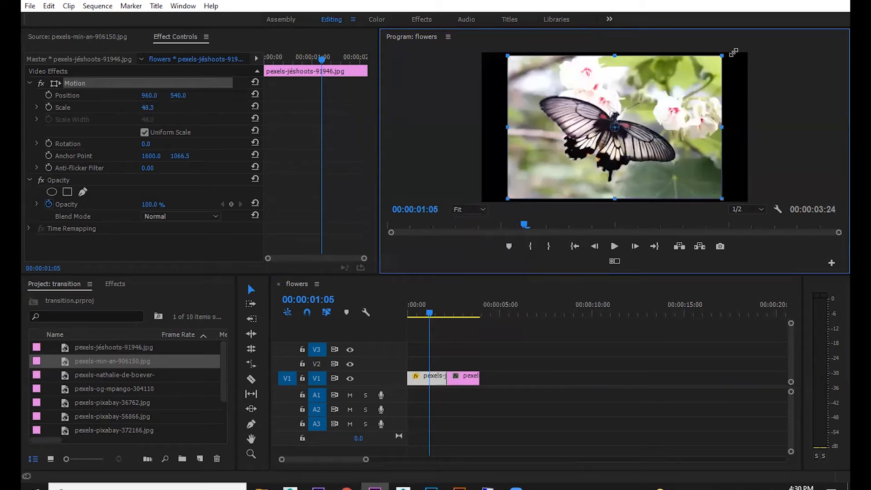
Resize the butterfly image with its frame handles to a scale of about 27.5, trying out a rotation on the way.
left_click_drag(721, 55, 678, 83)
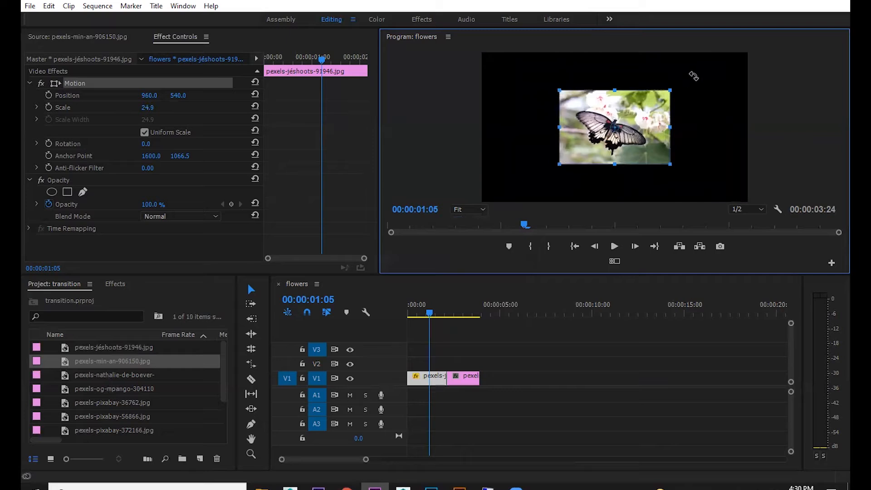
left_click_drag(693, 76, 707, 99)
mouse_move(674, 89)
left_mouse_down()
mouse_move(717, 60)
mouse_move(686, 79)
left_mouse_up()
left_click_drag(694, 129, 676, 127)
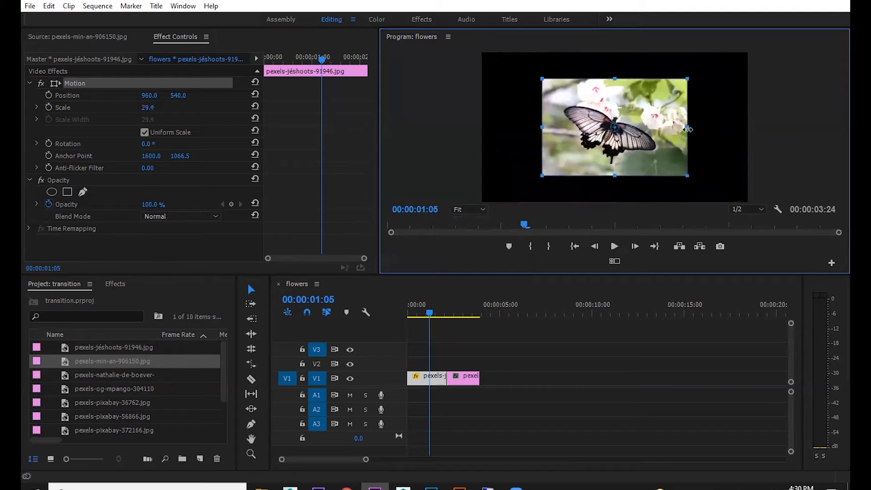
Try stretching the butterfly image's width with Uniform Scale off, undo the stretch and turn Uniform Scale back on.
left_click(144, 132)
left_click_drag(673, 130, 751, 127)
key("ctrl+z")
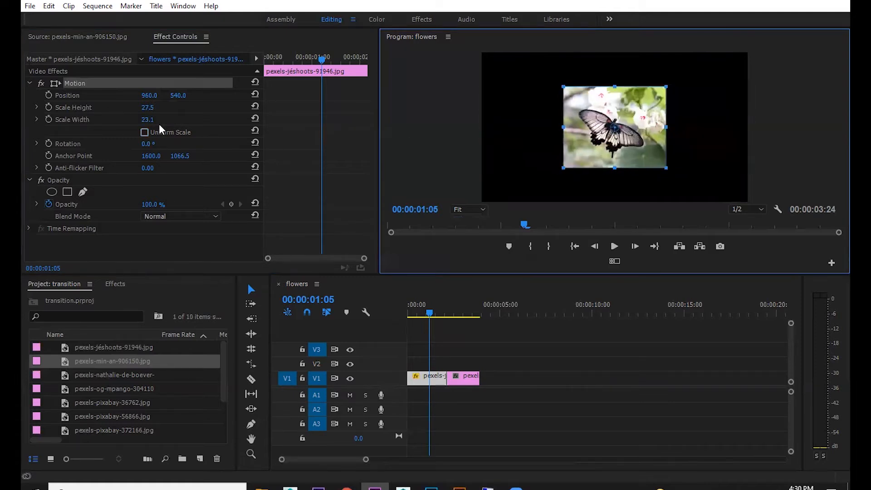
left_click(144, 132)
Enlarge the butterfly image uniformly to a scale of 36.1 and undo the trial change made after it.
left_click_drag(674, 87, 711, 73)
left_click_drag(146, 144, 161, 112)
key("ctrl+z")
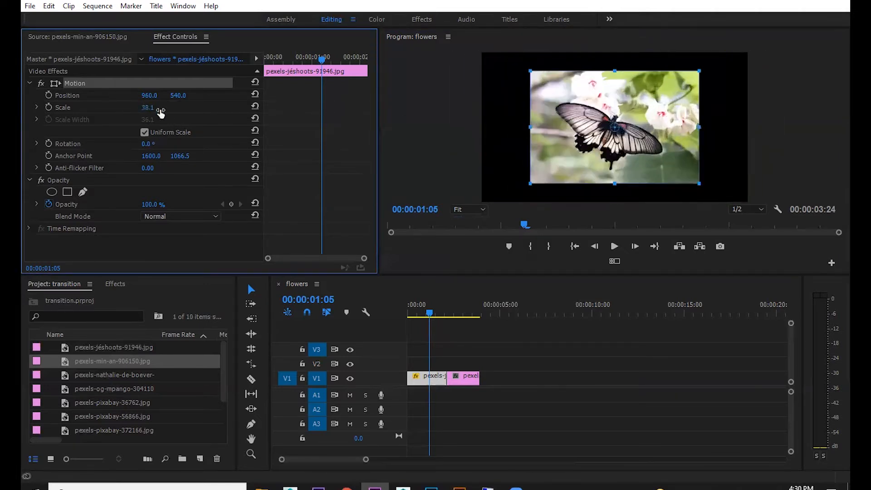
Turn off opacity keyframing for the butterfly clip, deleting its keyframe and keeping the opacity at 100%.
left_click(49, 204)
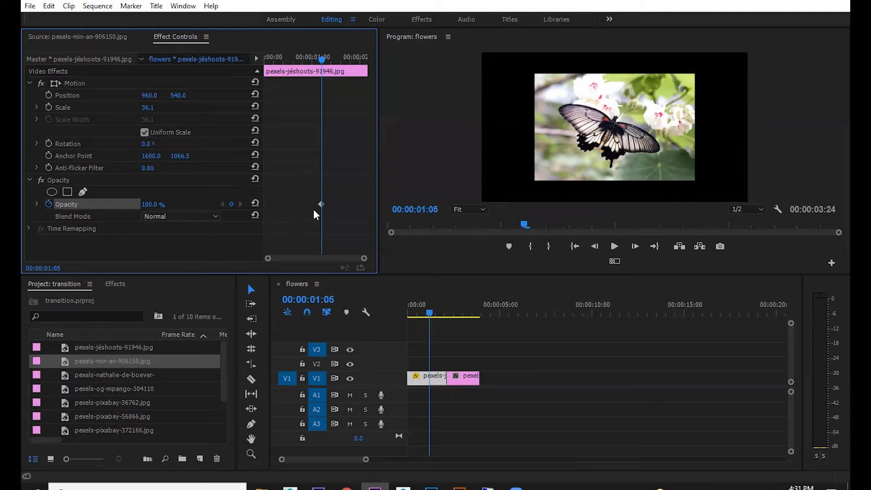
left_click(48, 204)
left_click(483, 254)
mouse_move(148, 205)
left_mouse_down()
mouse_move(119, 204)
mouse_move(153, 205)
left_mouse_up()
left_click(420, 377)
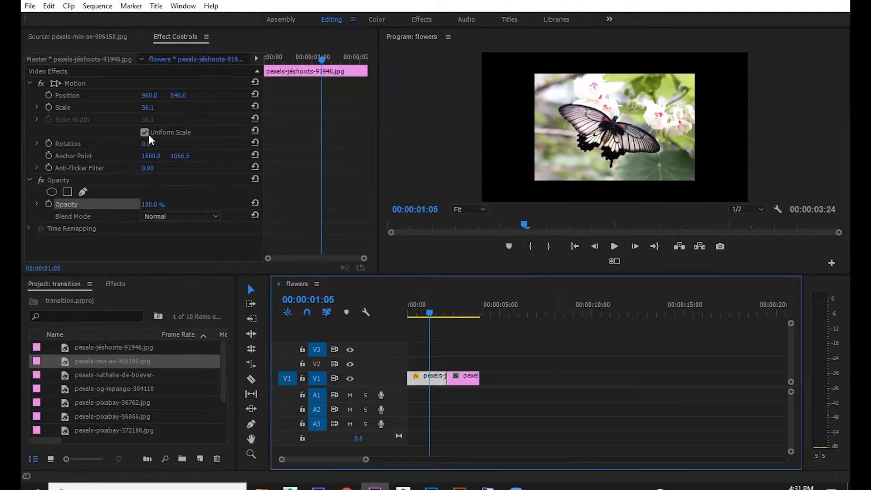
Move the playhead to 00:00:00:07 and zoom the timeline in on the butterfly and hanging flower clips.
left_click_drag(310, 56, 264, 65)
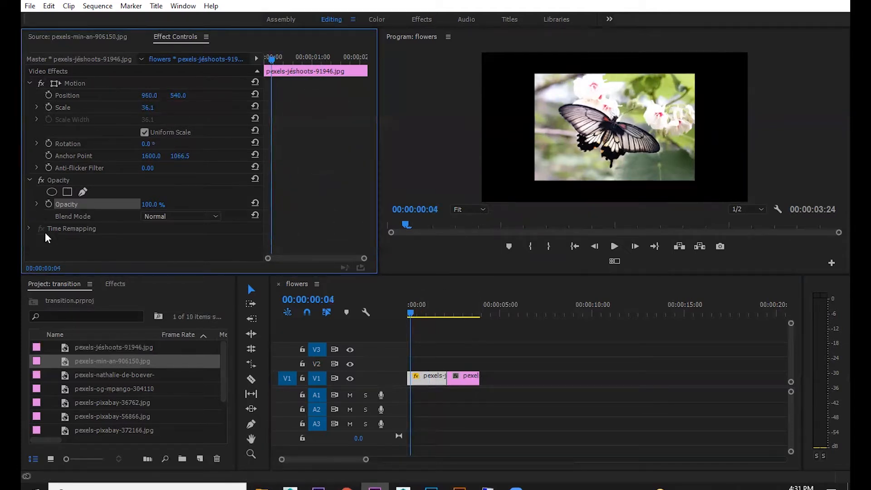
left_click_drag(410, 312, 401, 309)
key("=")
left_click(421, 313)
key("=")
key("-")
key("-")
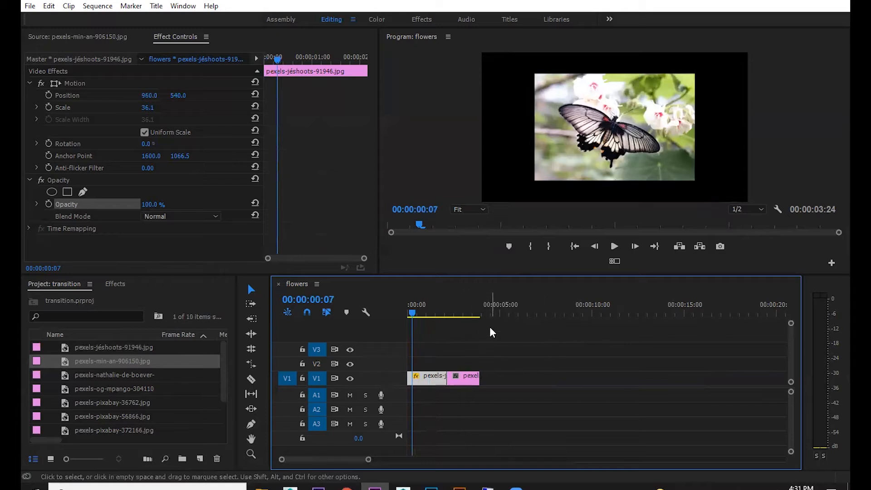
key("=")
key("=")
key("=")
key("-")
key("-")
key("-")
key("=")
key("-")
key("-")
key("-")
key("-")
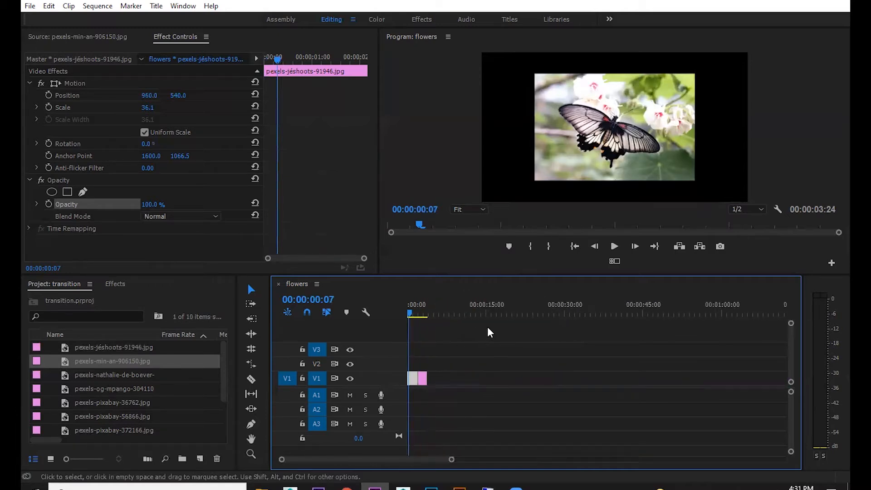
key("=")
key("=")
key("=")
key("-")
key("=")
key("=")
key("-")
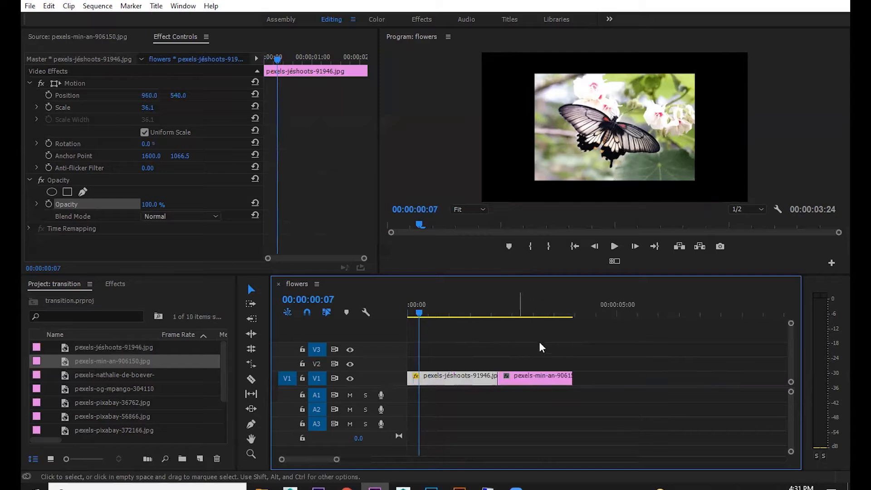
Play the sequence from 00:00:00:07 and stop at 00:00:03:19 within the hanging flower clip.
key("space")
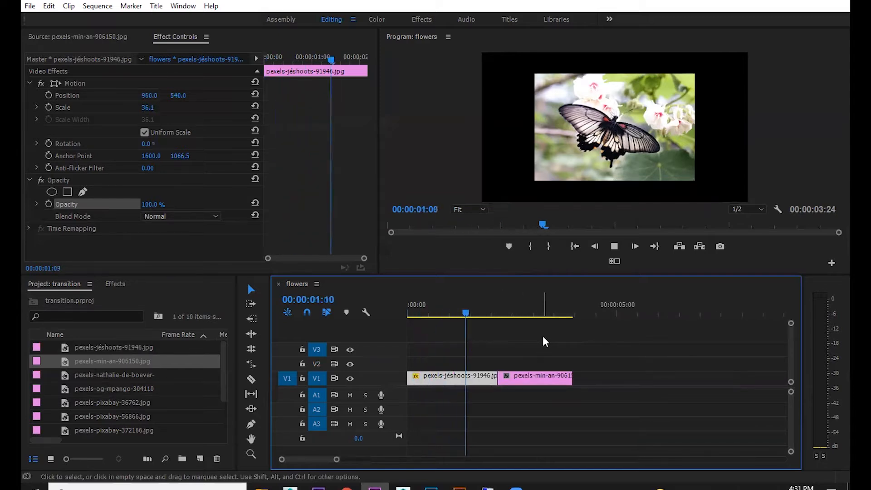
key("space")
left_click(614, 247)
Set the hanging flower clip's scale to 47 and move the playhead to 00:00:03:22.
left_click(553, 379)
left_click_drag(144, 110, 120, 110)
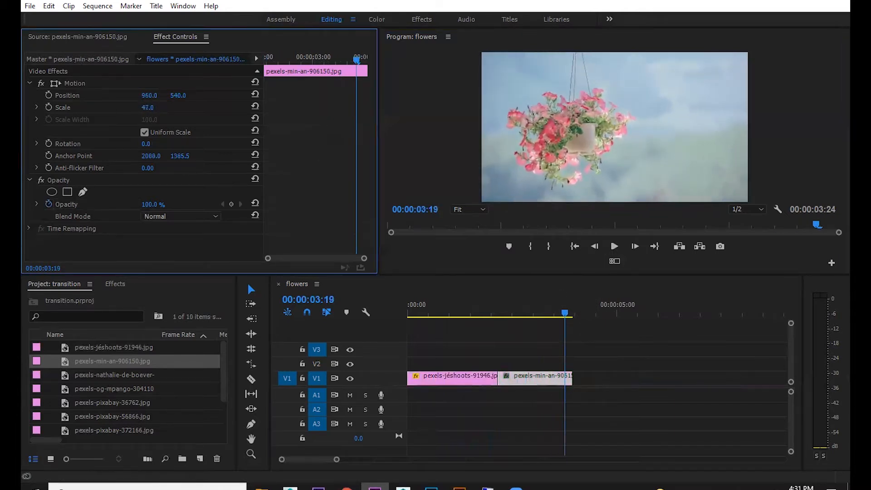
left_click_drag(565, 314, 571, 312)
Preview the mushroom photo, add it to V1 after the hanging flower clip, and shorten it.
left_click_drag(92, 376, 55, 347)
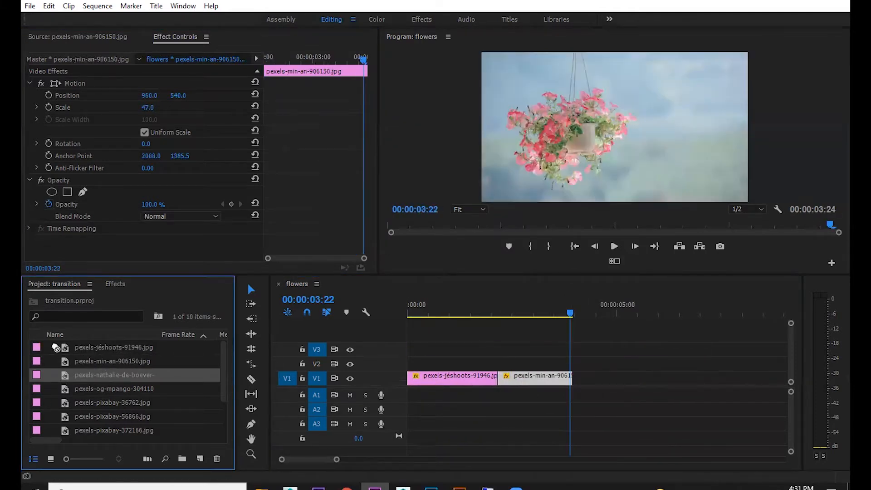
double_click(65, 375)
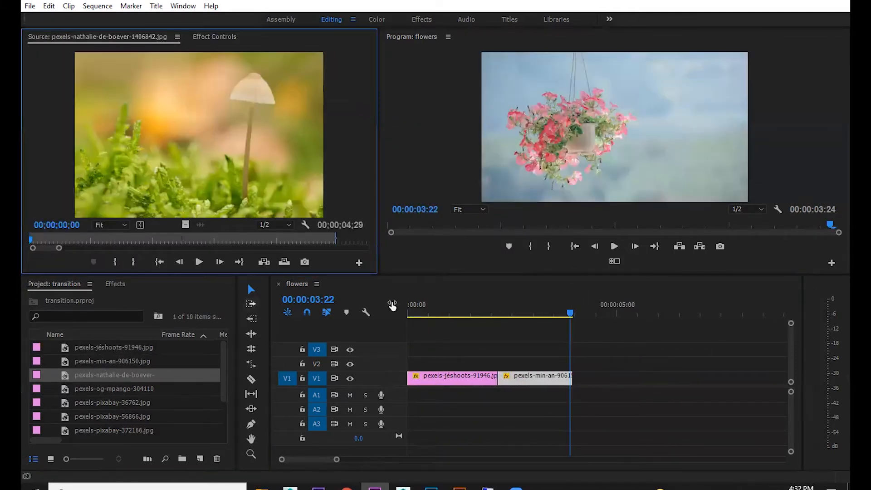
left_click_drag(90, 375, 574, 383)
left_click_drag(777, 391, 603, 391)
key("space")
key("space")
Shorten the butterfly clip and arrange the mushroom clip directly between the butterfly and hanging flower clips.
left_click_drag(533, 379, 422, 365)
left_click_drag(484, 377, 481, 378)
left_click_drag(588, 377, 612, 381)
left_click(588, 317)
Add the red rose photo to V1 after the hanging flower clip, trim its end to 00:00:07:05 and play that part.
left_click_drag(73, 391, 644, 371)
left_click_drag(767, 365, 633, 365)
left_click_drag(568, 367, 678, 371)
key("space")
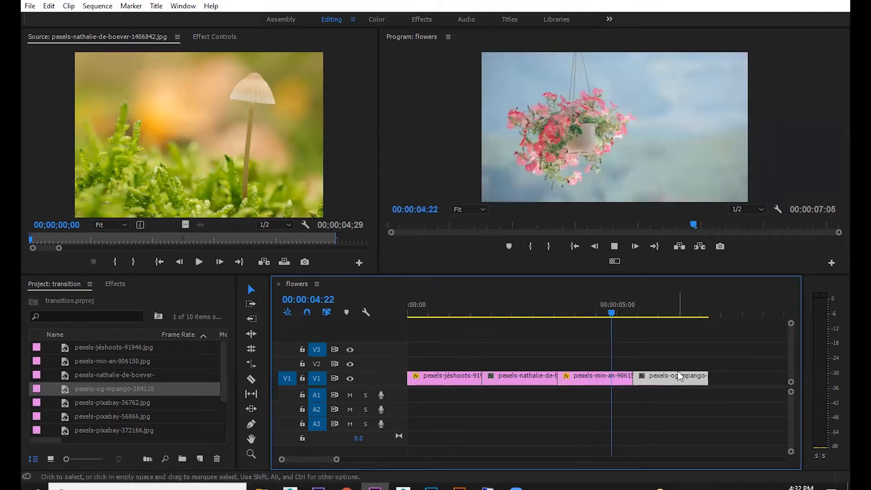
key("space")
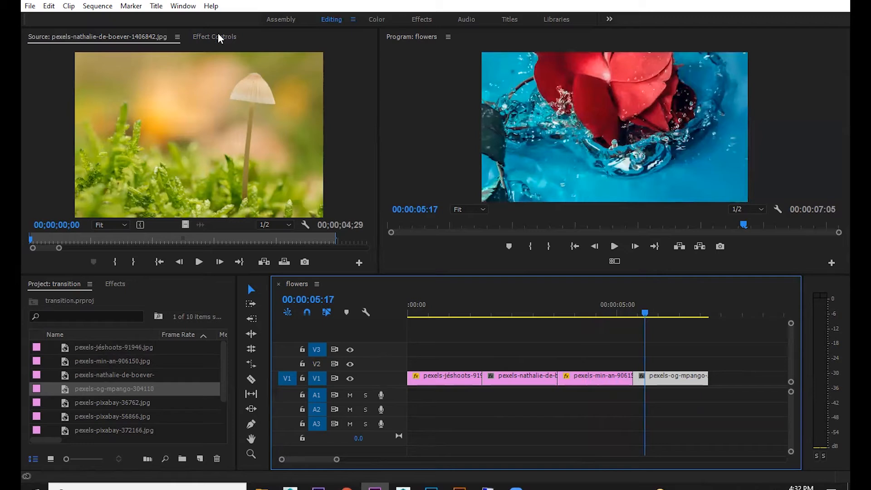
Adjust the red rose clip's scale in its effect controls and play the sequence briefly.
left_click(217, 37)
mouse_move(145, 107)
left_mouse_down()
mouse_move(120, 107)
mouse_move(154, 107)
left_mouse_up()
key("space")
key("space")
Switch to the photo slide folder in File Explorer and check the mushroom photo's dimensions in its file details.
left_click(777, 1)
left_click(435, 303)
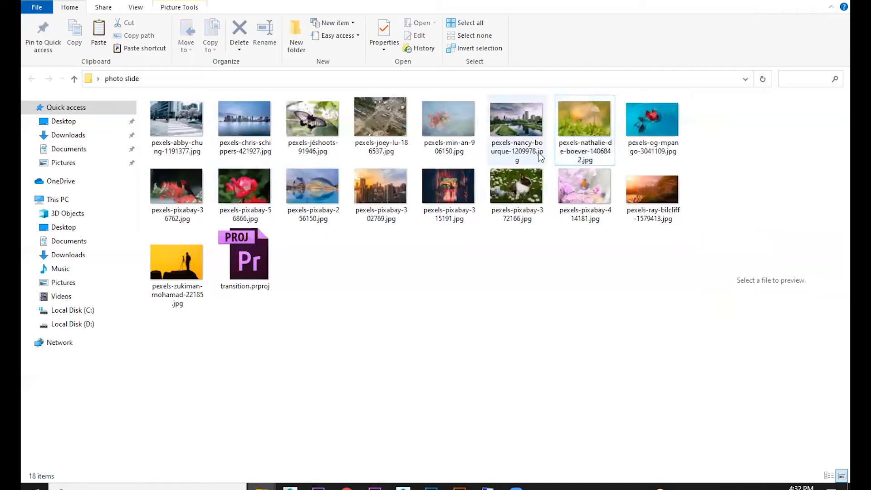
left_click(596, 124)
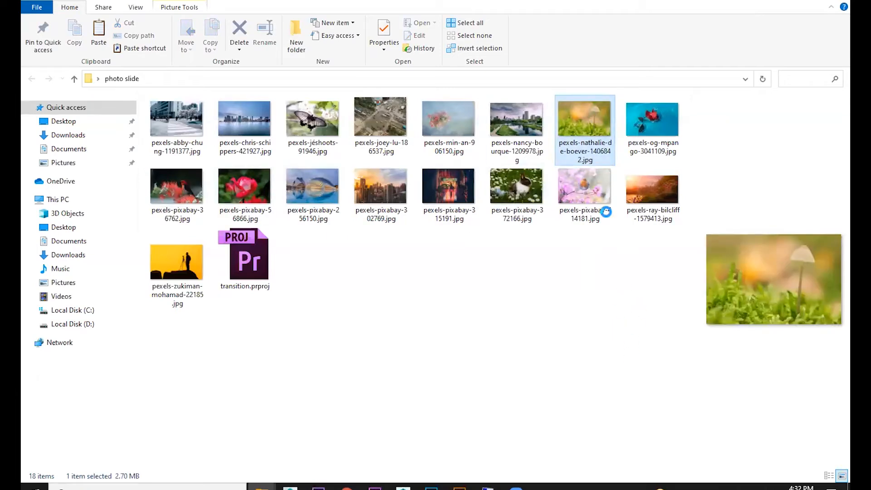
right_click(599, 158)
left_click(625, 475)
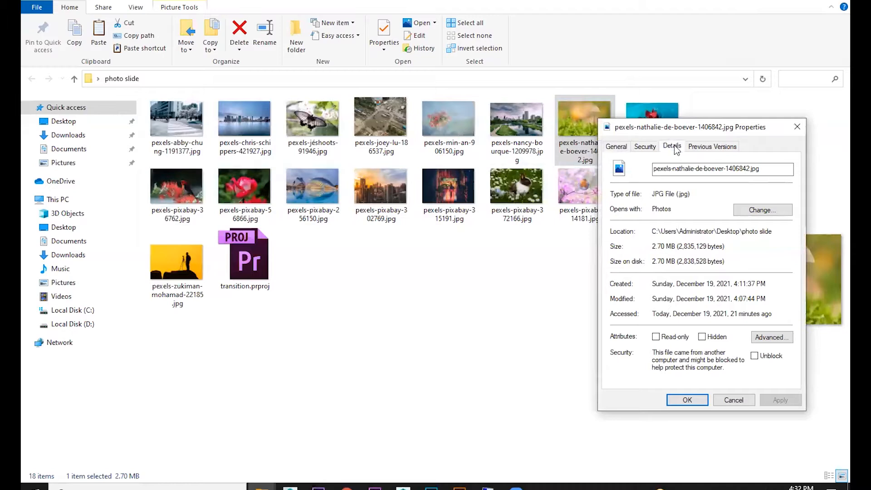
left_click(673, 147)
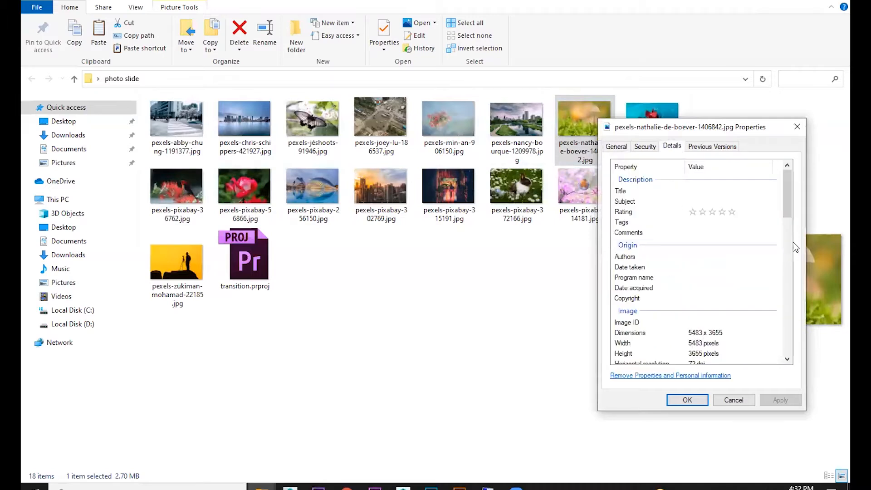
left_click(797, 127)
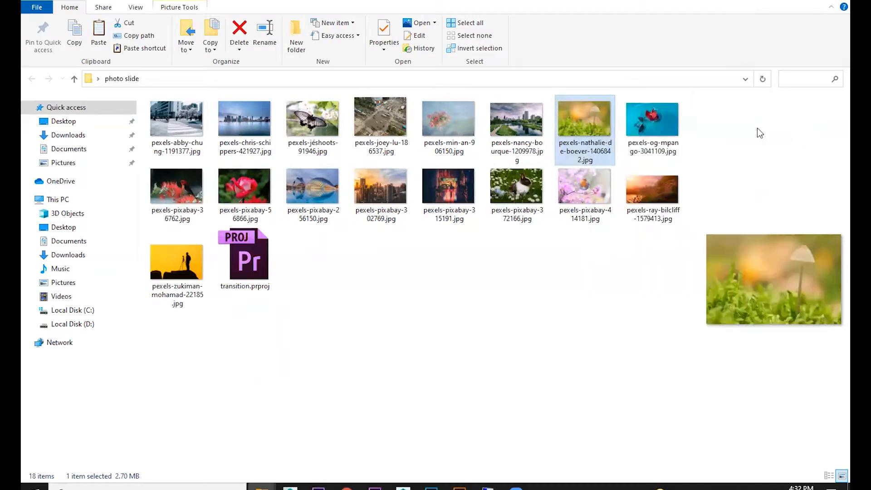
Check the image dimensions of pexels-og-mpango-3041109.jpg in its file details.
right_click(644, 121)
left_click(641, 472)
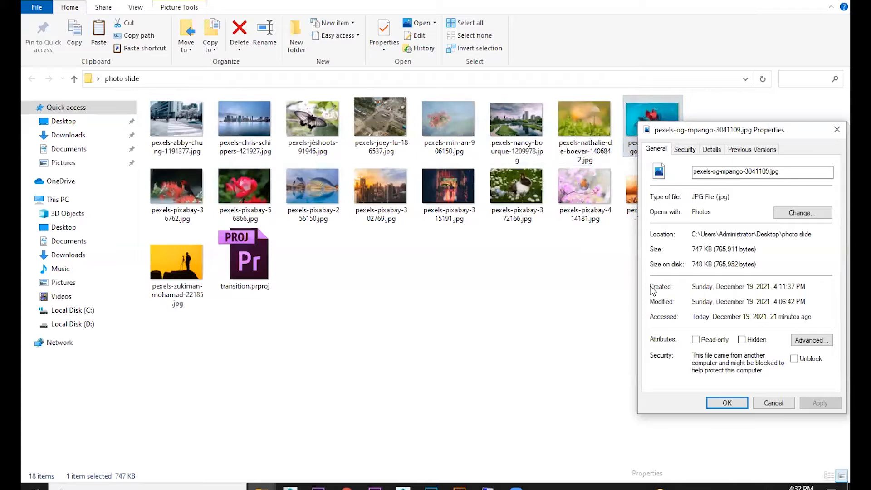
left_click(712, 150)
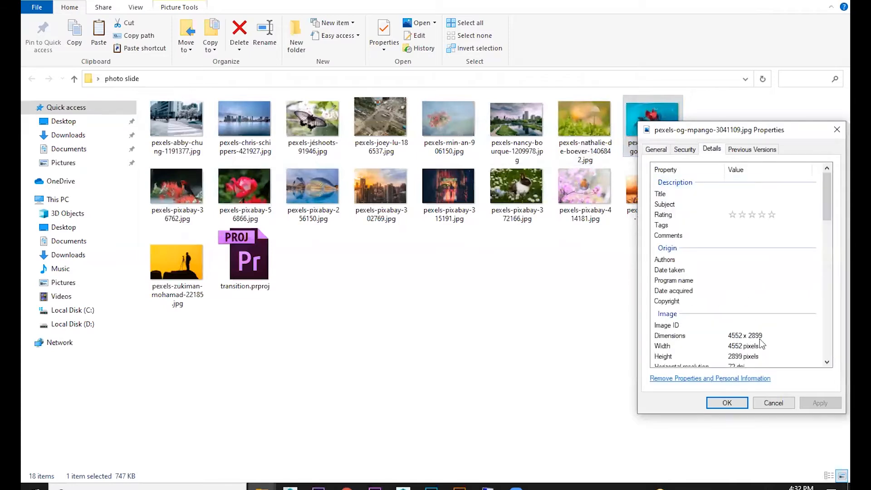
left_click(838, 130)
Check the image dimensions of pexels-pixabay-414181.jpg in its file details.
left_click(561, 195)
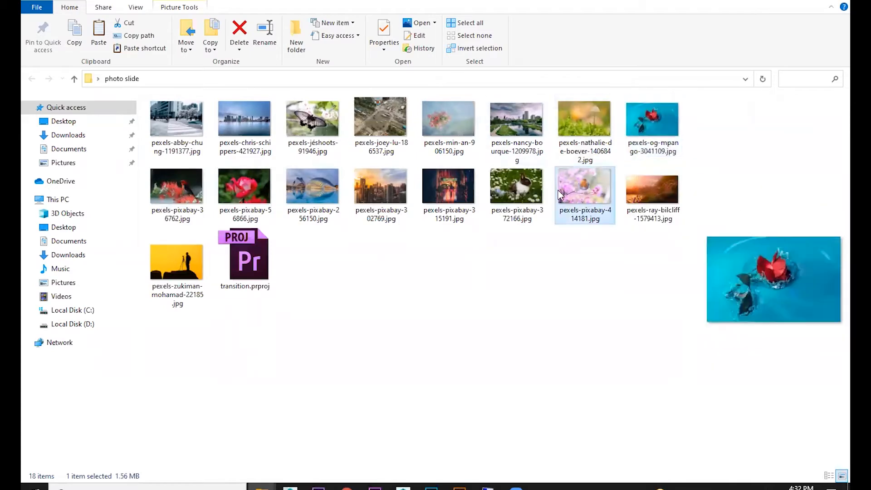
right_click(560, 195)
left_click(622, 470)
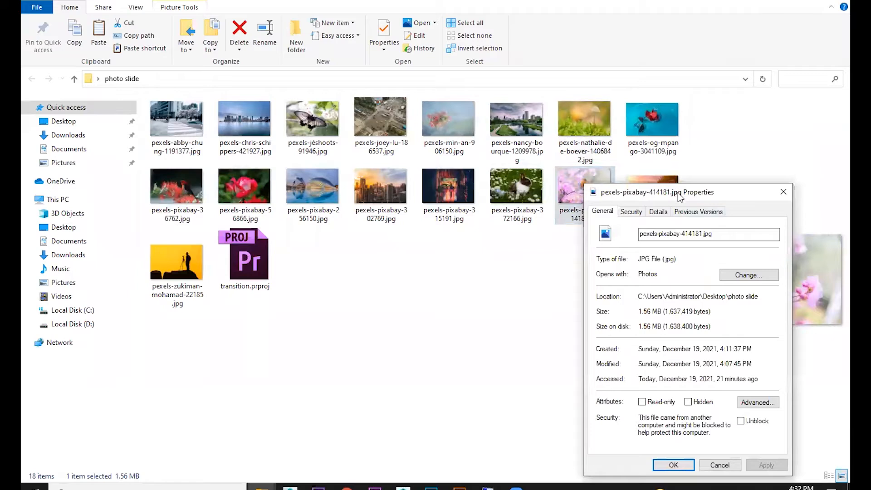
left_click(658, 212)
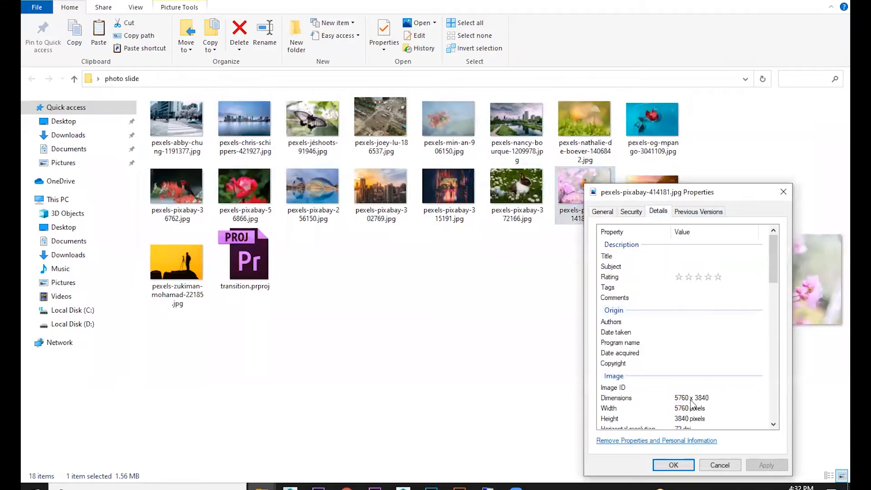
left_click(783, 192)
Check the image dimensions of pexels-pixabay-56866.jpg in its file details.
left_click(249, 191)
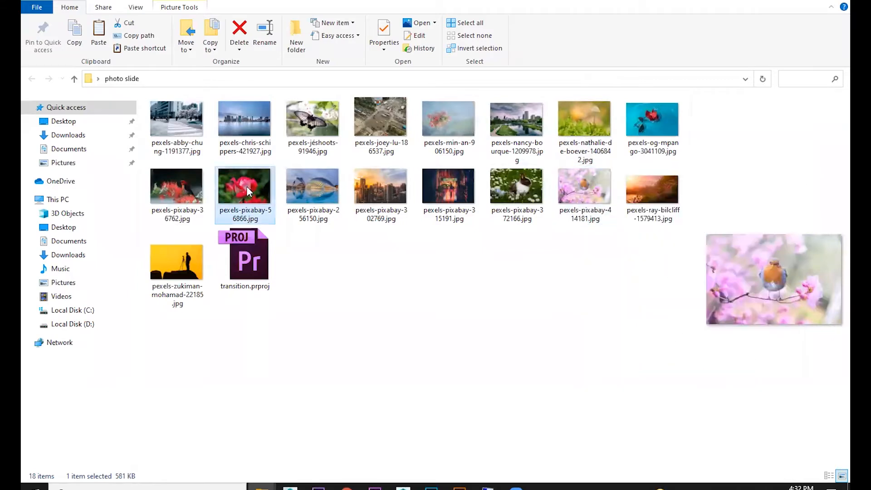
right_click(248, 190)
left_click(296, 472)
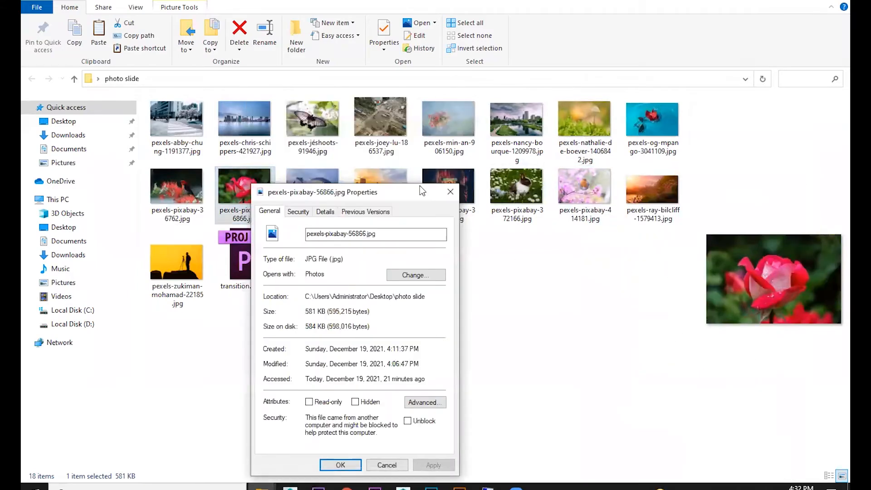
left_click(326, 212)
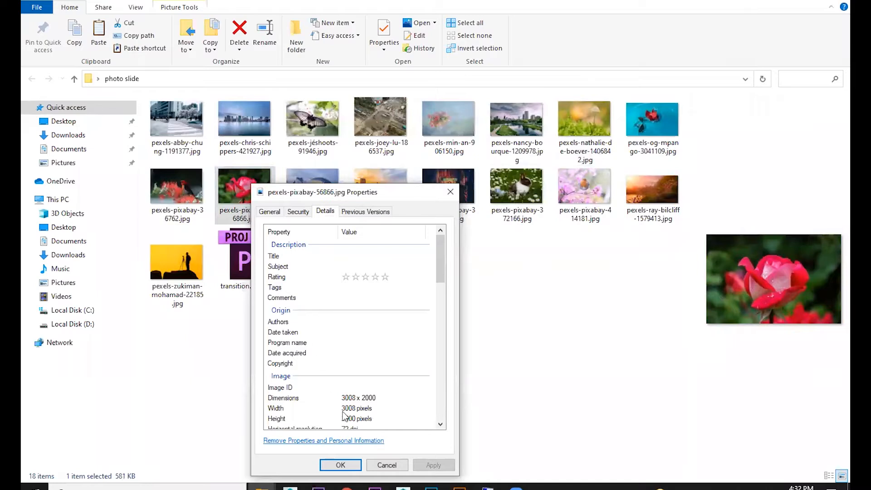
left_click(450, 191)
Switch back to Premiere Pro, add pexels-pixabay-36762.jpg to V1 after the floating red rose clip and set its scale to 34.
key("super+d")
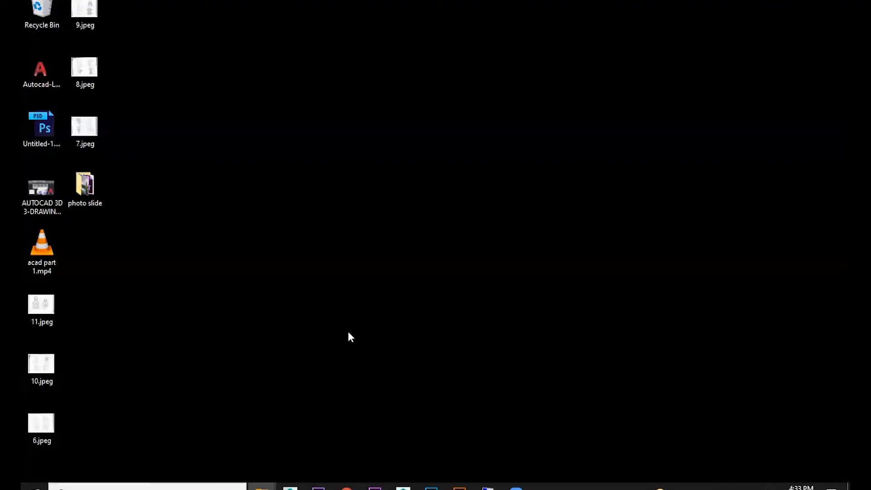
left_click(375, 487)
mouse_move(666, 316)
left_mouse_down()
mouse_move(602, 314)
mouse_move(660, 316)
left_mouse_up()
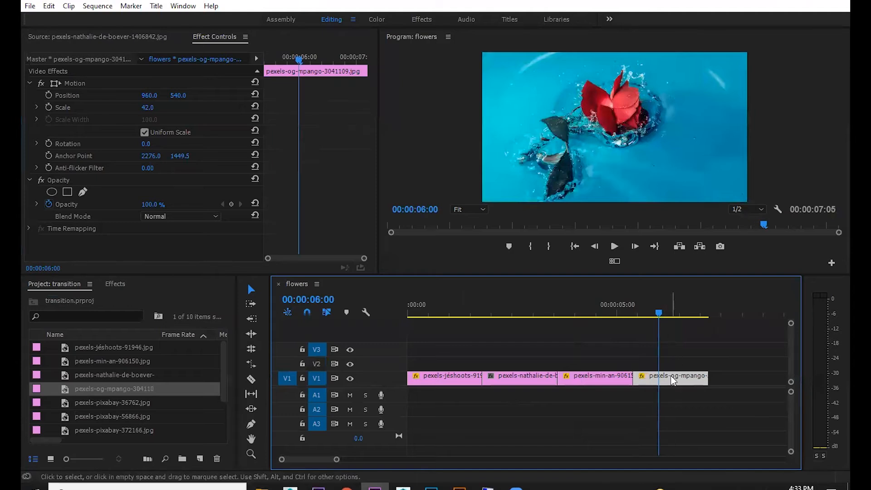
left_click_drag(75, 407, 573, 385)
key("minus")
left_click_drag(154, 108, 124, 108)
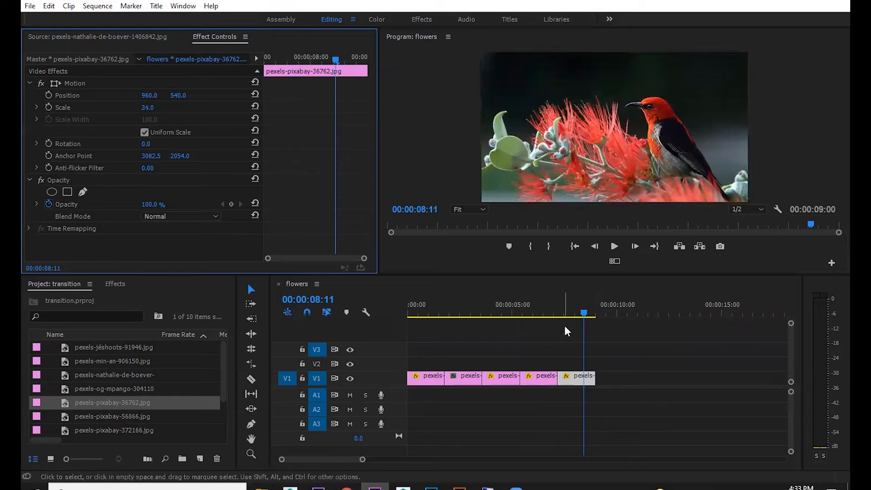
Add pexels-pixabay-56866.jpg to V1 after the red bird clip, trim its end to 00:00:10:20 and play the sequence.
double_click(65, 419)
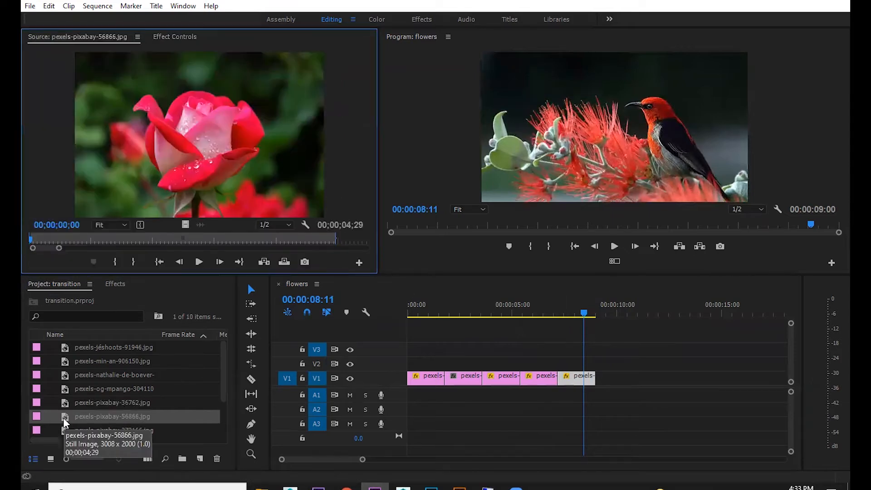
left_click(533, 313)
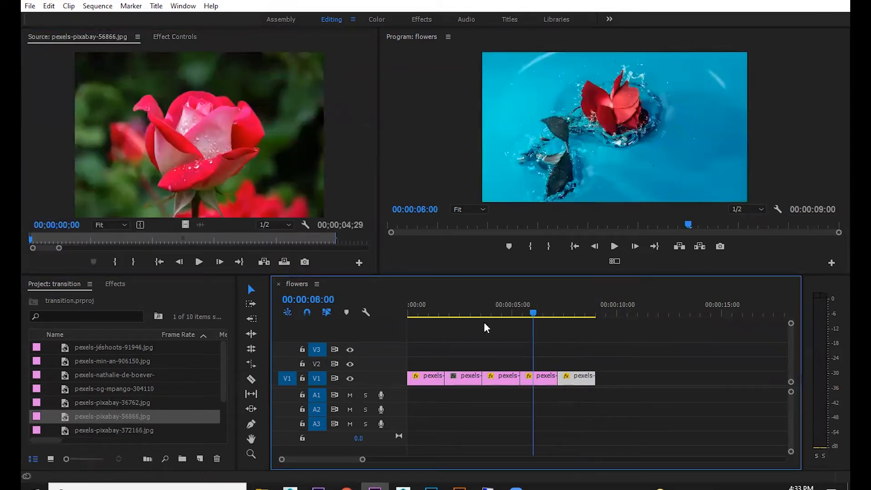
left_click_drag(126, 416, 563, 367)
left_click_drag(665, 364, 595, 364)
left_click_drag(589, 365, 635, 380)
key("space")
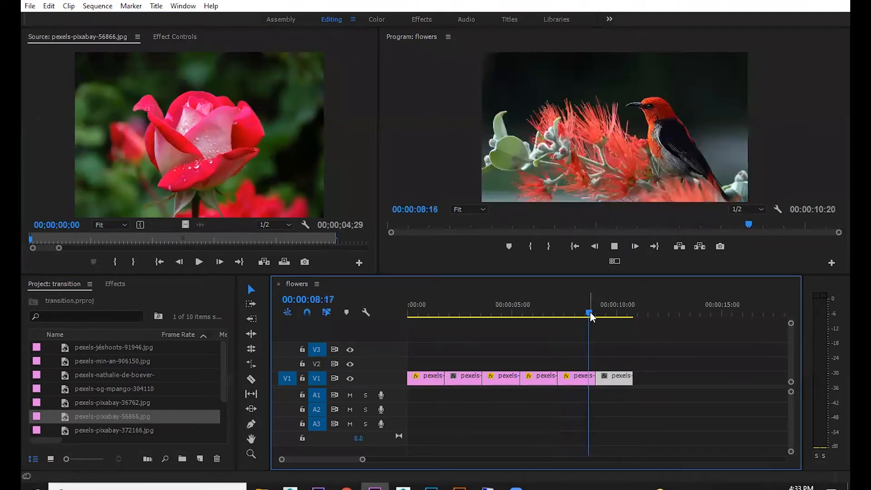
left_click_drag(560, 313, 349, 334)
key("space")
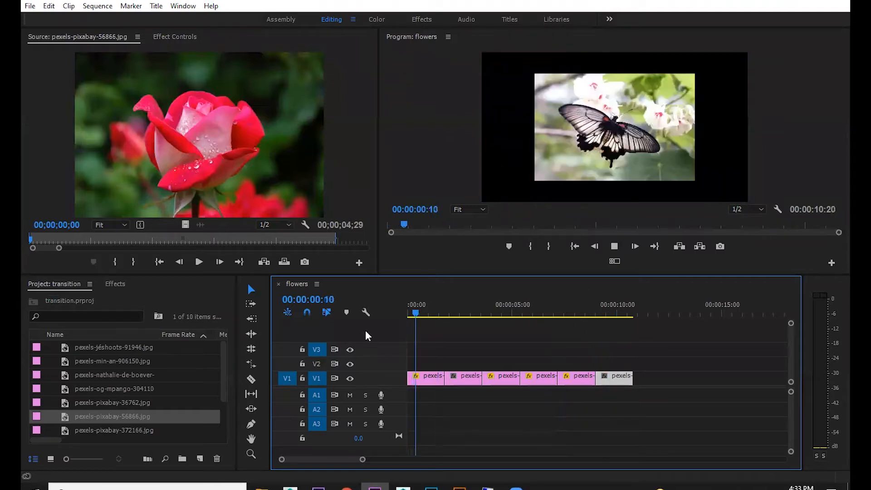
key("space")
Shift all clips after the butterfly later, extend the butterfly clip's end and play it from the start.
left_click_drag(657, 362, 509, 374)
left_click_drag(446, 379, 462, 378)
key("space")
key("space")
key("Home")
key("space")
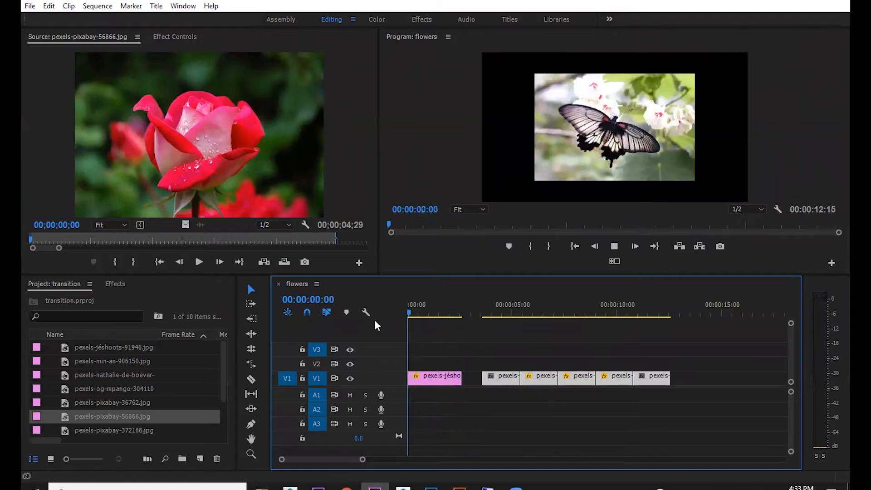
key("space")
Move the following clips further along and lengthen the butterfly clip to 00:00:03:08, checking its timing in playback.
left_click_drag(472, 378, 583, 363)
key("space")
key("space")
key("Home")
key("space")
mouse_move(470, 362)
left_mouse_down()
mouse_move(546, 362)
mouse_move(476, 363)
left_mouse_up()
left_click_drag(530, 362, 411, 353)
Lengthen the remaining photo clips to match the butterfly clip and arrange them end to end up to 00:00:19:23.
left_click_drag(472, 336, 583, 359)
left_click_drag(444, 349, 528, 380)
left_click_drag(452, 353, 592, 387)
left_click_drag(575, 358, 615, 363)
left_click_drag(703, 388, 733, 383)
left_click(652, 353)
left_click_drag(696, 353, 781, 381)
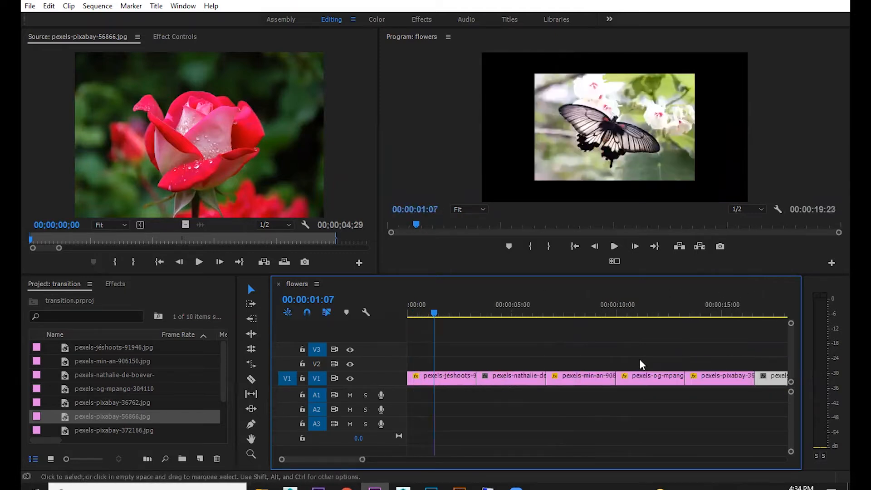
Set the butterfly clip's scale to 62.1 so it fills the frame.
key("minus")
left_click_drag(603, 314, 427, 380)
left_click(426, 380)
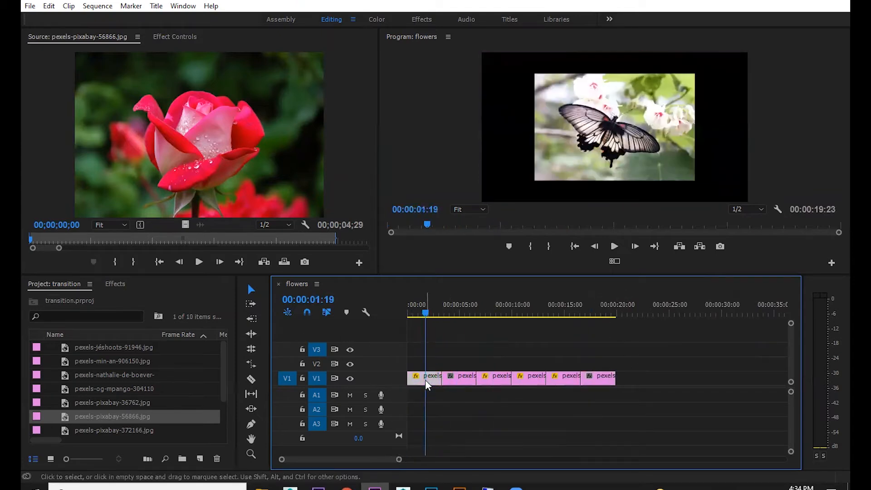
left_click(175, 37)
left_click_drag(150, 113, 464, 243)
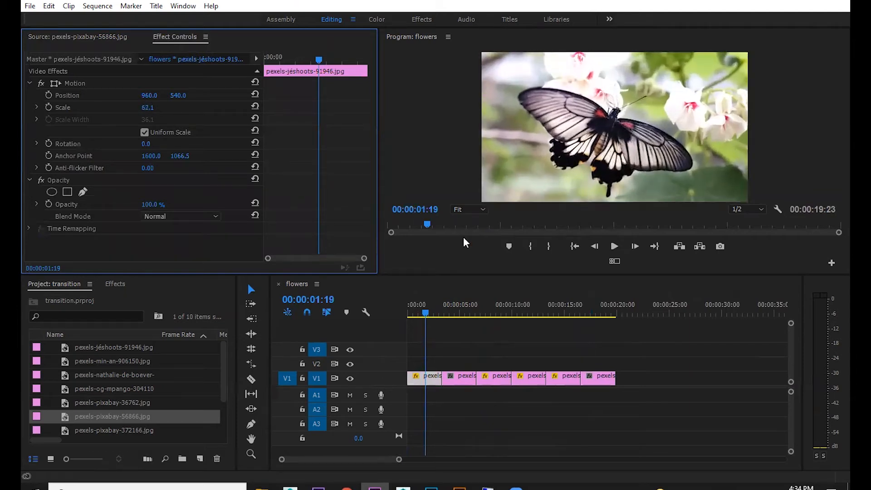
Set the mushroom clip's scale to 37.
left_click(458, 307)
left_click(451, 378)
left_click_drag(149, 109, 112, 109)
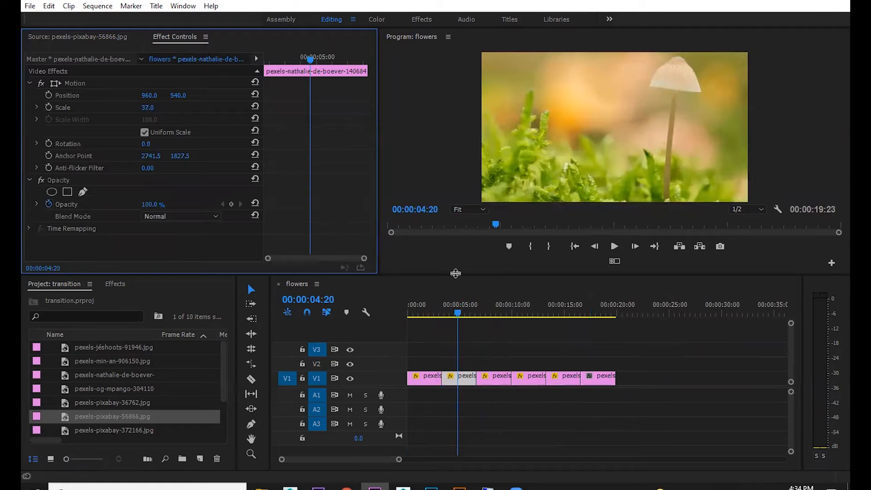
Review the middle clips and set the scale of the last rose clip, pexels-pixabay-56866.jpg, to 66.
left_click(494, 310)
left_click(494, 376)
left_click_drag(538, 311, 598, 307)
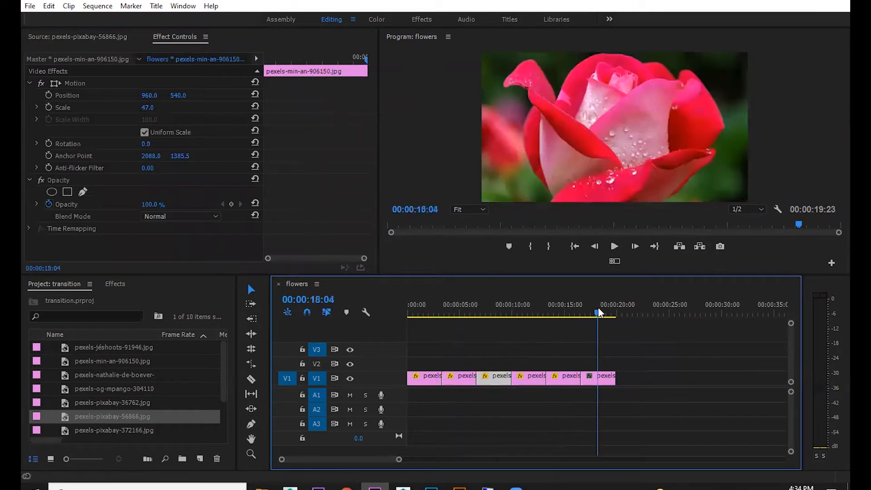
left_click(592, 377)
mouse_move(148, 108)
left_mouse_down()
mouse_move(159, 108)
mouse_move(140, 107)
left_mouse_up()
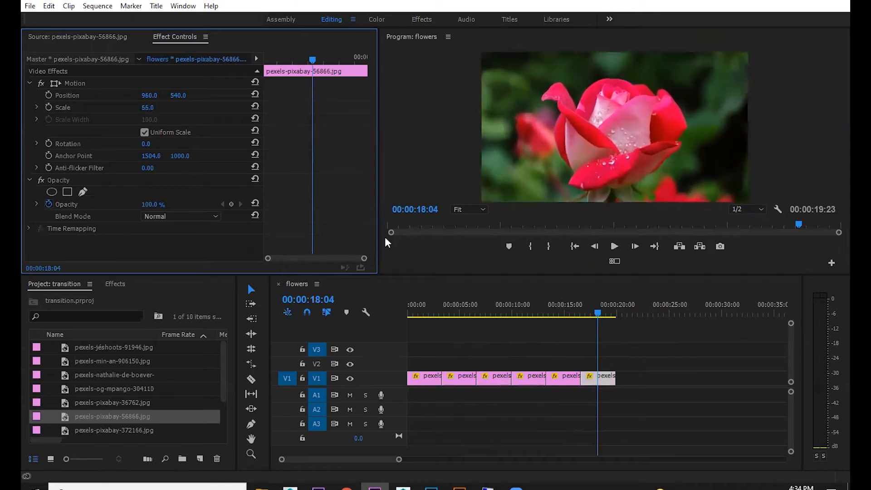
Add the rabbit photo pexels-pixabay-372166.jpg to the end of V1, ending at 00:00:23:06, and set its scale to 64.
left_click(72, 431)
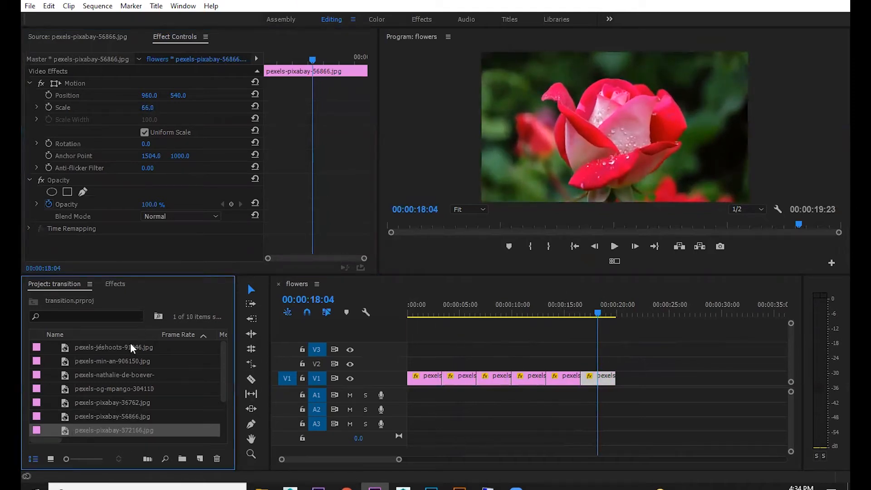
double_click(61, 431)
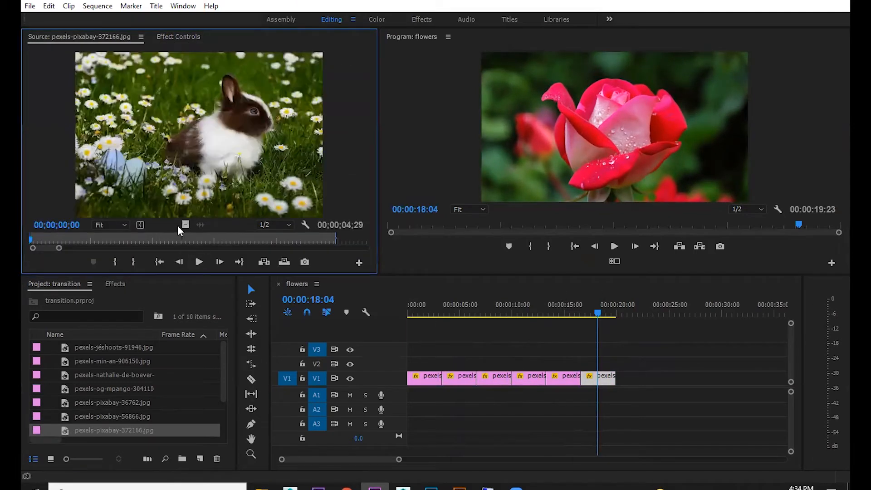
left_click_drag(185, 224, 638, 381)
left_click(631, 303)
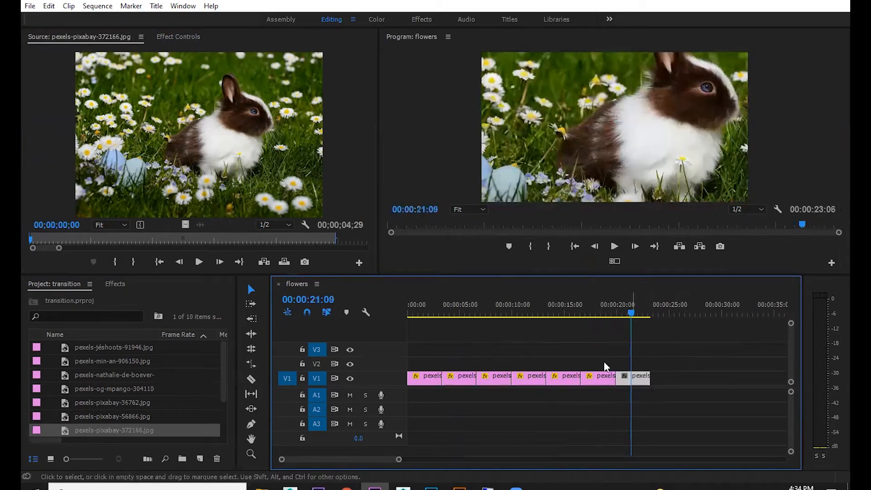
left_click(175, 37)
left_click_drag(150, 107, 127, 107)
Return to the start of the sequence and play the opening of the slideshow.
key("space")
left_click_drag(664, 308, 328, 323)
key("space")
key("space")
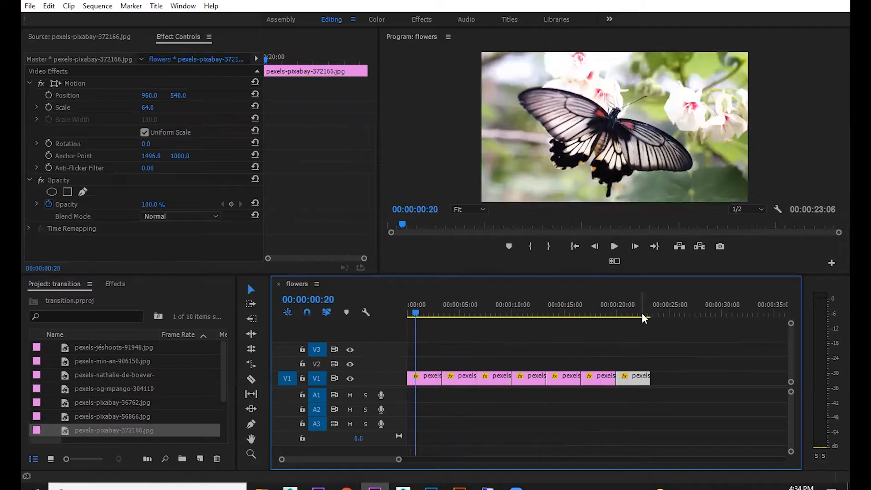
key("space")
Place the playhead at the end of the rabbit clip and examine where the sequence ends.
mouse_move(620, 309)
left_mouse_down()
mouse_move(651, 308)
mouse_move(620, 312)
left_mouse_up()
key("equal")
key("equal")
key("equal")
key("equal")
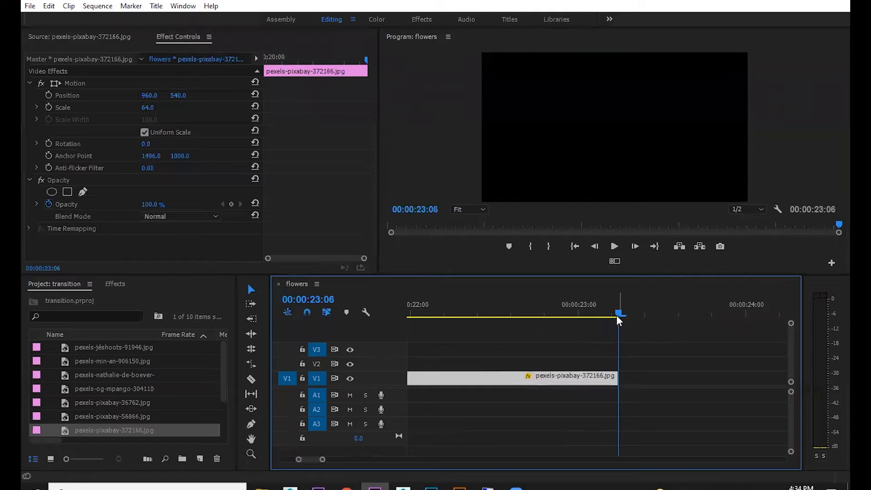
key("minus")
key("minus")
key("minus")
key("minus")
key("minus")
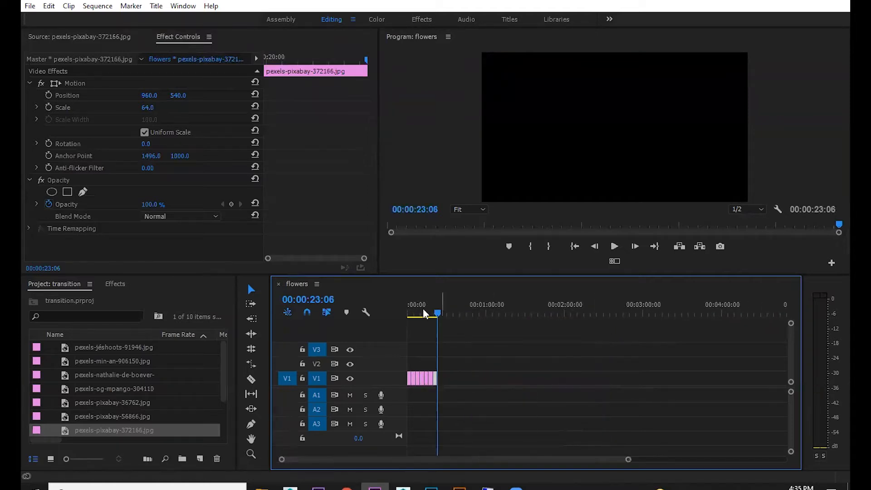
Play from the sequence start and place the playhead on the cut between the butterfly and mushroom clips.
key("equal")
key("equal")
key("equal")
left_click_drag(545, 303, 356, 312)
key("space")
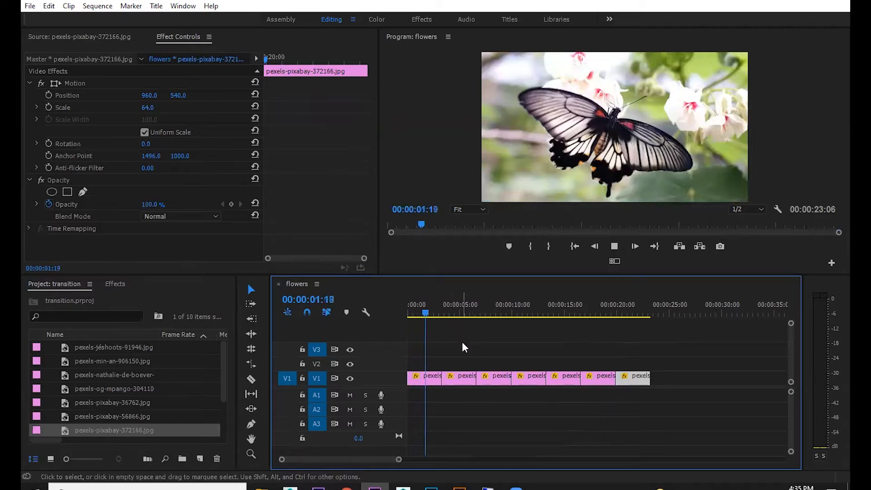
key("space")
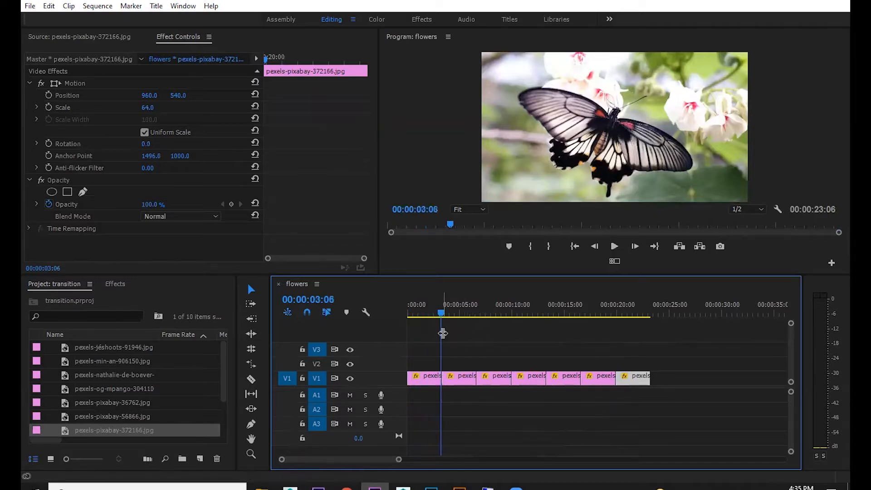
key("equal")
key("equal")
left_click(612, 313)
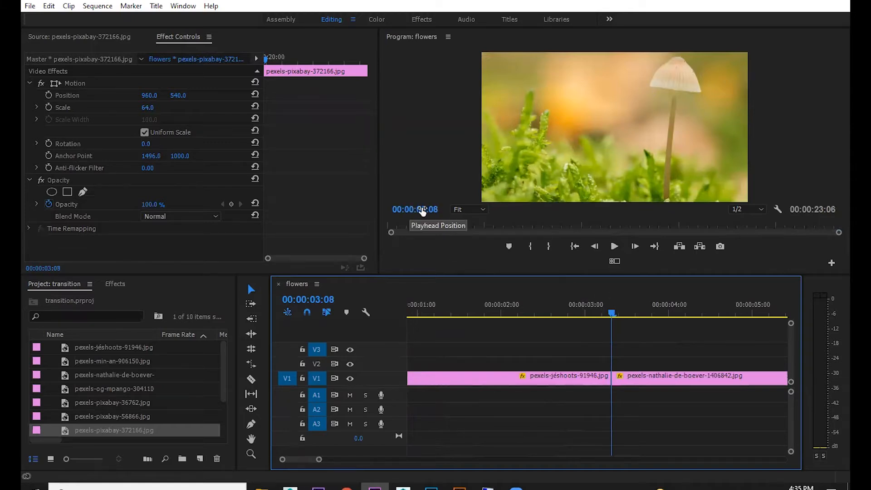
View the whole sequence and play the slideshow through its middle clips.
key("minus")
key("minus")
key("minus")
key("minus")
key("minus")
key("minus")
key("equal")
key("equal")
key("space")
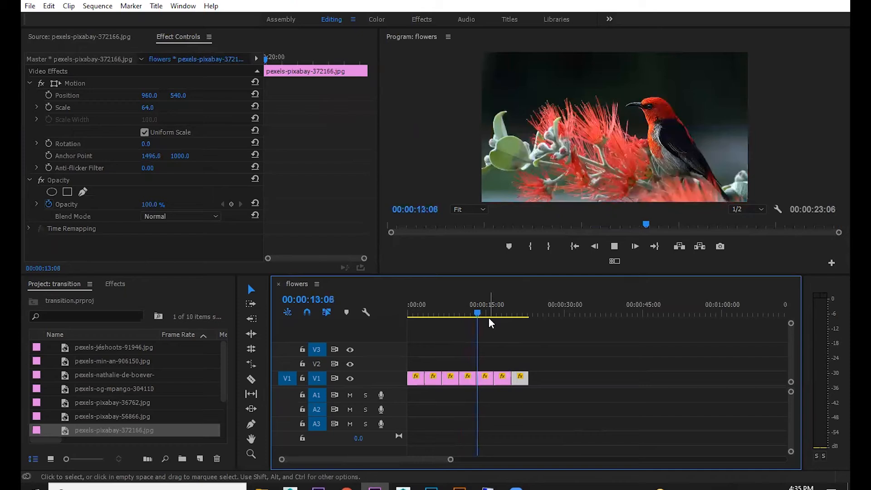
key("space")
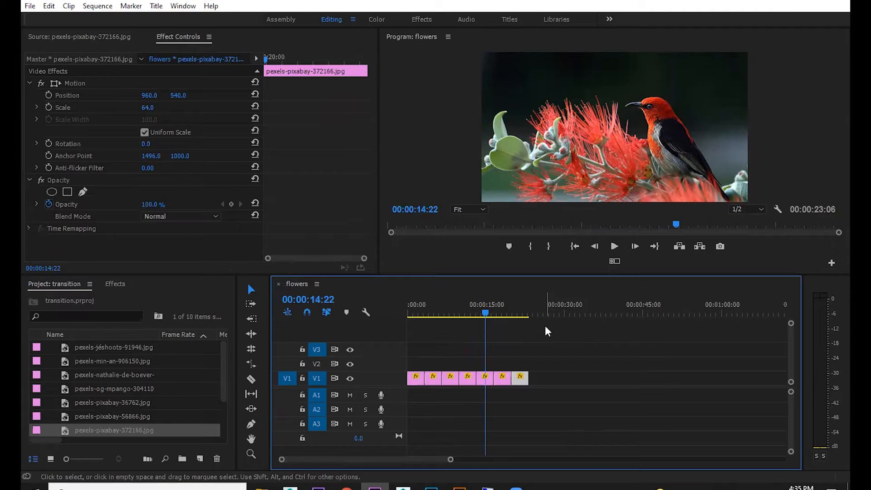
Show the Effects library and examine its Presets category.
left_click(114, 283)
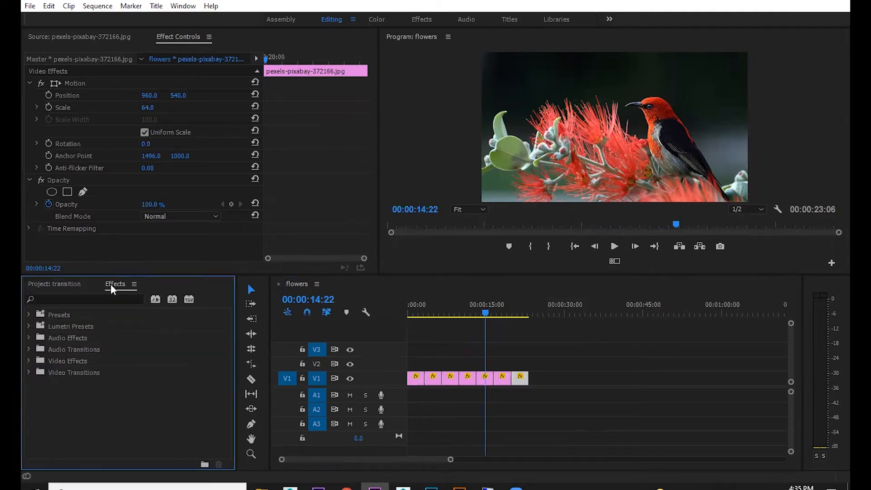
left_click(183, 6)
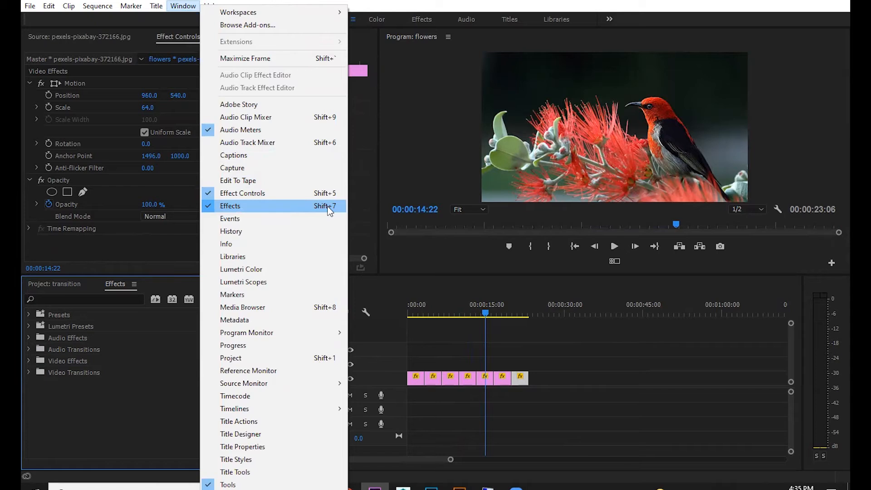
left_click(132, 383)
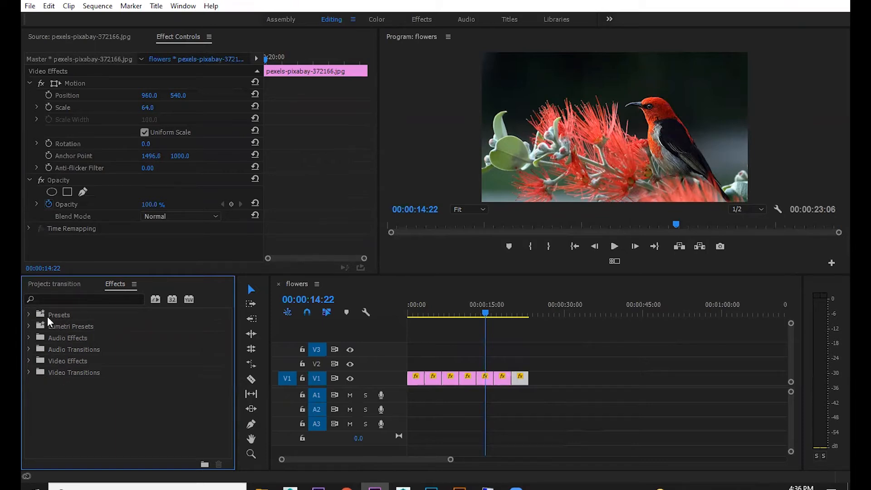
left_click(29, 314)
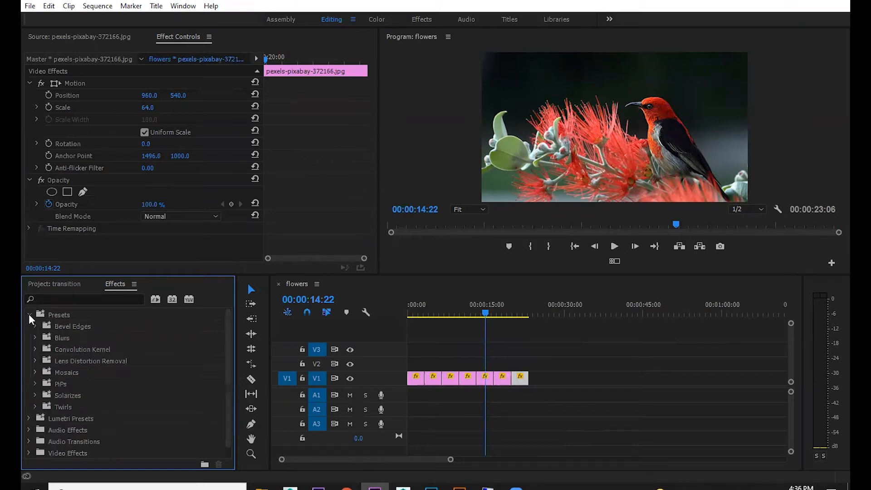
left_click(28, 314)
left_click(69, 314)
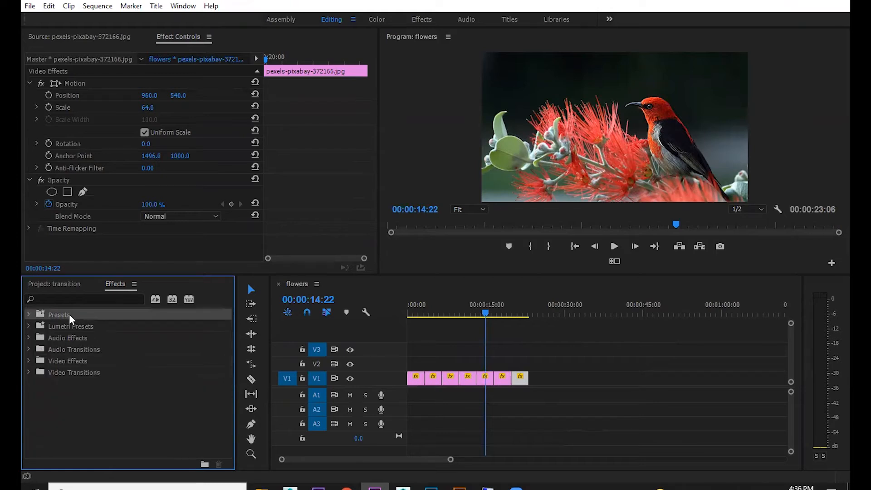
Examine the Lumetri Presets category, including the Cinematic and Filmstocks groups.
left_click(73, 328)
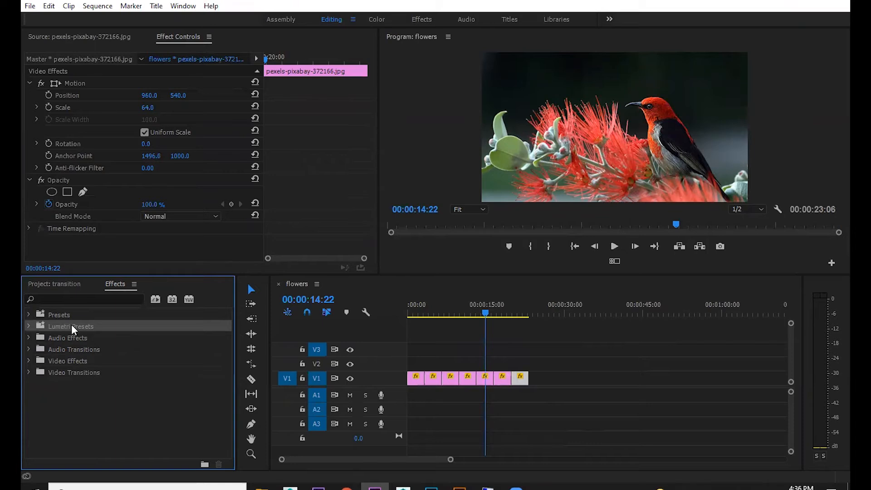
left_click(29, 325)
left_click(28, 325)
left_click(28, 326)
left_click(74, 338)
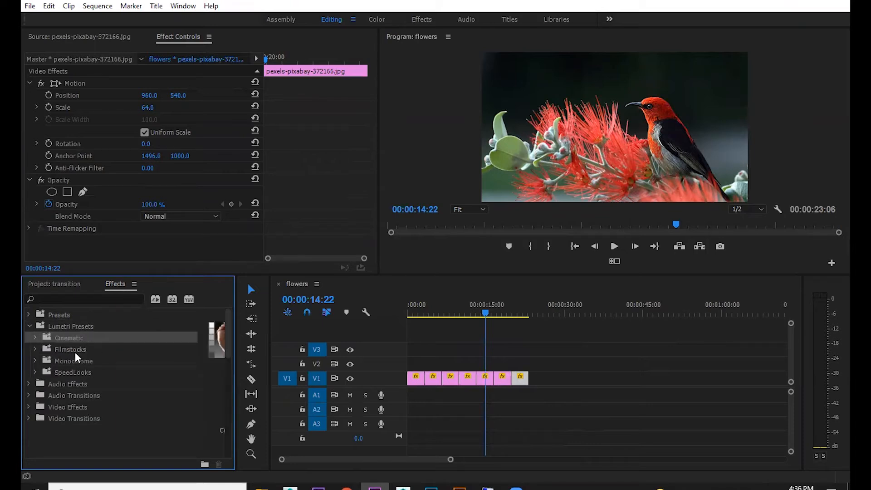
left_click(73, 349)
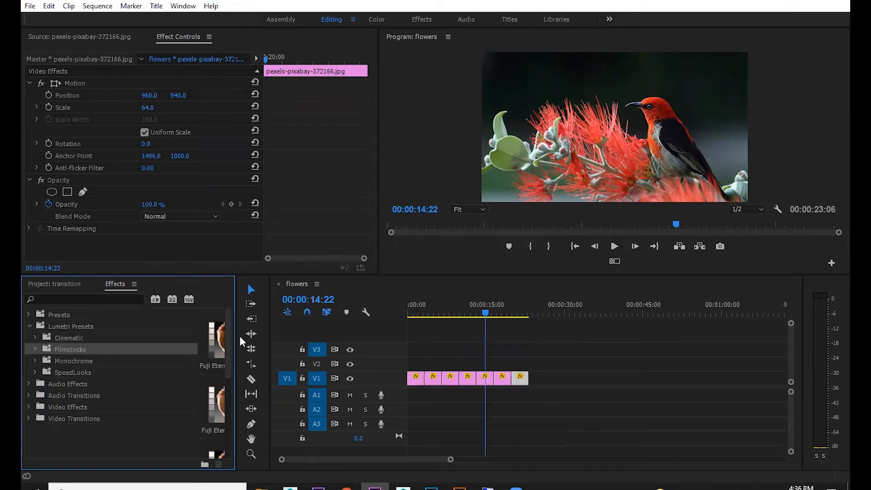
left_click(30, 325)
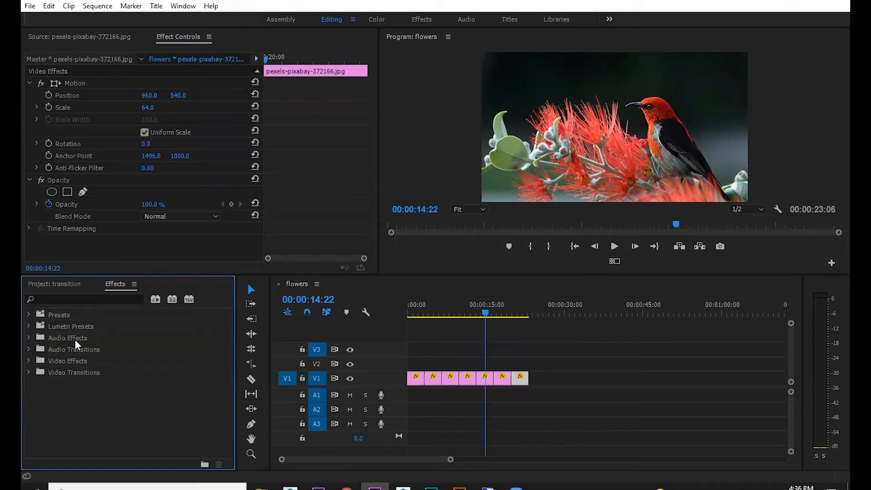
Examine the Audio Effects, Audio Transitions and Video Effects categories in the effects library.
left_click(70, 338)
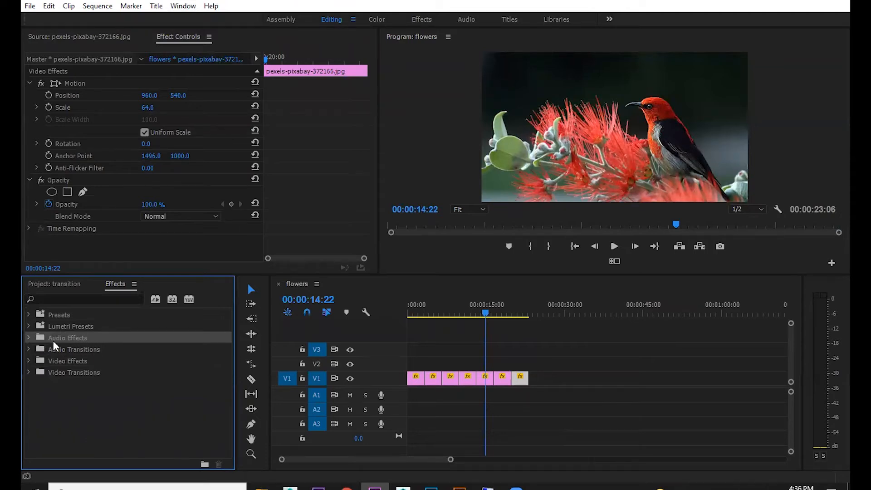
left_click(28, 337)
left_click(28, 337)
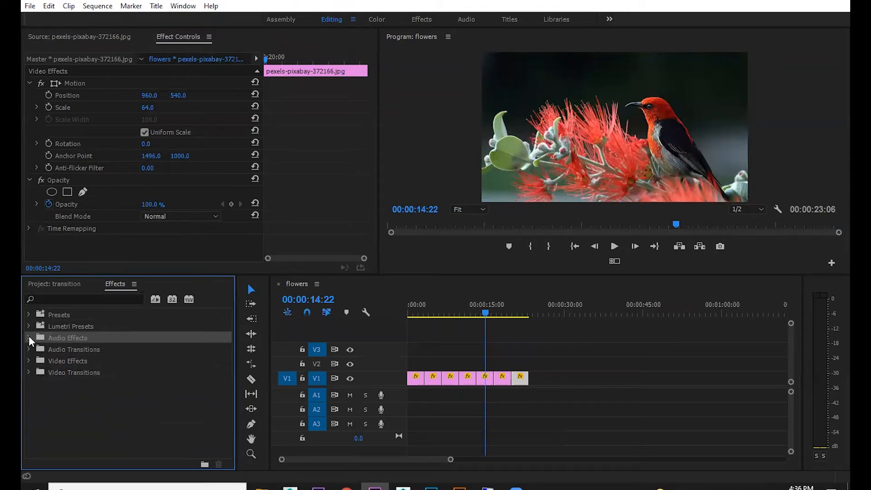
left_click(70, 350)
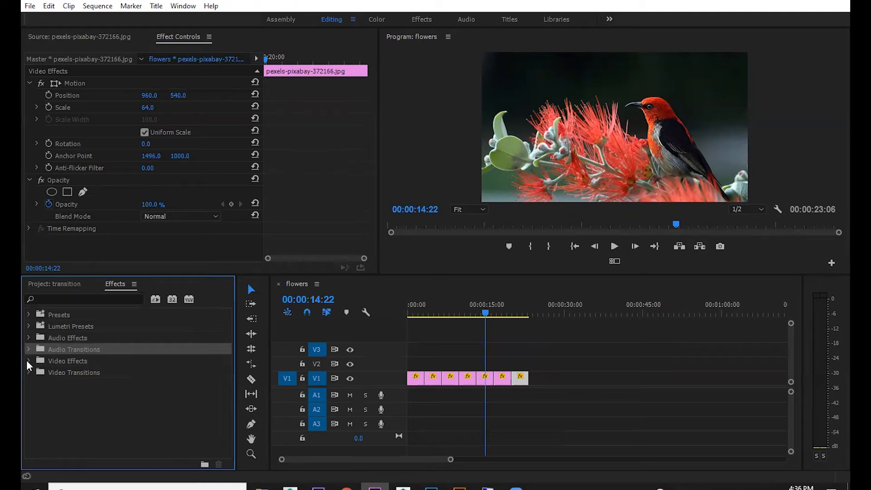
left_click(49, 362)
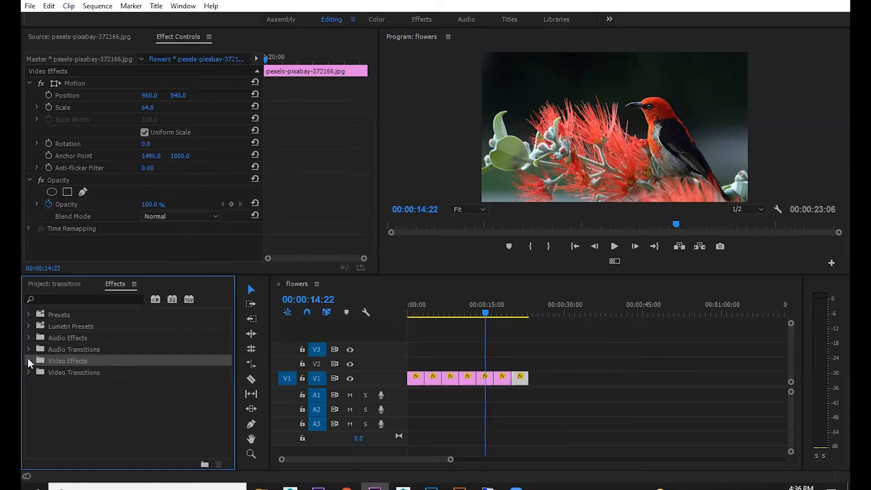
left_click(29, 361)
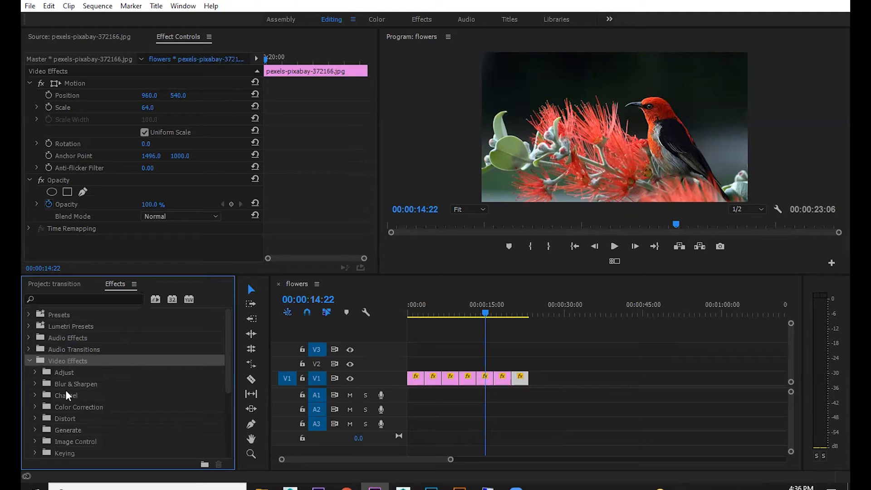
scroll(66, 390, "down", 1)
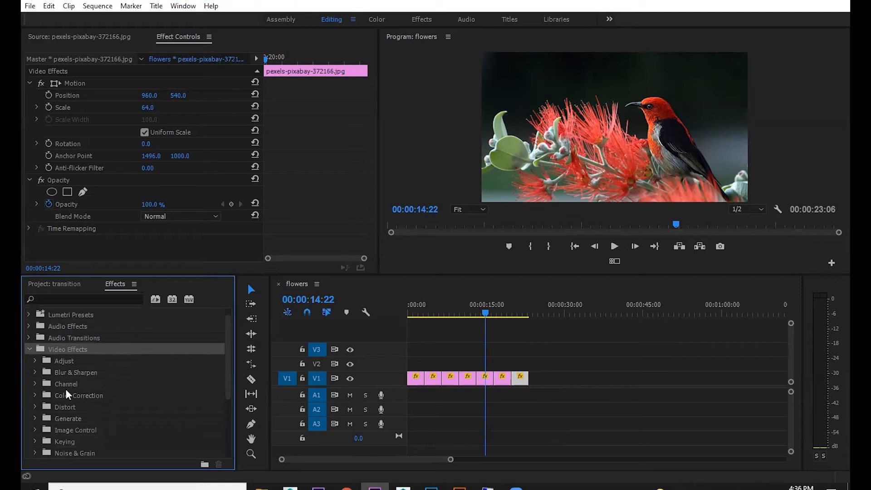
left_click(31, 348)
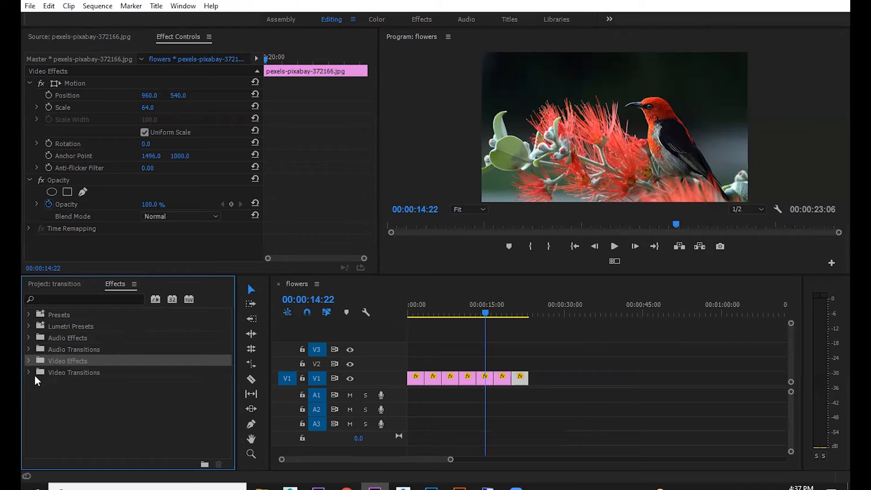
Apply the Cube Spin video transition from the 3D Motion group to the cut between the butterfly and mushroom clips.
left_click(85, 374)
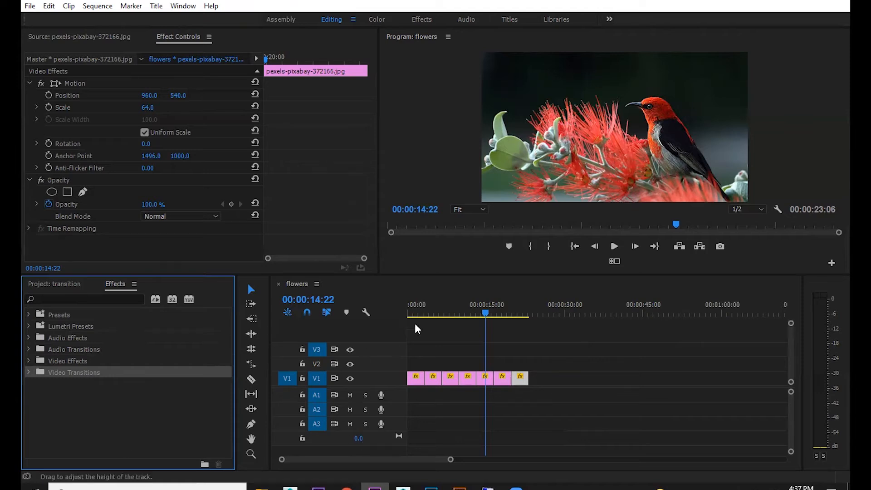
left_click(27, 372)
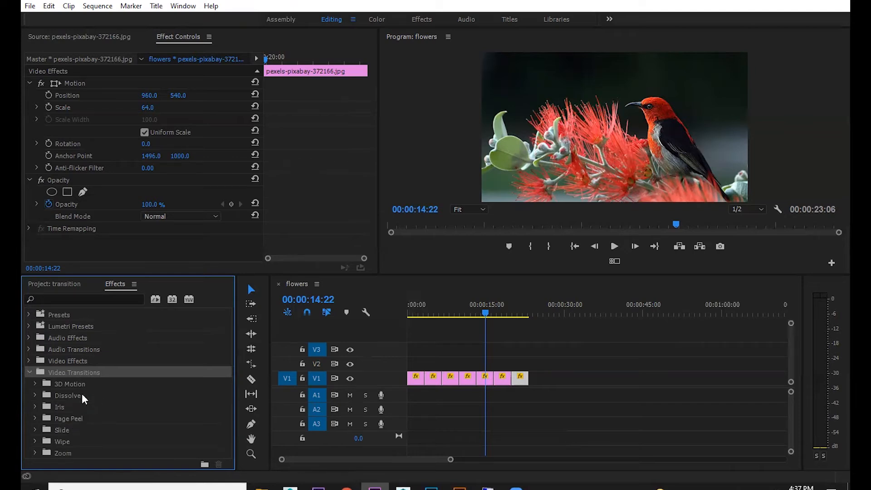
left_click(421, 300)
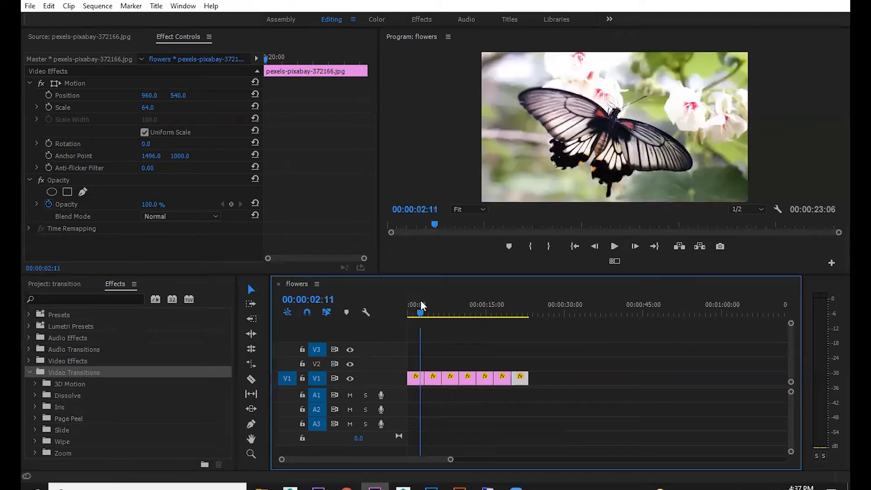
key("=")
key("=")
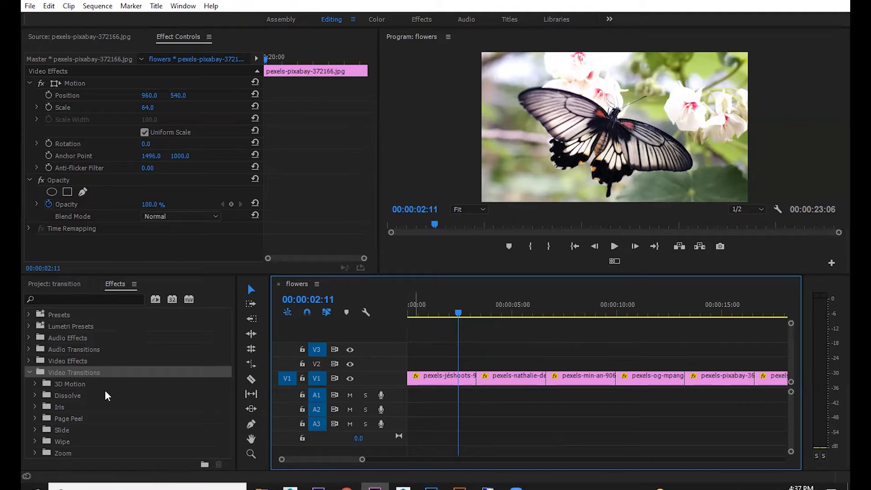
left_click(71, 384)
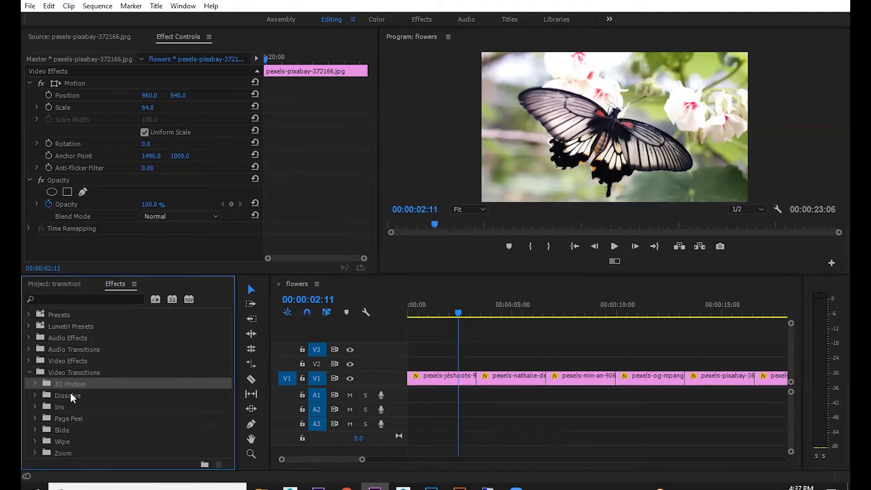
left_click(35, 384)
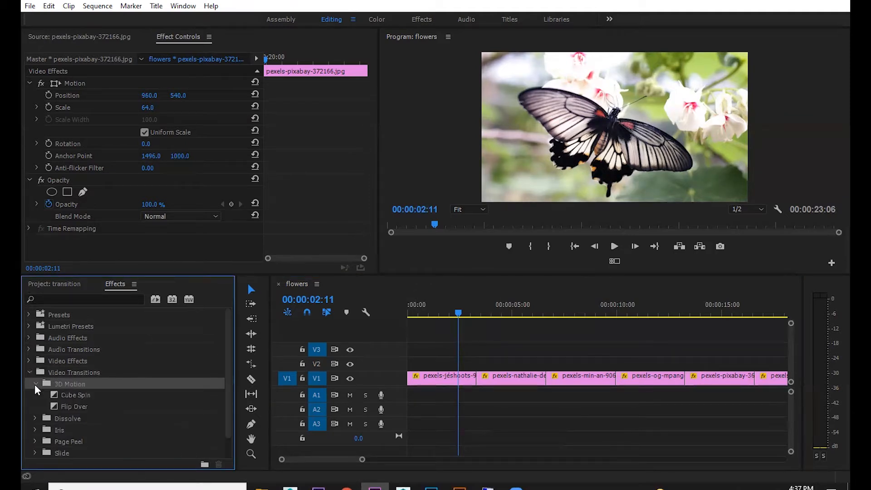
left_click(70, 395)
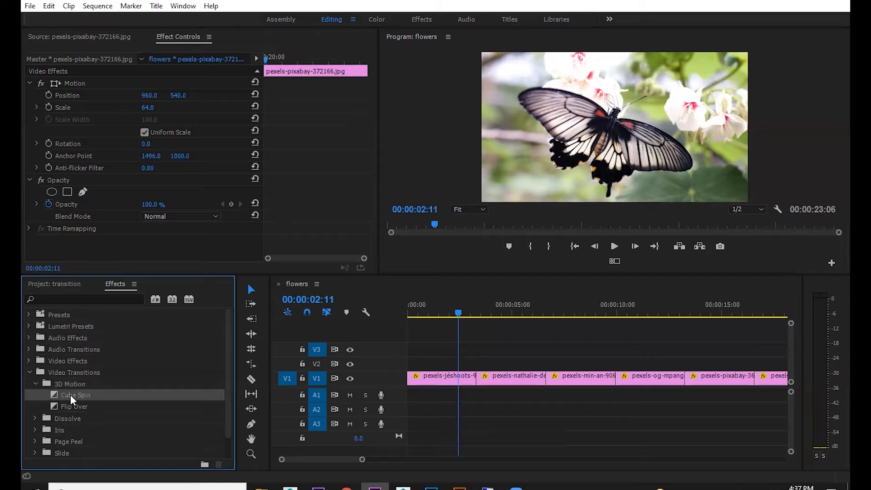
left_click_drag(70, 394, 473, 386)
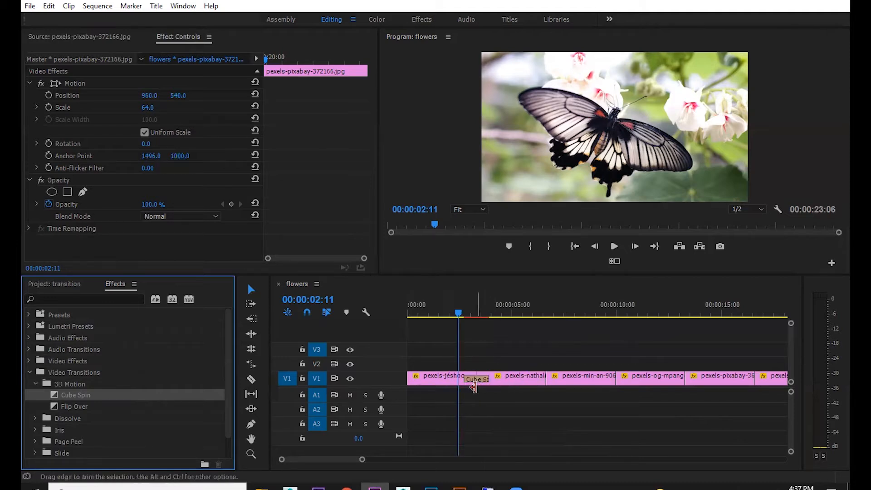
Play the Cube Spin transition twice, restarting just before the cut.
key("space")
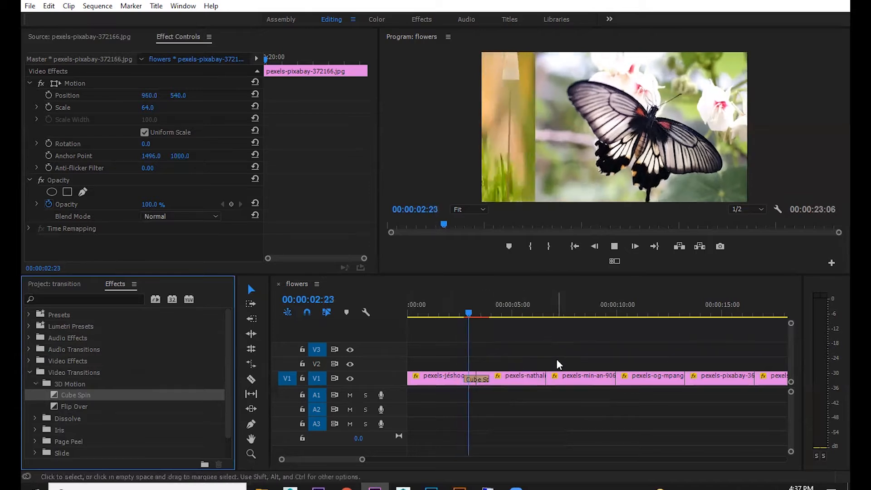
left_click(461, 312)
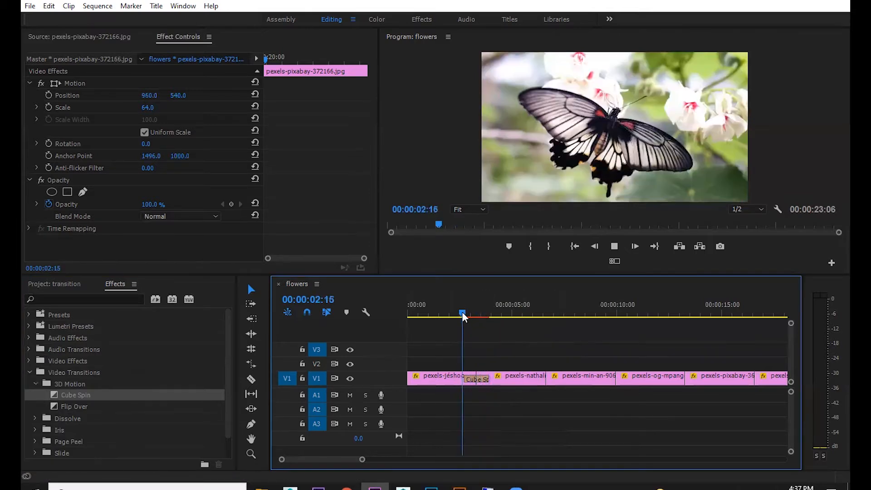
key("space")
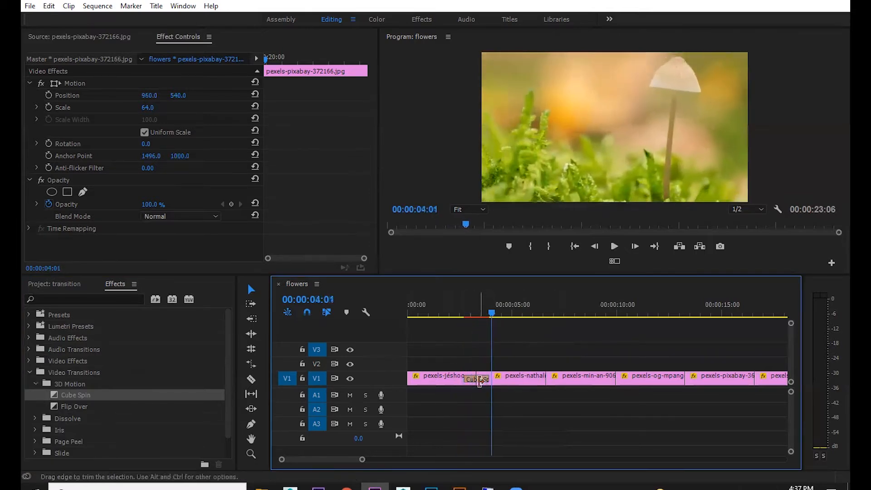
Try the Cube Spin transition with Start at Cut alignment, preview it, and switch the alignment to End at Cut.
left_click(475, 379)
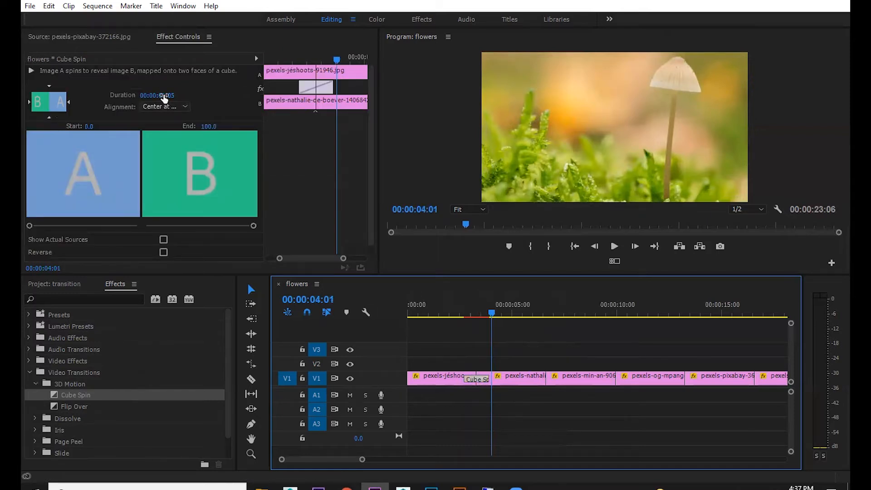
left_click(176, 107)
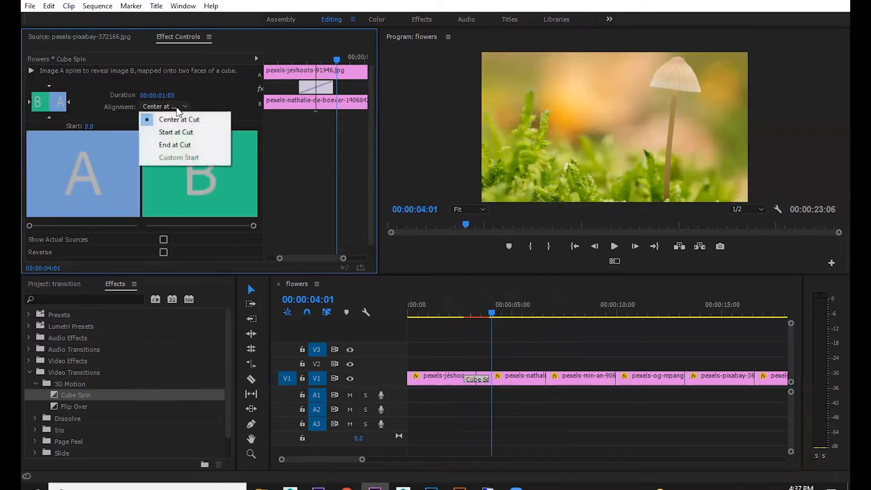
left_click(179, 133)
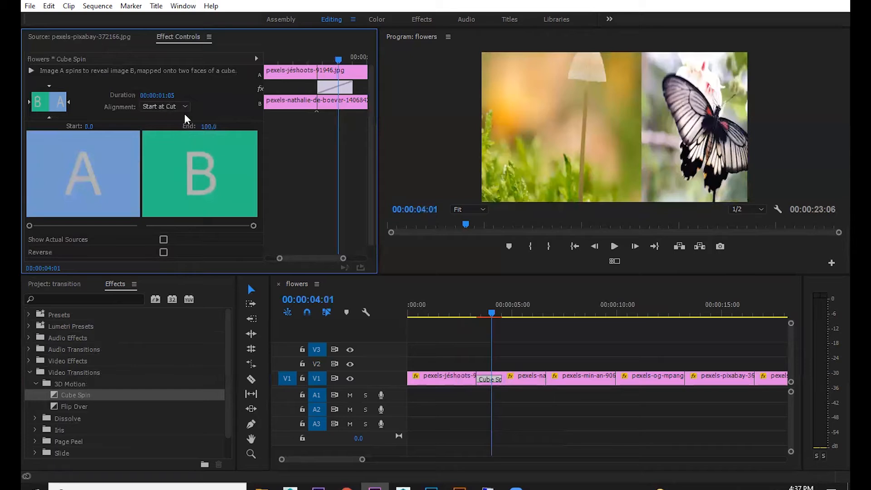
left_click(466, 303)
key("space")
left_click(615, 246)
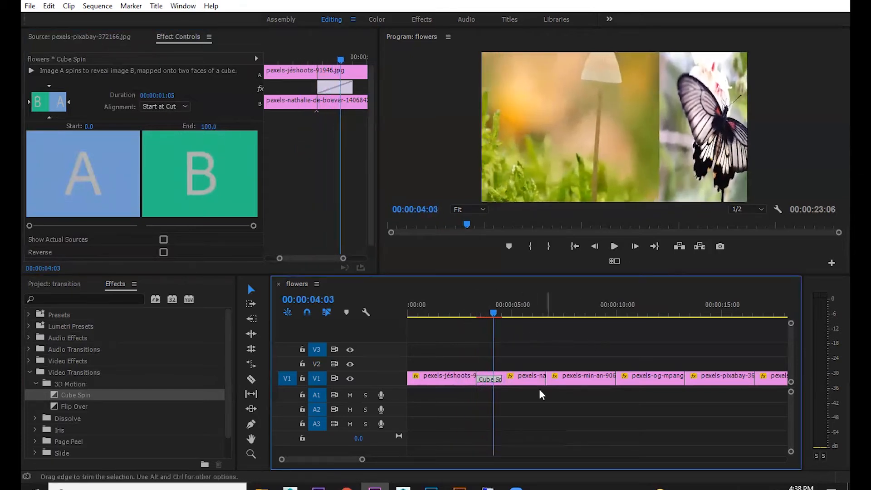
left_click(176, 106)
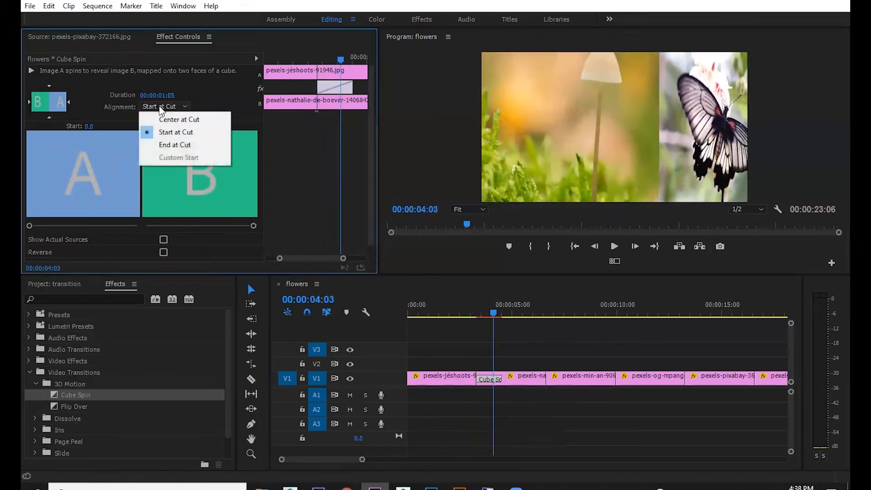
left_click(179, 145)
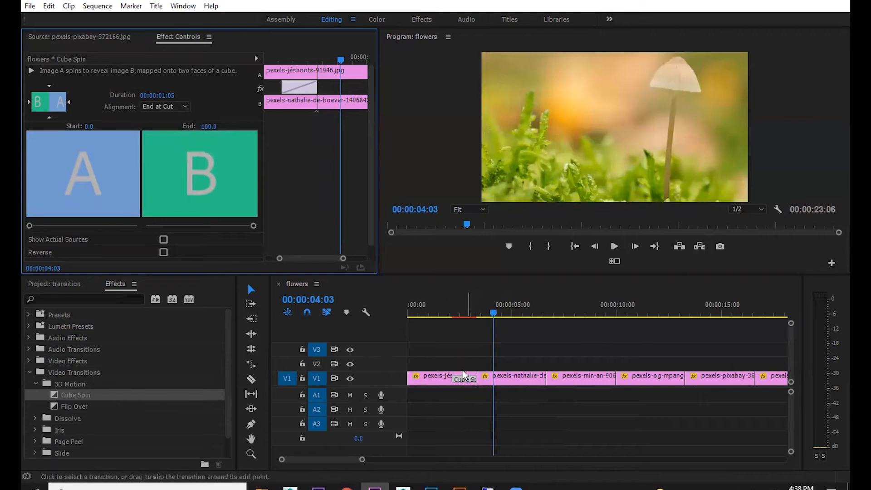
Set the Cube Spin transition's alignment to Center at Cut and play it from just before the cut.
left_click(176, 107)
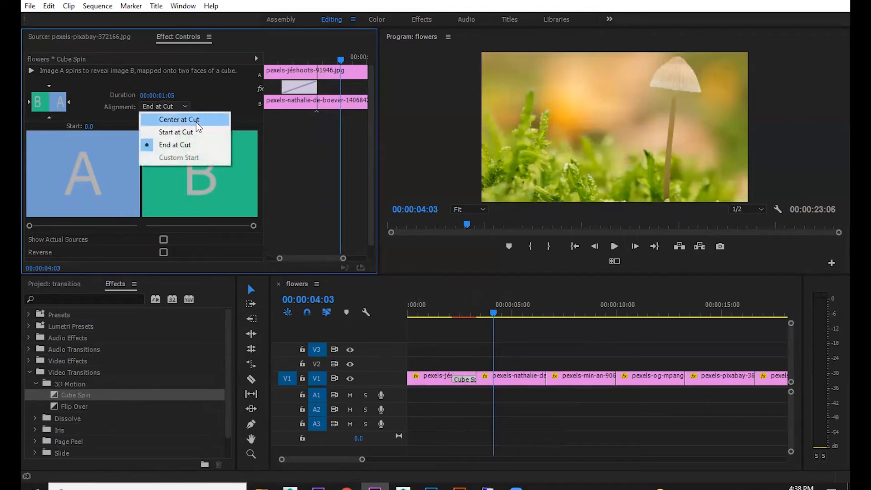
left_click(191, 119)
left_click(462, 304)
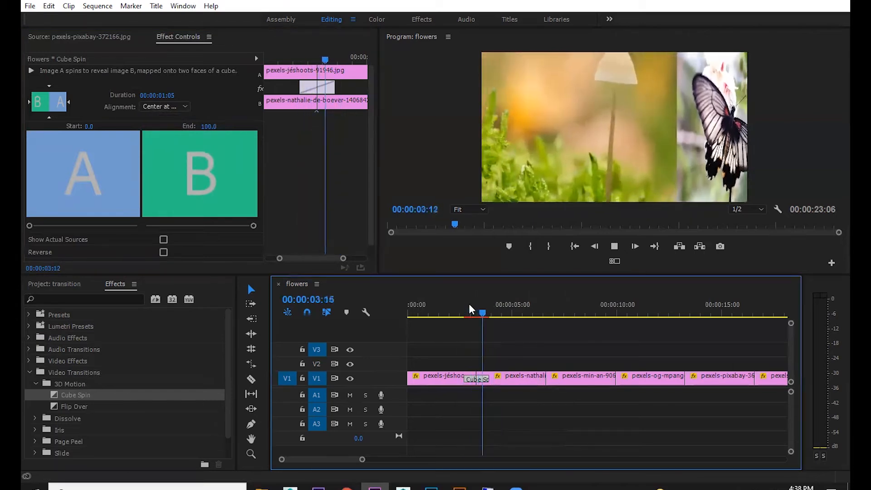
Apply the Flip Over transition to the cut between the mushroom and hanging flower basket clips and play it.
left_click(469, 314)
left_click_drag(469, 314, 441, 295)
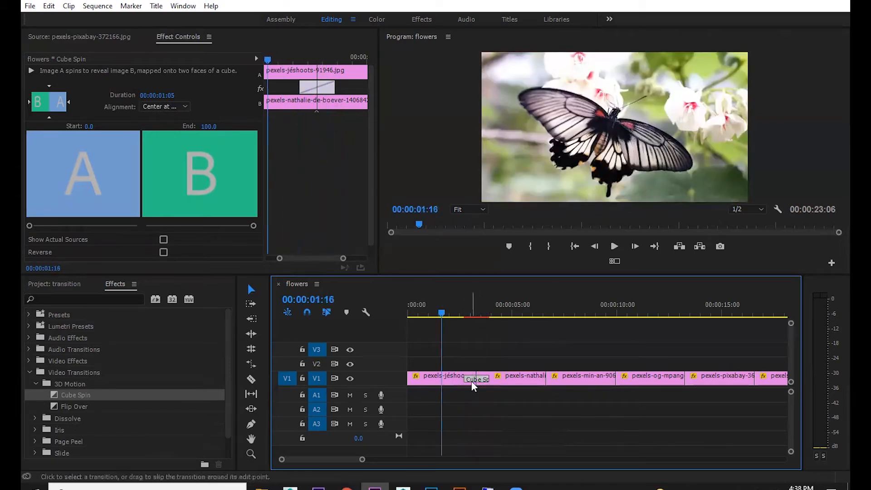
left_click_drag(446, 314, 456, 315)
left_click_drag(80, 406, 546, 379)
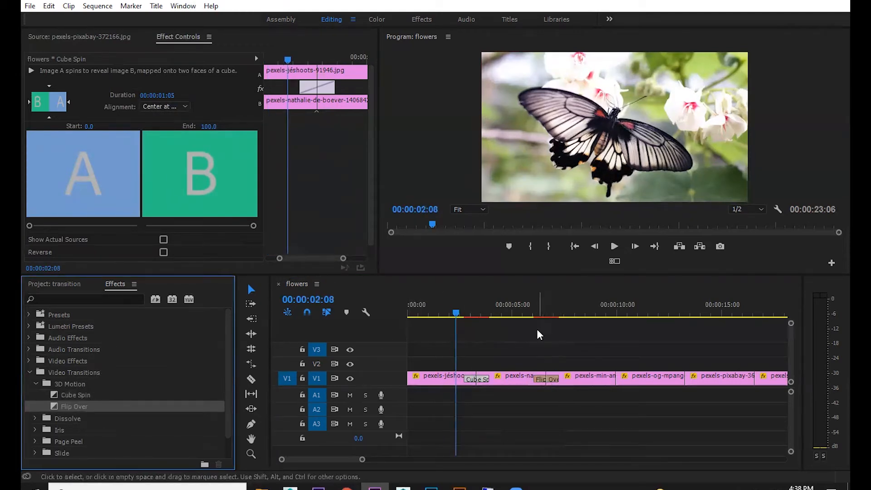
left_click(532, 309)
key("space")
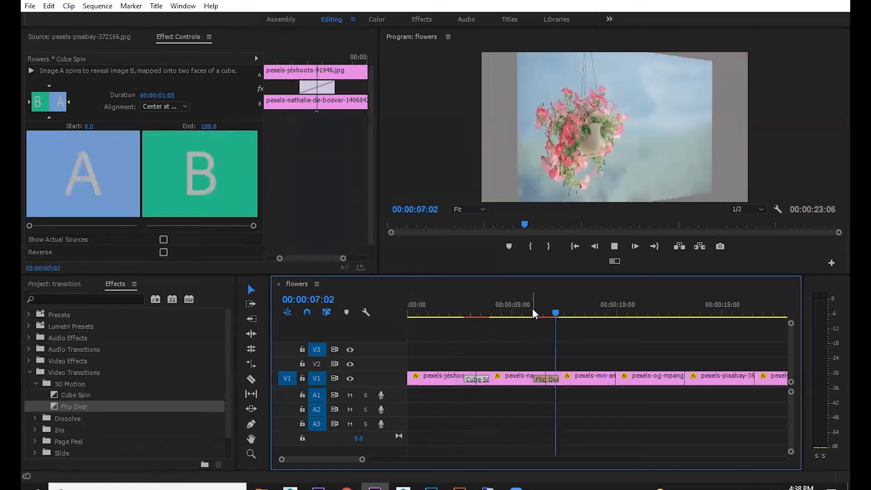
key("space")
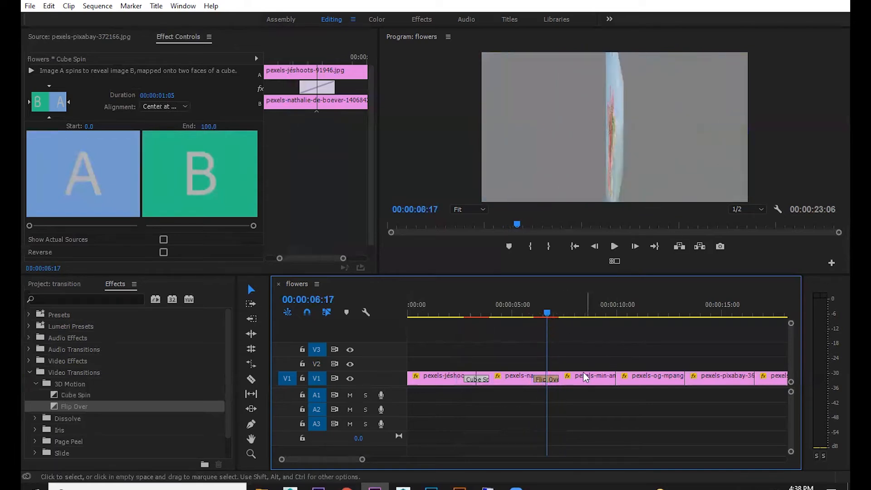
Set the Flip Over transition's custom fill color to light pink.
left_click(551, 378)
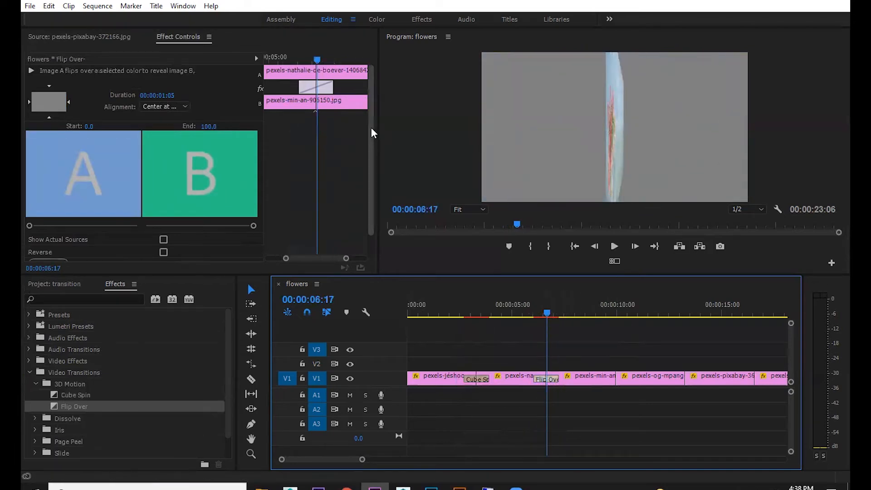
left_click_drag(371, 130, 372, 151)
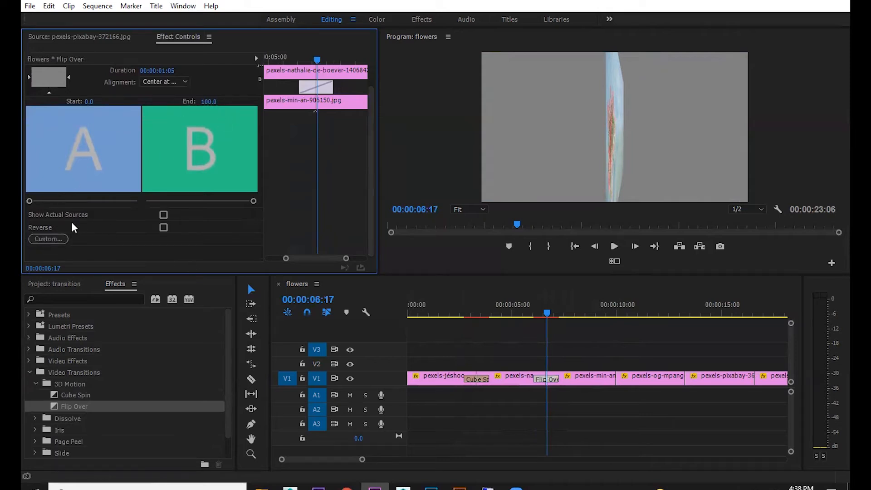
left_click(48, 239)
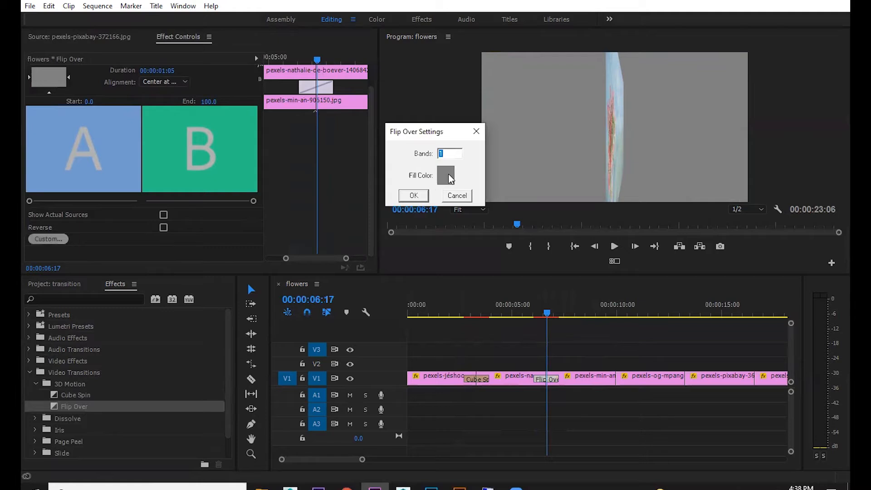
left_click(452, 180)
left_click_drag(355, 320, 349, 331)
left_click(563, 179)
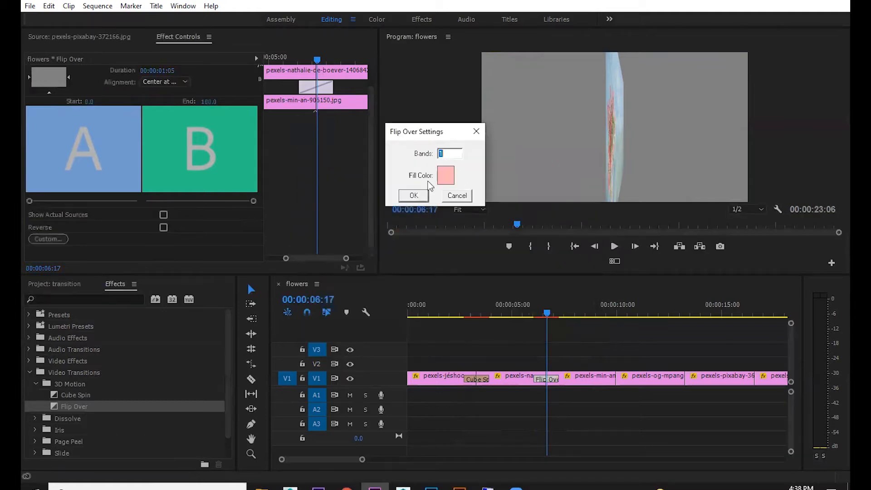
left_click(413, 194)
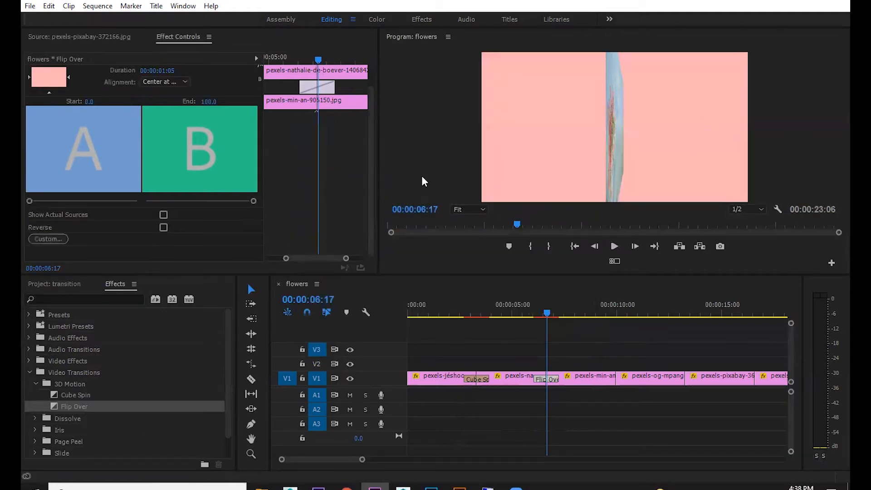
Change the Flip Over transition's custom fill color to a near-black shade.
left_click(551, 379)
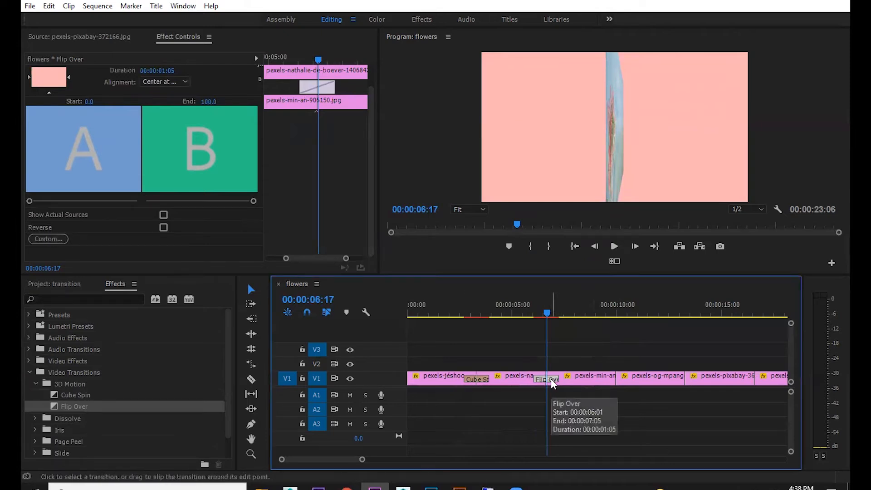
key("=")
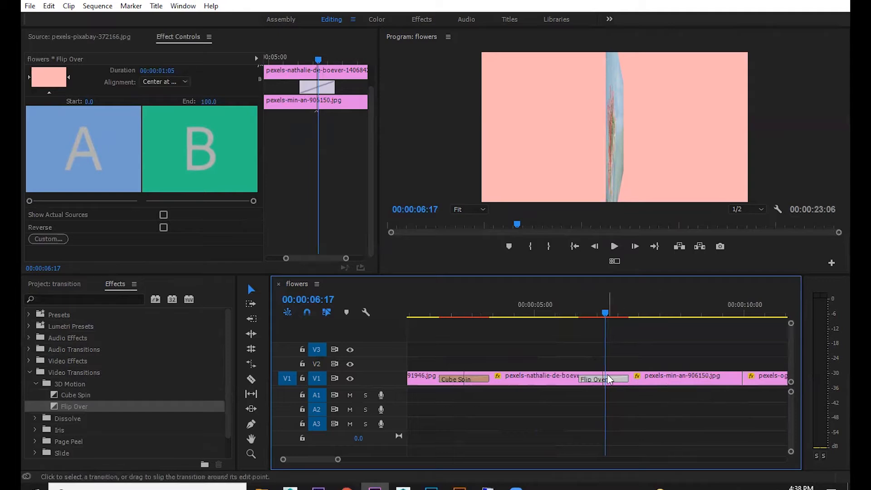
left_click(48, 239)
left_click_drag(422, 136, 336, 145)
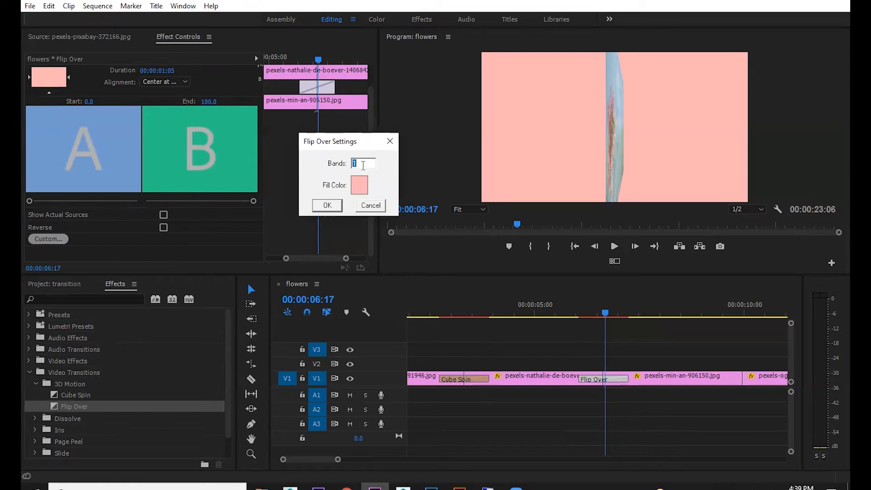
left_click(359, 185)
left_click_drag(433, 245, 338, 196)
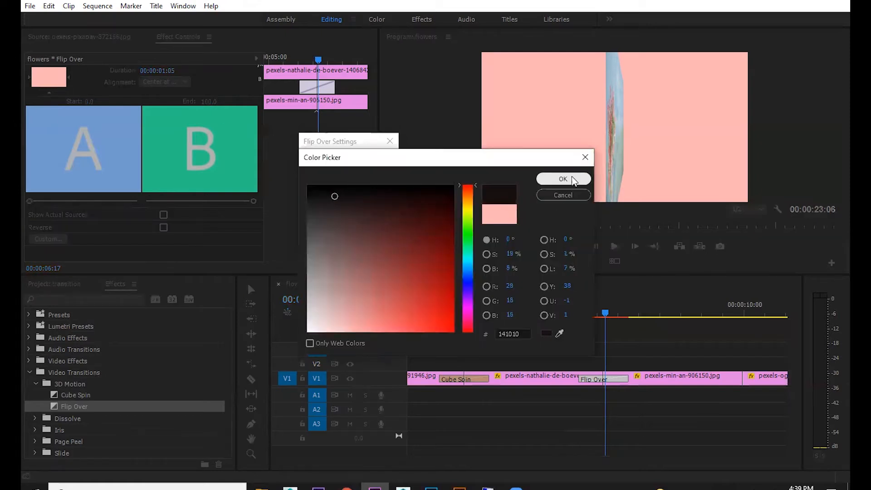
left_click(585, 178)
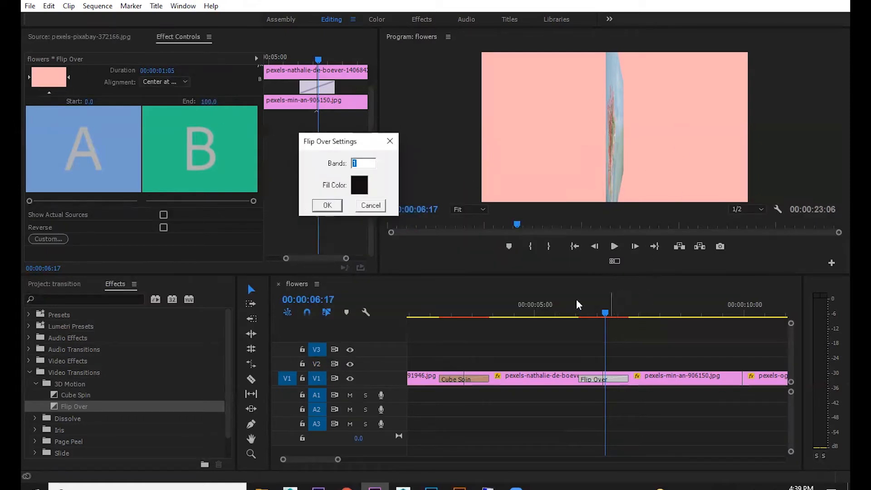
left_click(327, 205)
Check the Flip Over transition's new fill in the preview and delete the transition from the timeline.
left_click(593, 313)
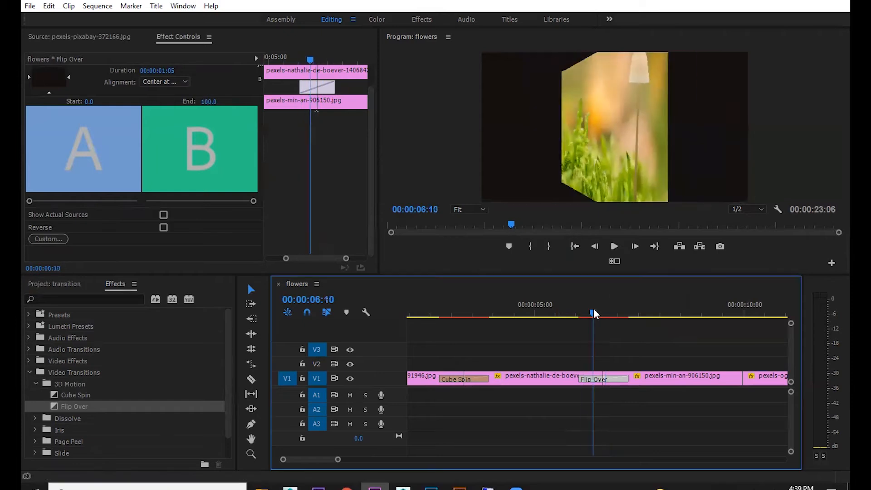
left_click(602, 354)
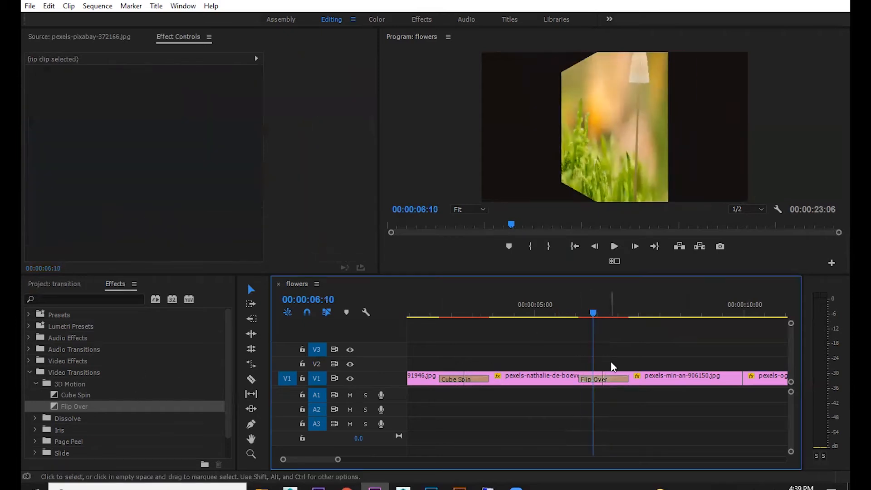
left_click_drag(592, 312, 565, 313)
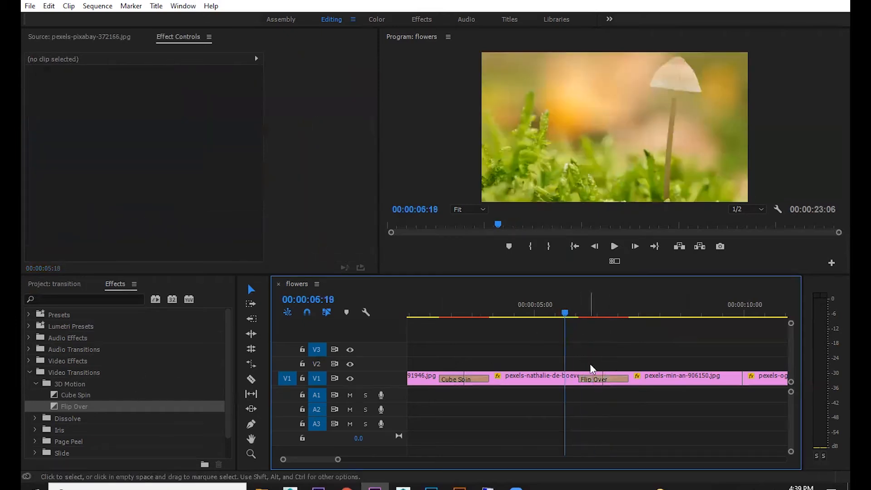
left_click(611, 379)
left_click(648, 380)
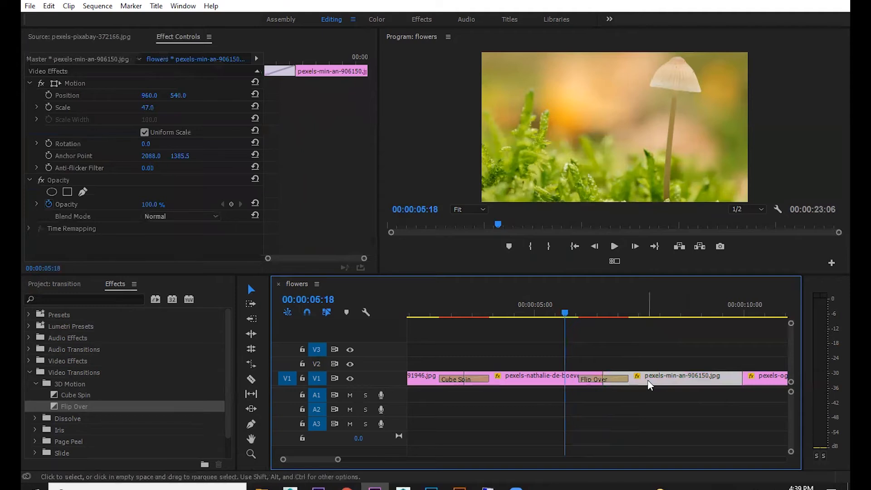
left_click(620, 397)
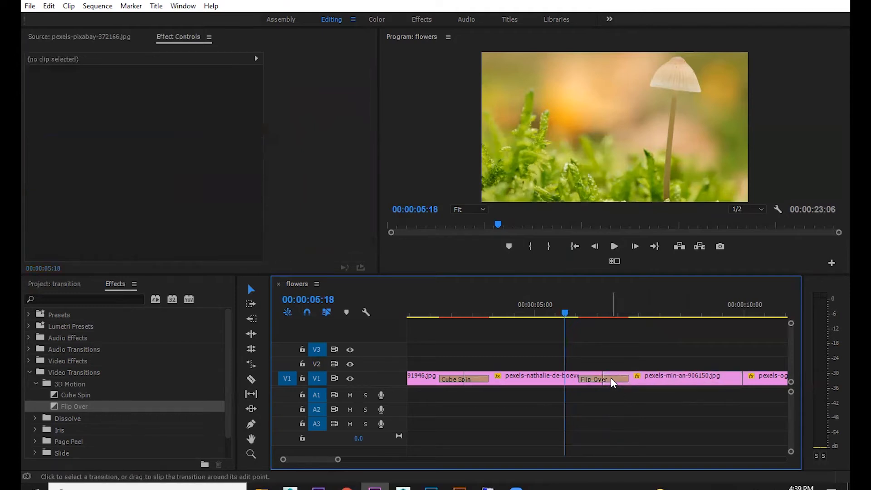
left_click(611, 380)
key("Delete")
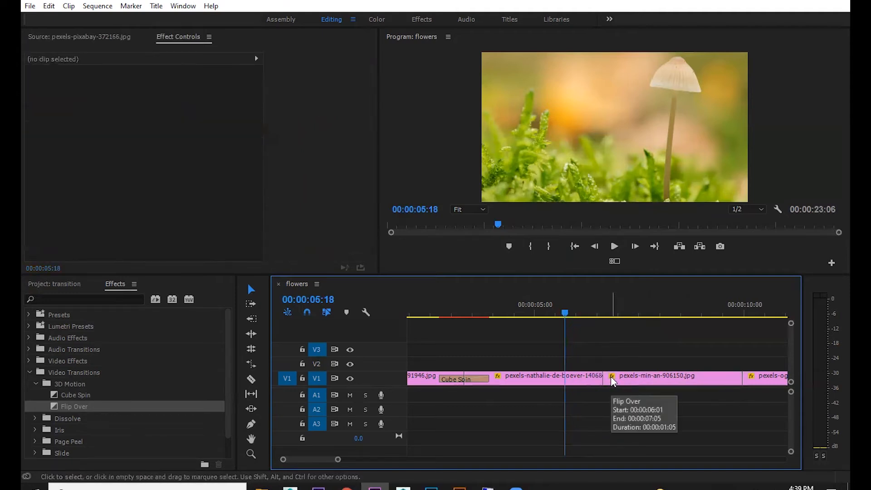
Apply Additive Dissolve from the Dissolve group to the cut between the mushroom and flower basket clips and play it.
left_click(36, 417)
scroll(55, 420, "down", 2)
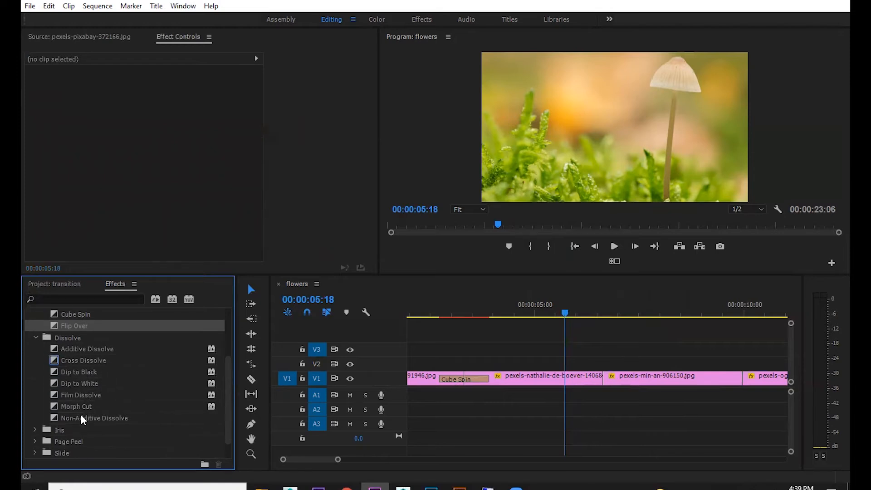
left_click_drag(90, 350, 604, 379)
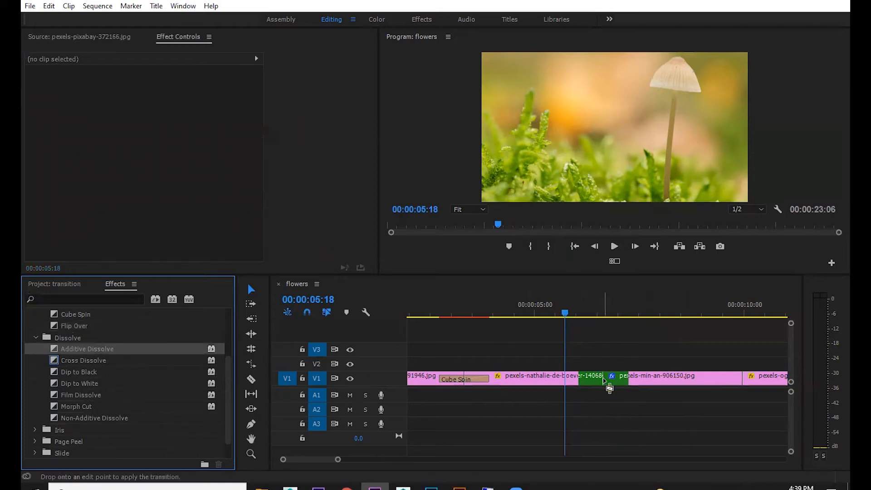
key("space")
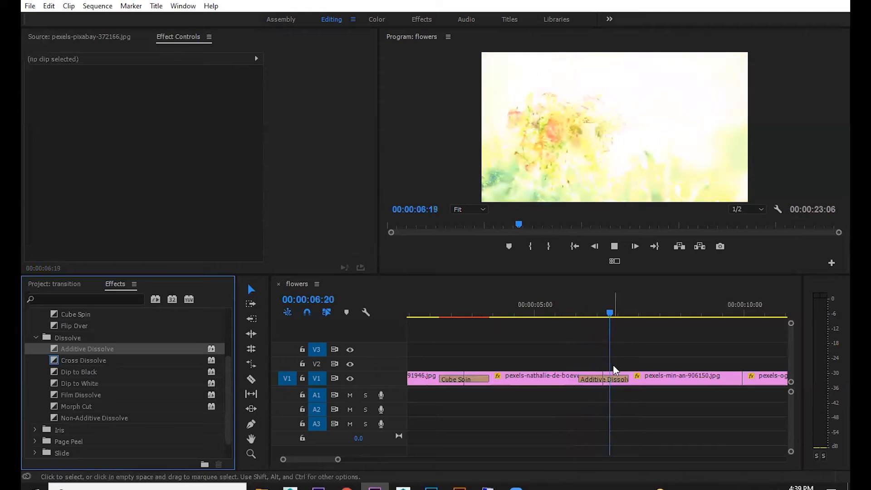
left_click_drag(590, 310, 577, 311)
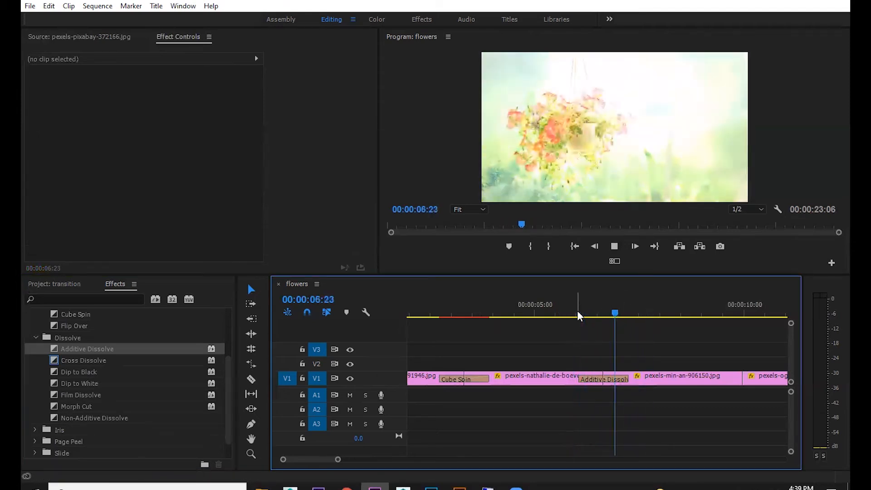
key("space")
Apply the Cross Dissolve transition to the cut between the flower basket and red rose clips and play it.
left_click_drag(69, 363, 743, 383)
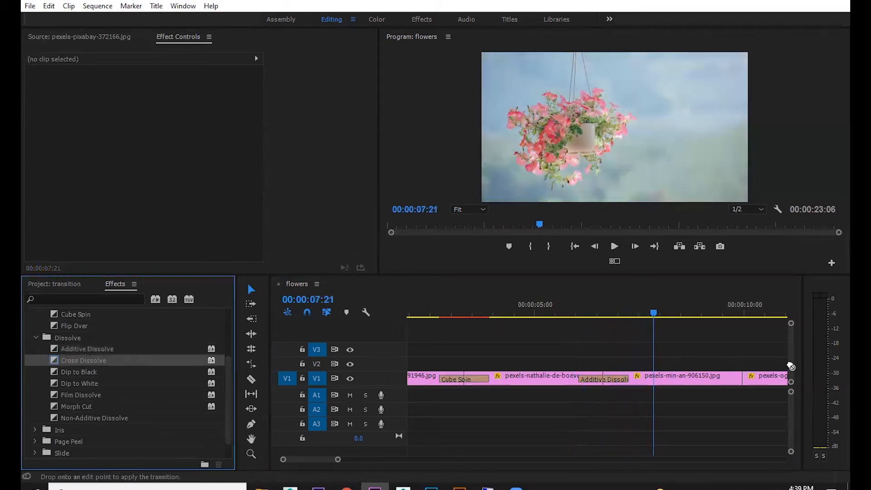
left_click(710, 306)
key("space")
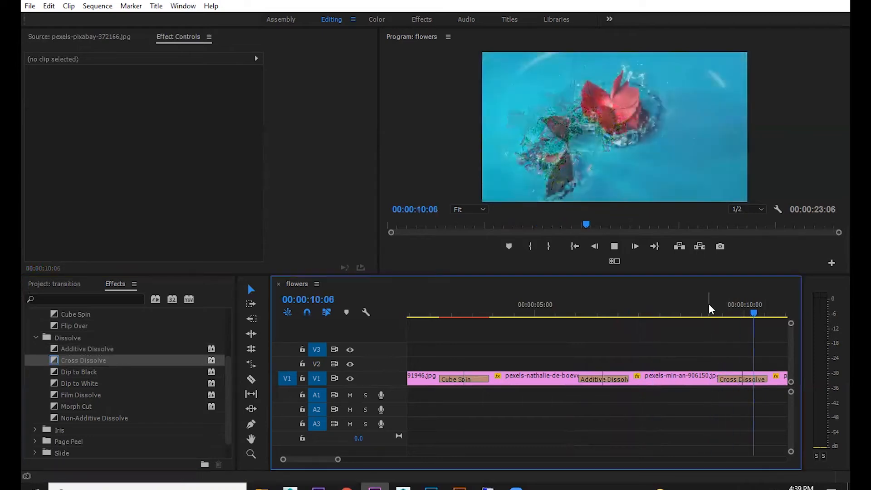
Replay the Cross Dissolve transition close up and park the playhead partway through the blend.
left_click(721, 311)
mouse_move(724, 311)
left_mouse_down()
mouse_move(766, 306)
mouse_move(730, 311)
left_mouse_up()
key("minus")
key("equal")
key("equal")
key("space")
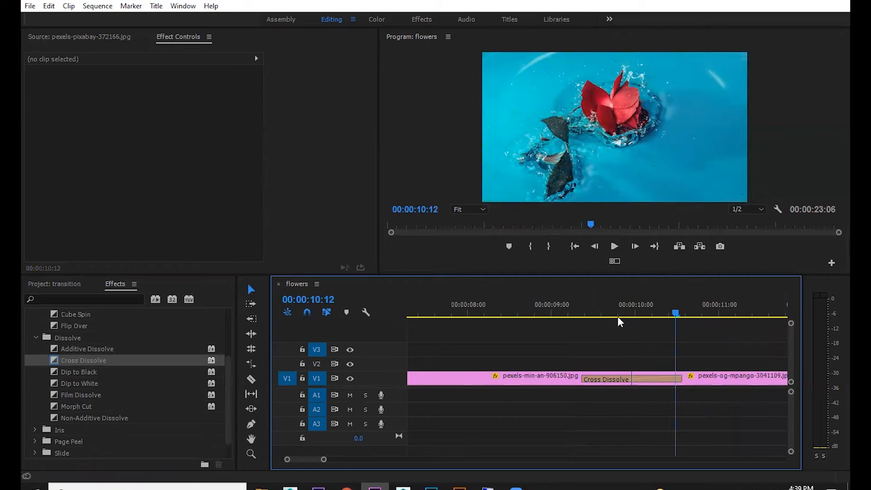
mouse_move(619, 317)
left_mouse_down()
mouse_move(633, 306)
mouse_move(593, 315)
mouse_move(648, 314)
mouse_move(616, 313)
left_mouse_up()
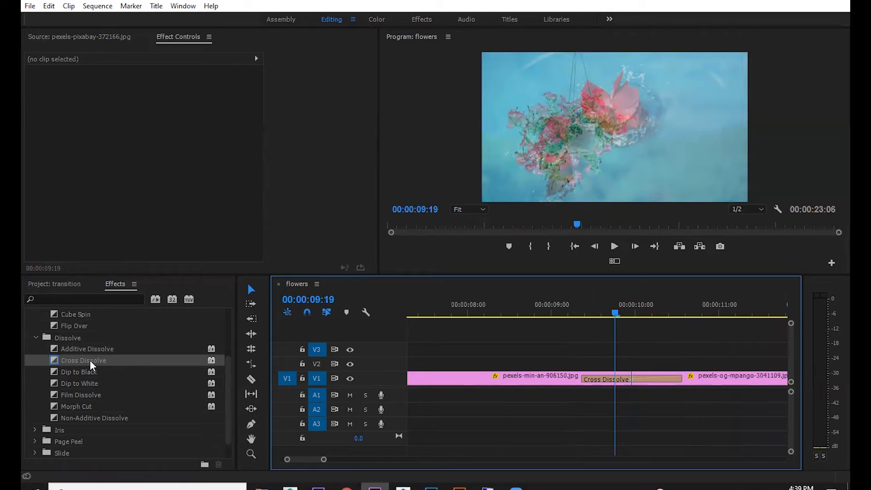
Save the project.
scroll(89, 361, "up", 1)
key("ctrl+s")
key("minus")
key("minus")
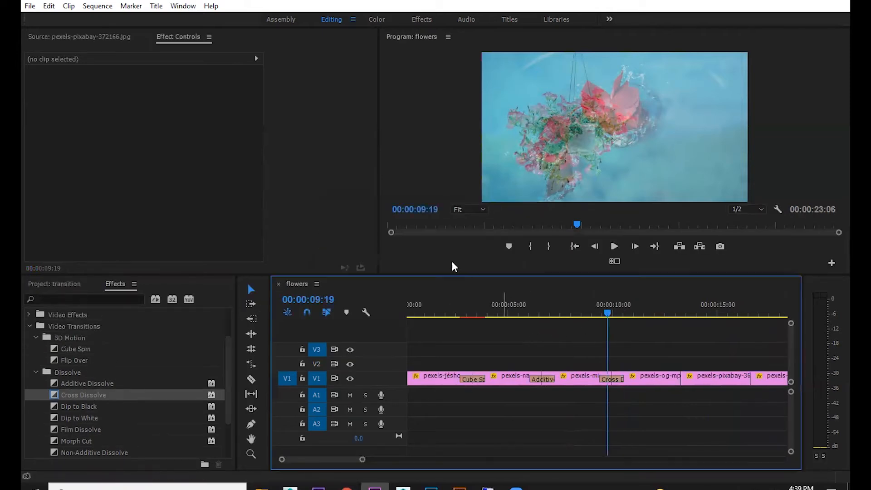
Play the sequence from the butterfly clip and replay the Cube Spin transition, pausing midway through it.
left_click(440, 301)
key("space")
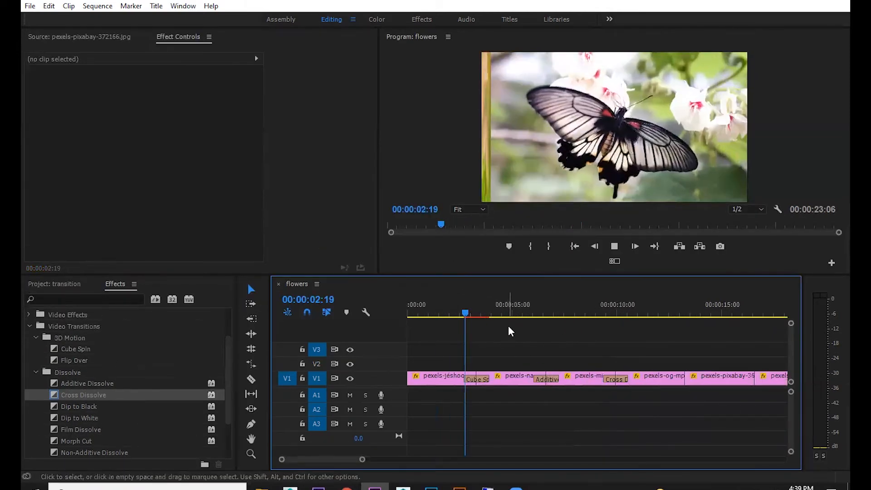
key("space")
left_click_drag(495, 317, 458, 310)
key("space")
key("space")
key("space")
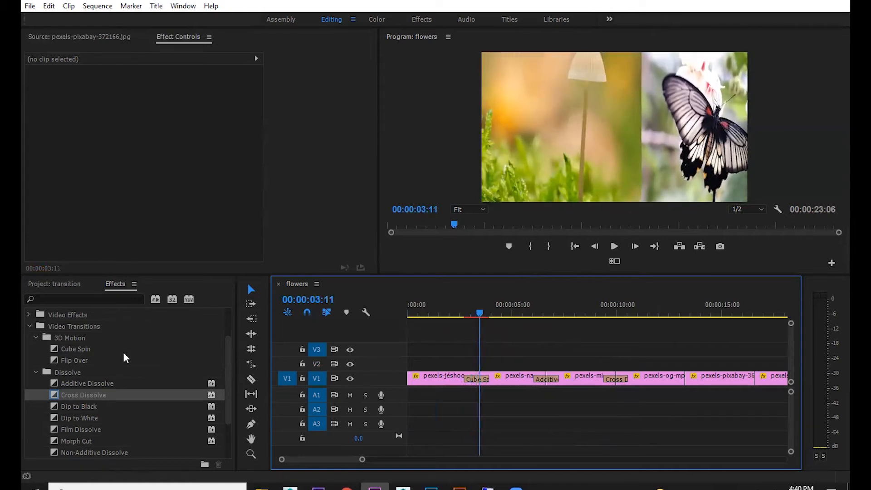
Scrub to the Cross Dissolve between the flower basket and red rose clips and delete it.
left_click_drag(535, 295, 592, 298)
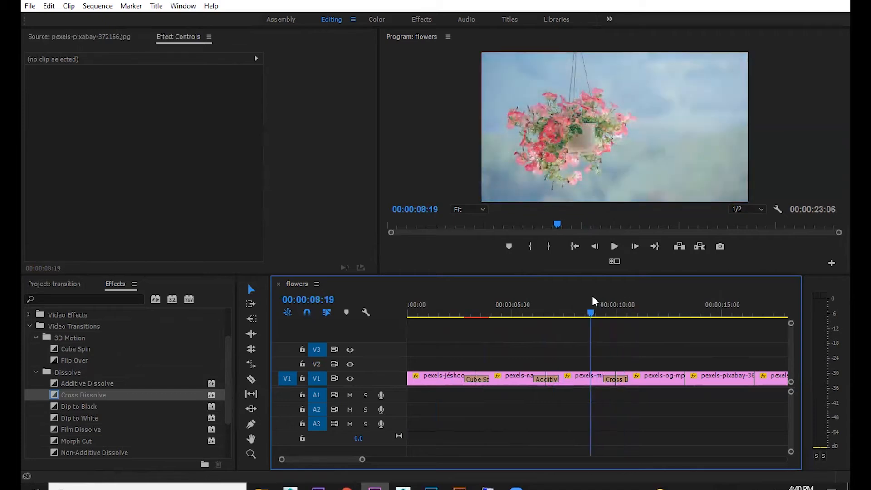
left_click_drag(592, 296, 617, 294)
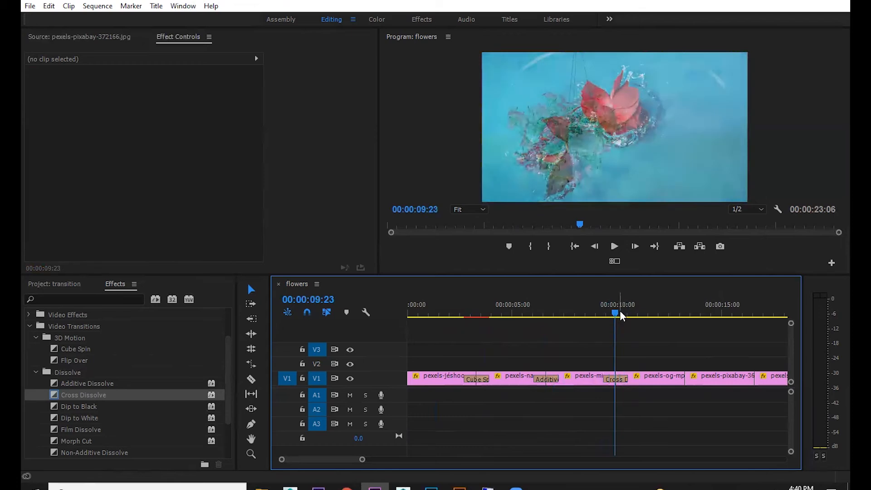
key("=")
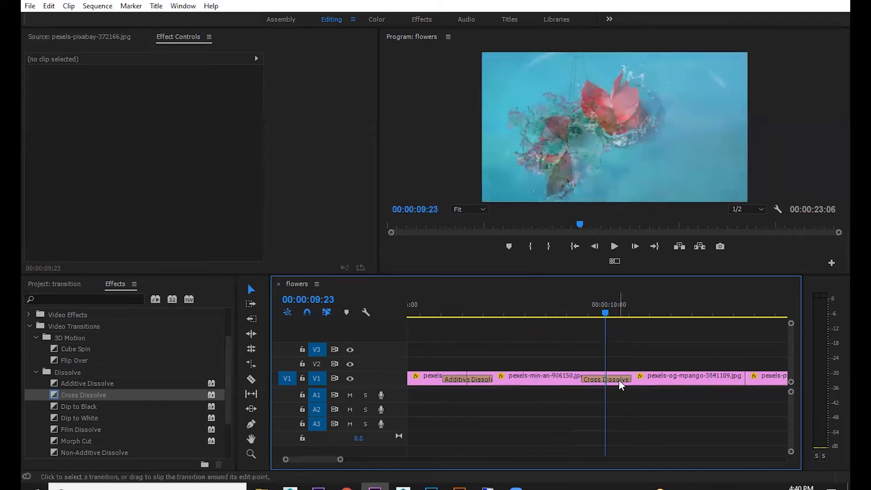
left_click(619, 379)
key("Delete")
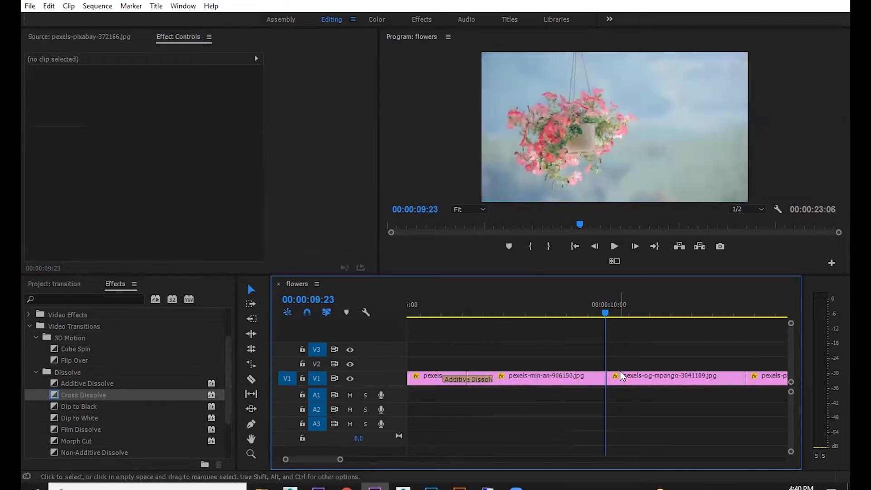
Select the flower basket and red rose clips and apply the default Cross Dissolve transition to their cut.
left_click_drag(605, 300, 576, 311)
left_click_drag(622, 355, 596, 385)
key("ctrl+d")
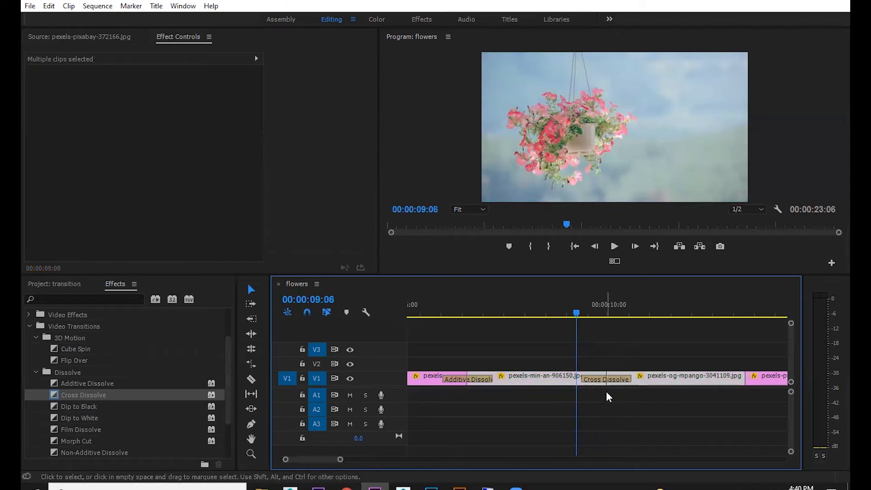
Open Notepad and write a note starting "Cross Dissolve - CTRL +".
key("super+r")
type("nortepad")
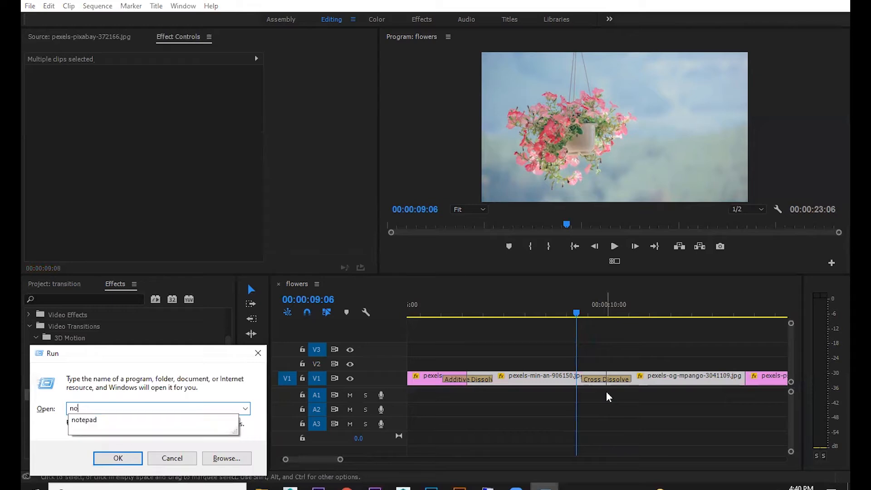
key("Return")
type("crosd")
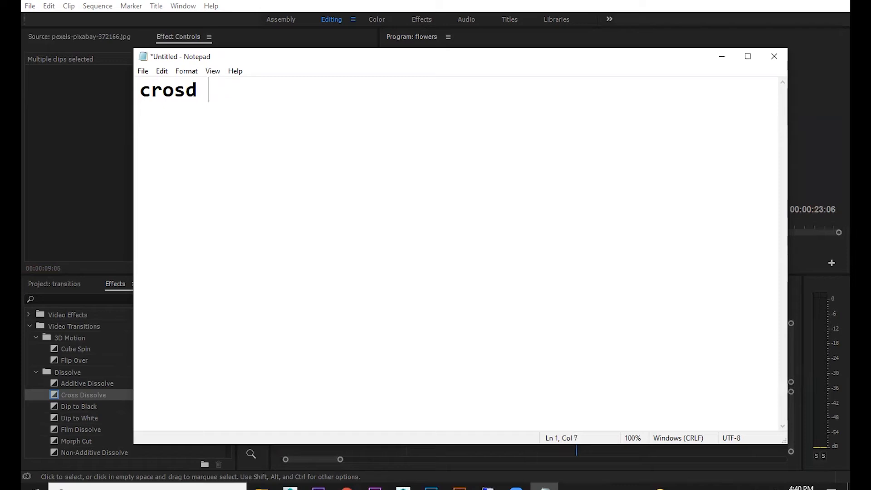
key("BackSpace")
key("BackSpace")
key("BackSpace")
type("C")
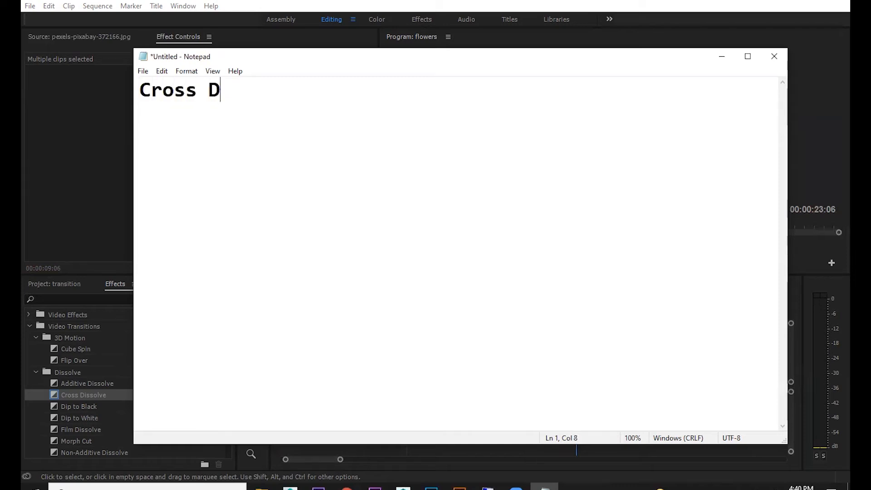
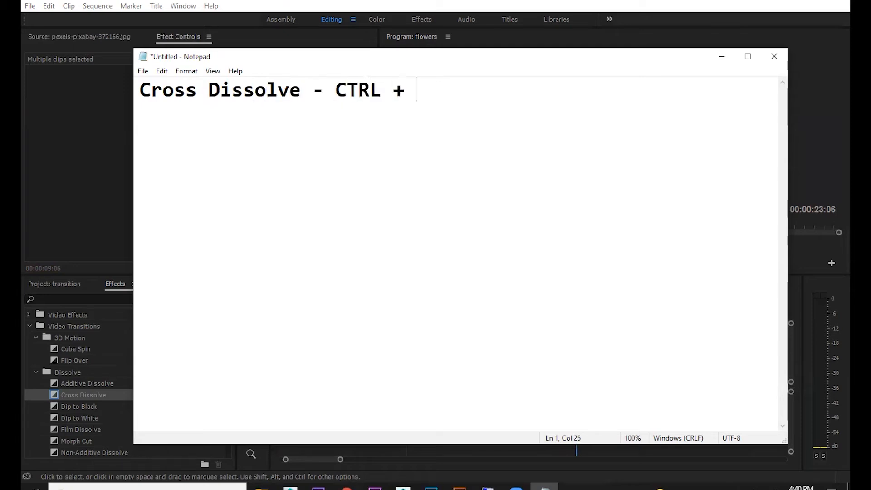
Return from Notepad to Premiere Pro and delete the Cross Dissolve between pexels-min-an-906150.jpg and pexels-og-mpango-3041109.jpg.
left_click(721, 59)
left_click_drag(580, 309, 602, 314)
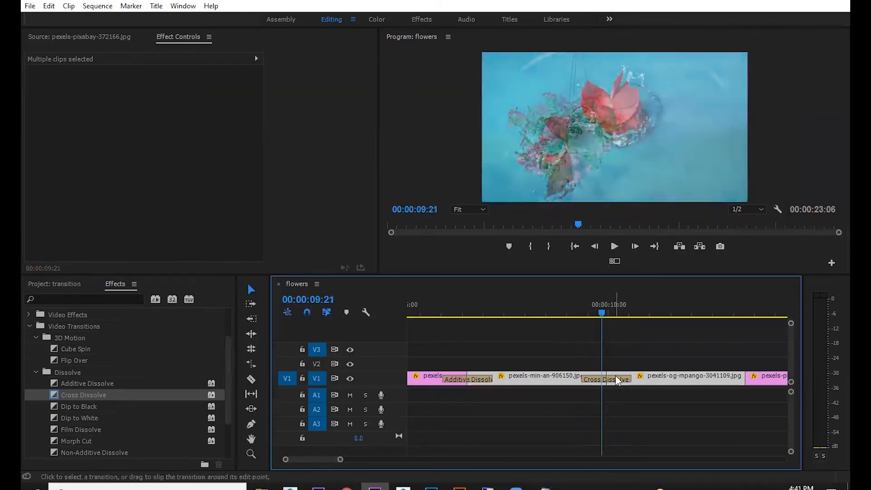
left_click(622, 383)
key("Delete")
Try the default Cross Dissolve on both selected clips with a small gap between them, and undo the attempt.
left_click_drag(652, 346, 584, 386)
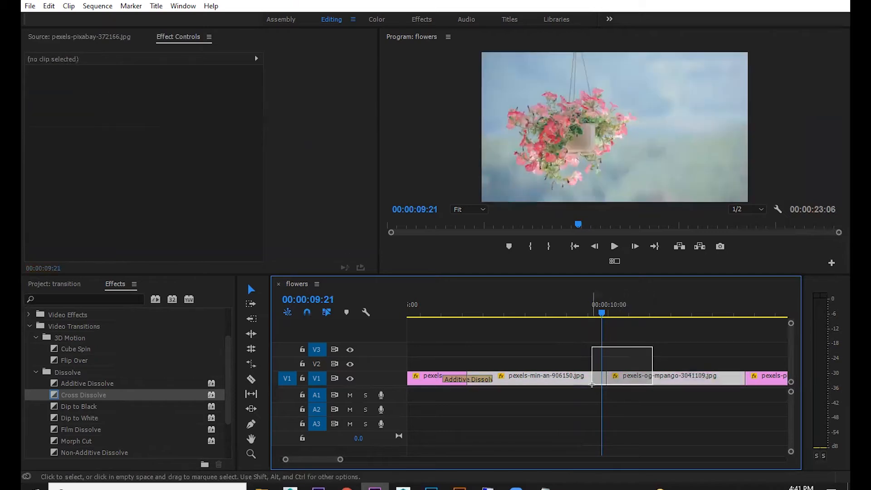
left_click(625, 366)
key("shift+d")
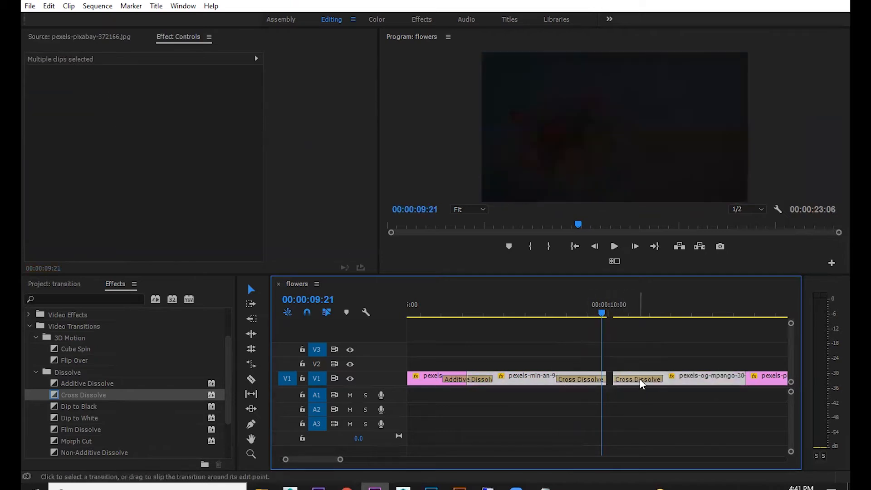
left_click(557, 305)
left_click_drag(557, 301, 659, 316)
key("ctrl+z")
key("ctrl+z")
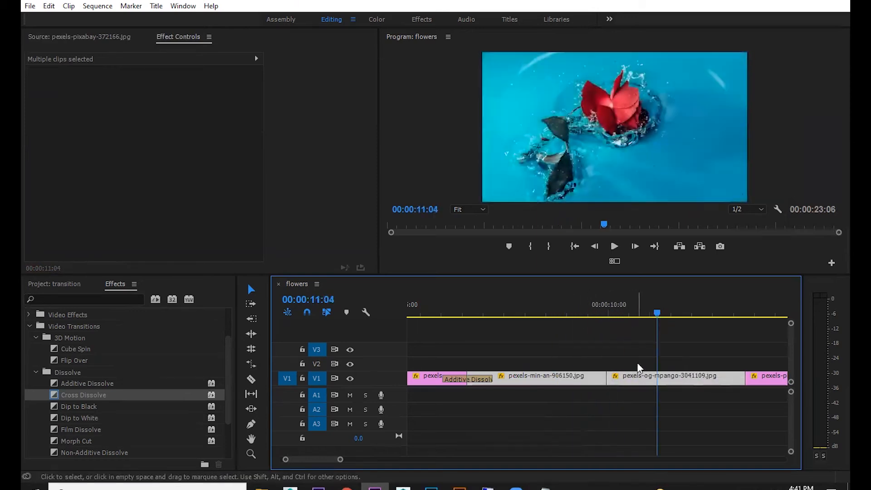
Apply the default Cross Dissolve at the cut between pexels-min-an-906150.jpg and pexels-og-mpango-3041109.jpg.
left_click_drag(620, 352, 575, 391)
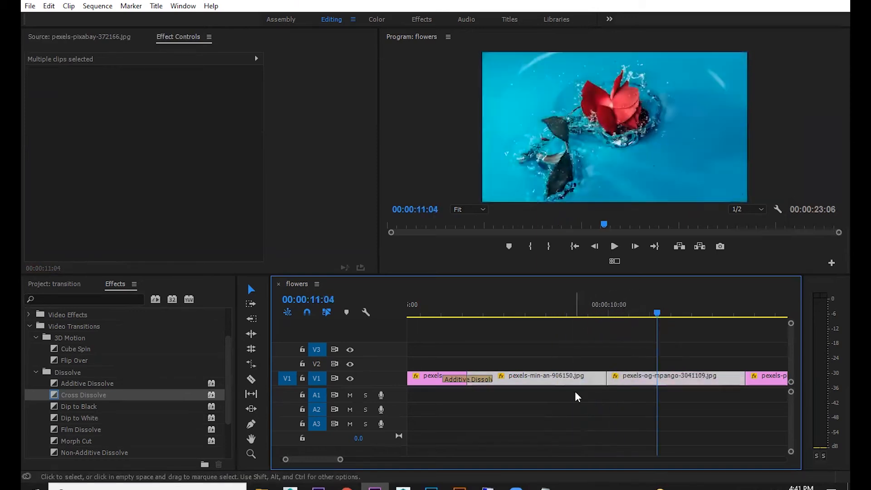
key("ctrl+d")
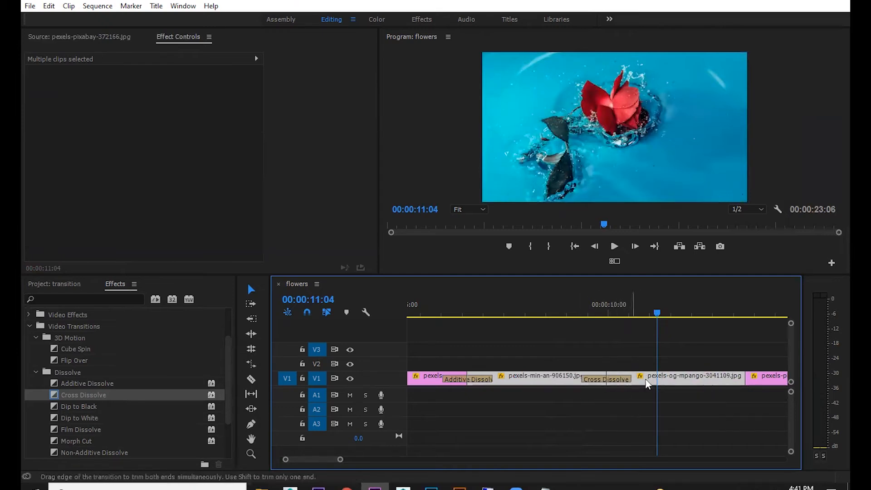
Move the sequence's last clip away from the others to about 00:00:38:18 and apply the default Cross Dissolve to both its ends.
key("minus")
key("minus")
key("minus")
key("minus")
left_click_drag(464, 378, 514, 380)
key("equal")
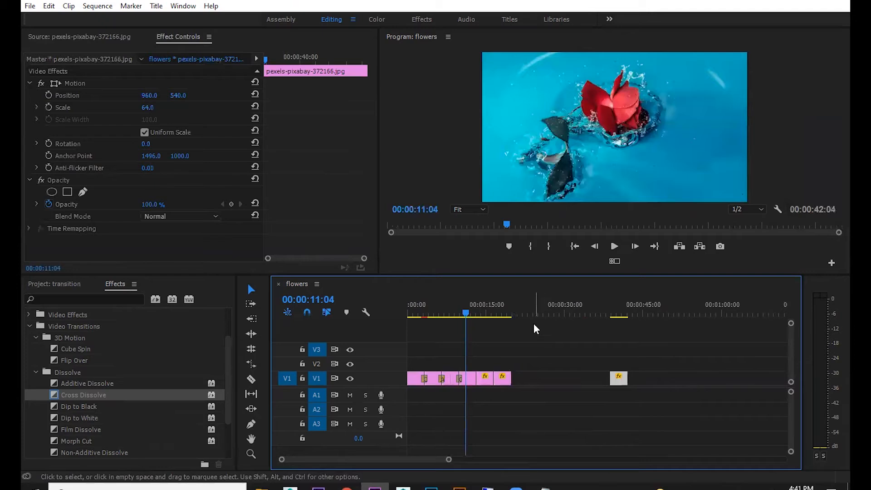
left_click(610, 310)
key("equal")
key("equal")
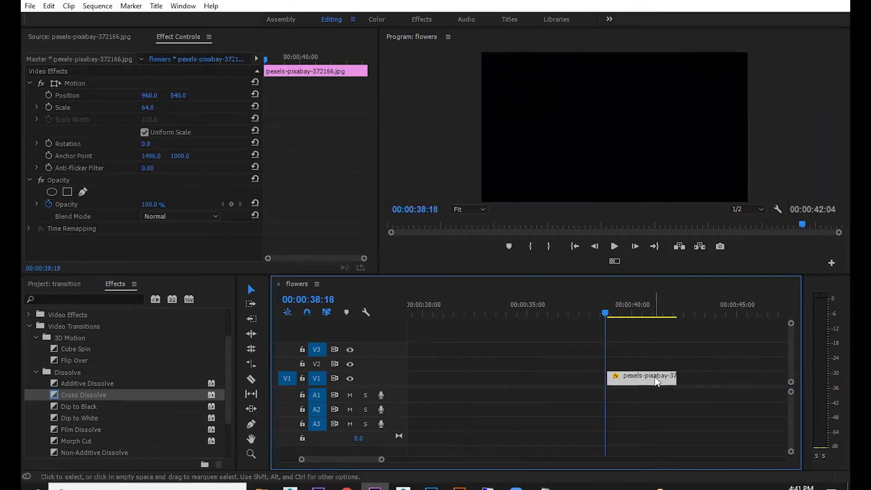
key("ctrl+d")
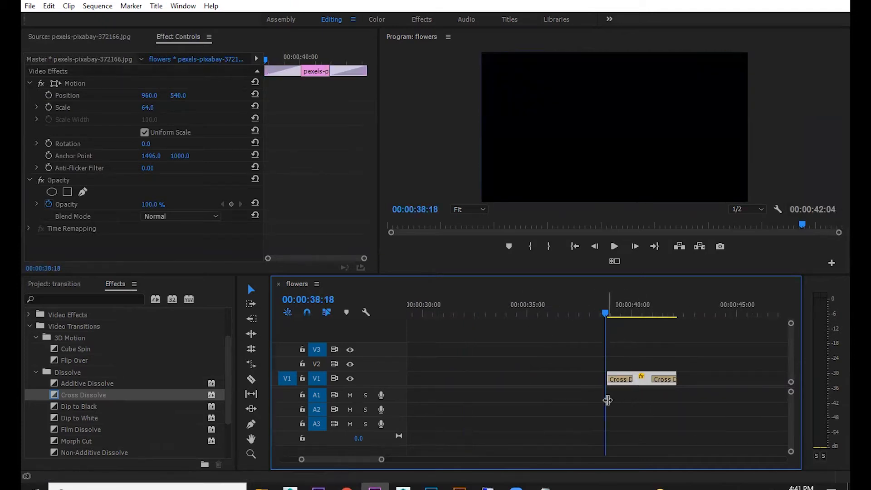
Play the sequence from its start and restore the isolated last clip to its original place without the dissolves.
key("space")
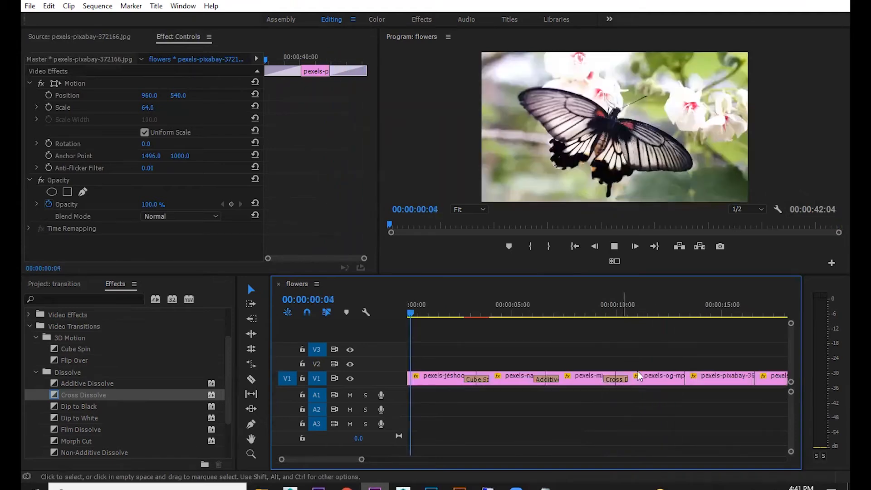
key("space")
key("minus")
key("minus")
key("space")
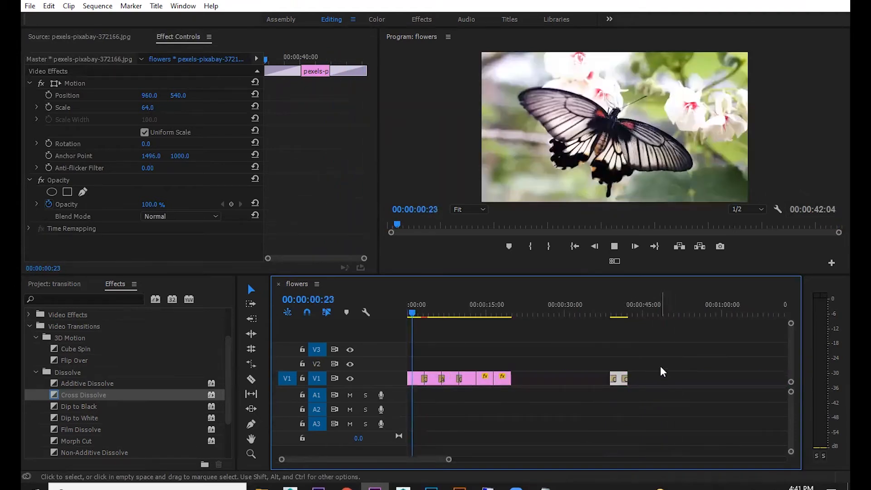
key("Delete")
key("space")
Preview a Dip to Black transition at the cut between pexels-og-mpango-3041109.jpg and pexels-pixabay-36762.jpg, and undo it.
key("equal")
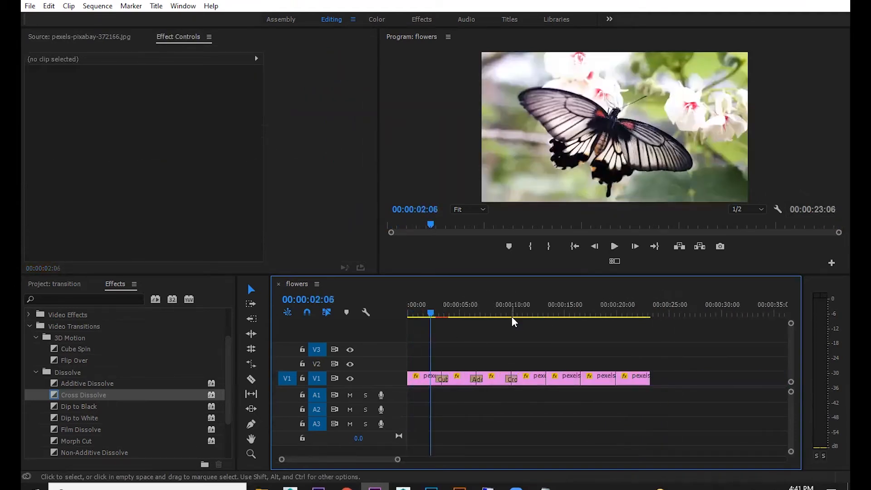
key("equal")
left_click(605, 306)
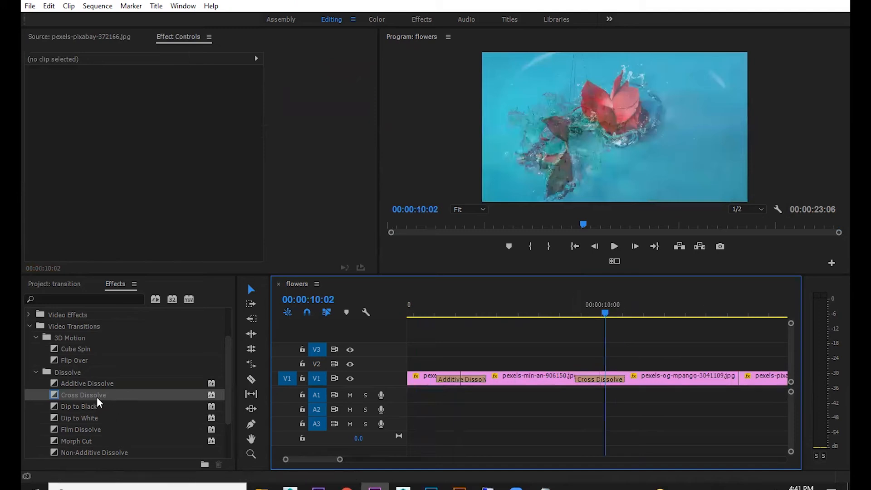
scroll(97, 396, "down", 1)
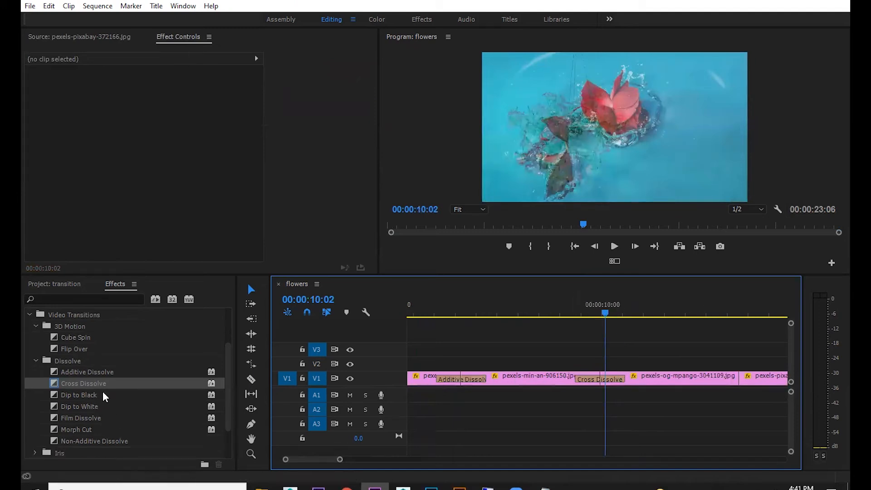
key("minus")
left_click(675, 305)
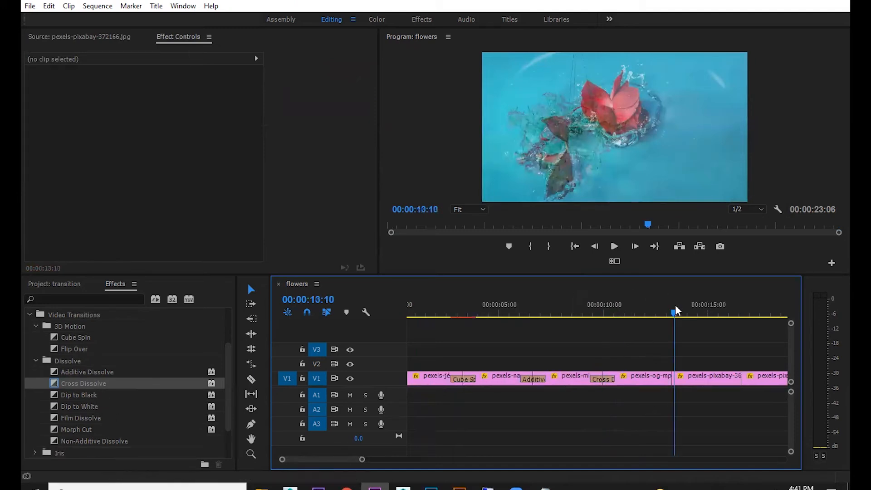
key("equal")
left_click_drag(90, 398, 449, 378)
left_click_drag(581, 377, 600, 378)
left_click(577, 300)
key("space")
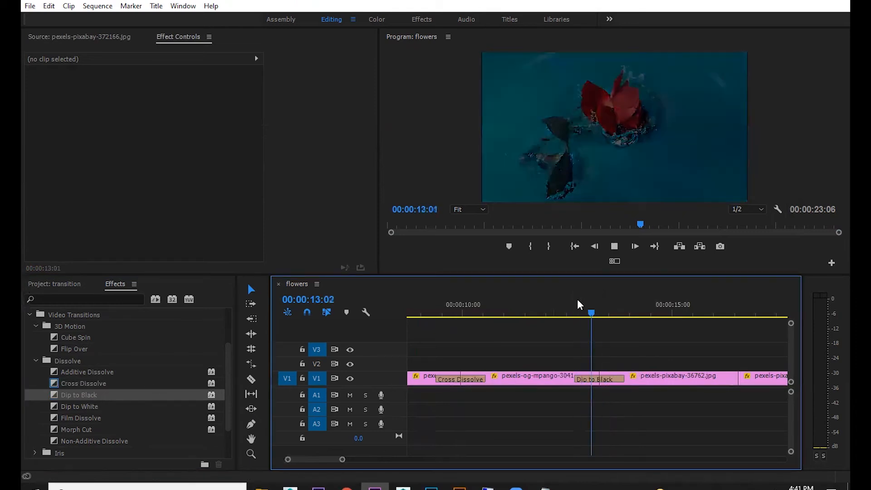
key("space")
key("ctrl+z")
Apply Dip to White at the cut between pexels-og-mpango-3041109.jpg and pexels-pixabay-36762.jpg and play it back.
left_click_drag(84, 407, 600, 379)
left_click(568, 300)
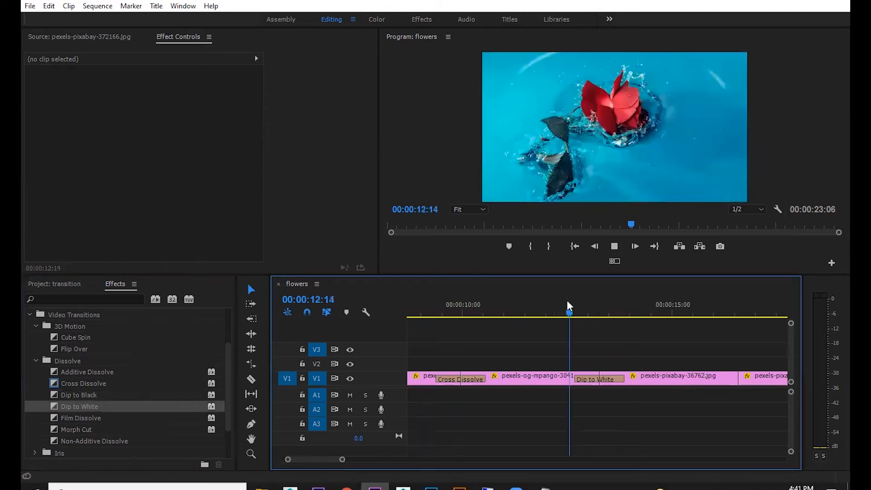
key("space")
key("space")
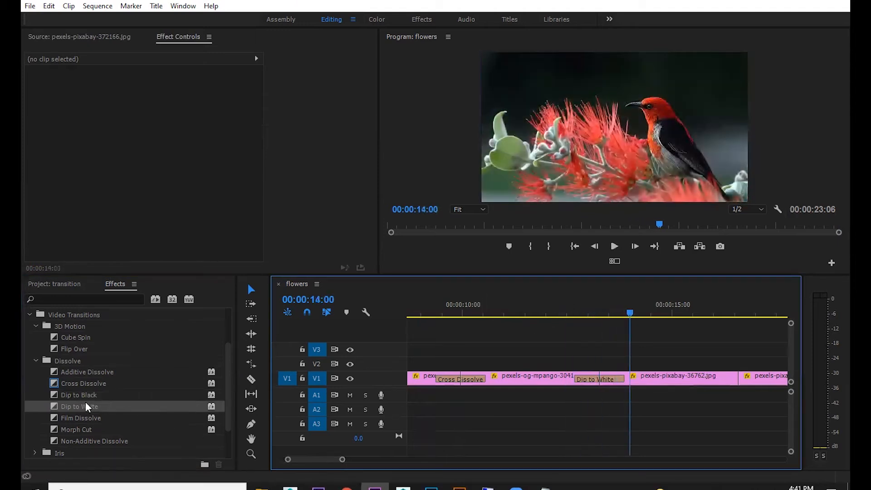
Replace the Dip to White transition with Film Dissolve and play through the cut to preview it.
left_click_drag(83, 419, 596, 380)
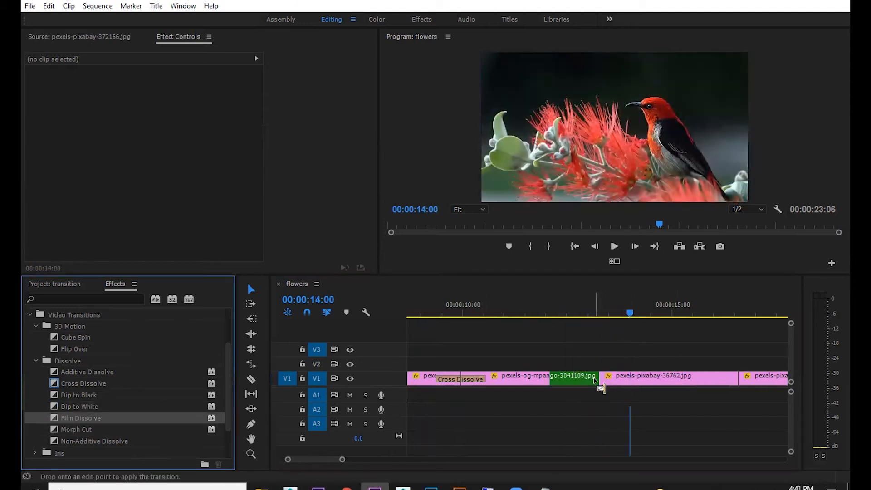
left_click(589, 313)
key("space")
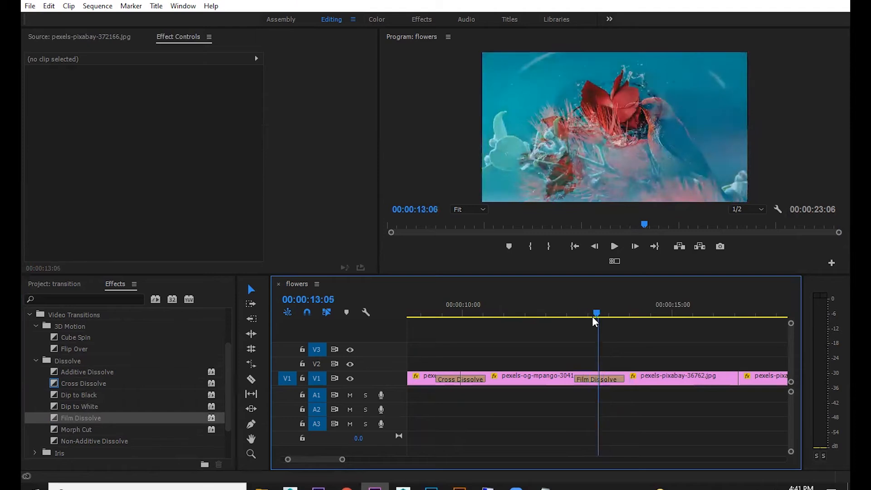
left_click(565, 317)
key("space")
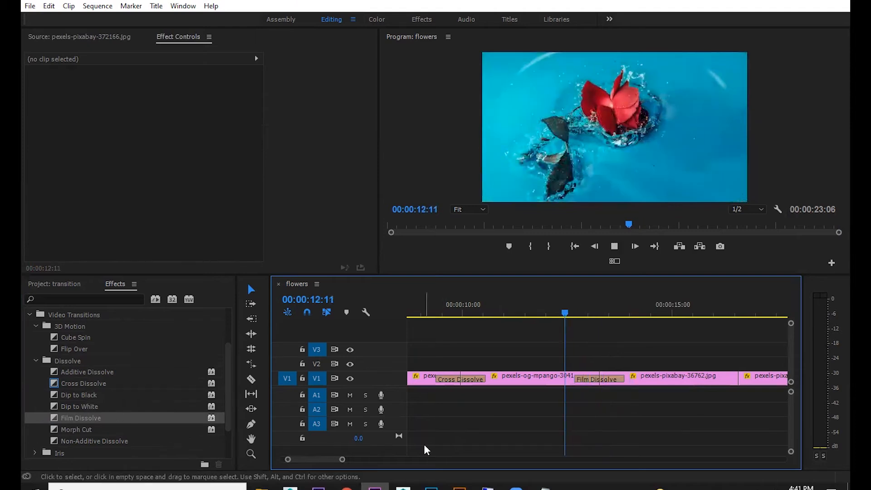
key("space")
Replace the Film Dissolve before pexels-pixabay-36762.jpg with the Iris Box transition from the Iris group.
key("minus")
key("minus")
key("equal")
scroll(100, 447, "down", 2)
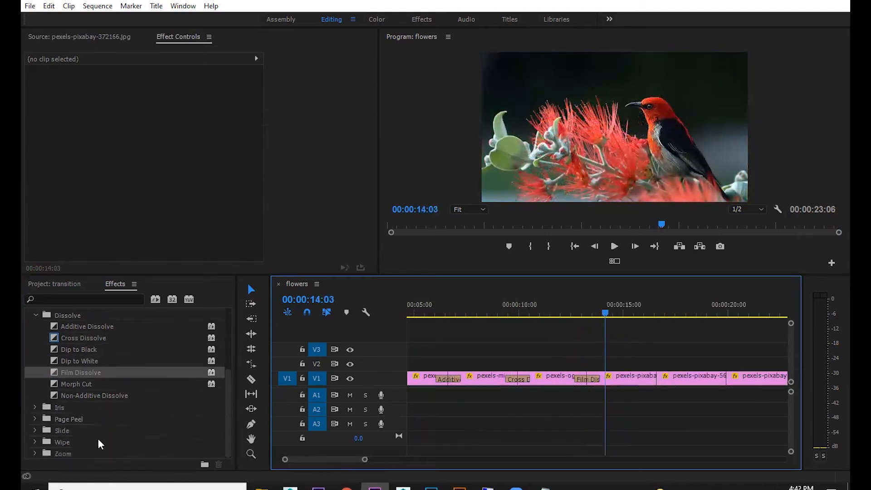
left_click(35, 408)
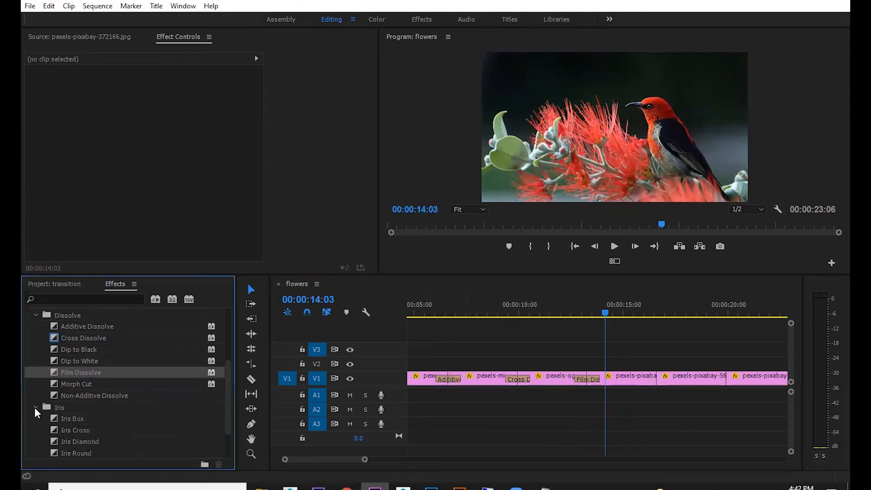
scroll(73, 418, "down", 2)
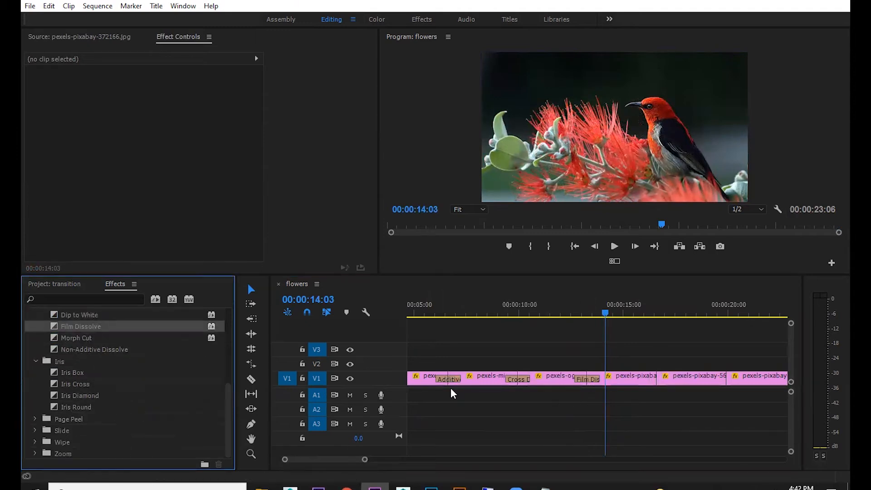
left_click(590, 313)
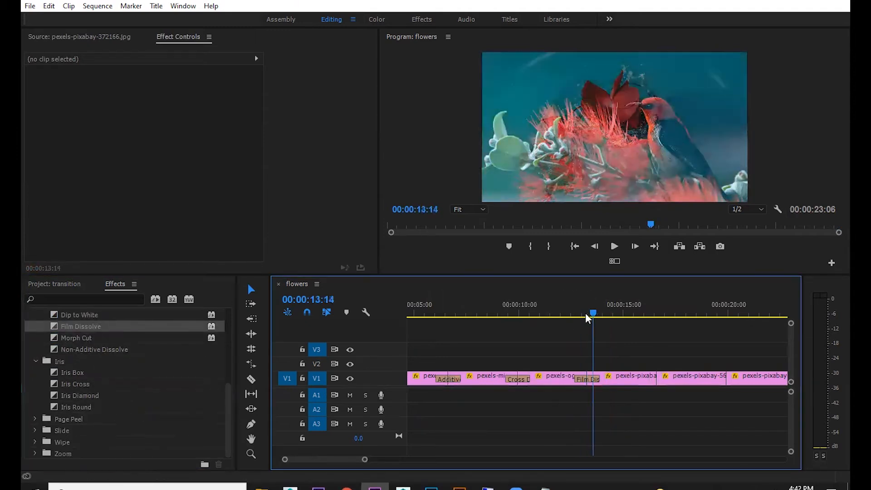
left_click_drag(586, 314, 594, 307)
left_click_drag(73, 371, 498, 338)
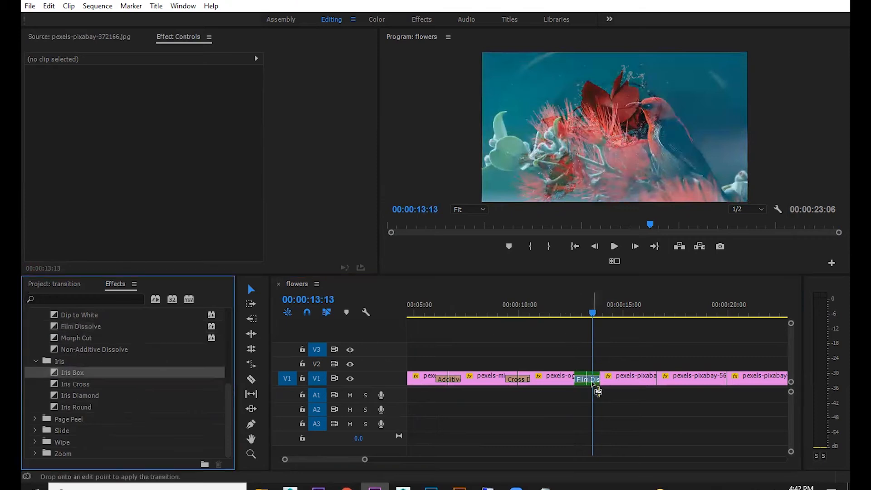
left_click_drag(592, 380, 592, 380)
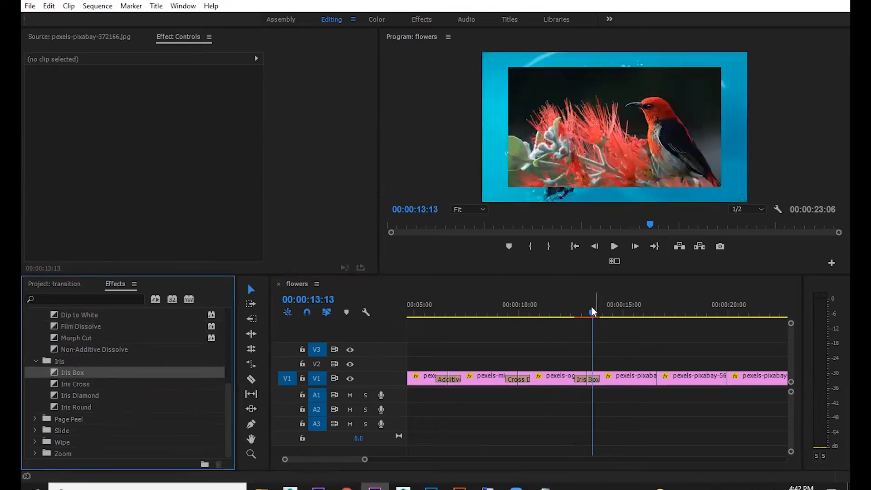
Play back the Iris Box transition and undo its application.
left_click(577, 304)
key("space")
key("space")
key("ctrl+z")
Preview the Iris Cross transition in place of the Film Dissolve, and undo it.
left_click_drag(73, 383, 600, 386)
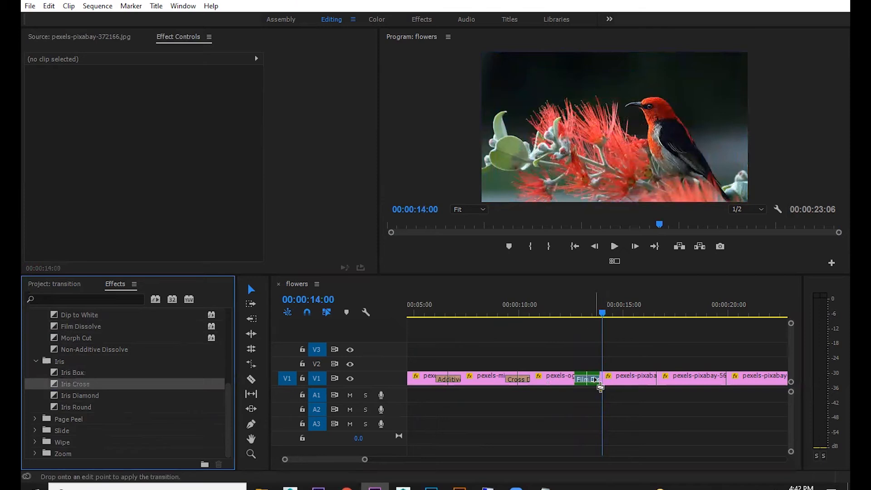
left_click(575, 306)
key("space")
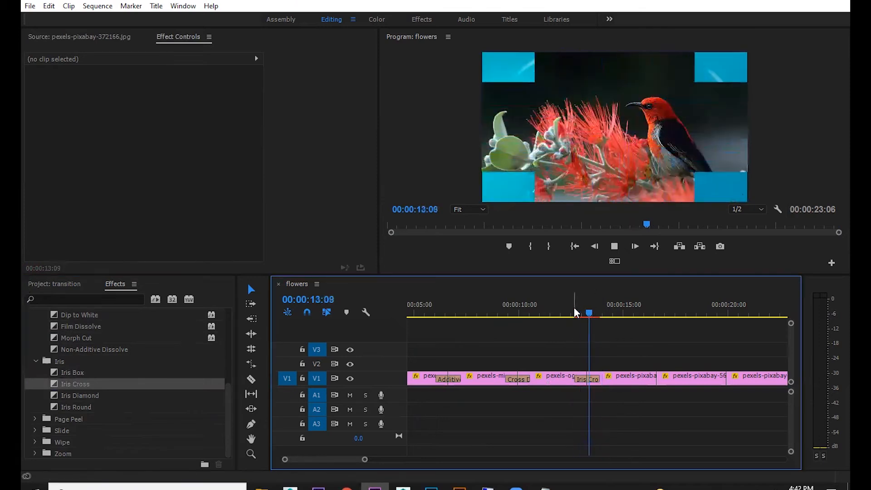
key("space")
key("ctrl+z")
Preview the Iris Diamond transition in place of the Film Dissolve, and undo it.
left_click_drag(76, 391, 557, 355)
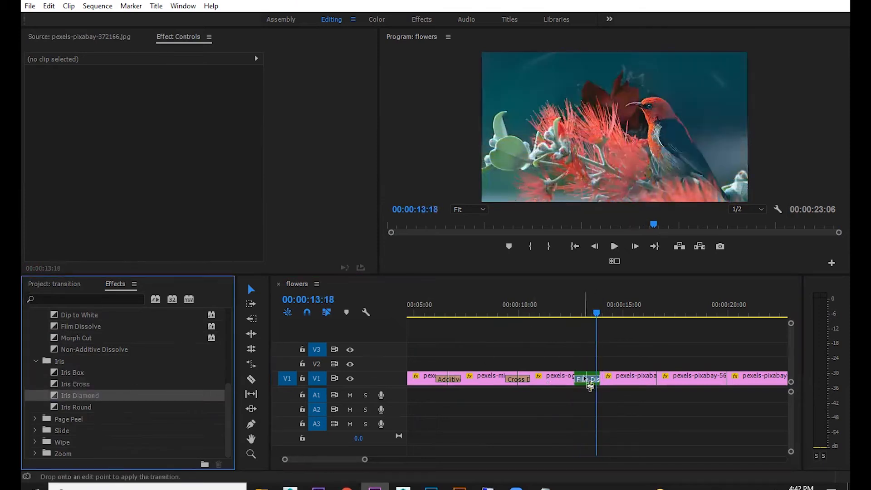
left_click_drag(590, 385, 590, 385)
left_click(572, 308)
key("space")
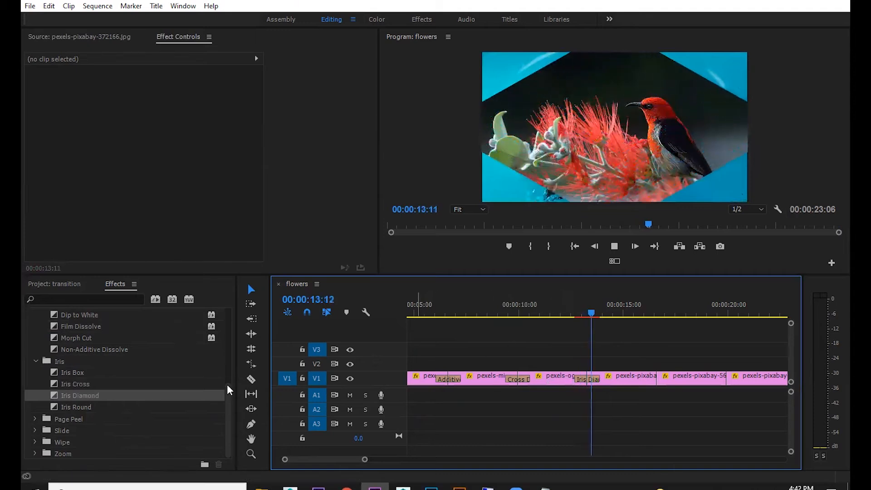
key("space")
key("ctrl+z")
Replace the Film Dissolve with Iris Round between pexels-og-mpango-3041109.jpg and pexels-pixabay-36762.jpg and play it back.
left_click_drag(77, 407, 457, 322)
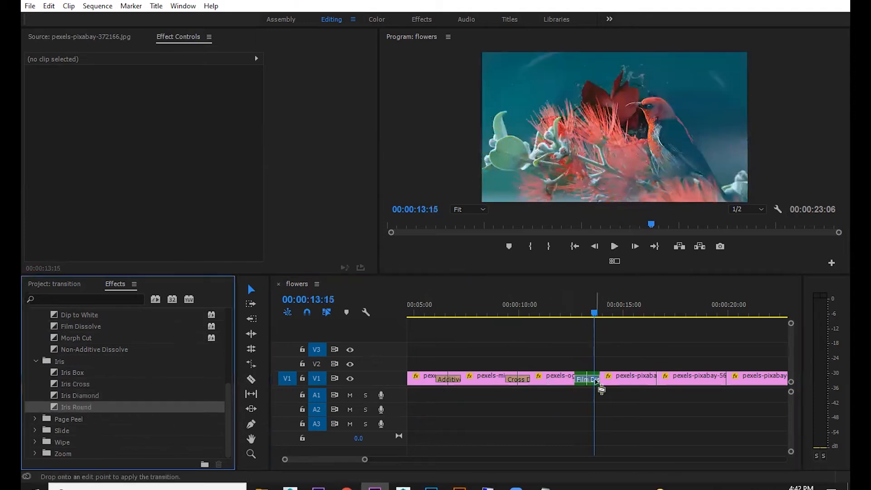
left_click_drag(601, 389, 602, 388)
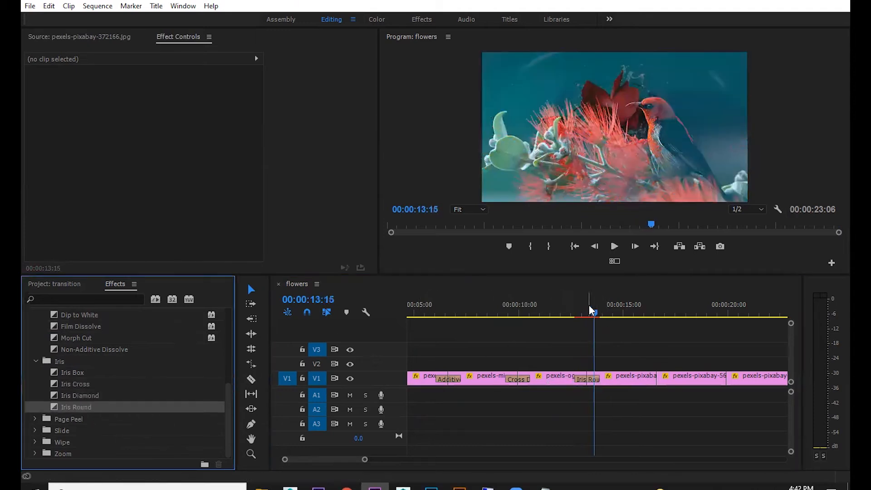
left_click(576, 306)
key("space")
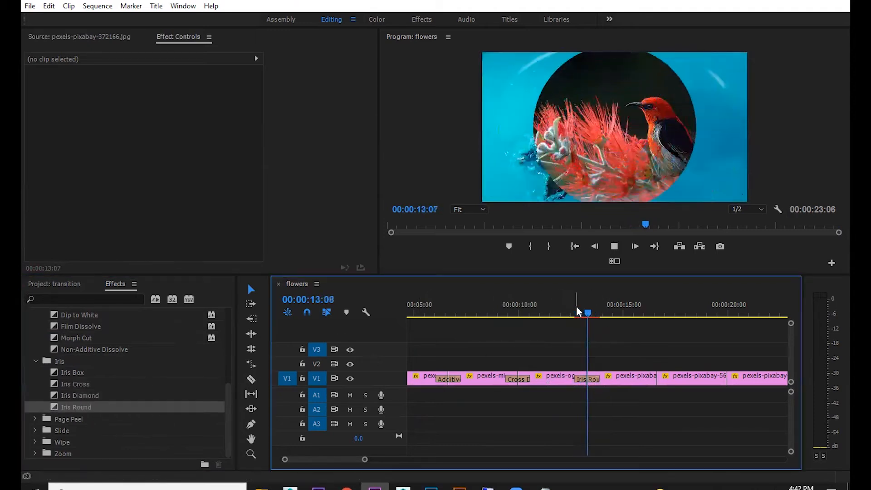
key("space")
Select the Iris Round transition, zoom in on it, and play and scrub through it.
left_click(592, 379)
key("=")
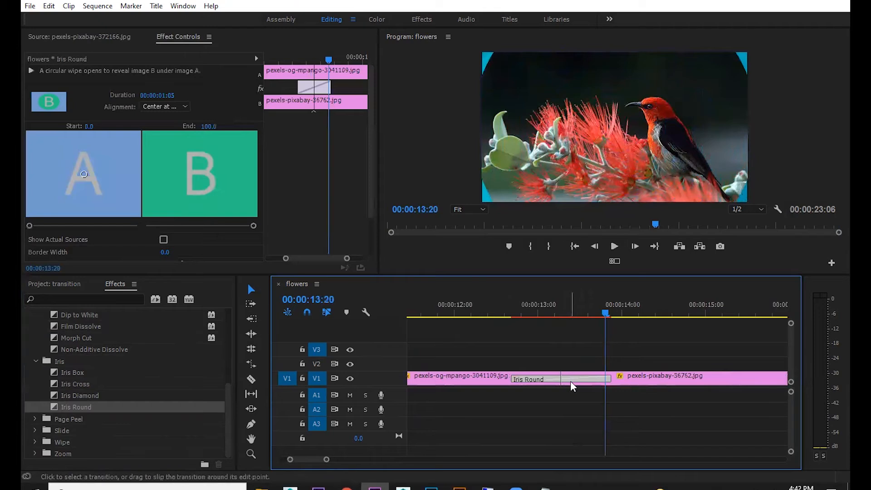
left_click(479, 310)
key("space")
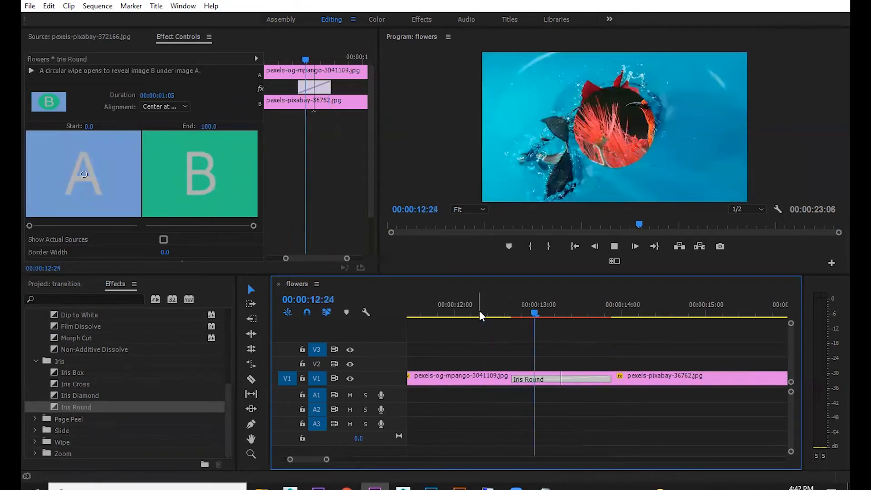
left_click(505, 314)
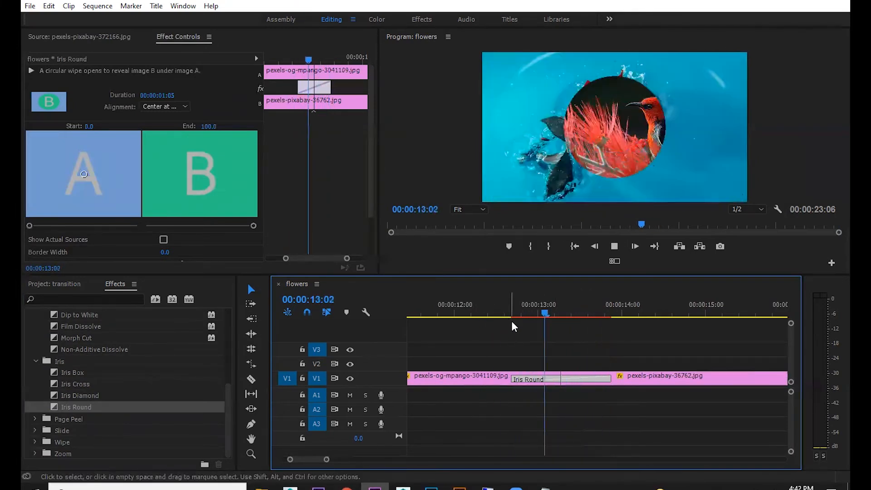
left_click(511, 310)
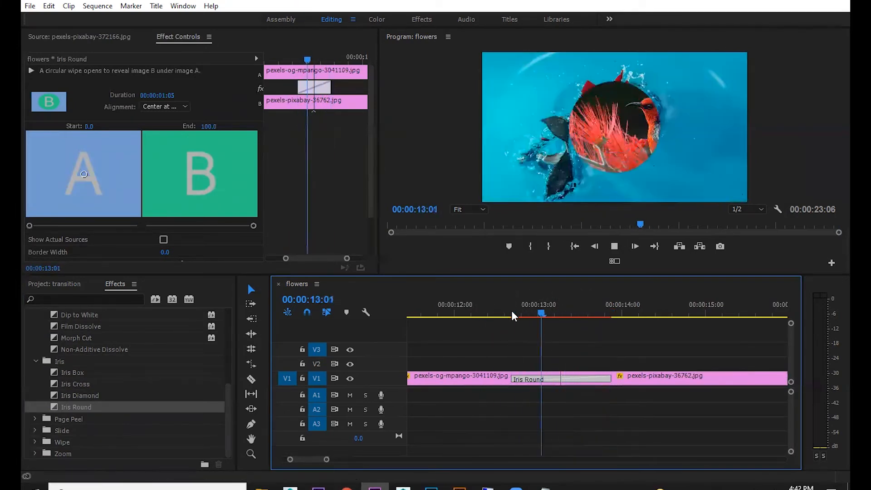
left_click_drag(524, 315, 558, 313)
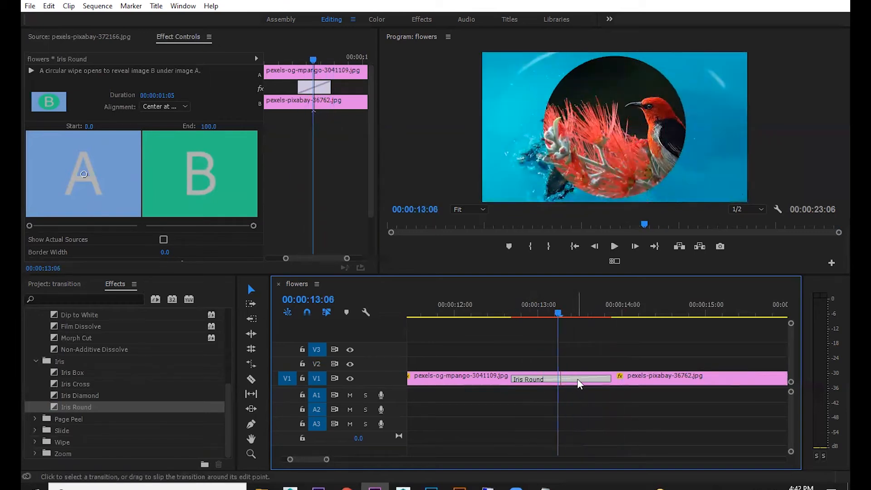
Try lengthening the Iris Round transition's duration to 00:00:02:00 and beyond, and undo the duration changes.
left_click_drag(167, 100, 175, 100)
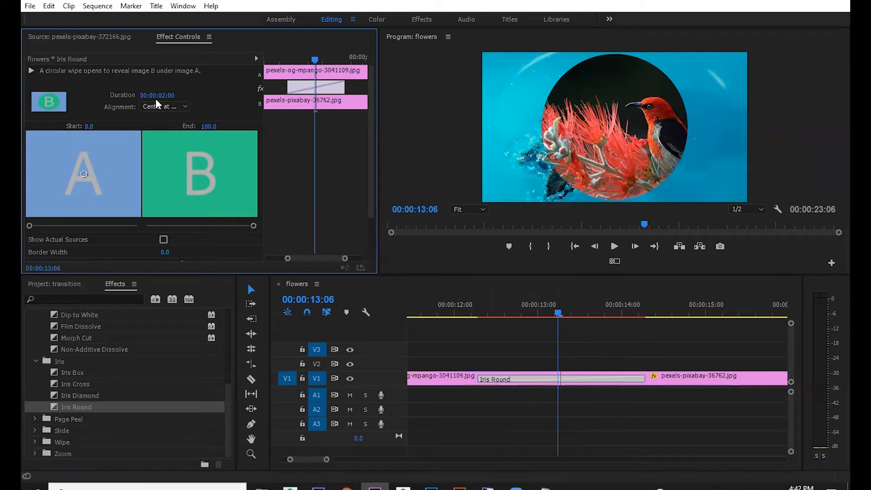
left_click_drag(165, 96, 167, 96)
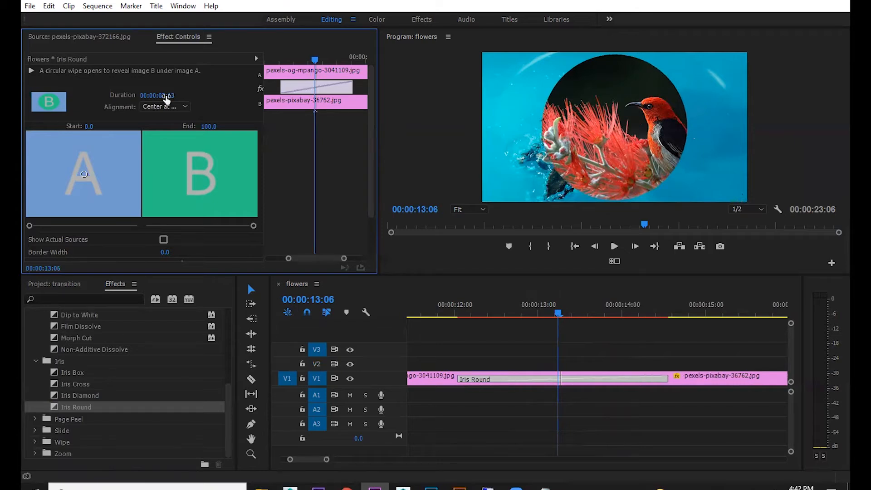
key("ctrl+z")
key("ctrl+z")
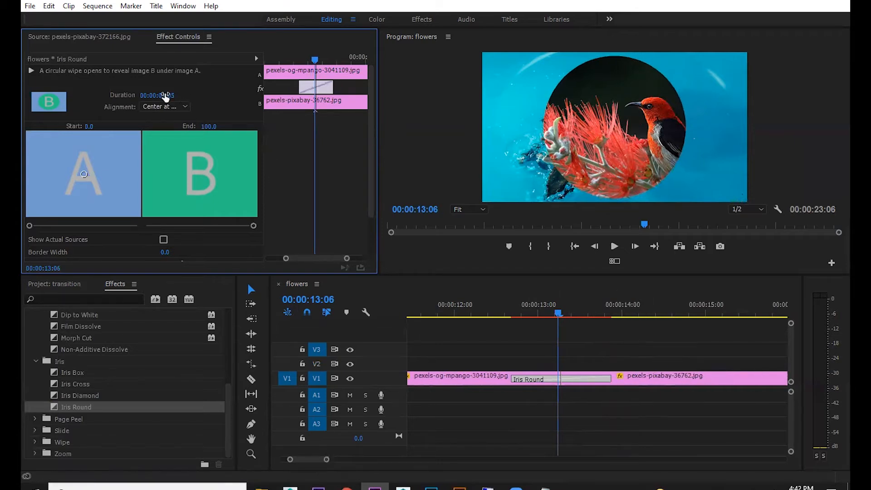
Trim the Iris Round transition shorter directly on the timeline and play it back.
left_click(585, 380)
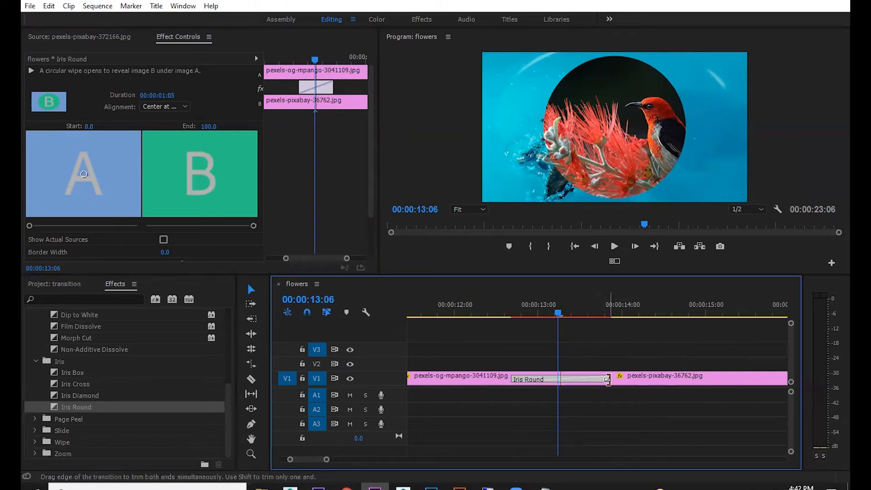
left_click_drag(607, 380, 575, 381)
left_click(544, 308)
key("space")
left_click(543, 311)
Stretch the Iris Round transition to 00:00:02:02 on the timeline, trim it back to 00:00:00:24, and preview it.
left_click_drag(573, 379, 648, 380)
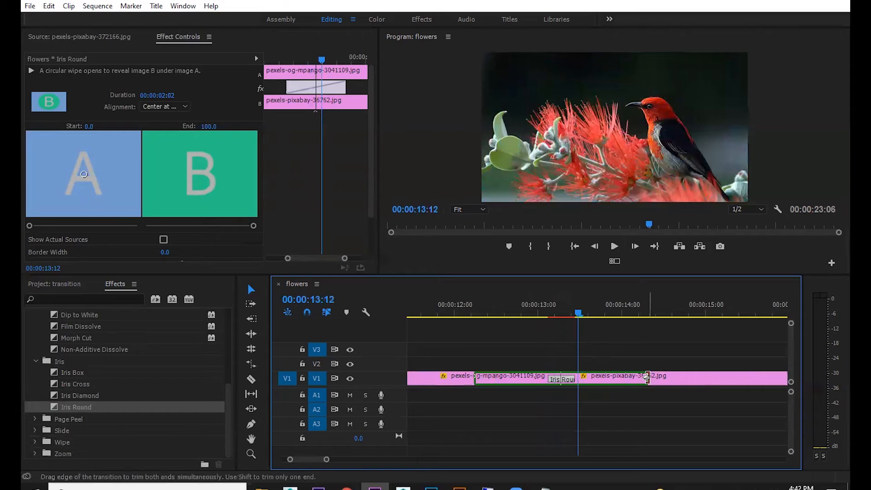
left_click_drag(477, 317, 507, 314)
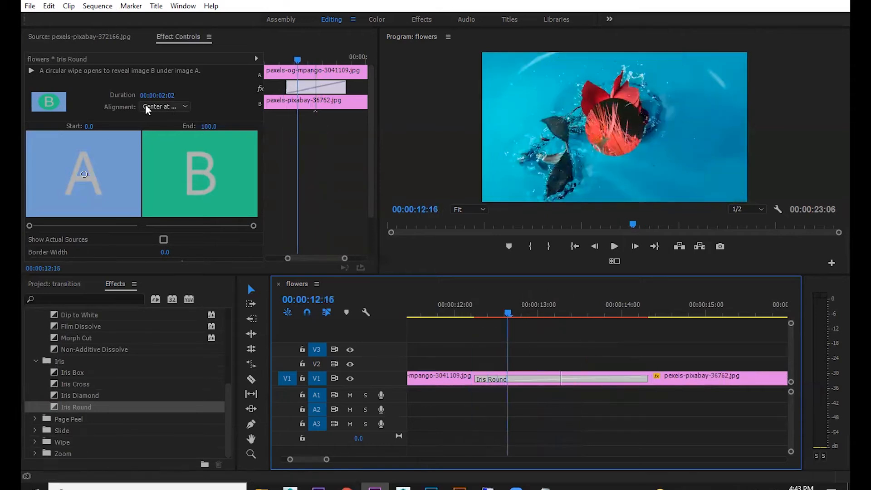
left_click_drag(648, 380, 602, 382)
key("space")
key("space")
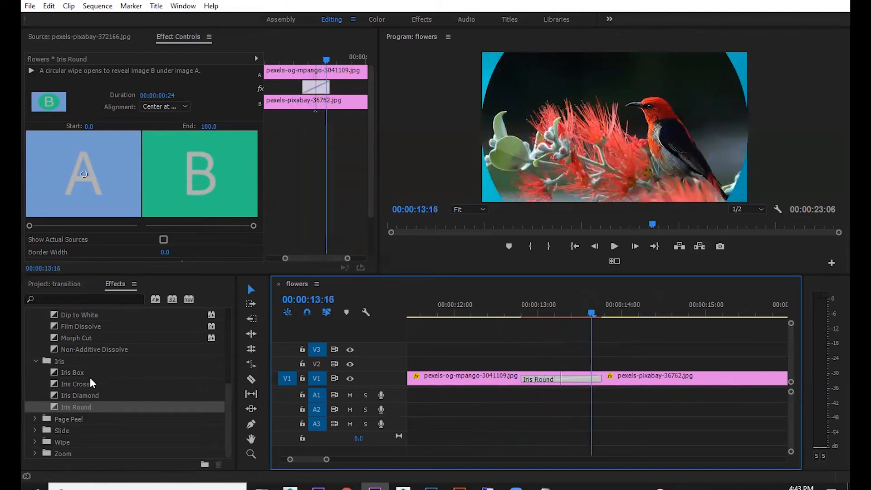
Replace Iris Round with Page Peel between pexels-og-mpango-3041109.jpg and pexels-pixabay-36762.jpg, and scrub through it.
key("minus")
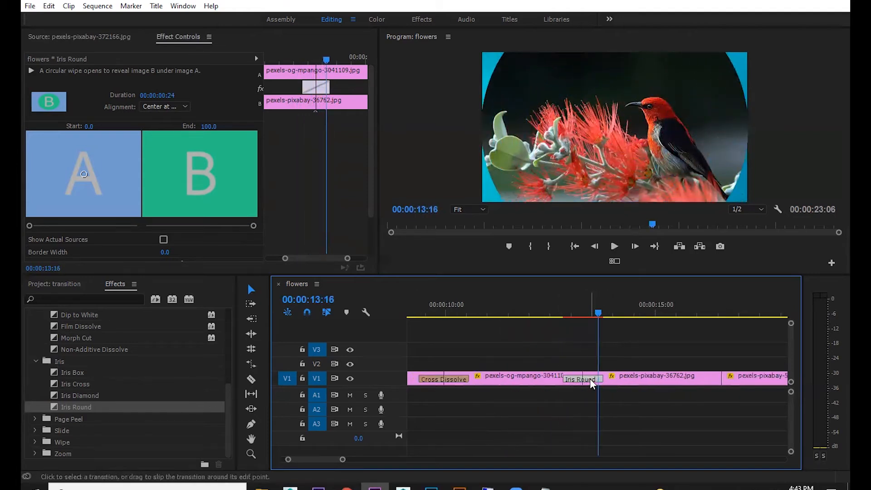
key("Delete")
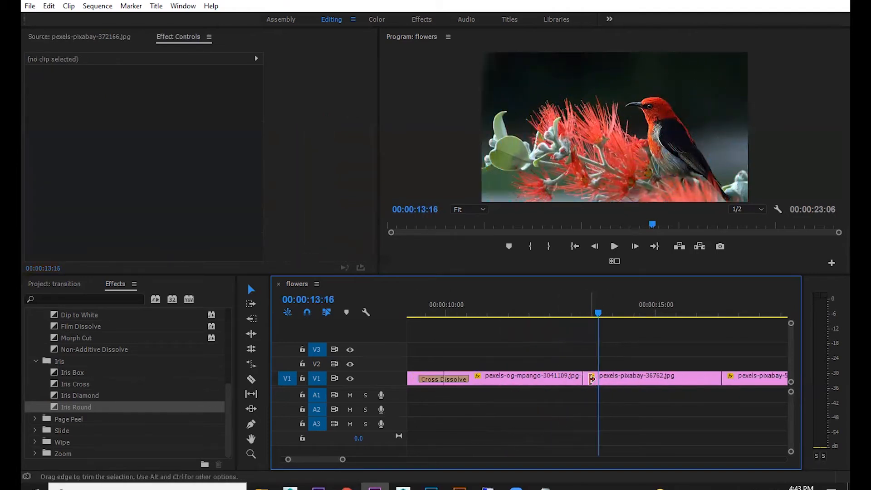
left_click(35, 418)
left_click_drag(71, 408, 584, 379)
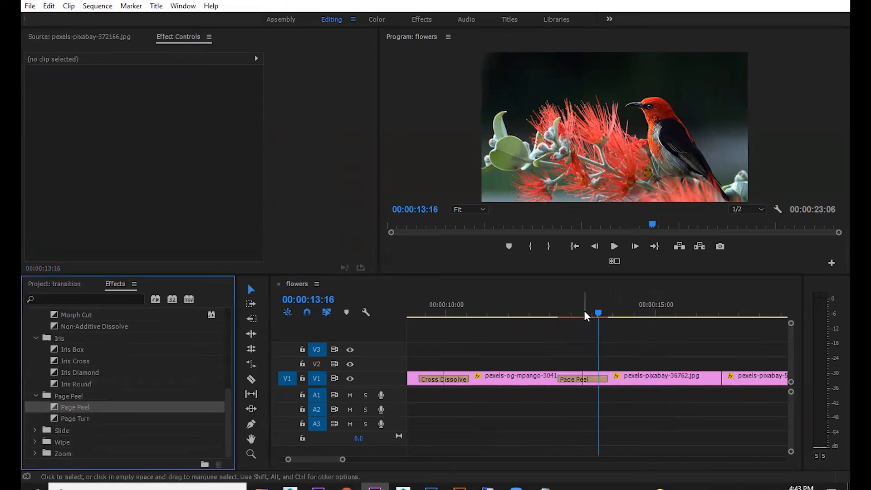
mouse_move(588, 316)
left_mouse_down()
mouse_move(555, 317)
mouse_move(598, 317)
mouse_move(576, 317)
left_mouse_up()
left_click(586, 379)
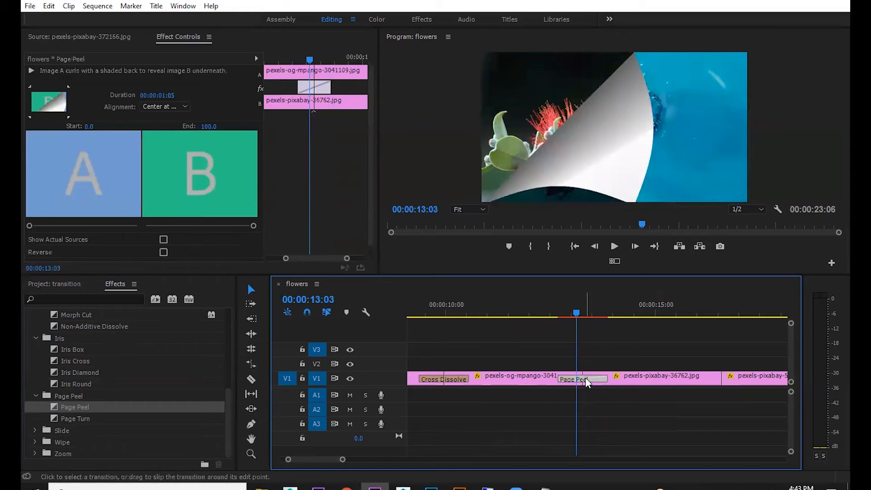
Enable the Reverse option for the Page Peel transition and play it back.
left_click_drag(369, 162, 366, 243)
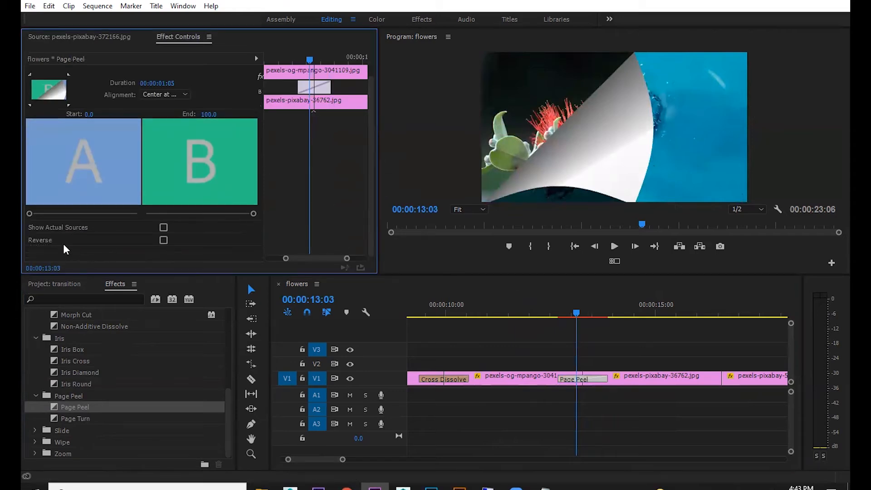
left_click(164, 240)
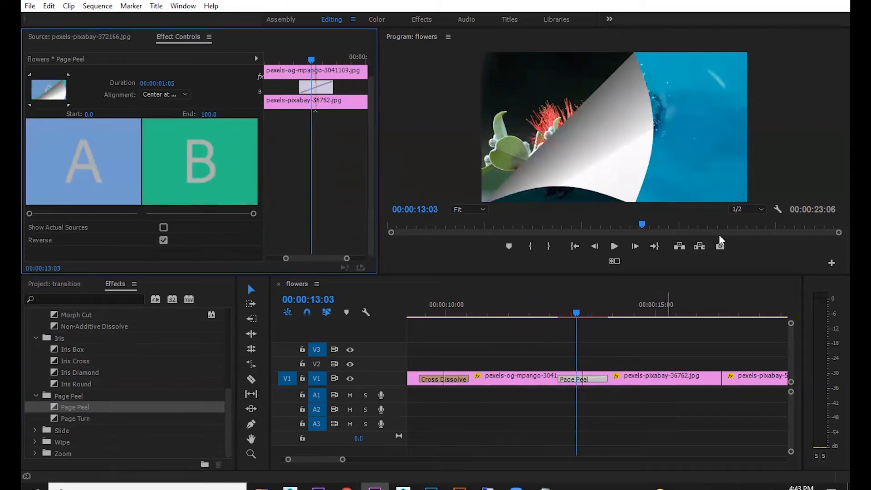
left_click(562, 313)
key("space")
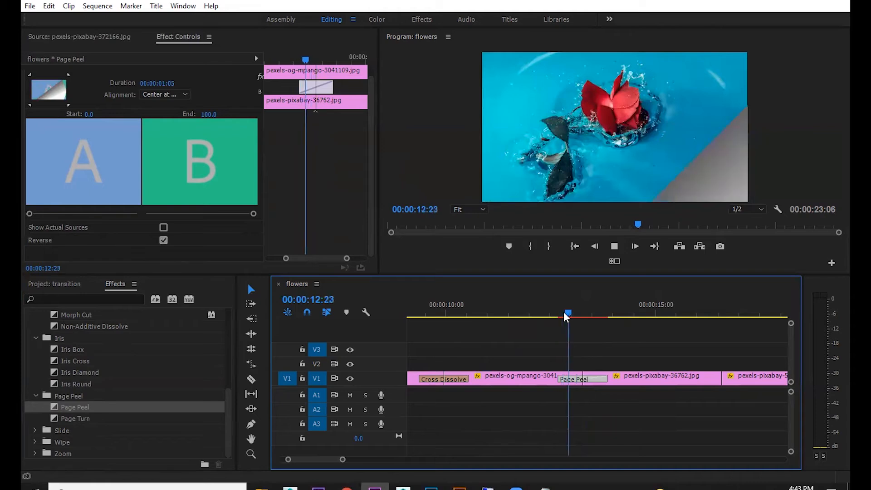
key("space")
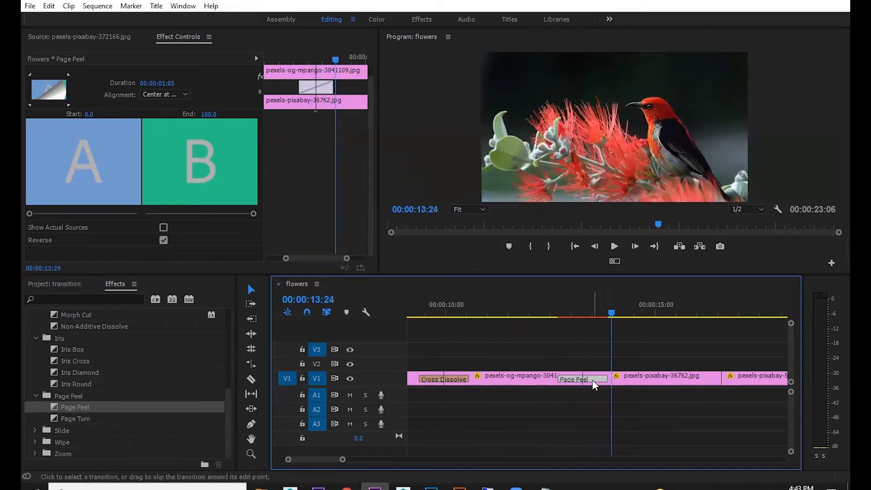
Replace Page Peel with the Push transition between pexels-og-mpango-3041109.jpg and pexels-pixabay-36762.jpg, and play it back.
key("Delete")
left_click(35, 430)
scroll(65, 437, "down", 2)
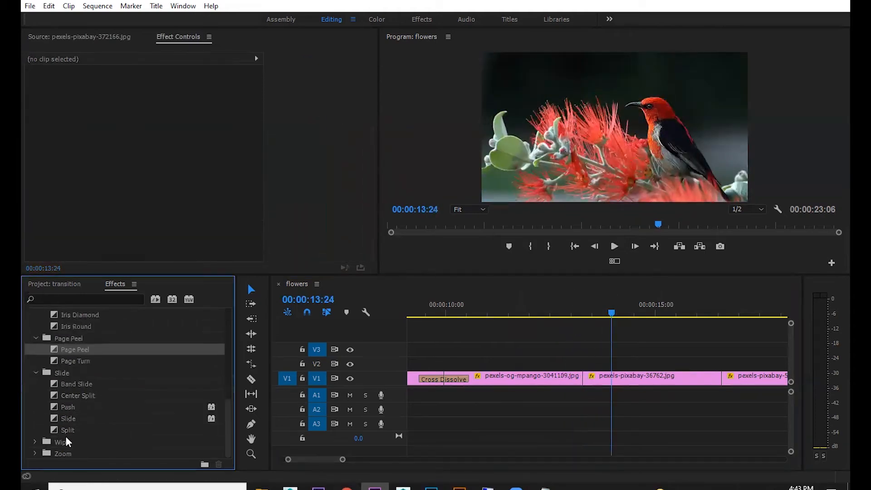
left_click_drag(69, 407, 583, 379)
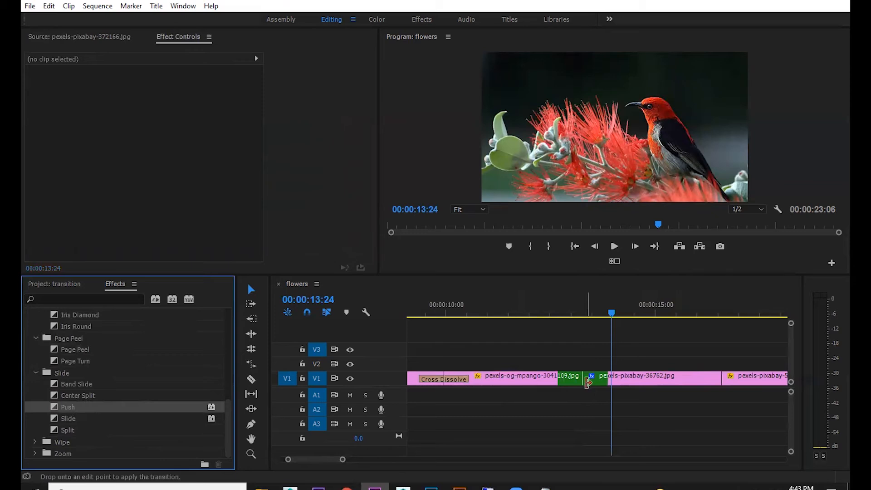
left_click(555, 312)
key("space")
Apply the Slide transition between pexels-pixabay-36762.jpg and pexels-pixabay-56866.jpg, and play it back.
left_click_drag(81, 420, 728, 386)
left_click(693, 299)
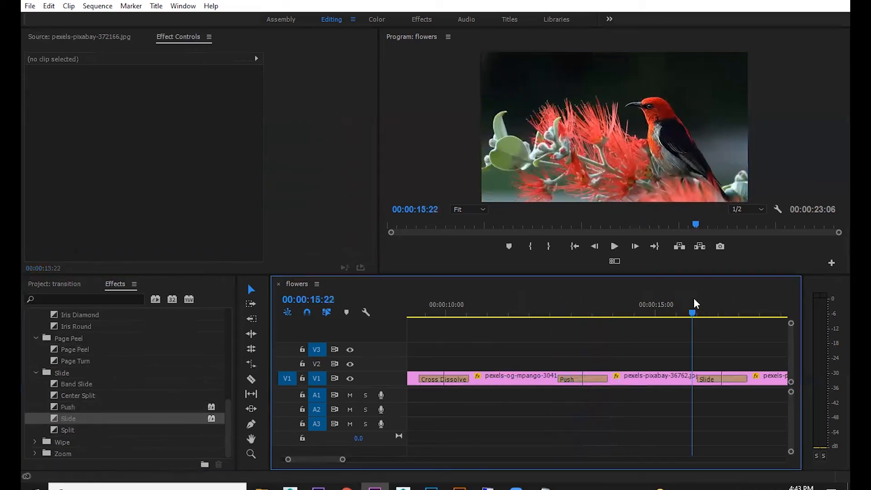
key("space")
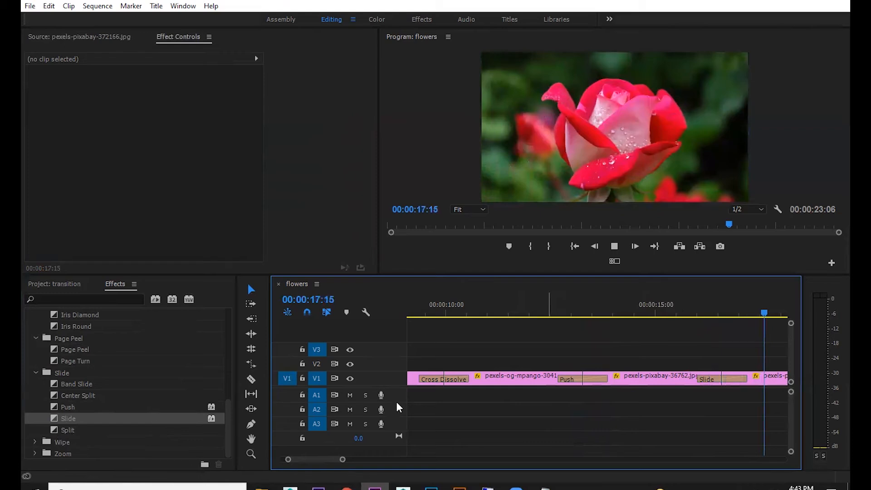
Replace Slide with the Split transition between pexels-pixabay-36762.jpg and pexels-pixabay-56866.jpg, and play it back.
left_click_drag(67, 430, 723, 380)
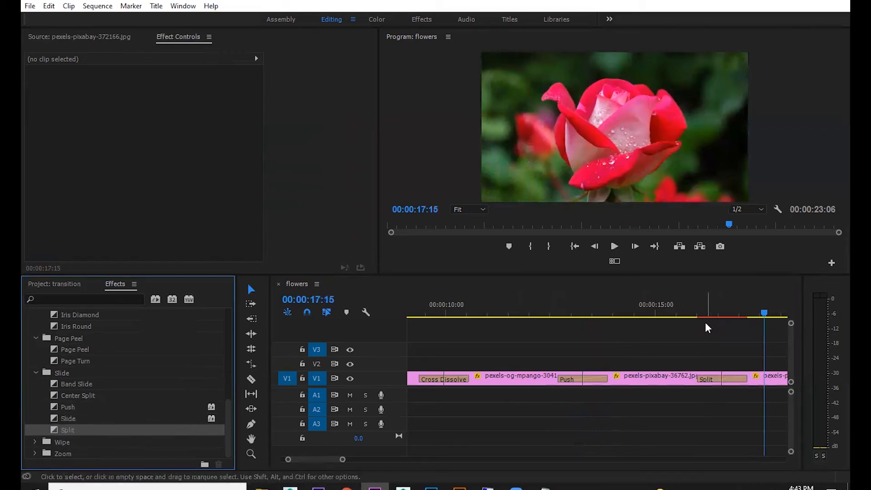
left_click(695, 299)
key("space")
key("space")
Preview the Band Wipe transition between pexels-pixabay-56866.jpg and pexels-pixabay-372166.jpg, and undo it.
left_click(34, 442)
scroll(73, 440, "down", 3)
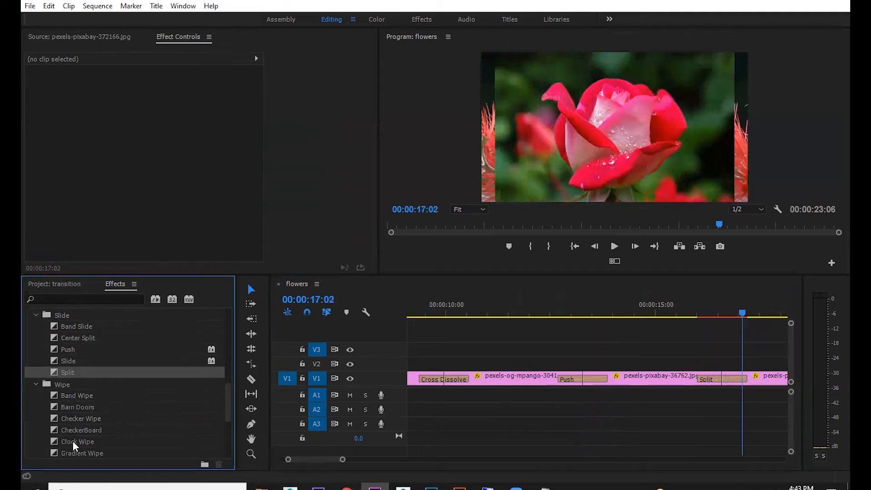
scroll(762, 323, "down", 2)
scroll(704, 309, "down", 4)
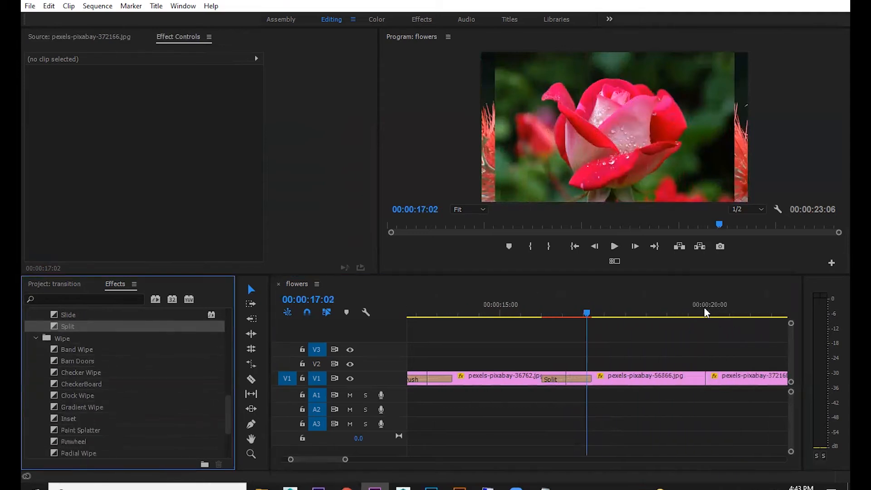
left_click(667, 305)
key("minus")
scroll(666, 305, "down", 2)
key("equal")
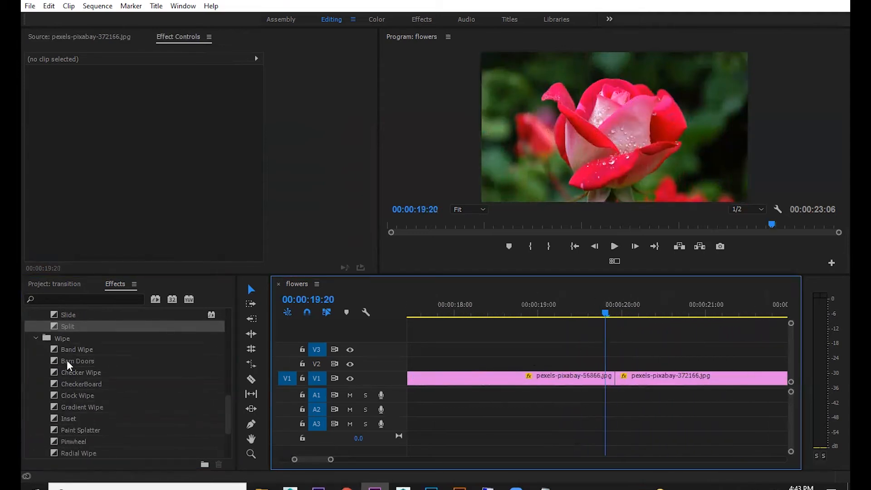
left_click_drag(71, 349, 614, 377)
key("space")
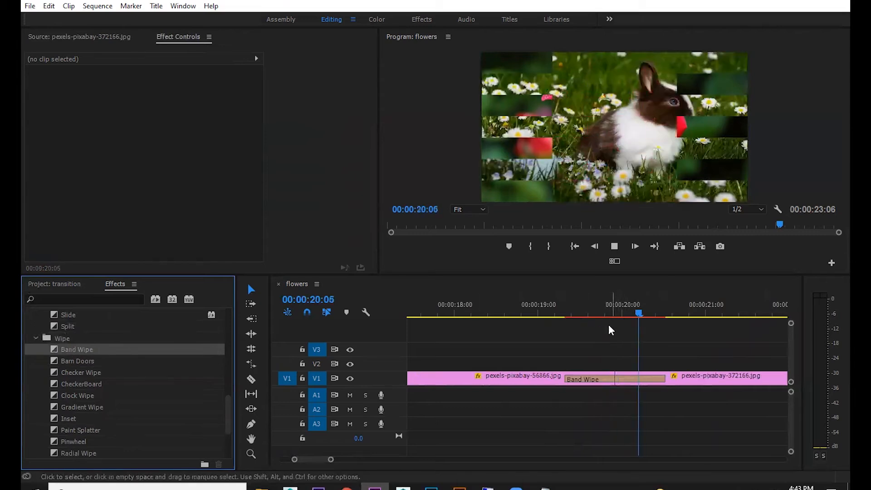
key("space")
key("ctrl+z")
Preview the Barn Doors transition between pexels-pixabay-56866.jpg and pexels-pixabay-372166.jpg, and undo it.
left_click_drag(69, 361, 618, 385)
left_click(575, 304)
key("space")
key("space")
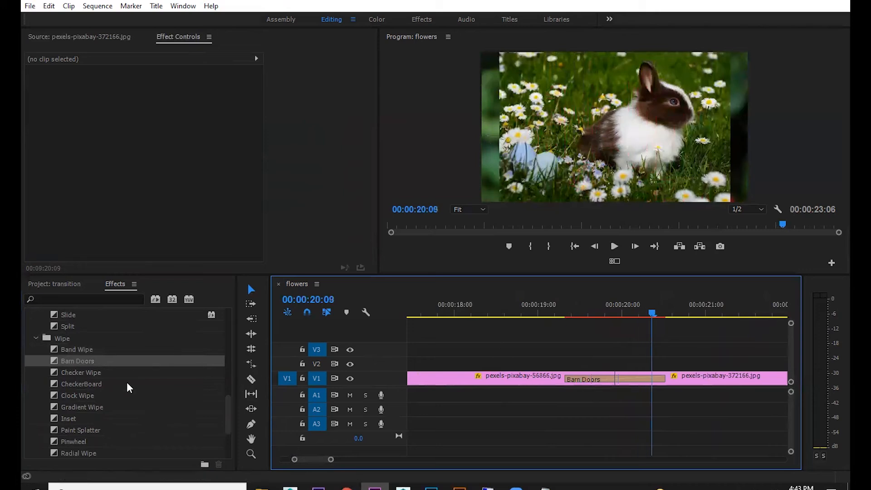
key("ctrl+z")
Preview the Clock Wipe transition between pexels-pixabay-56866.jpg and pexels-pixabay-372166.jpg, and undo it.
scroll(88, 370, "down", 2)
left_click_drag(80, 372, 618, 380)
left_click_drag(576, 301, 563, 302)
key("space")
left_click_drag(640, 310, 612, 313)
key("ctrl+z")
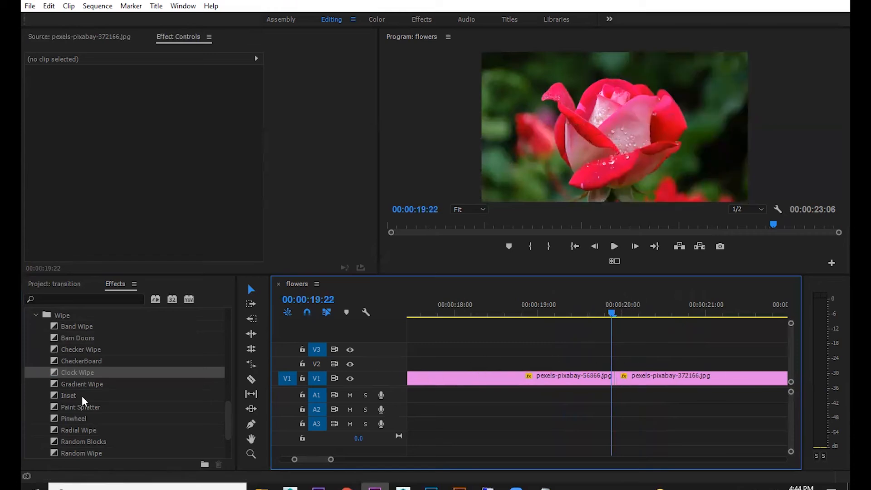
Apply Gradient Wipe with softness 10 between pexels-pixabay-56866.jpg and pexels-pixabay-372166.jpg, and play and scrub through it.
scroll(82, 395, "down", 1)
left_click_drag(86, 363, 613, 378)
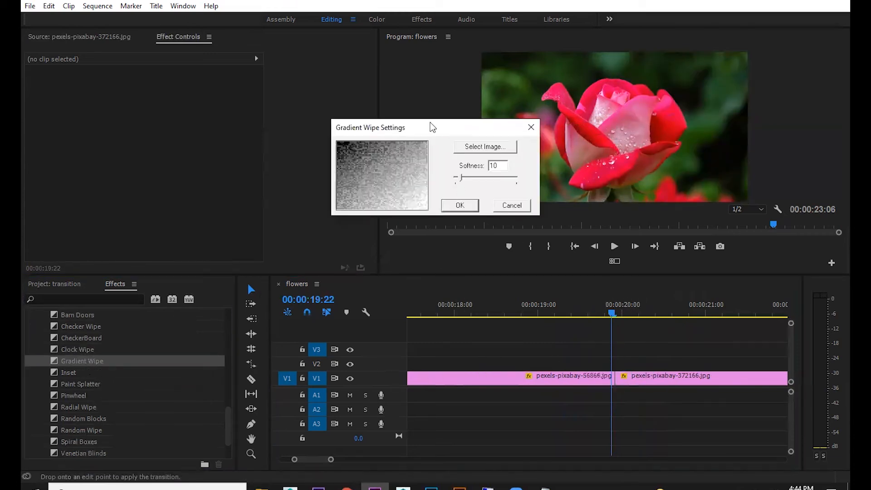
left_click_drag(432, 127, 353, 125)
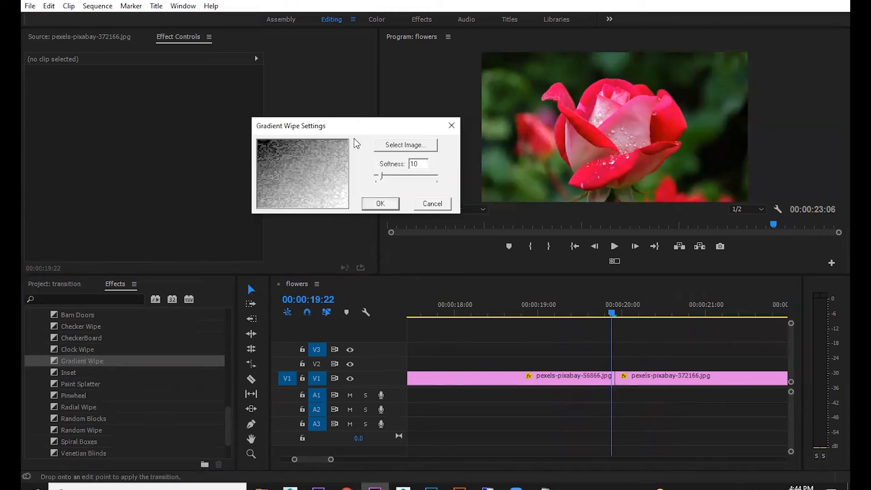
left_click(381, 205)
left_click(572, 308)
key("space")
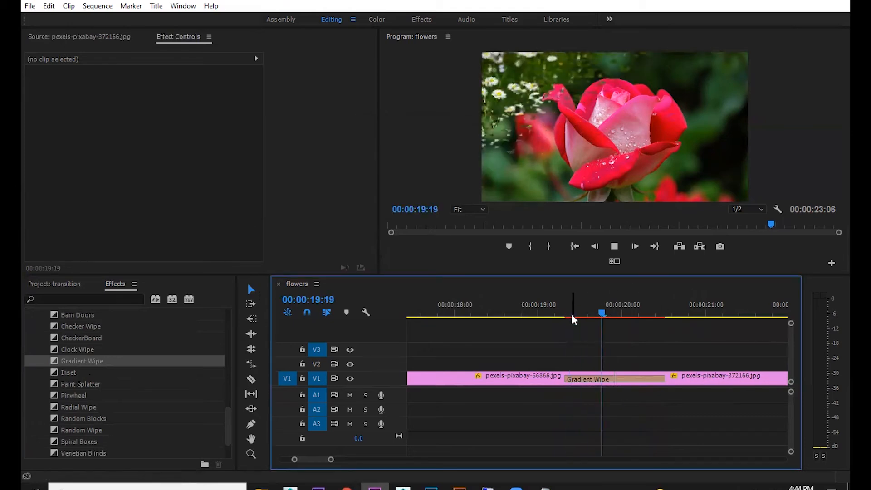
left_click_drag(654, 315, 631, 312)
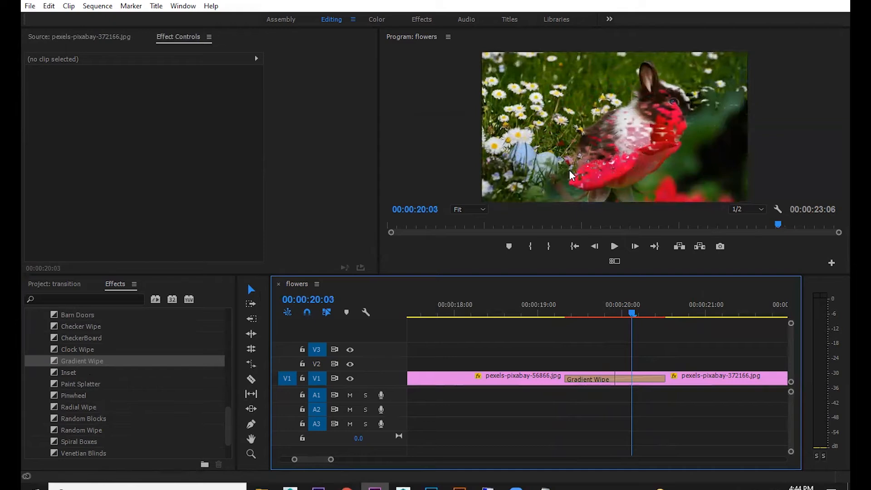
Undo the Gradient Wipe, reapply it with softness 85 between pexels-pixabay-56866.jpg and pexels-pixabay-372166.jpg, and play through it.
key("ctrl+z")
left_click(92, 363)
left_click_drag(92, 363, 617, 380)
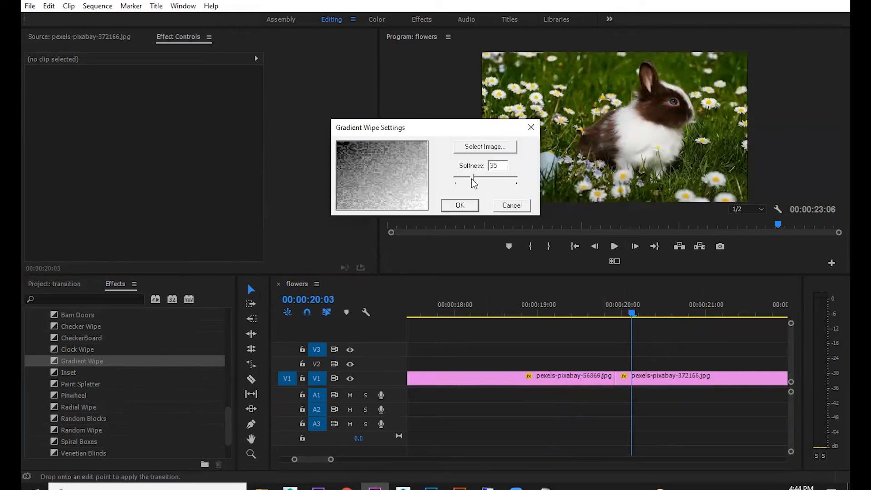
left_click(460, 205)
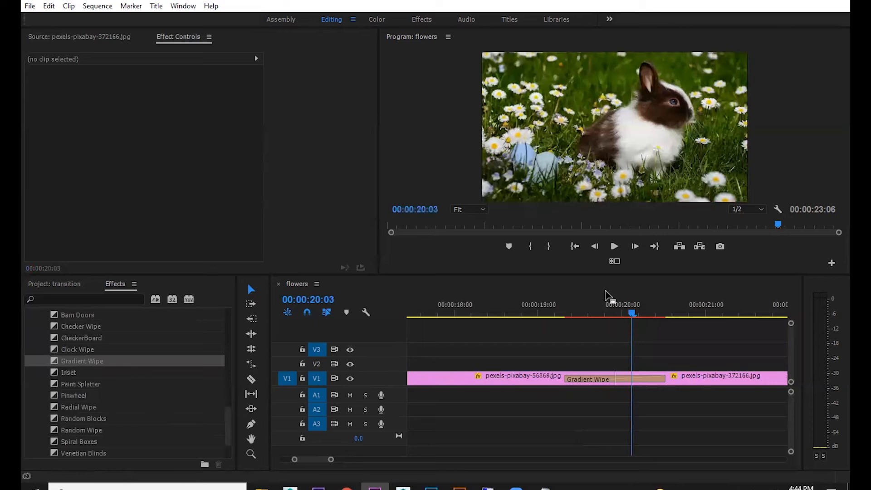
left_click(562, 301)
key("space")
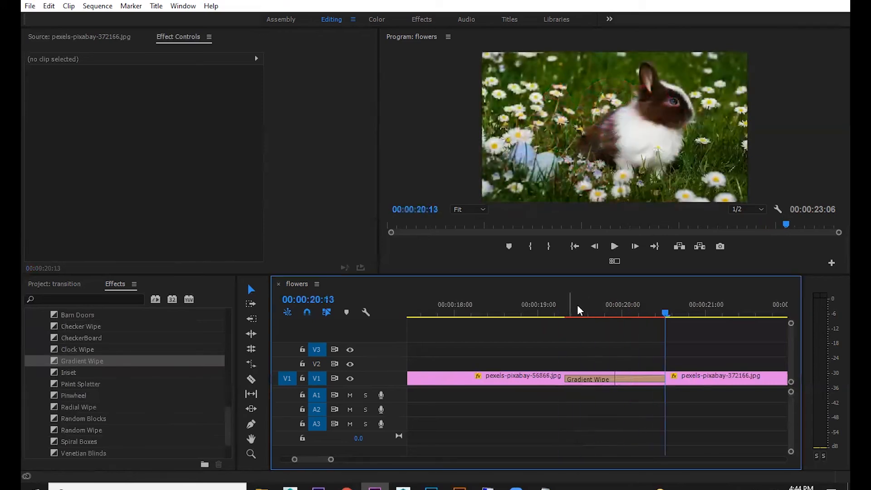
Change the softness in the Gradient Wipe's custom settings and scrub back to the middle of the transition.
left_click(638, 378)
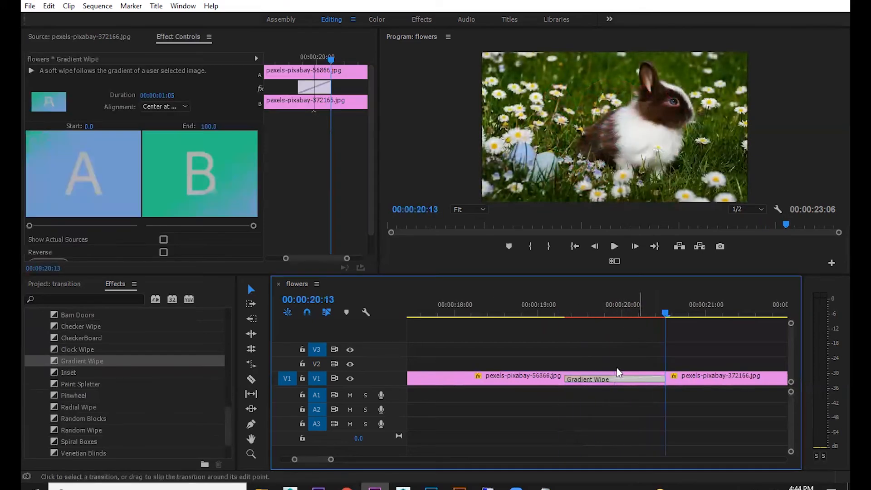
scroll(172, 224, "down", 1)
left_click(57, 241)
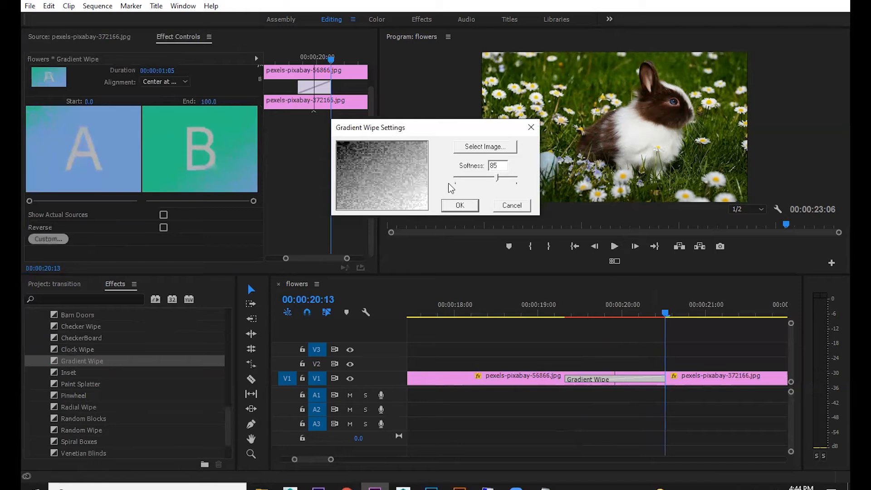
left_click_drag(498, 178, 454, 176)
left_click(460, 205)
left_click_drag(665, 309, 617, 306)
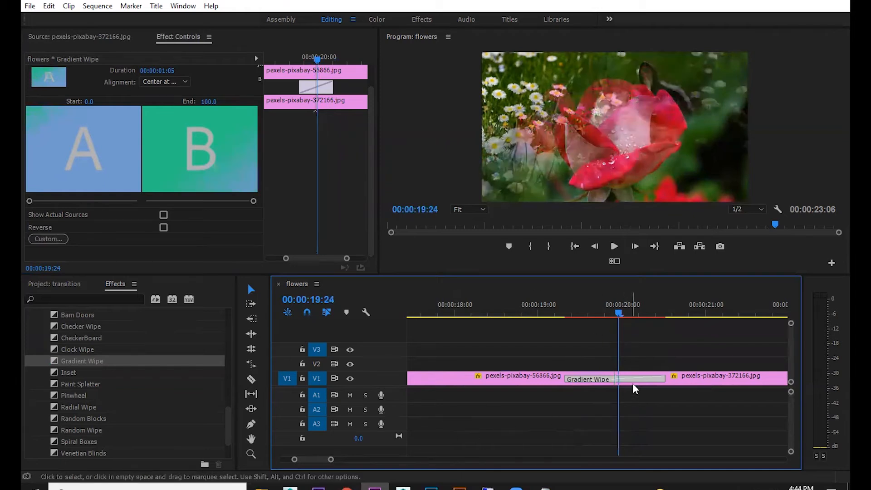
Delete the Split transition between pexels-pixabay-36762.jpg and pexels-pixabay-56866.jpg.
key("minus")
key("minus")
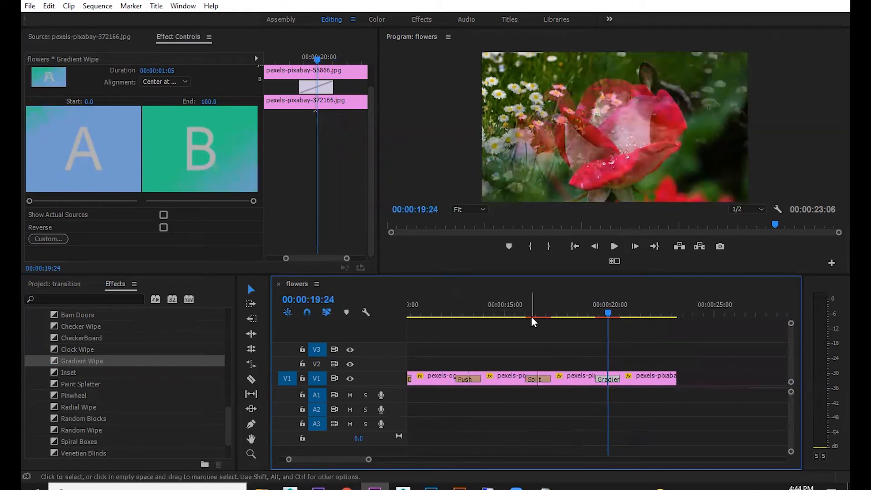
left_click(531, 317)
key("equal")
left_click(630, 379)
key("Delete")
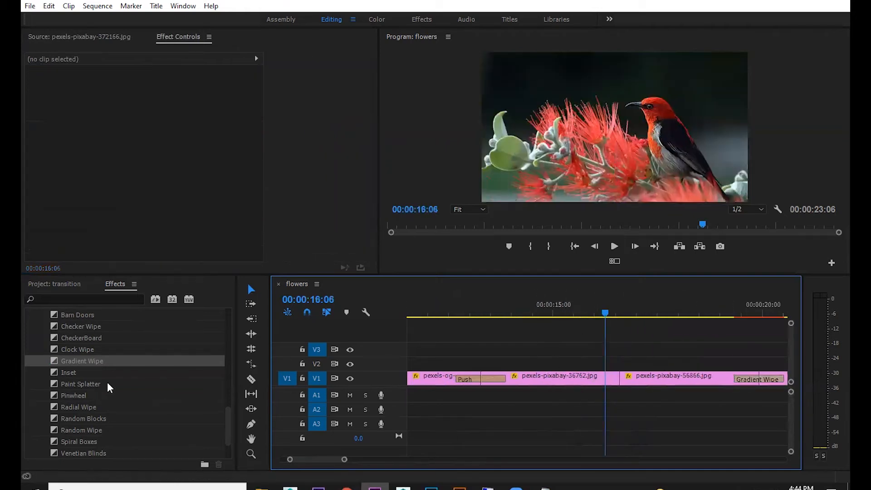
Apply the Inset transition between pexels-pixabay-36762.jpg and pexels-pixabay-56866.jpg, play through it, and select it.
scroll(82, 357, "down", 1)
left_click_drag(69, 339, 620, 379)
key("space")
key("space")
left_click(620, 381)
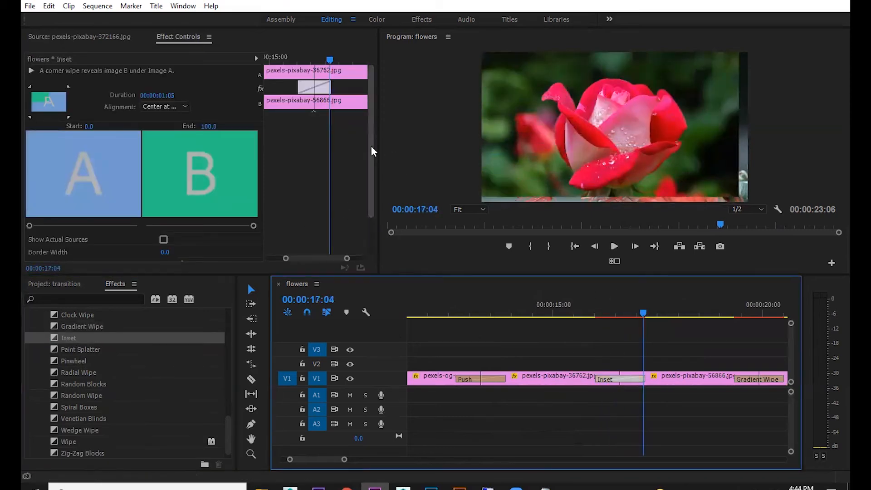
Reverse the Inset transition and scrub through it, then turn Reverse off and check the original direction.
left_click_drag(371, 146, 371, 187)
left_click(164, 228)
left_click(620, 313)
mouse_move(621, 313)
left_mouse_down()
mouse_move(599, 314)
mouse_move(627, 314)
mouse_move(608, 314)
left_mouse_up()
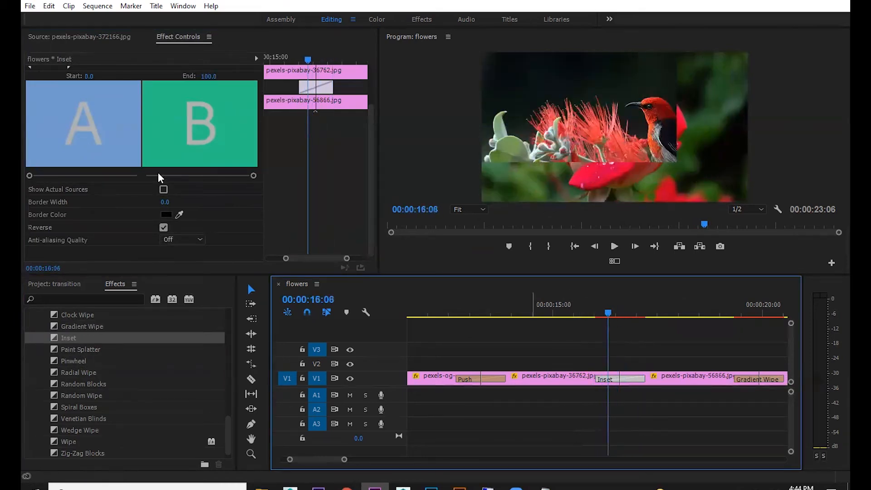
left_click(163, 227)
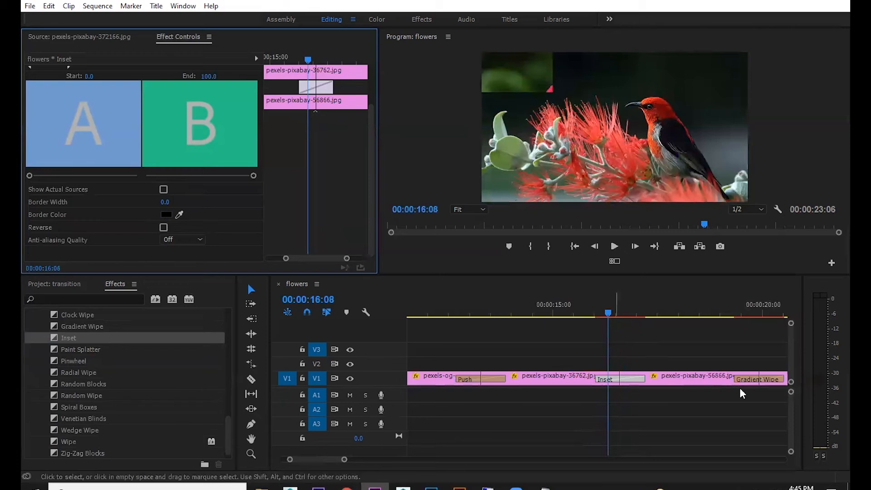
left_click(616, 314)
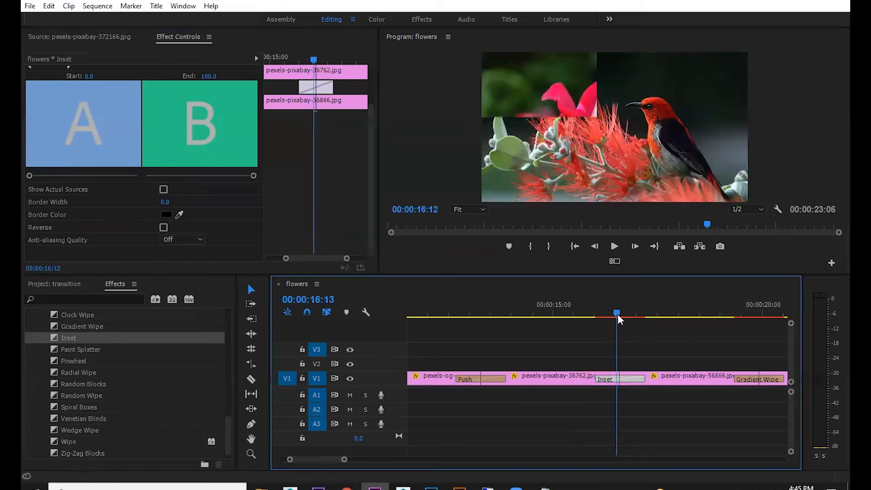
Set the Inset transition's border width to 1.1 and try to choose a border colour, closing the unresponsive colour picker and crash dialog.
left_click(167, 212)
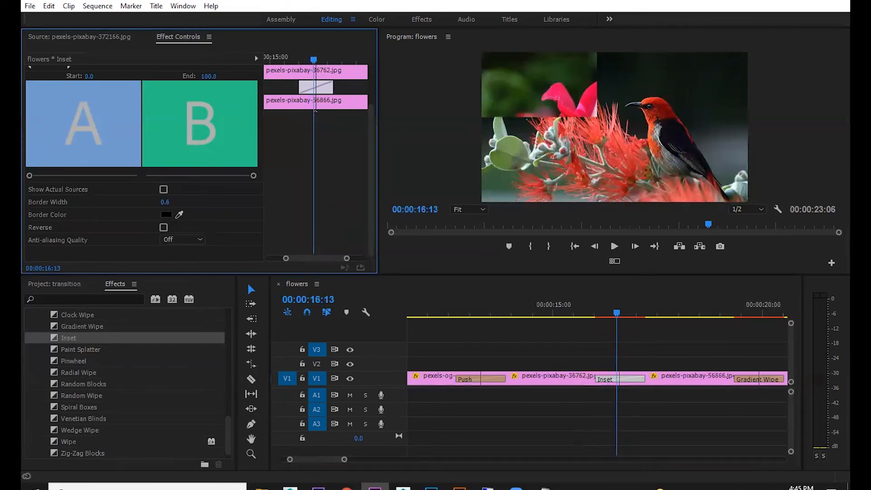
left_click(167, 213)
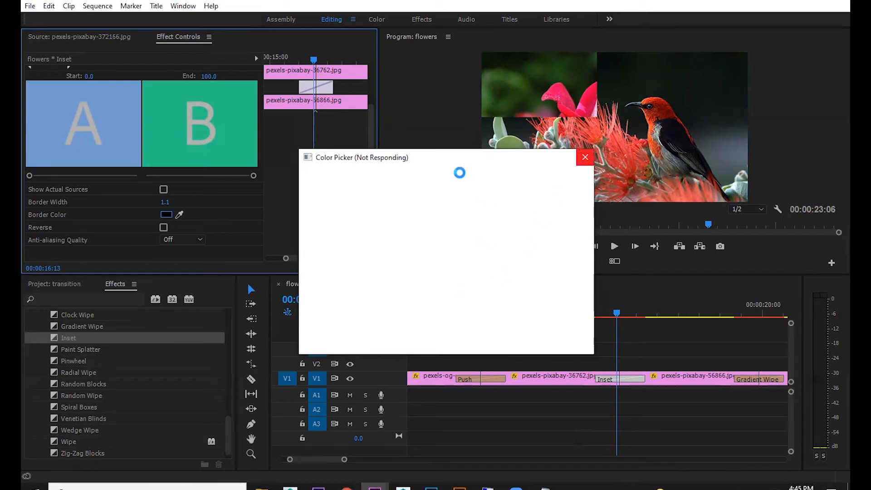
left_click_drag(451, 160, 482, 159)
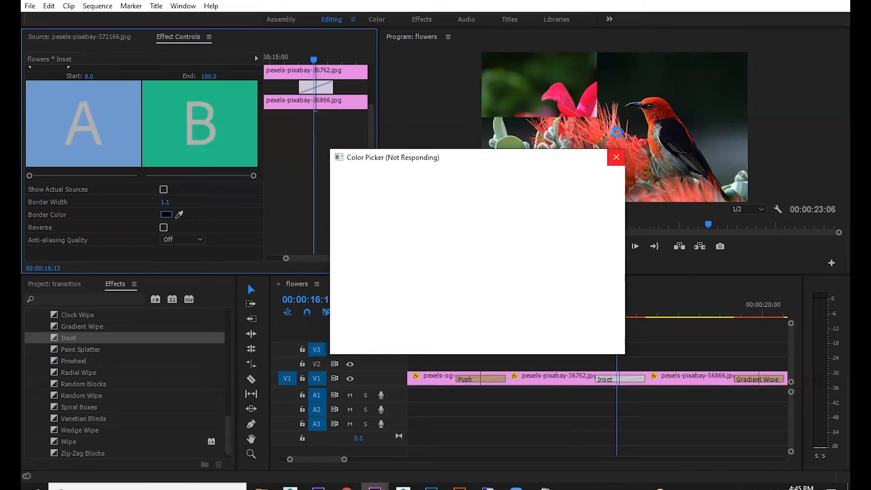
left_click(616, 159)
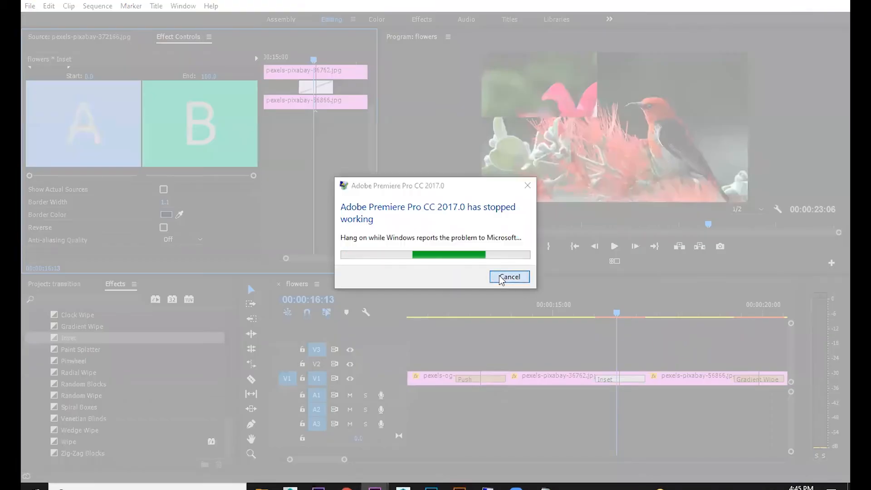
left_click(504, 276)
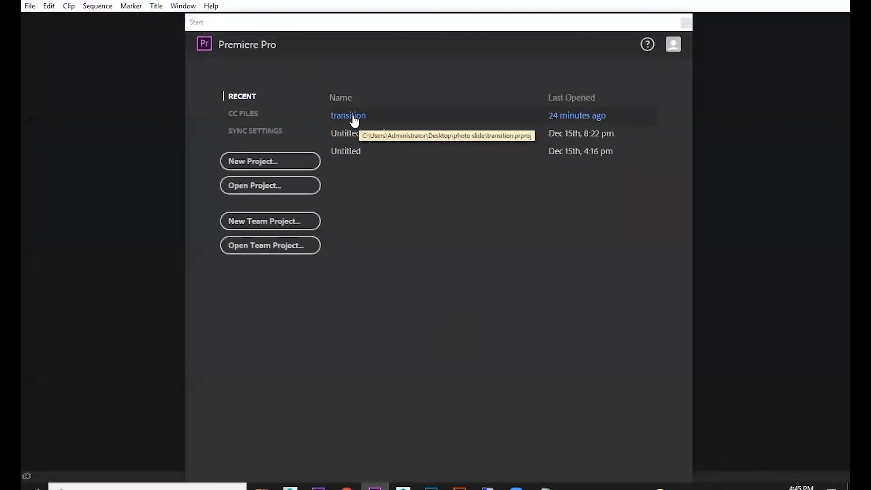
Reopen the transition project, then open transition-1.prproj from the Adobe Premiere Pro Auto-Save folder inside photo slide in File Explorer.
left_click(348, 115)
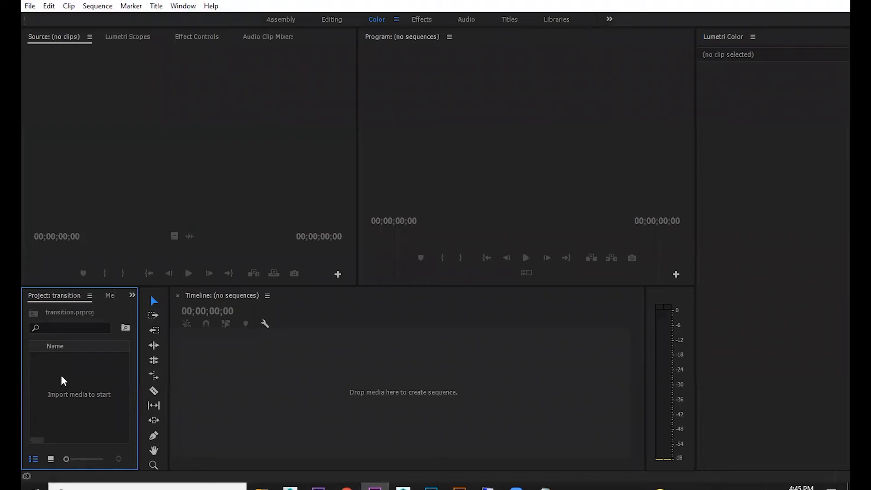
left_click(788, 2)
double_click(86, 190)
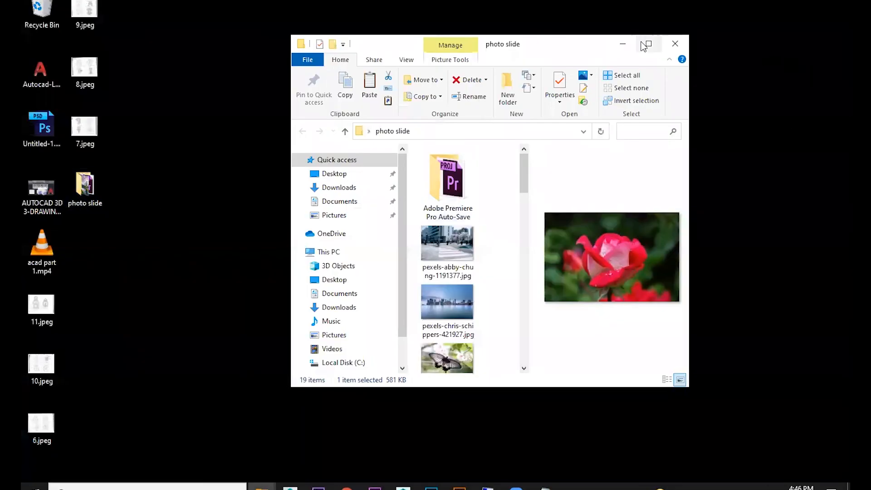
left_click(648, 43)
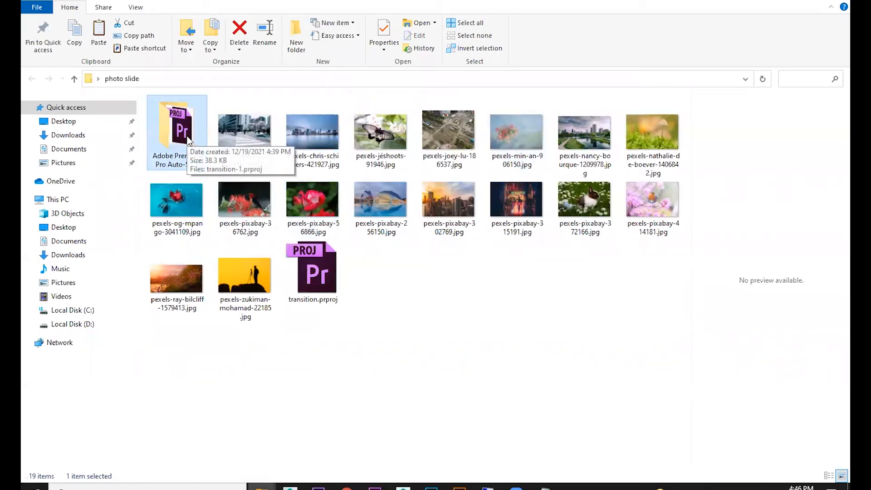
double_click(188, 138)
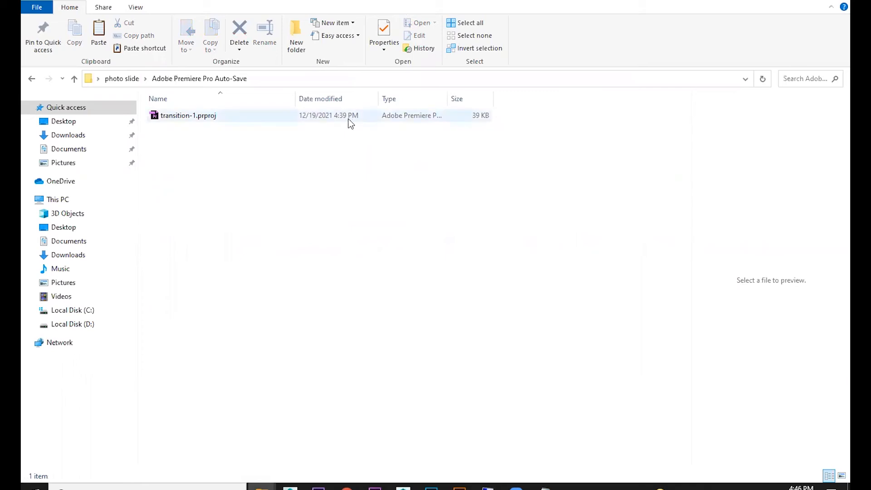
double_click(162, 116)
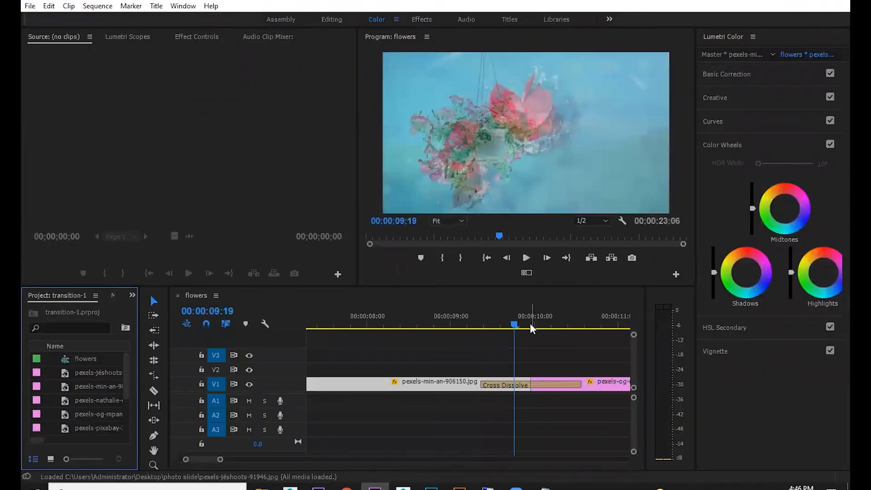
Examine the whole recovered flowers sequence to see which transitions it still contains.
key("minus")
key("minus")
key("minus")
key("minus")
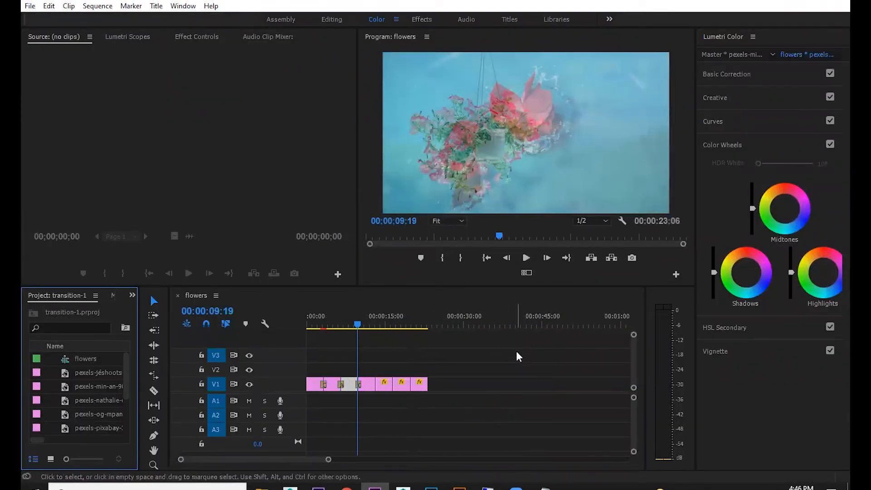
key("equal")
key("equal")
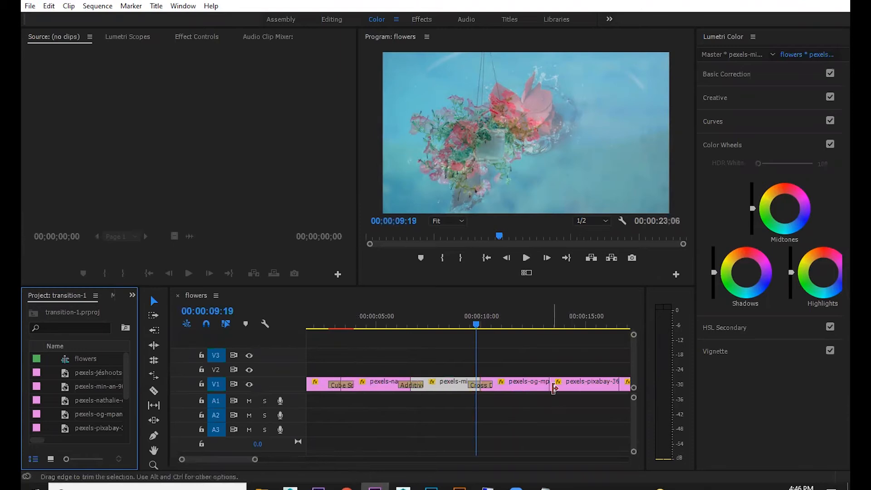
key("minus")
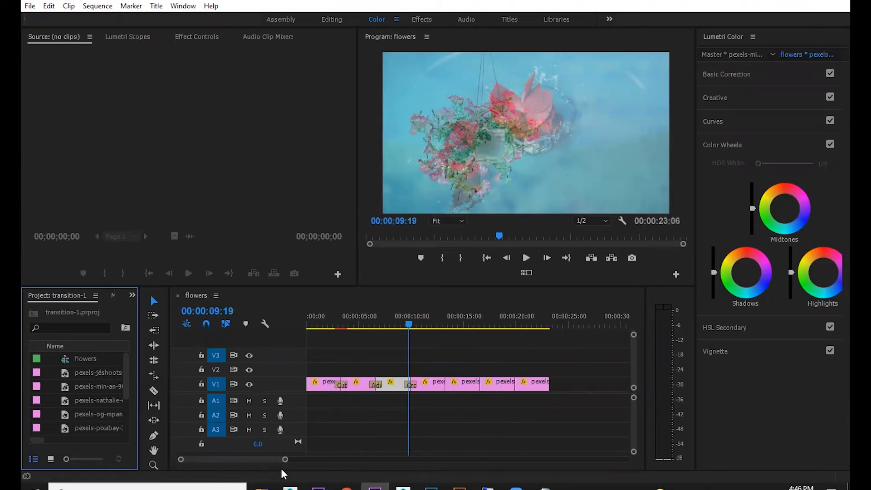
Check the photo slide folder and its Adobe Premiere Pro Auto-Save folder in File Explorer for other project versions, and return to Premiere Pro.
mouse_move(262, 487)
left_click(330, 439)
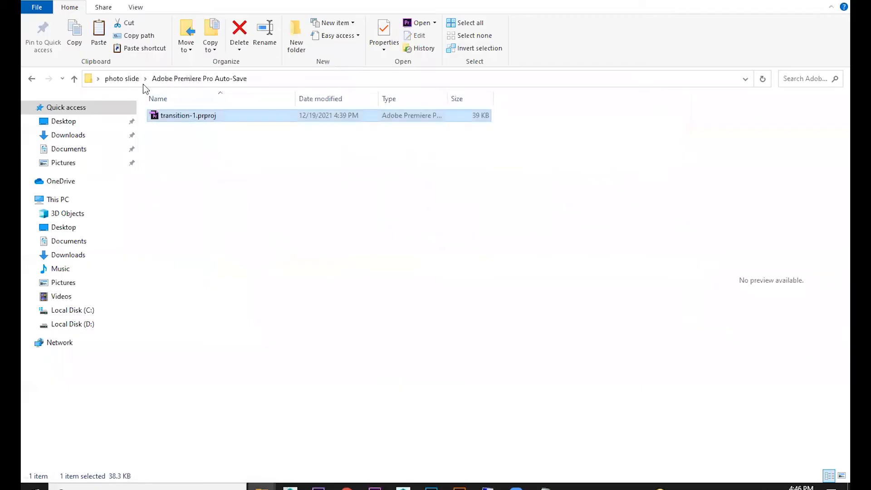
left_click(121, 78)
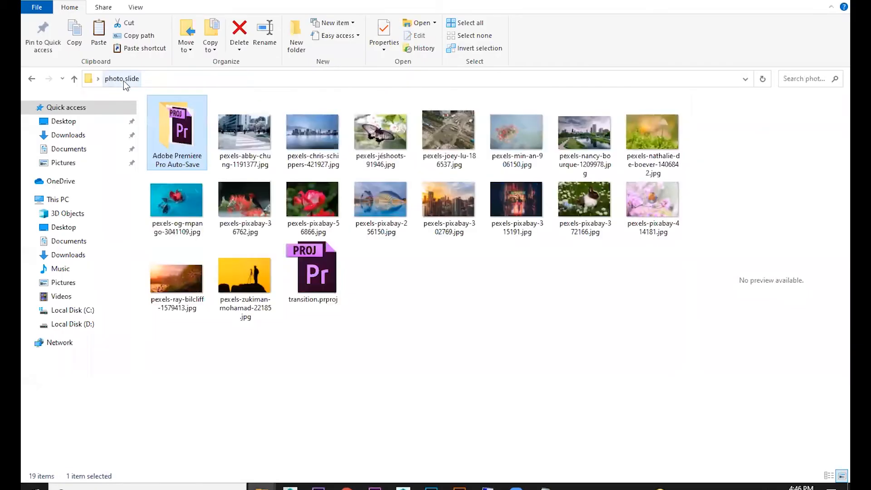
left_click(319, 275)
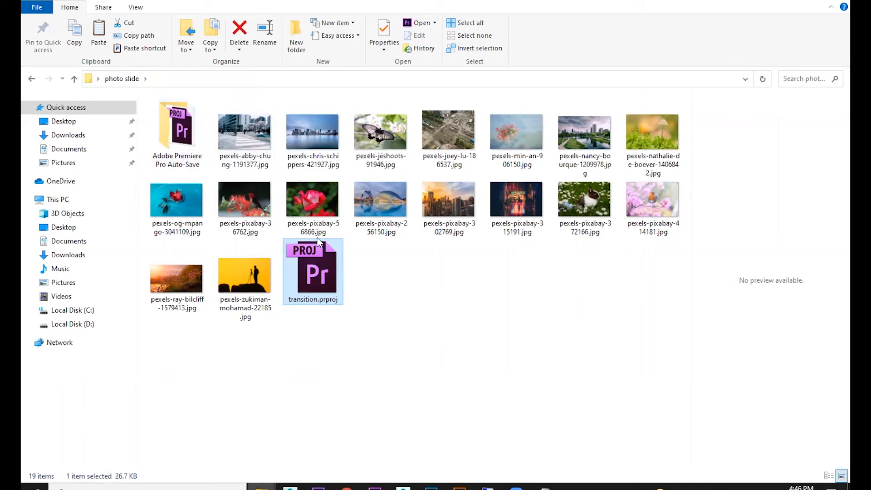
double_click(191, 142)
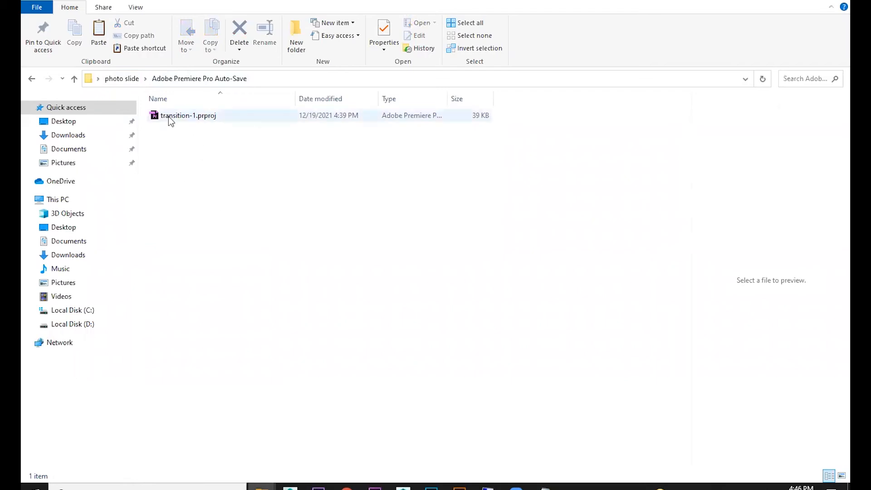
left_click(784, 1)
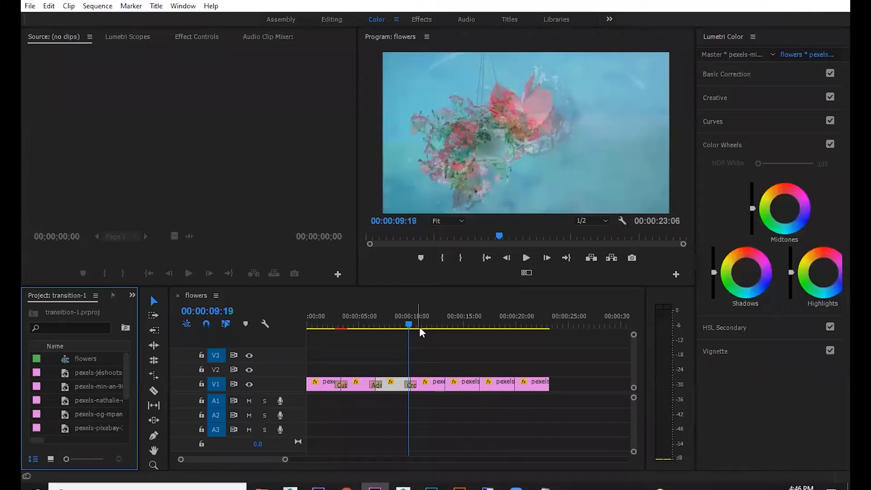
Move the playhead to 00:00:12:05 in the flowers sequence and widen the project area beside the timeline.
left_click_drag(418, 327, 436, 328)
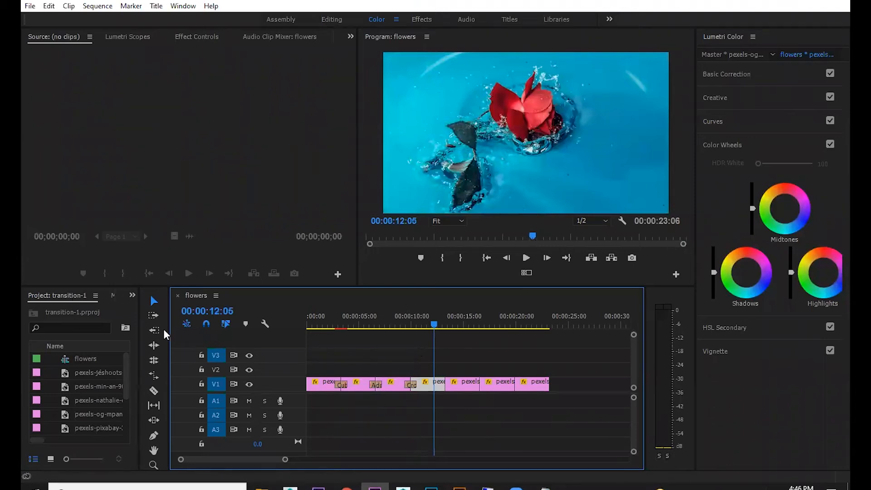
left_click_drag(170, 331, 255, 331)
left_click_drag(139, 303, 234, 303)
left_click(144, 295)
right_click(135, 293)
left_click(147, 301)
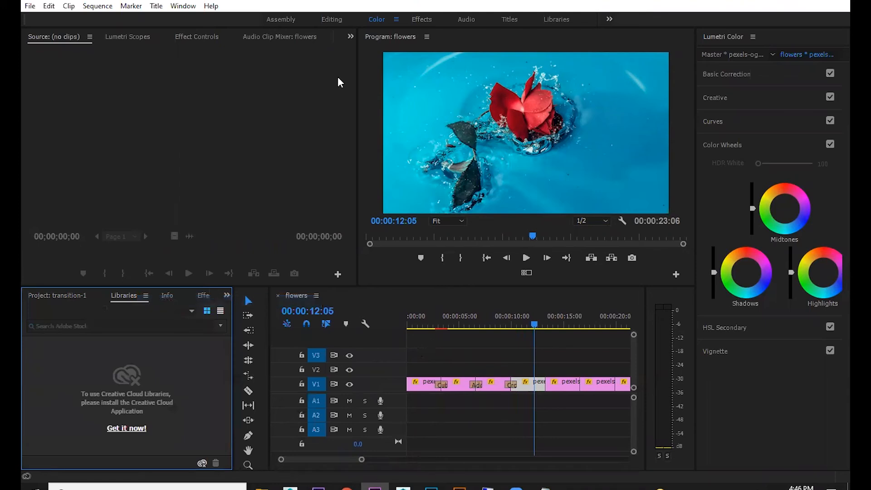
Switch to the Editing workspace and expand the Video Transitions category in the effects list.
left_click(329, 19)
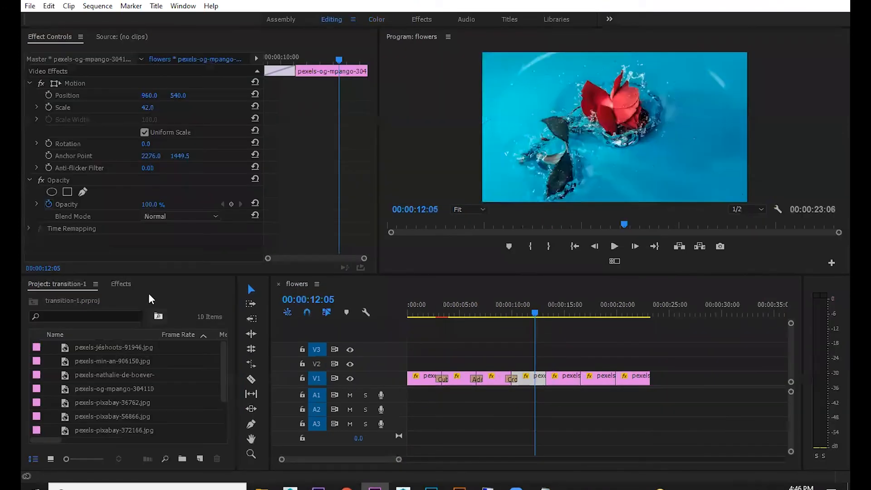
left_click(122, 285)
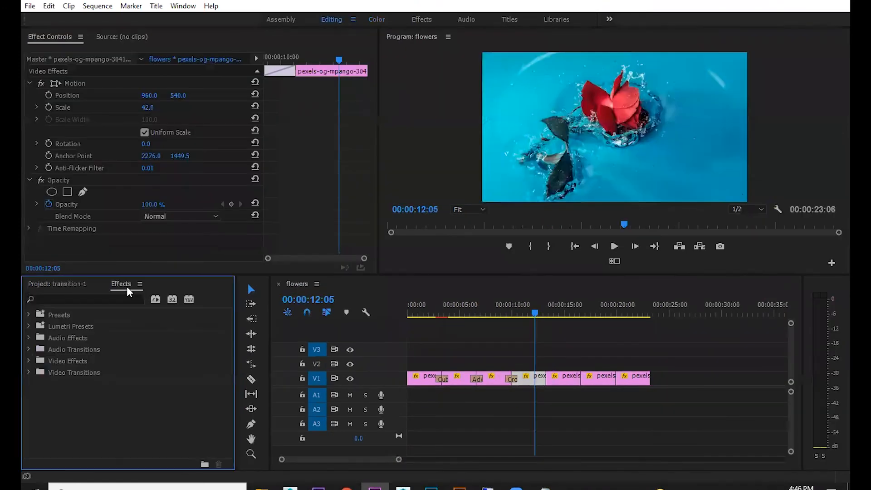
left_click(29, 372)
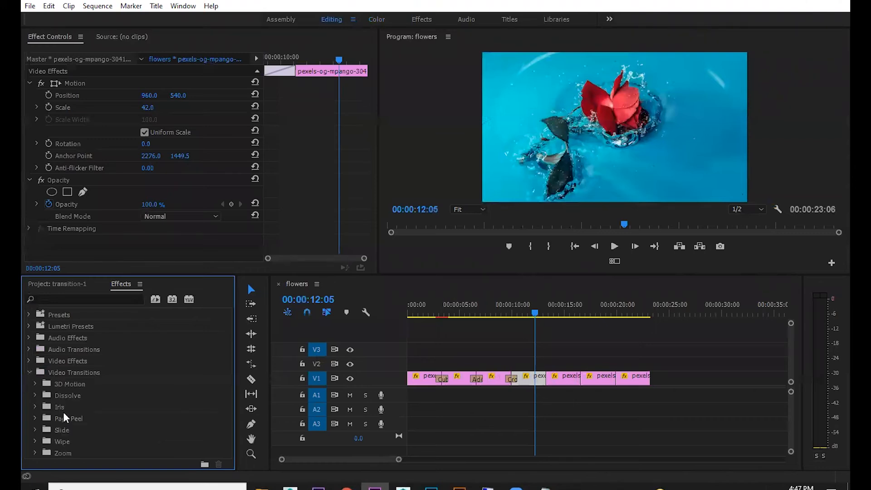
Apply the Paint Splatter transition from the Wipe group between the fourth and fifth clips and play it.
left_click(62, 416)
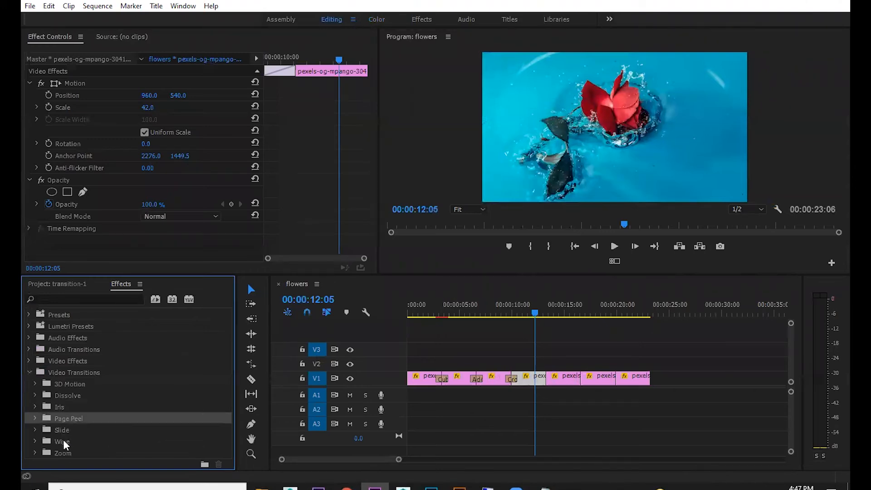
left_click(35, 442)
scroll(65, 443, "down", 4)
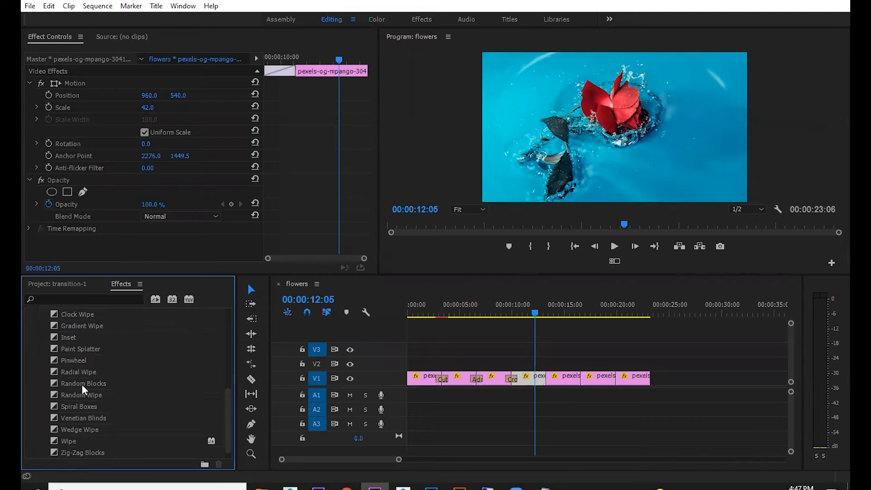
left_click_drag(80, 352, 544, 378)
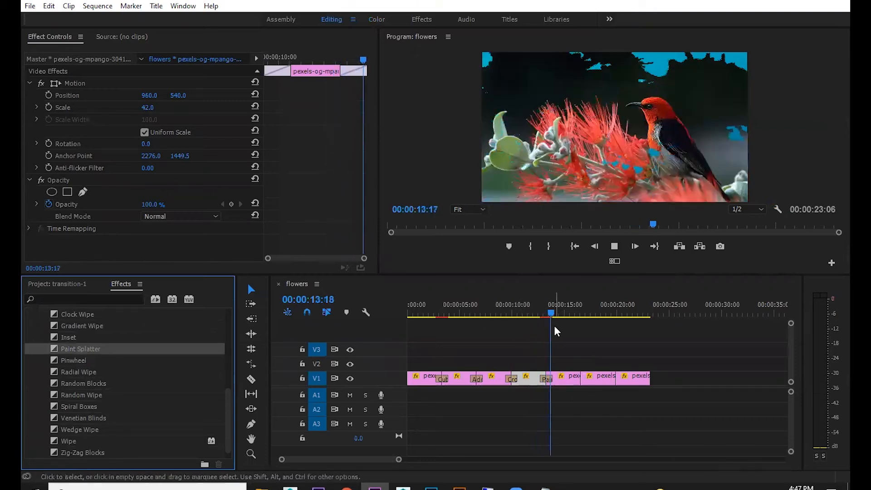
key("space")
Try the Wipe transition on the cut between the fifth and sixth clips and play across it.
scroll(91, 415, "down", 1)
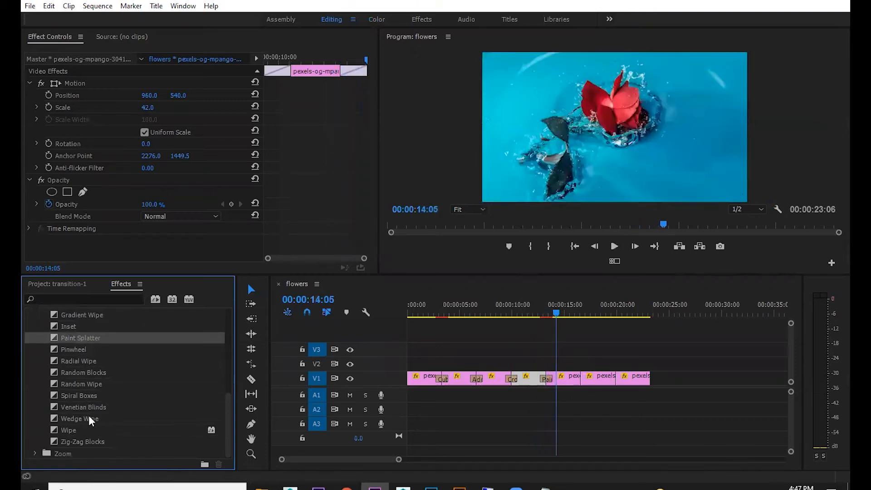
left_click(83, 430)
left_click_drag(83, 430, 579, 379)
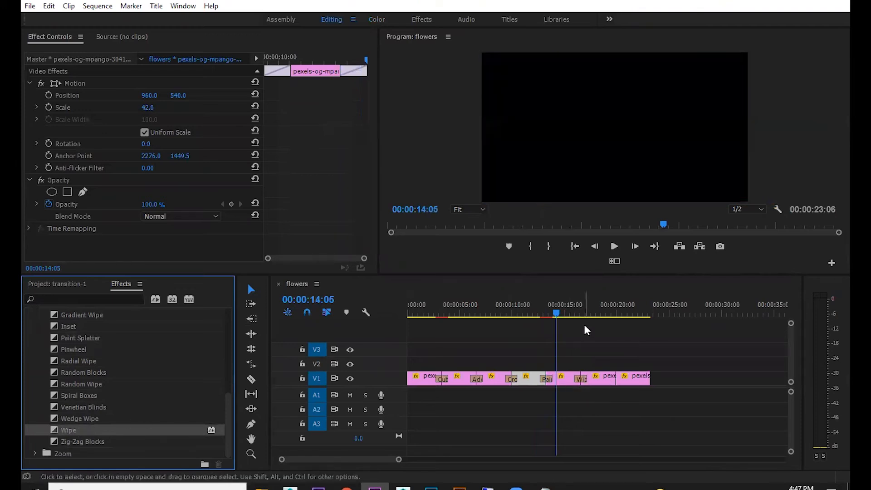
left_click(572, 307)
key("space")
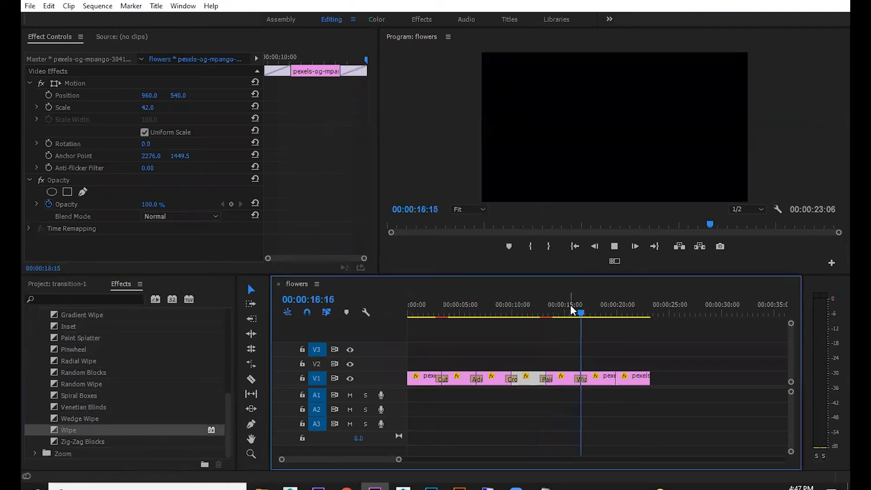
left_click(580, 313)
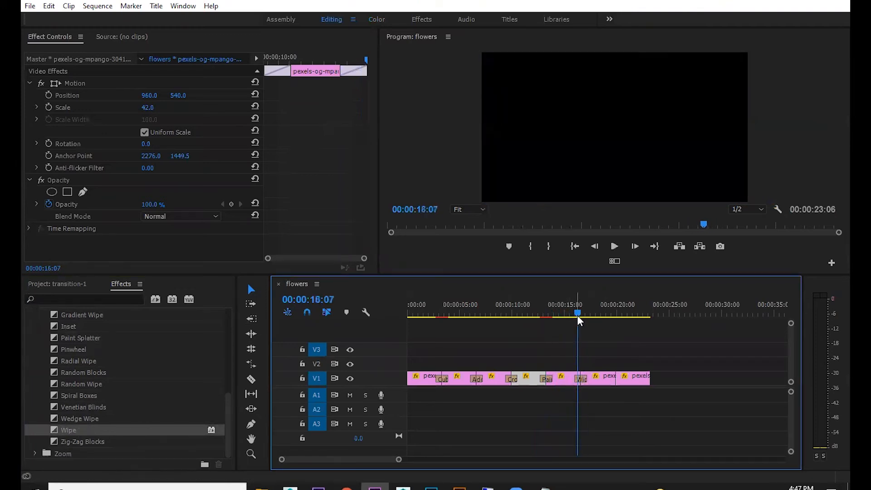
Replay the Paint Splatter transition up to 00:00:13:23 and save the project.
left_click_drag(579, 314, 550, 313)
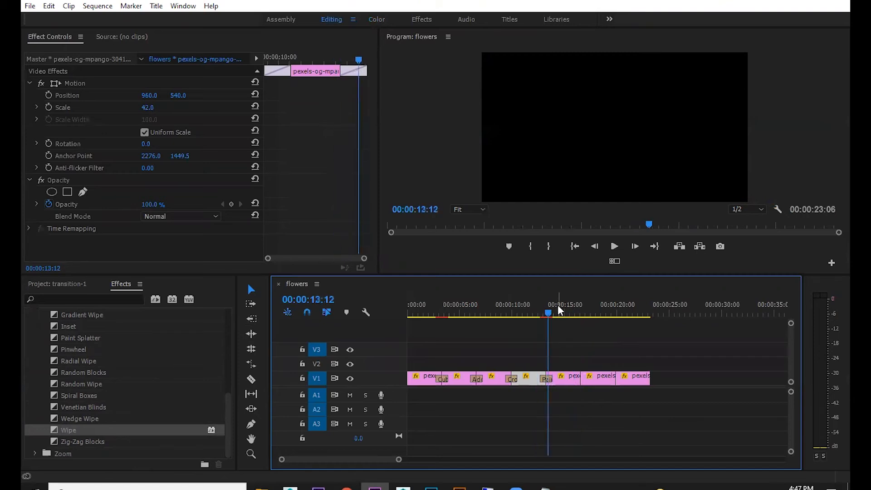
key("equal")
key("equal")
key("space")
key("space")
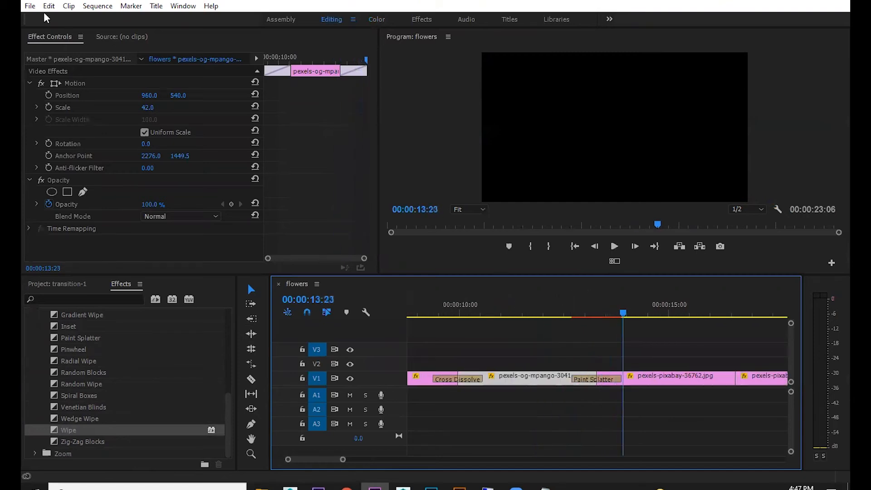
left_click(29, 8)
left_click(73, 125)
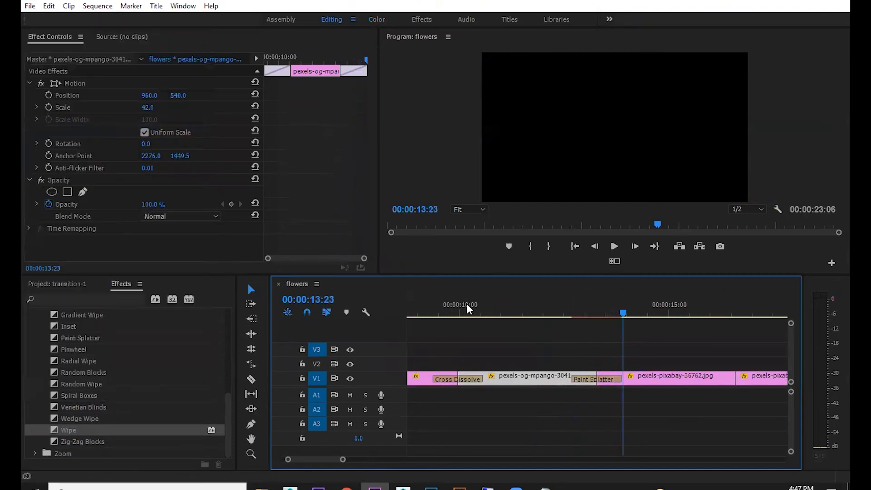
left_click(217, 56)
left_click(571, 405)
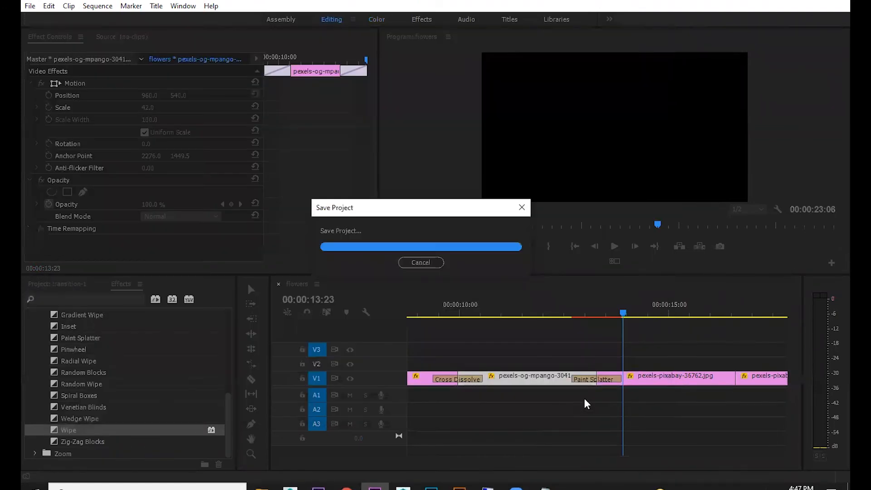
Play the flowers sequence from near its start to check the preview image.
left_click(585, 317)
key("minus")
key("minus")
key("minus")
key("minus")
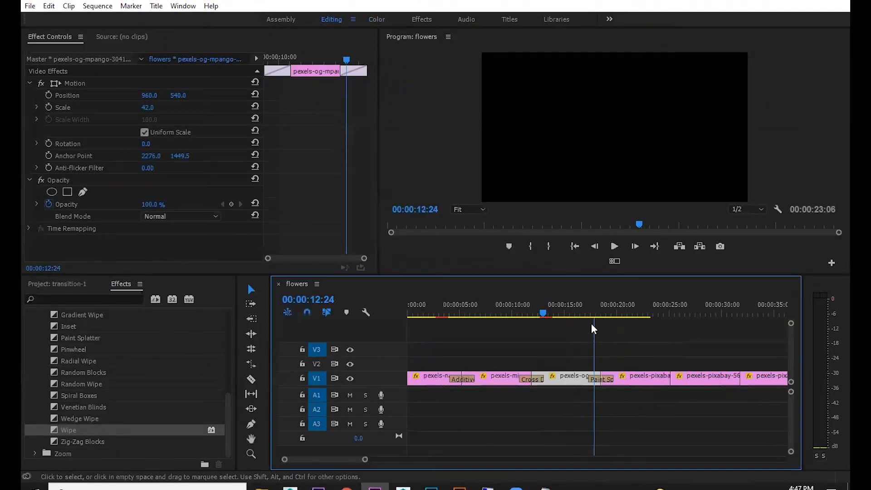
left_click_drag(442, 314, 414, 314)
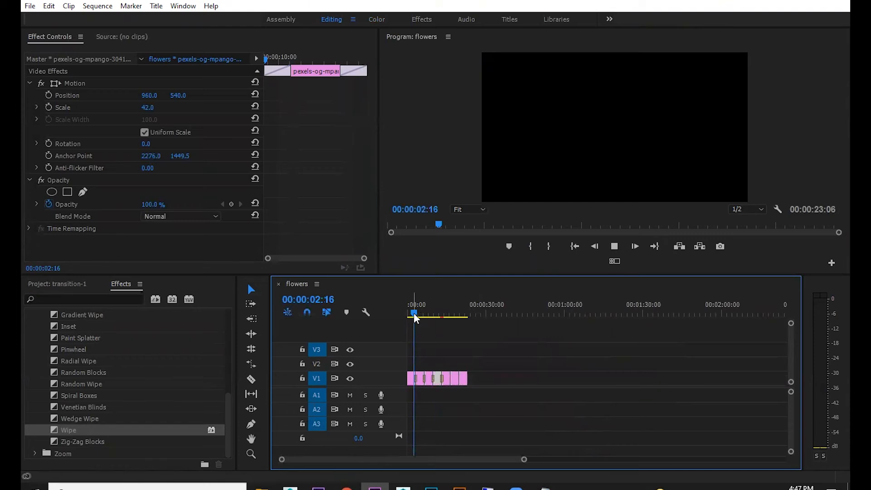
key("minus")
key("minus")
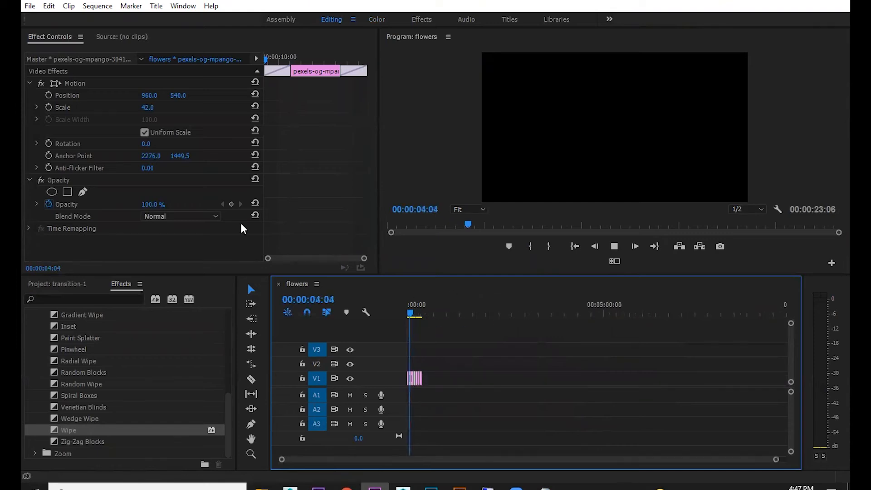
key("equal")
key("equal")
left_click(29, 5)
mouse_move(191, 57)
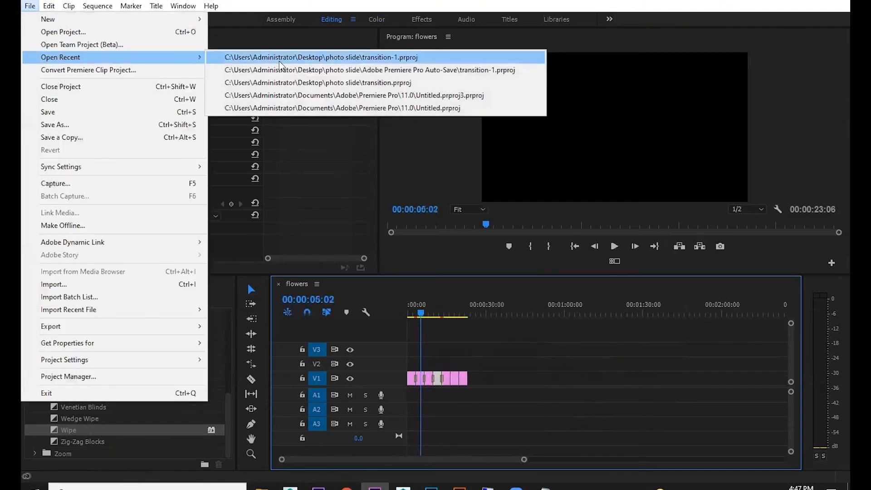
left_click(604, 393)
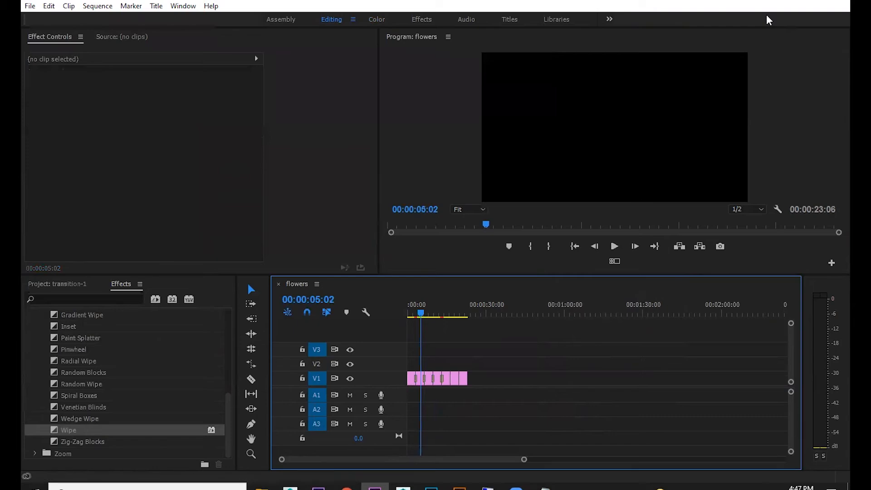
left_click(787, 2)
double_click(93, 184)
double_click(383, 278)
Inspect the second clip in the Source monitor and review its effect controls.
key("=")
key("=")
key("space")
key("space")
double_click(458, 380)
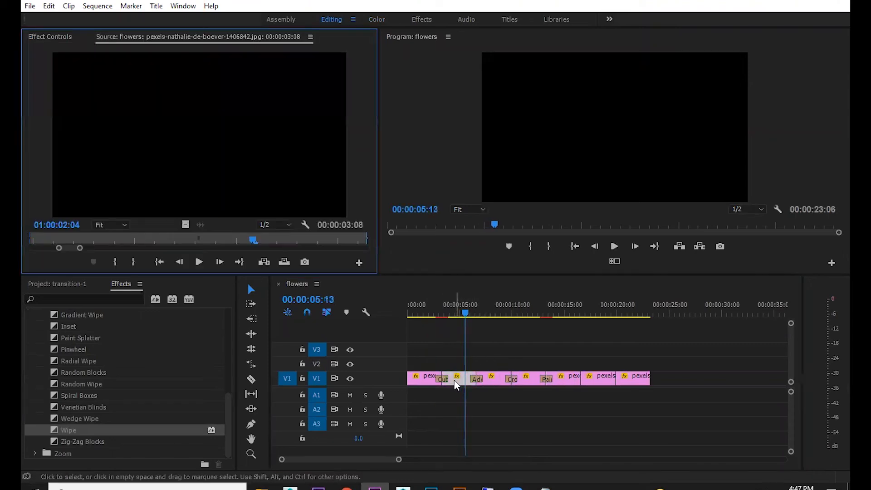
left_click(49, 40)
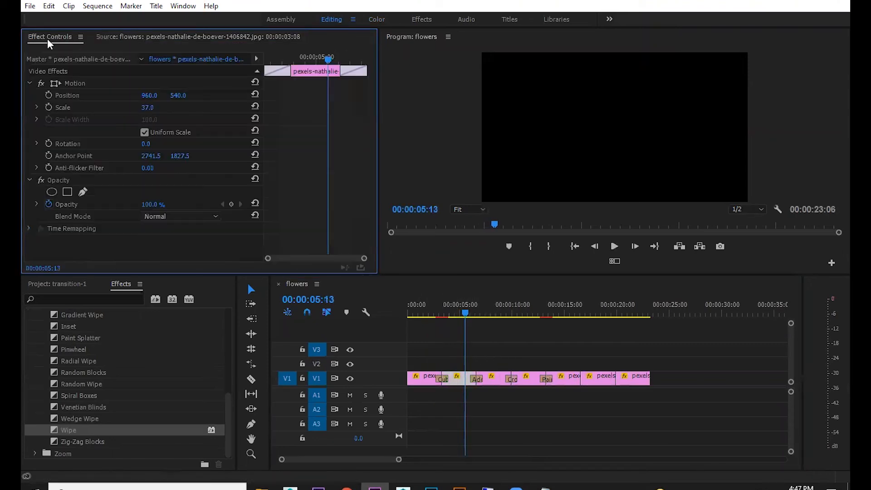
Check the preview at several points around the Paint Splatter transition, ending with the playhead at 00:00:14:13.
left_click(565, 330)
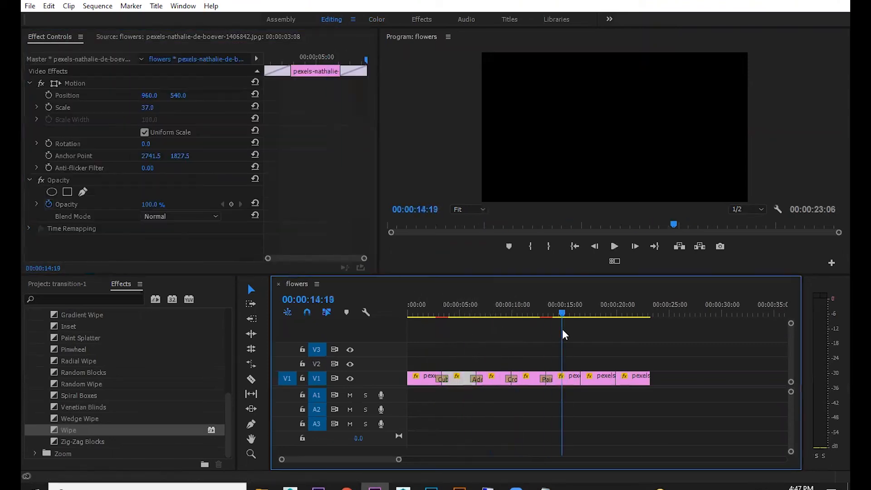
left_click(524, 338)
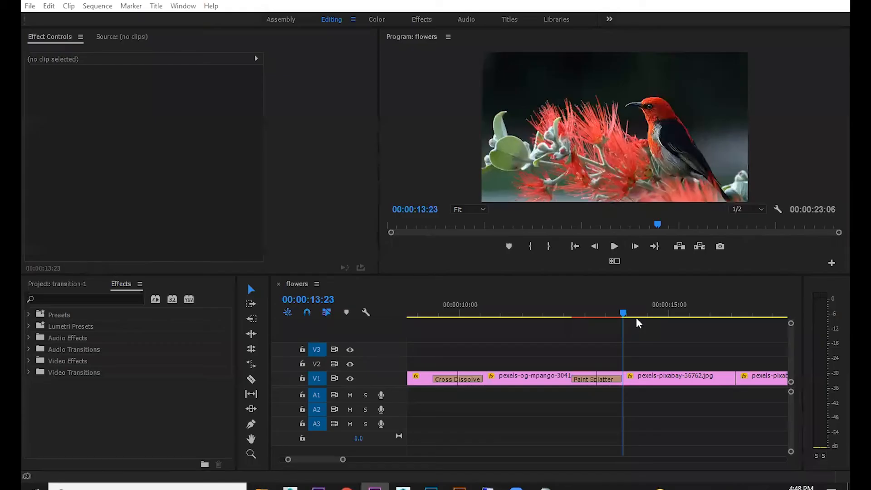
left_click(598, 313)
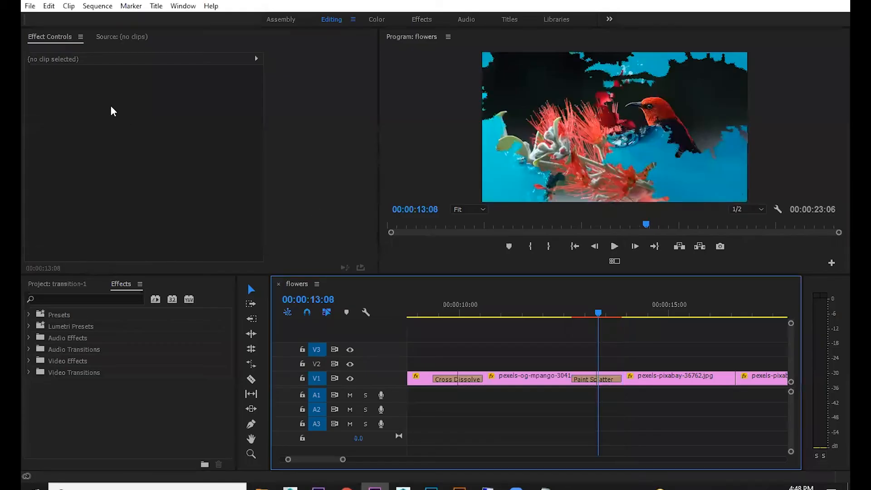
left_click(649, 313)
Set the Auto Save preference to save projects automatically every 10 minutes.
left_click(49, 7)
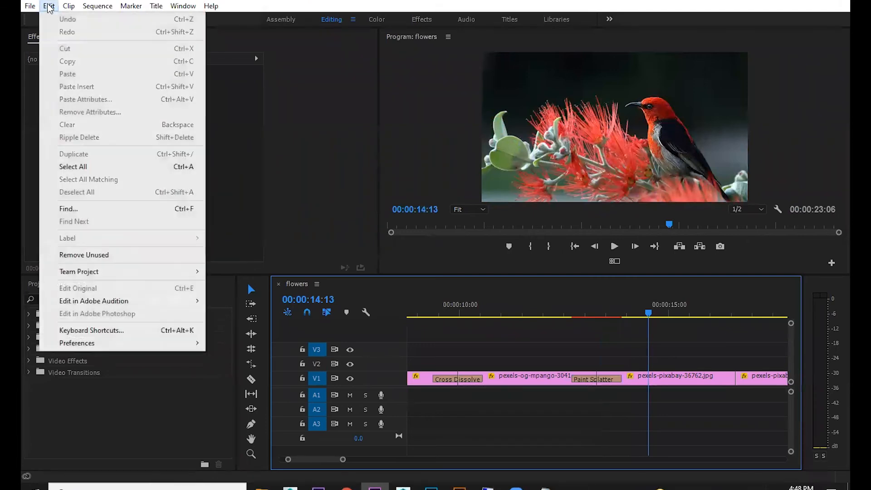
mouse_move(92, 343)
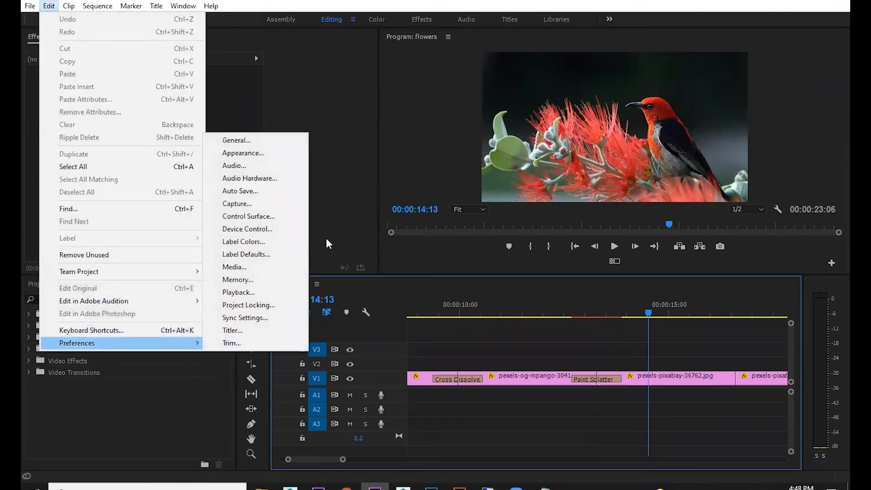
left_click(251, 193)
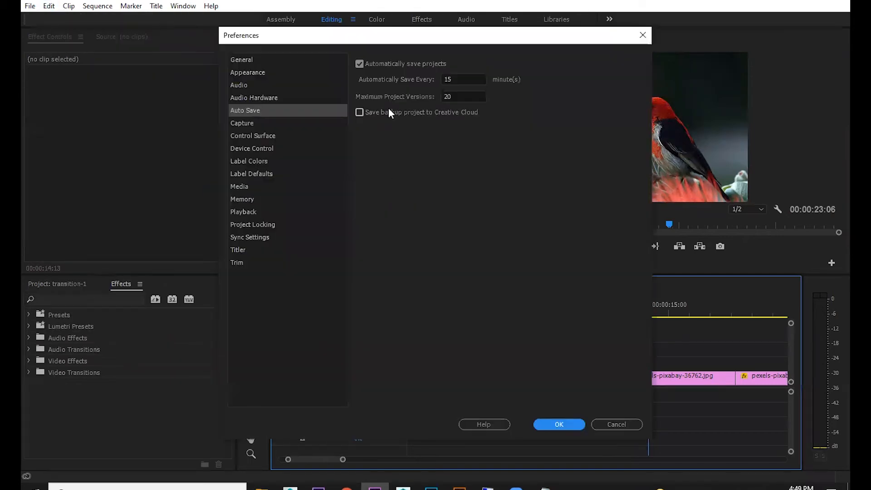
left_click(473, 85)
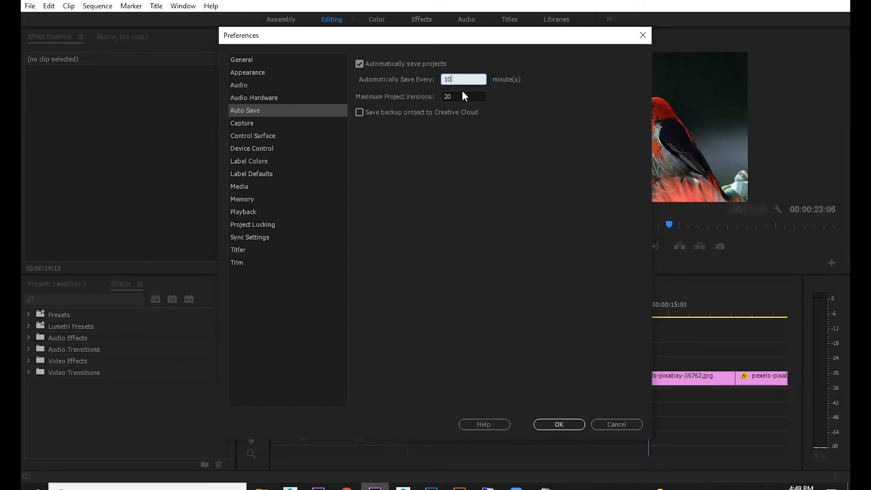
left_click(575, 425)
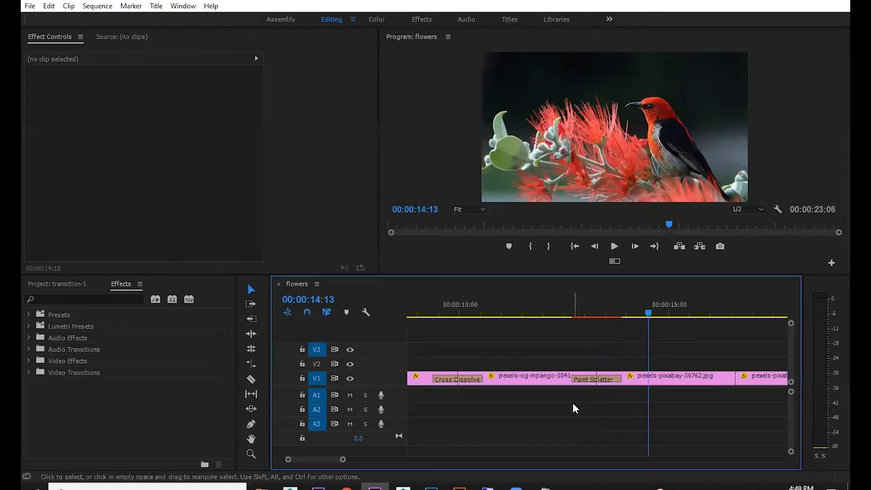
Examine the groups in the Video Effects category, including Stylize and Transition, and collapse the category again.
key("minus")
key("minus")
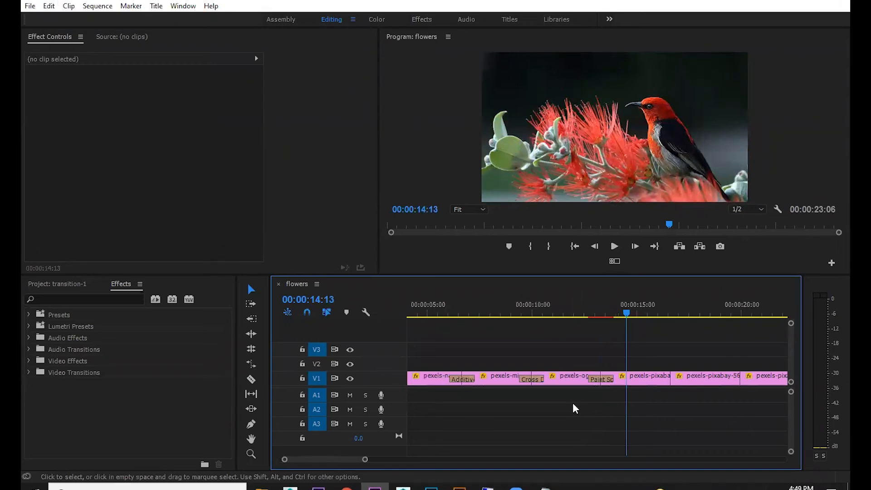
key("equal")
key("equal")
left_click(121, 285)
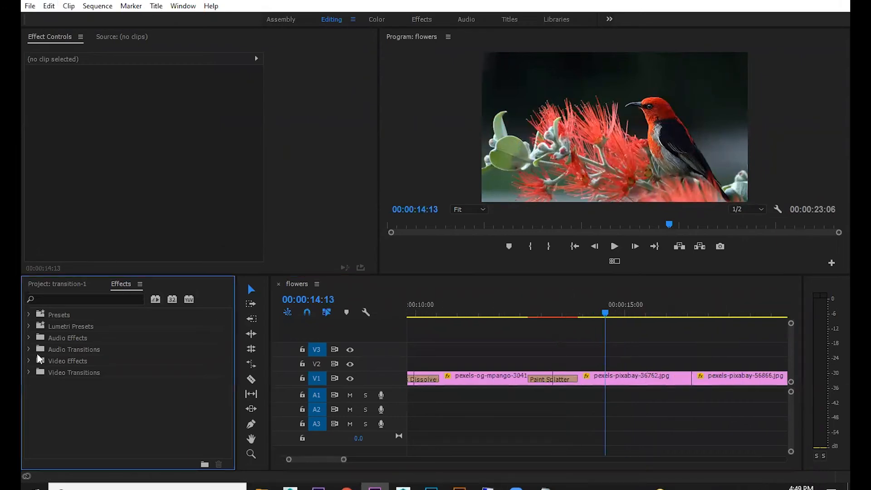
left_click(28, 361)
scroll(72, 397, "down", 3)
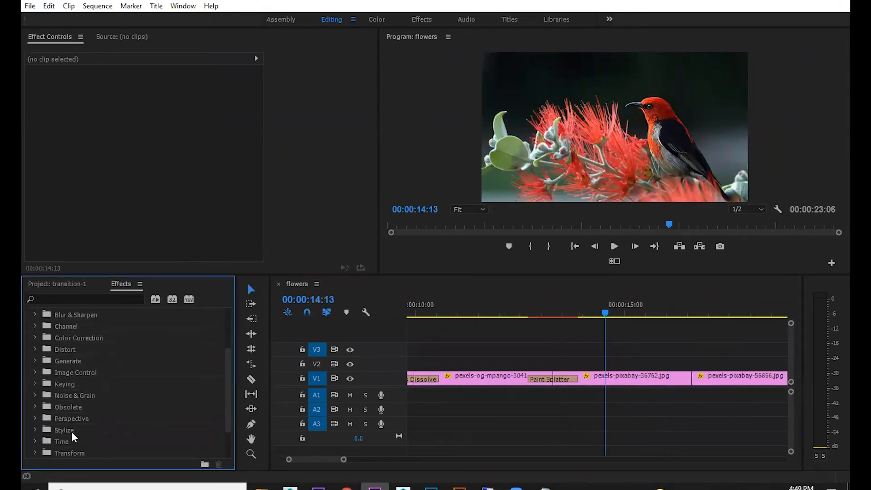
scroll(44, 403, "down", 2)
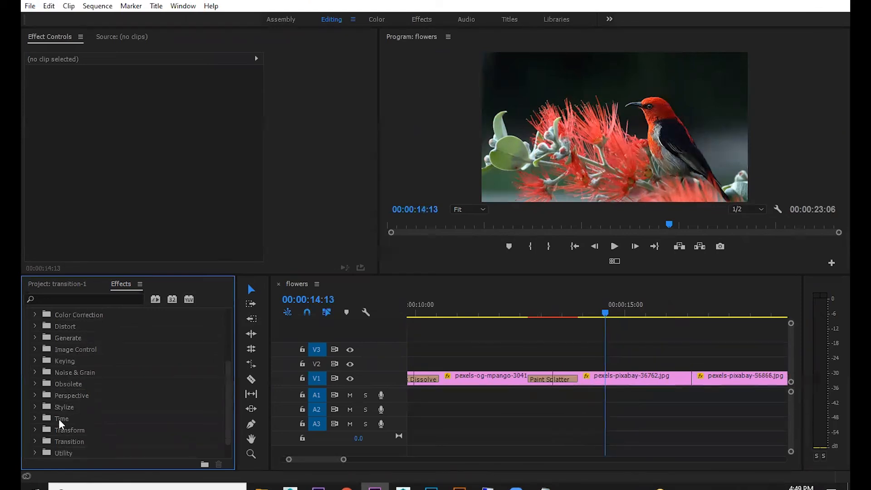
left_click(64, 408)
scroll(62, 424, "down", 2)
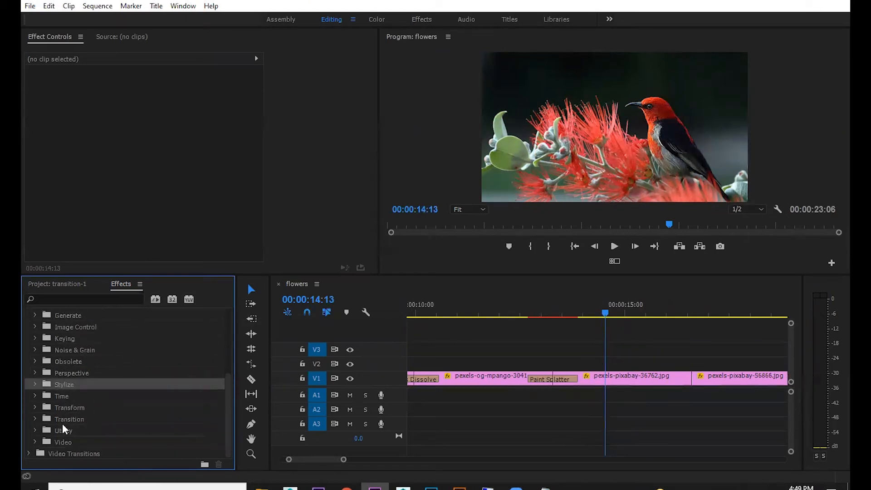
left_click(67, 416)
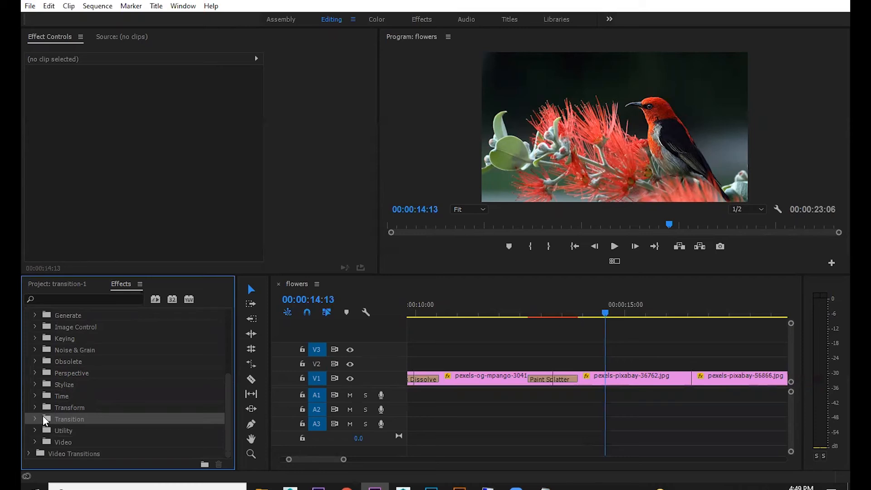
scroll(46, 417, "up", 10)
left_click(29, 362)
Expand the Video Transitions category and its Wipe group to show the individual wipe transitions.
left_click(30, 373)
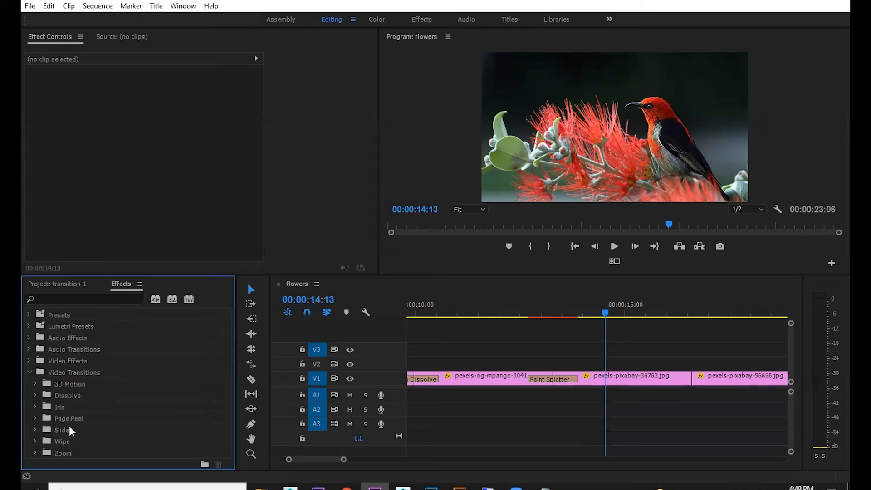
left_click(71, 431)
left_click(67, 441)
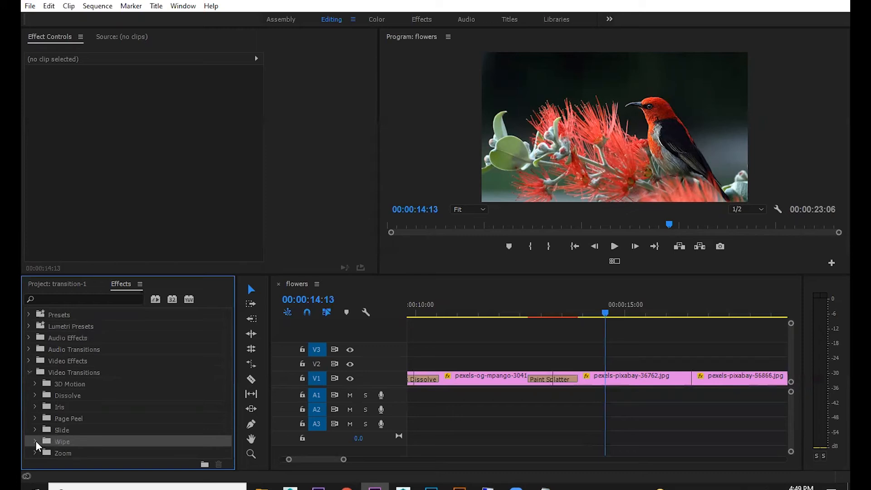
double_click(67, 443)
scroll(77, 435, "down", 5)
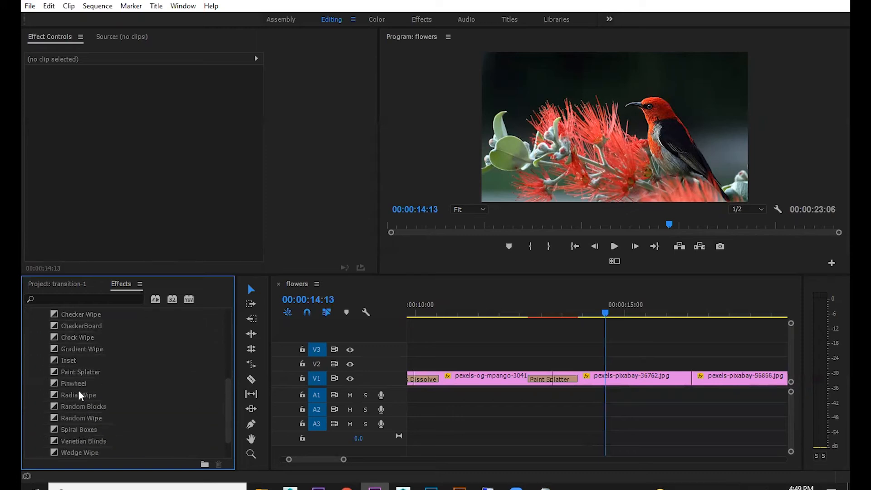
Apply the Wipe transition between pexels-pixabay-36762.jpg and pexels-pixabay-56866.jpg and set the playhead inside it at 00:00:16:14.
left_click(71, 361)
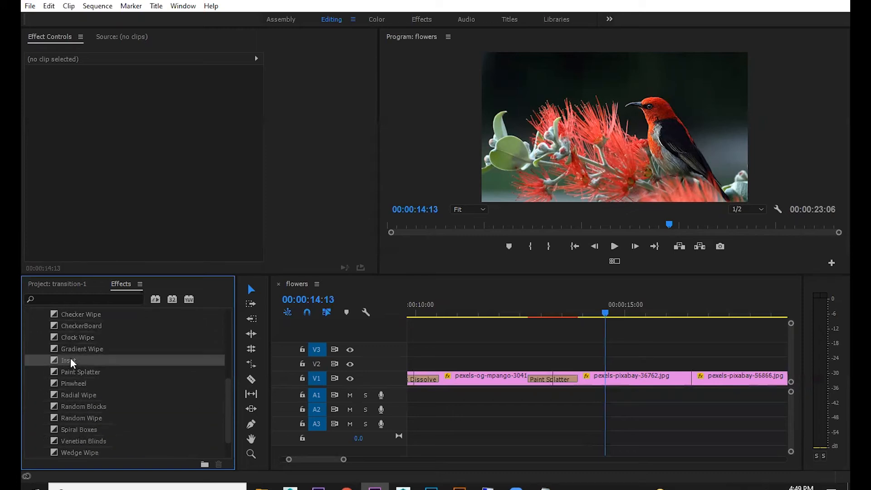
left_click(73, 384)
scroll(73, 402, "down", 1)
left_click_drag(83, 430, 701, 384)
left_click(691, 311)
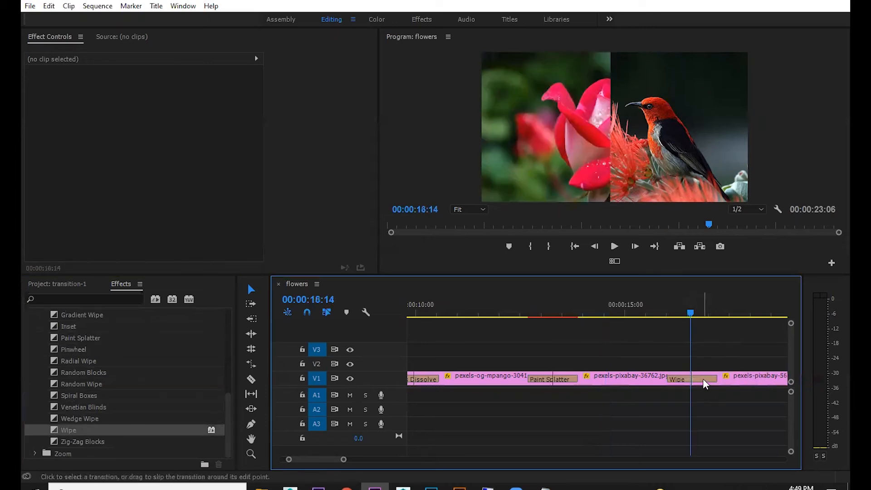
Give the Wipe transition a border width of 1.0 and show the actual sources in its settings.
left_click(705, 383)
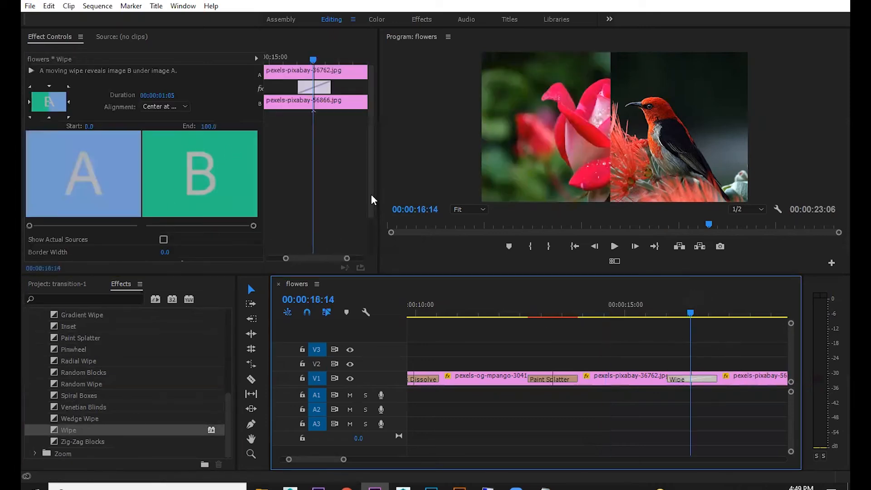
scroll(371, 204, "down", 3)
left_click(165, 201)
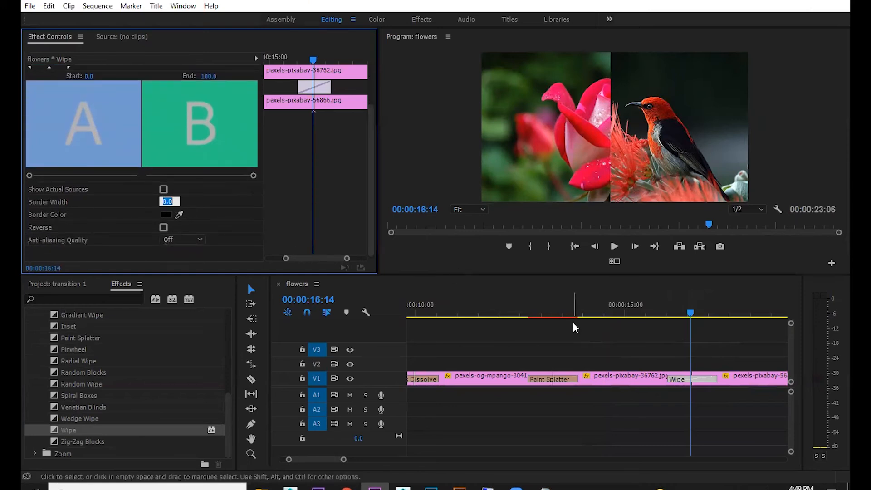
type("1")
key("Return")
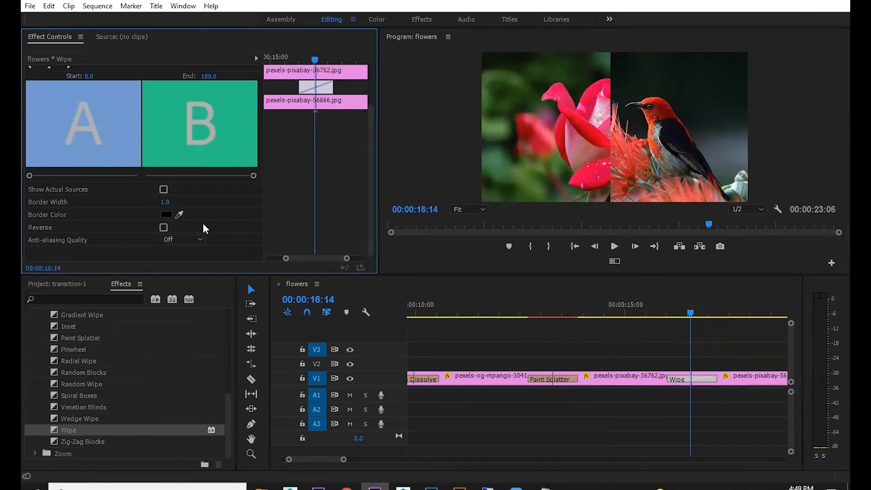
left_click(164, 190)
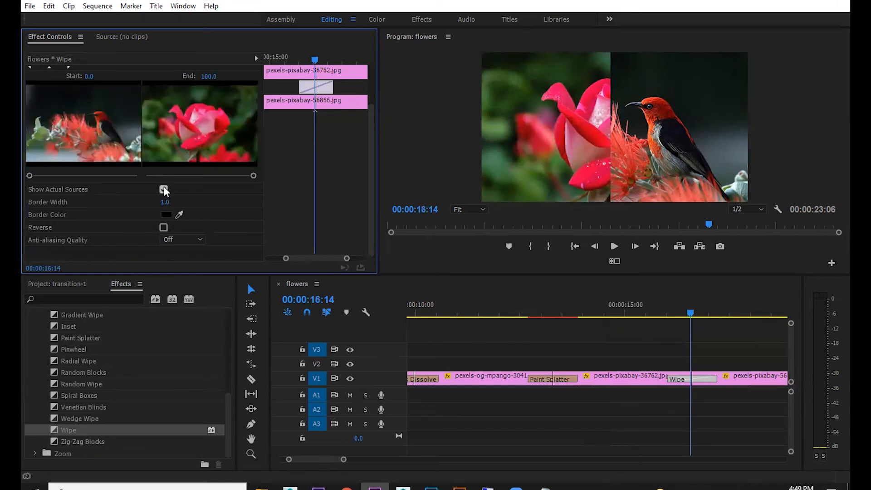
Set the Wipe transition's border width to 5.0 and its border color to white (FFFFFF).
left_click(168, 202)
key("Return")
left_click(166, 215)
left_click(313, 278)
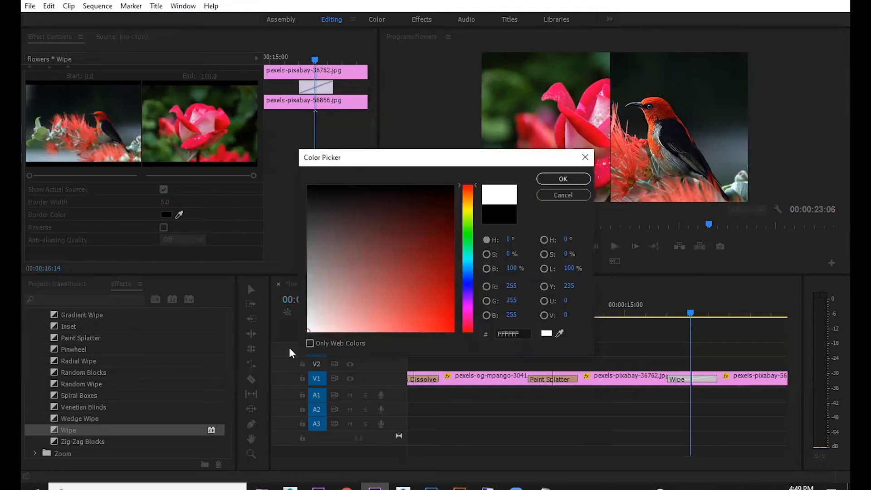
left_click(563, 180)
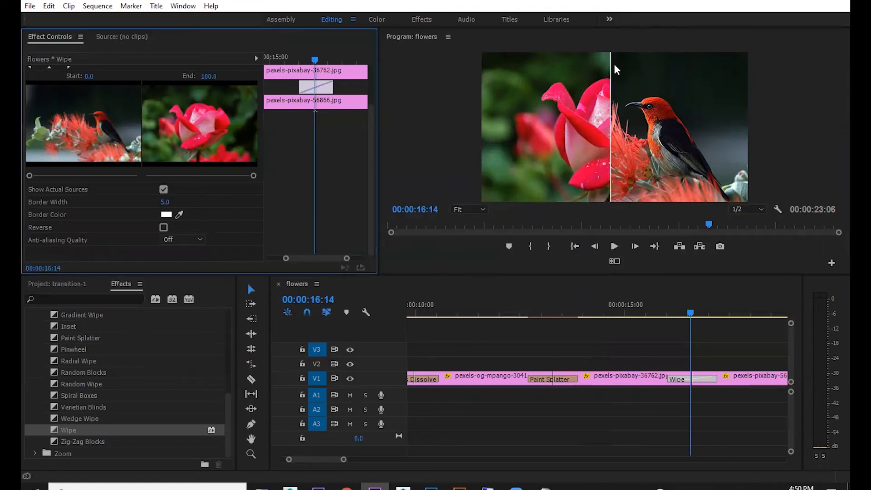
Play back the Wipe transition from just before its start to check the white border, and review its settings.
left_click_drag(692, 313, 661, 313)
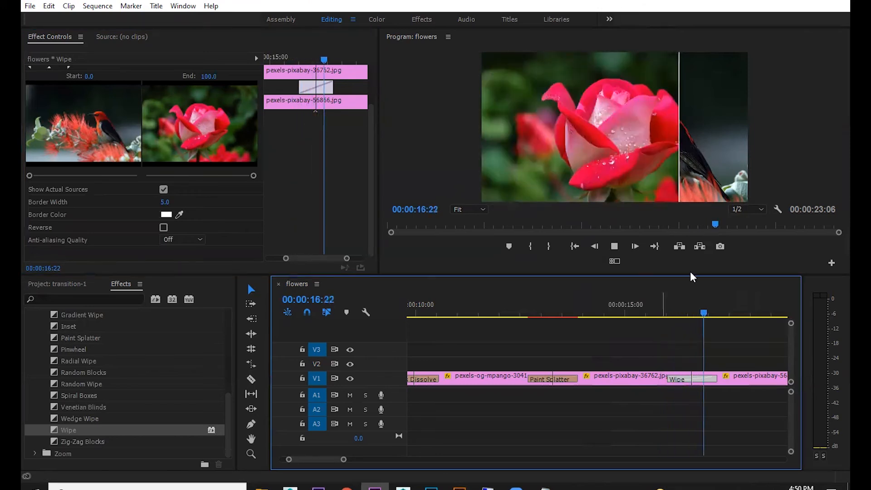
key("space")
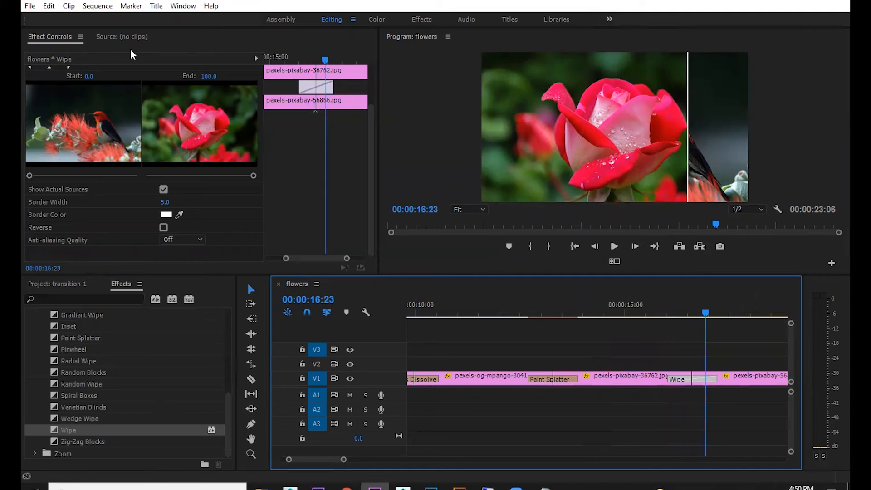
scroll(229, 208, "up", 2)
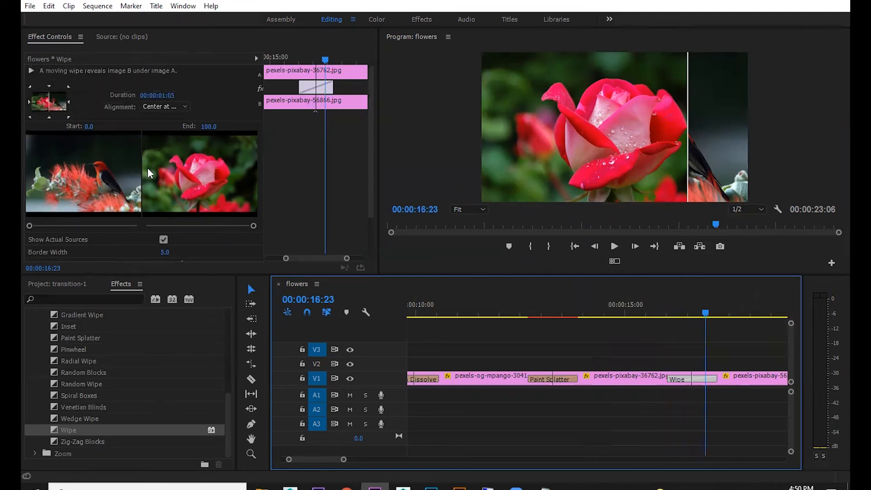
scroll(150, 173, "down", 2)
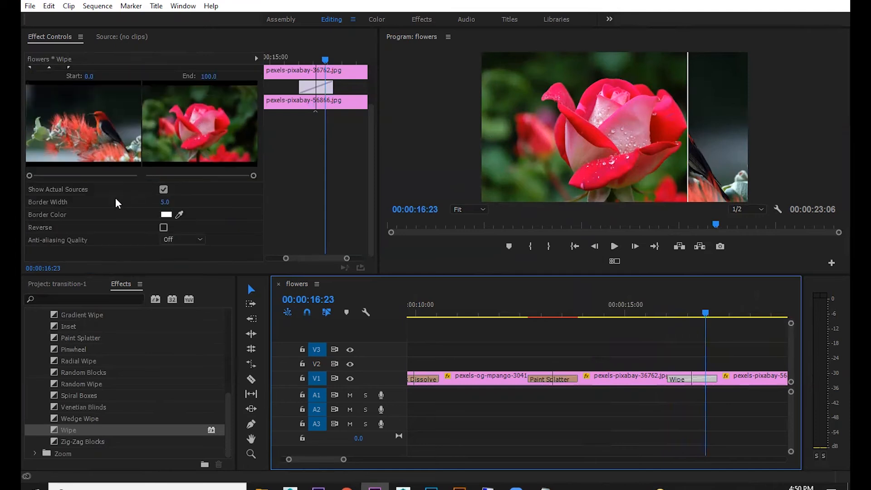
Set the Wipe transition's border width to 10.0.
left_click(167, 203)
type("10")
key("Return")
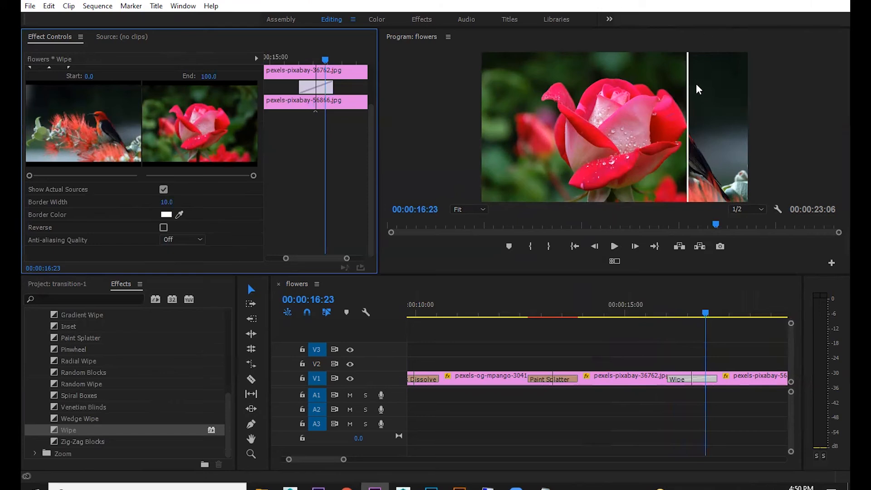
Play back and scrub the Wipe transition with its thicker border, ending with the playhead at 00:00:16:12.
left_click(663, 315)
key("space")
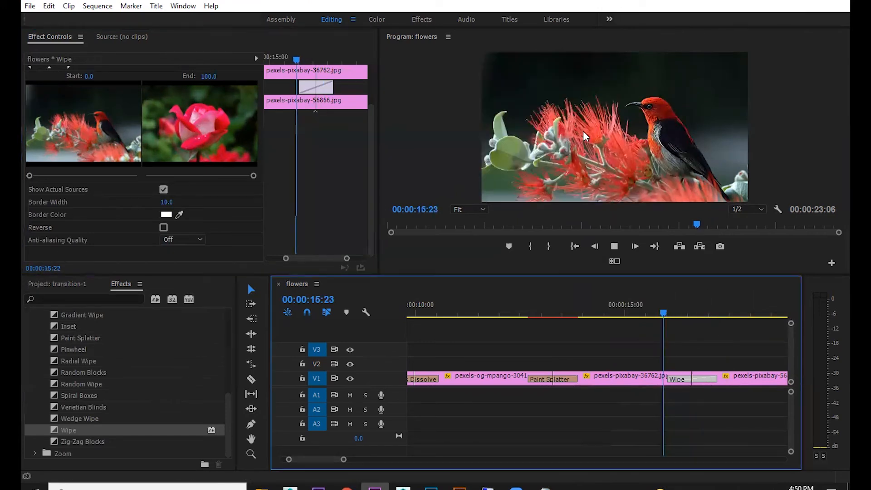
key("space")
key("space")
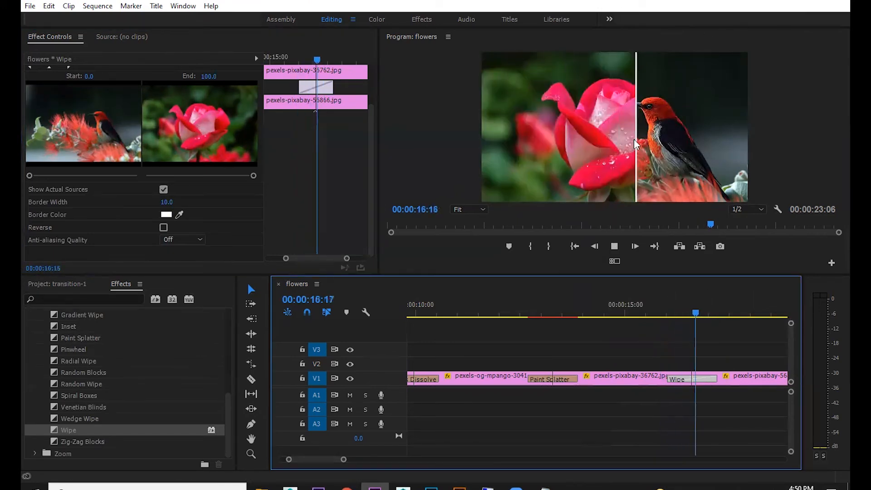
key("space")
left_click(667, 315)
mouse_move(676, 316)
left_mouse_down()
mouse_move(703, 314)
mouse_move(663, 315)
mouse_move(711, 314)
mouse_move(687, 316)
left_mouse_up()
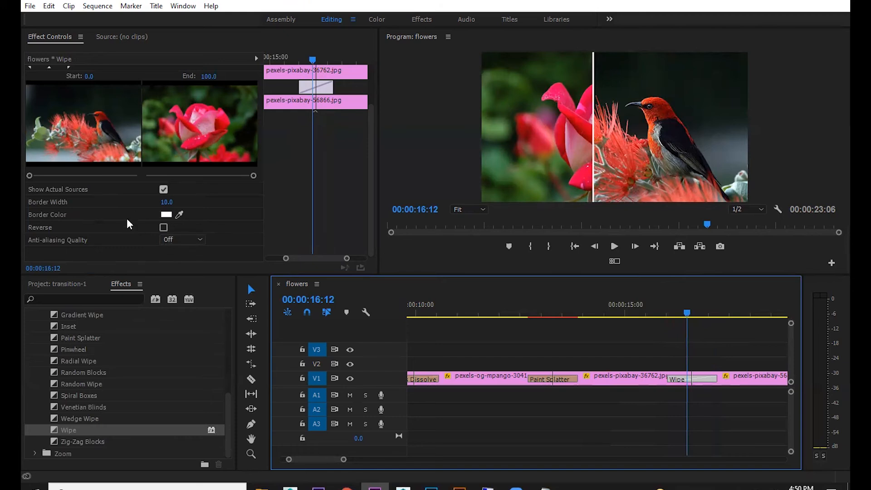
Try the Reverse option on the Wipe transition, play back the result, and turn the option off again.
left_click(164, 227)
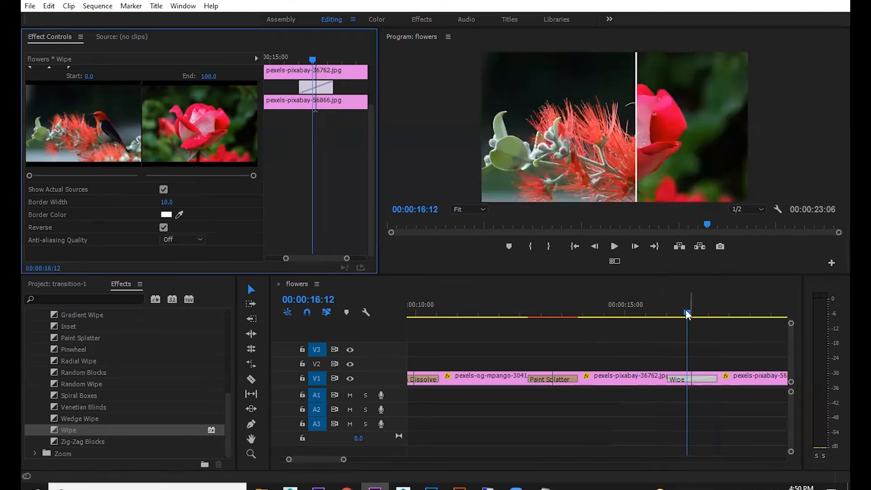
left_click_drag(686, 314, 667, 314)
key("space")
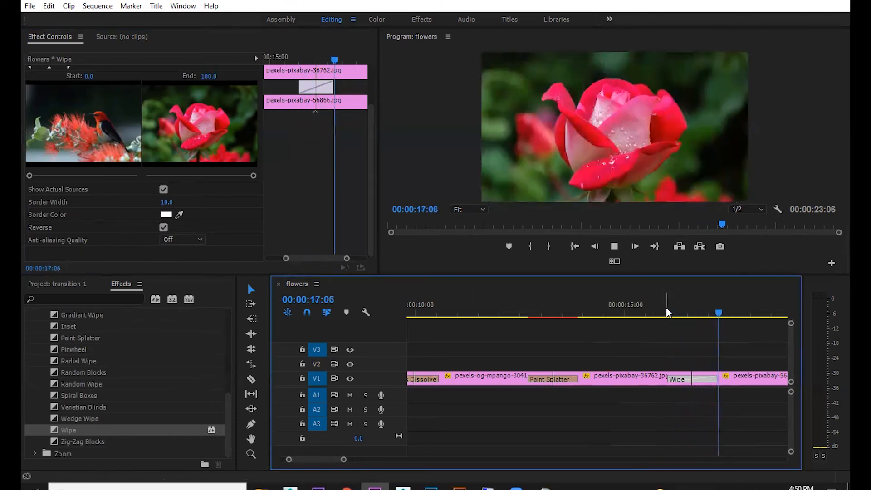
left_click(165, 228)
left_click(164, 227)
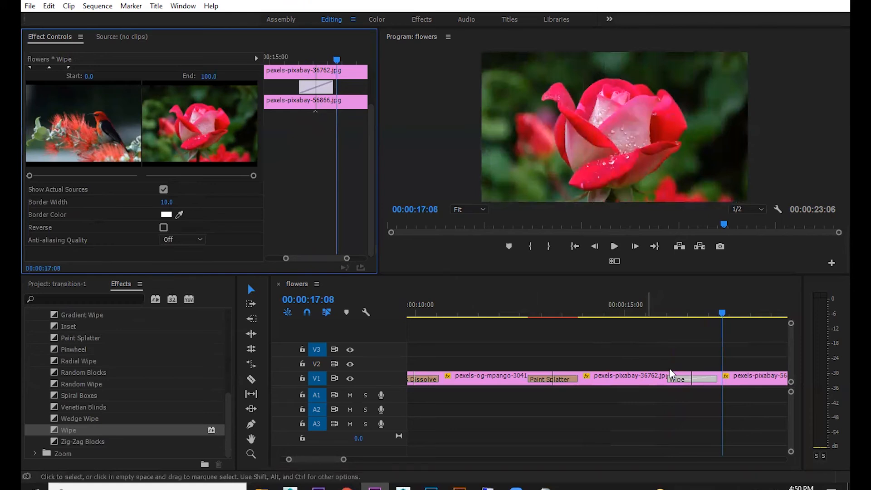
Apply Cross Zoom from the Zoom transitions at the cut between the rose and rabbit clips, and play it back.
left_click(711, 305)
key("minus")
key("minus")
left_click(611, 305)
key("equal")
left_click(35, 453)
scroll(130, 414, "down", 1)
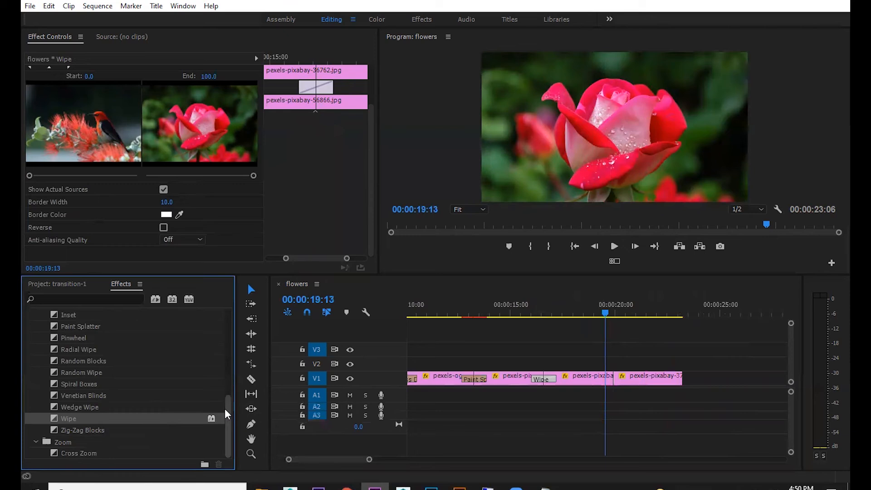
left_click_drag(98, 453, 623, 385)
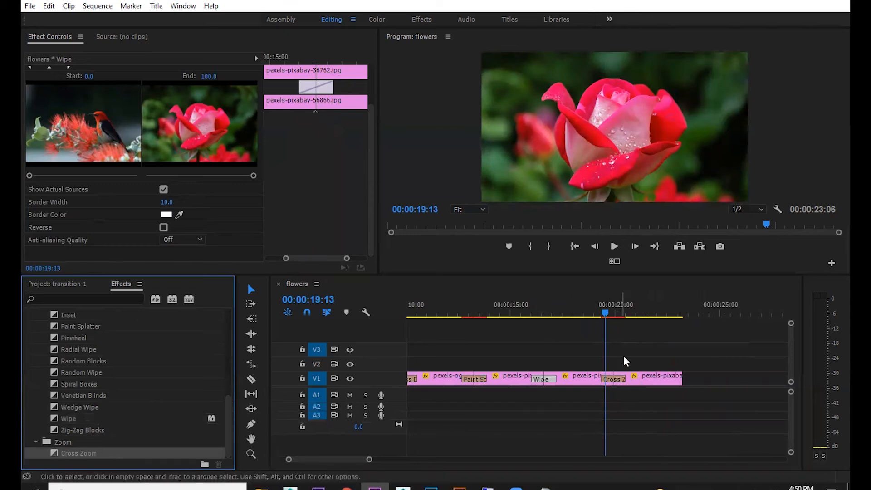
key("space")
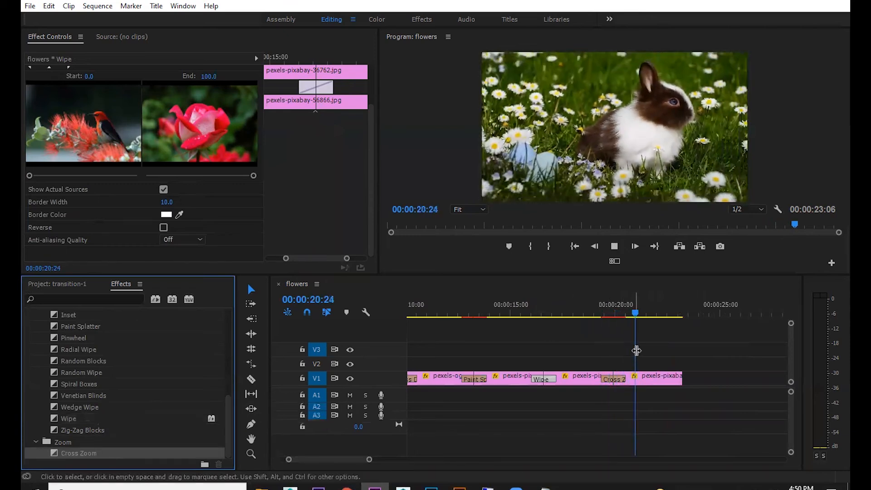
Add the default Cross Dissolve transition at the end of the last clip, pexels-pixabay-372166.jpg, and play it back.
left_click(675, 381)
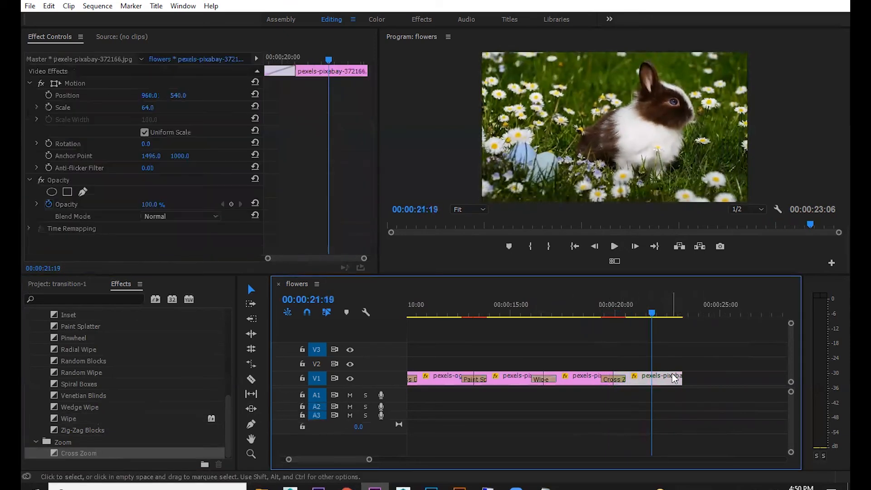
key("ctrl+d")
key("space")
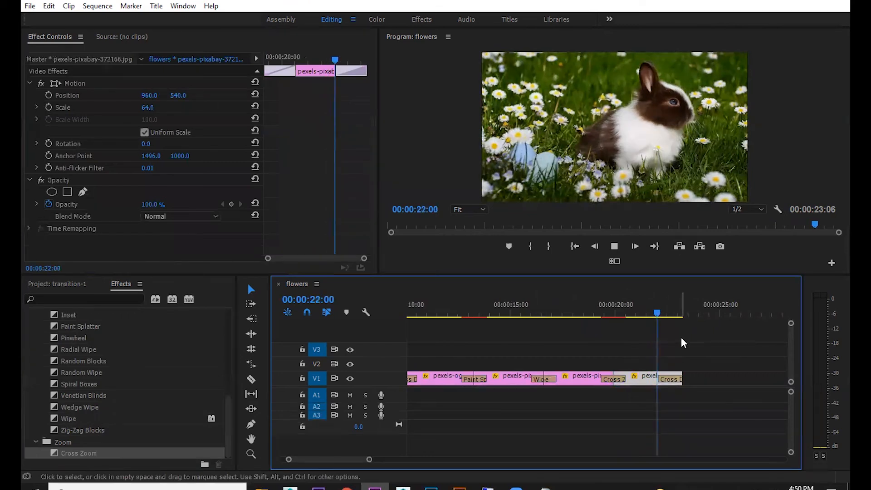
key("space")
Return the playhead to the start of the sequence and collapse the Wipe, Zoom and Video Transitions groups.
key("minus")
key("minus")
key("minus")
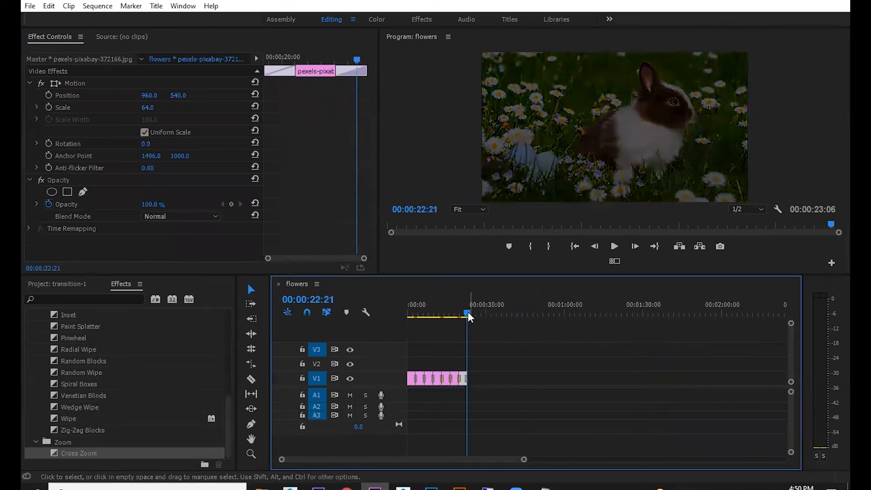
left_click_drag(468, 313, 190, 355)
scroll(55, 375, "up", 5)
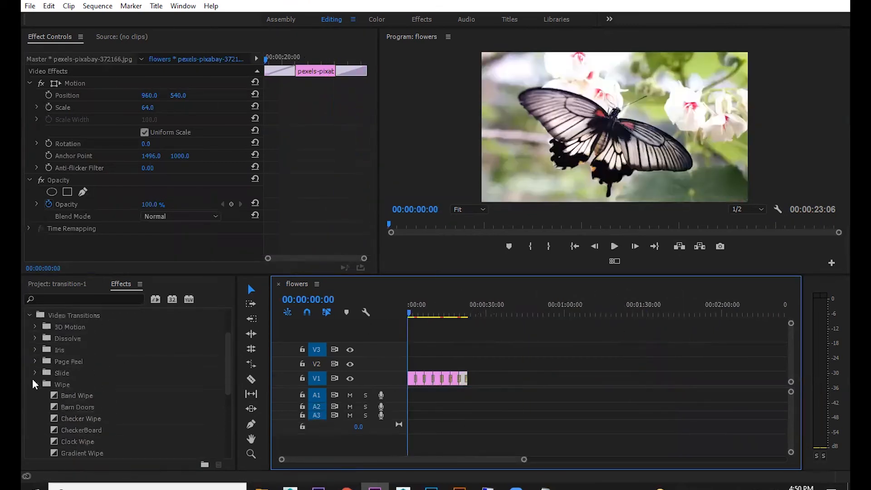
left_click(34, 384)
left_click(36, 396)
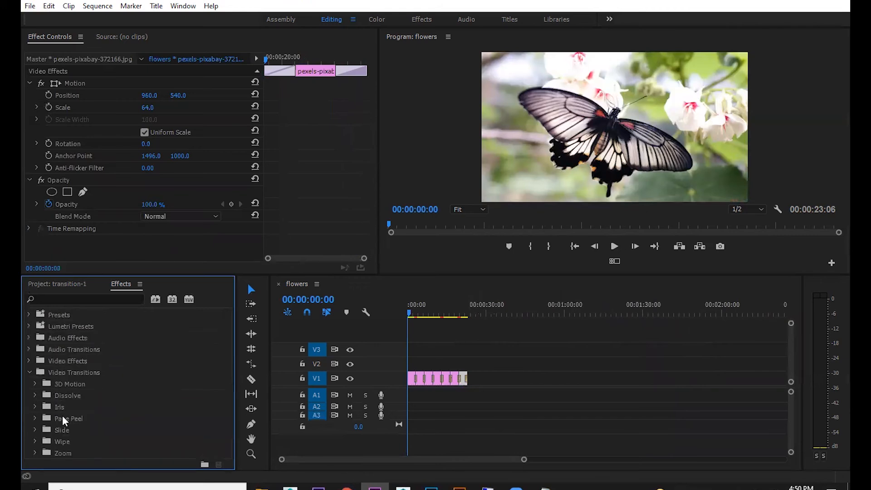
left_click(29, 374)
Delete the Paint Splatter transition between pexels-og-mpango-3041109.jpg and pexels-pixabay-36762.jpg.
left_click(470, 315)
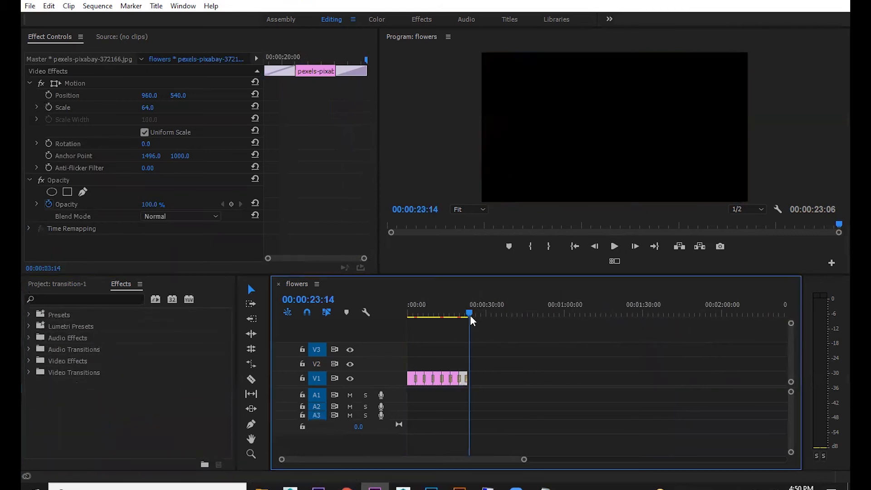
key("equal")
key("equal")
left_click_drag(508, 305, 499, 305)
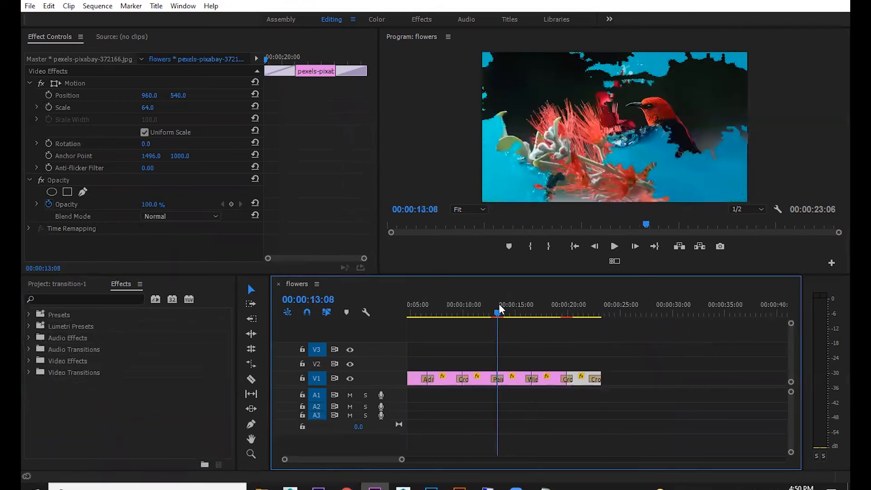
key("equal")
key("equal")
left_click(600, 380)
key("Delete")
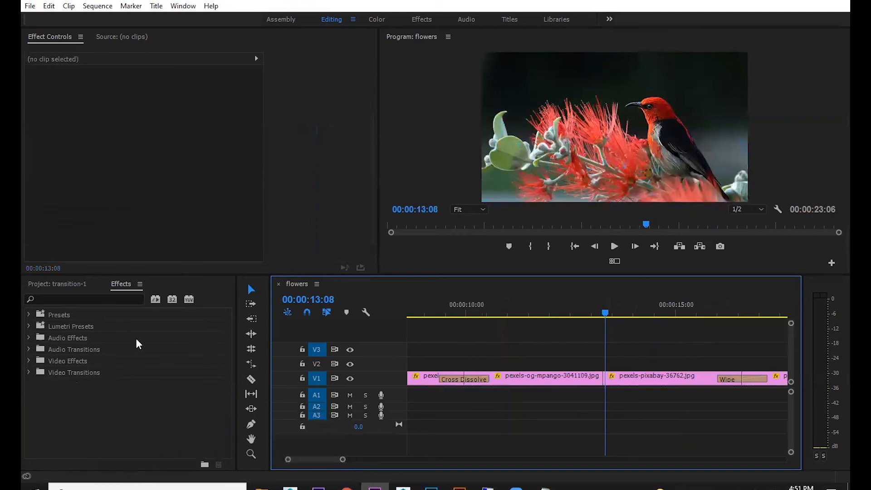
Try the Block Dissolve video effect on pexels-og-mpango-3041109.jpg, and undo back to before the Paint Splatter transition was deleted.
left_click(29, 362)
scroll(86, 408, "down", 5)
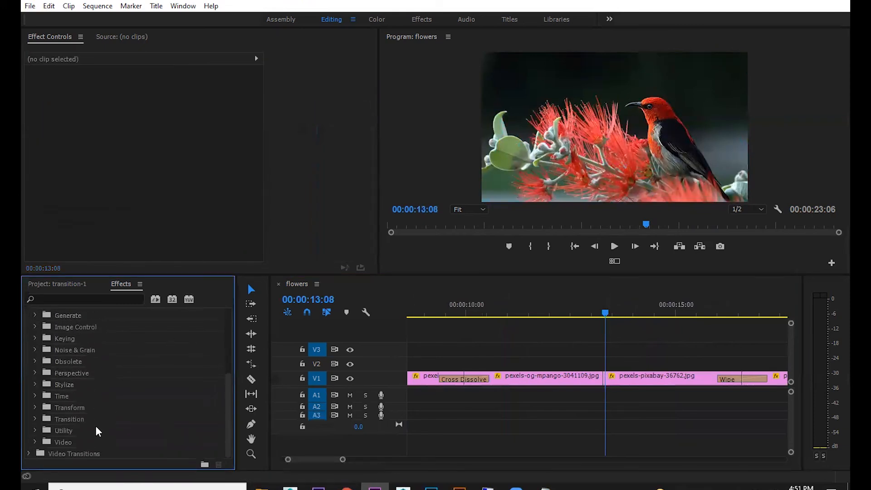
left_click(36, 419)
scroll(99, 431, "down", 3)
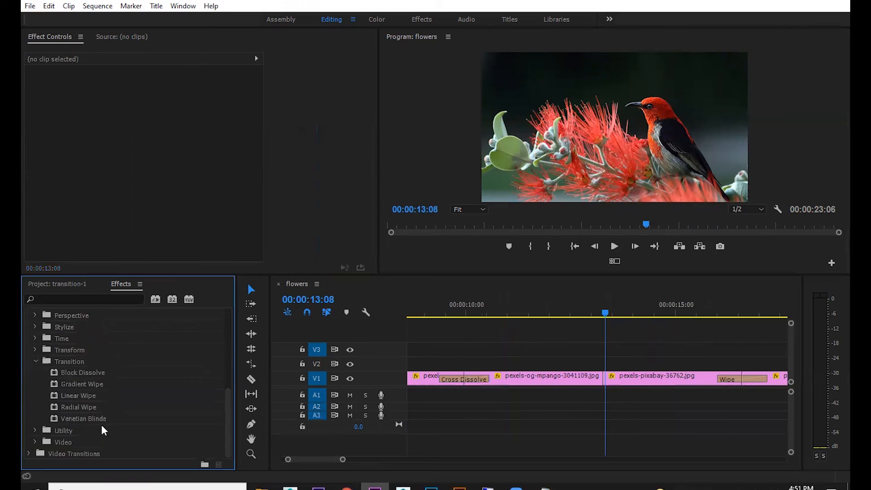
left_click_drag(89, 376, 598, 370)
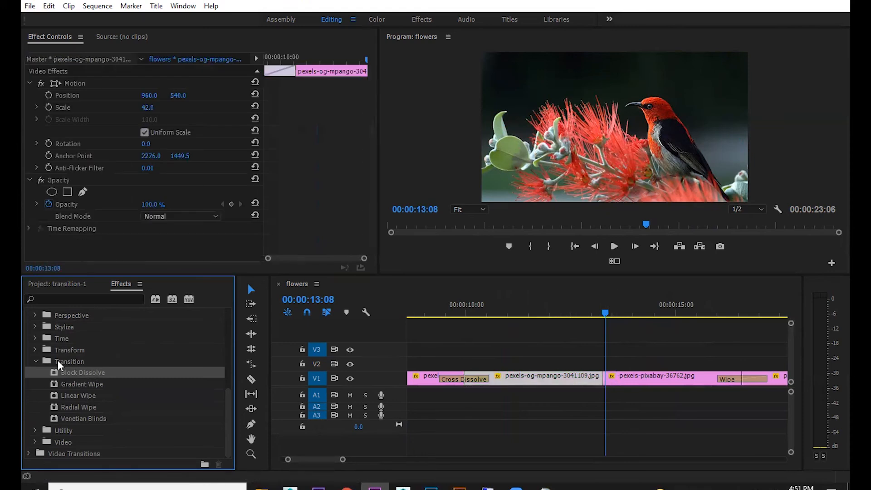
key("minus")
key("ctrl+z")
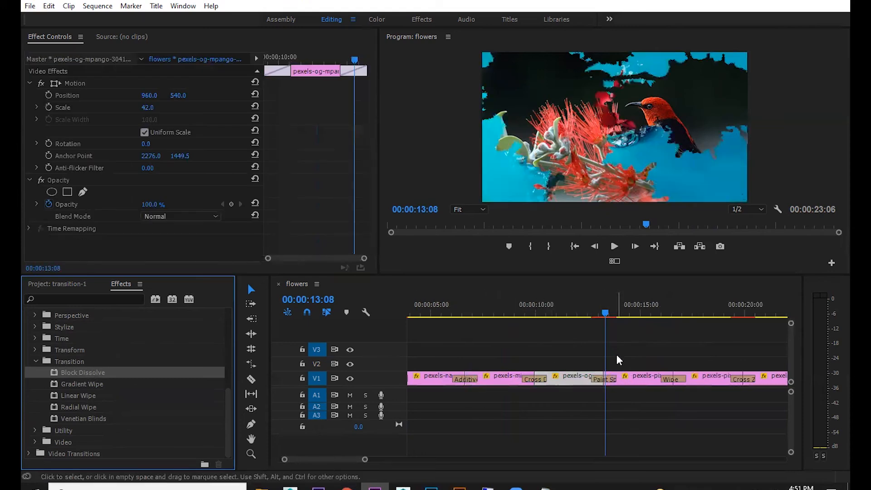
Place pexels-min-an-906150.jpg on V1 in the empty stretch after the existing clips and move the playhead onto it at 00:00:41:22.
left_click(628, 352)
key("minus")
key("minus")
key("minus")
left_click(519, 310)
key("equal")
key("equal")
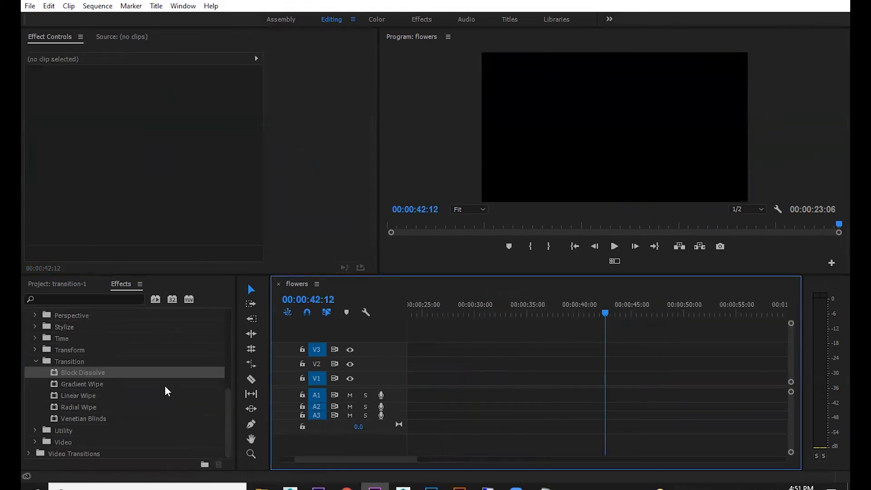
left_click(67, 283)
left_click_drag(98, 375, 570, 379)
left_click(598, 313)
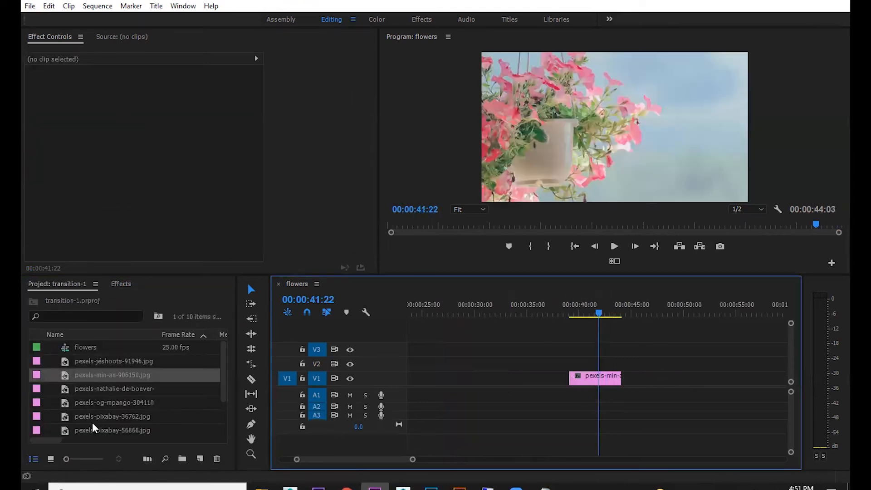
Set the scale of the pexels-min-an-906150.jpg clip to 48.
left_click(114, 41)
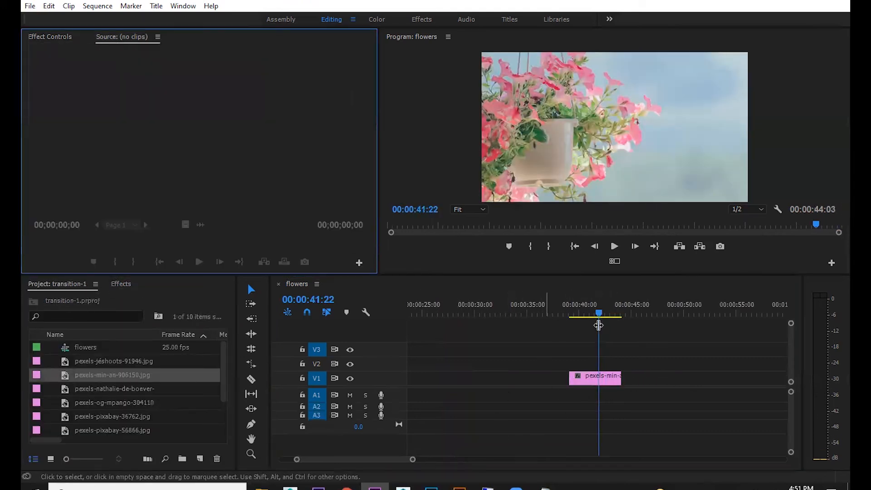
left_click(599, 378)
left_click(54, 40)
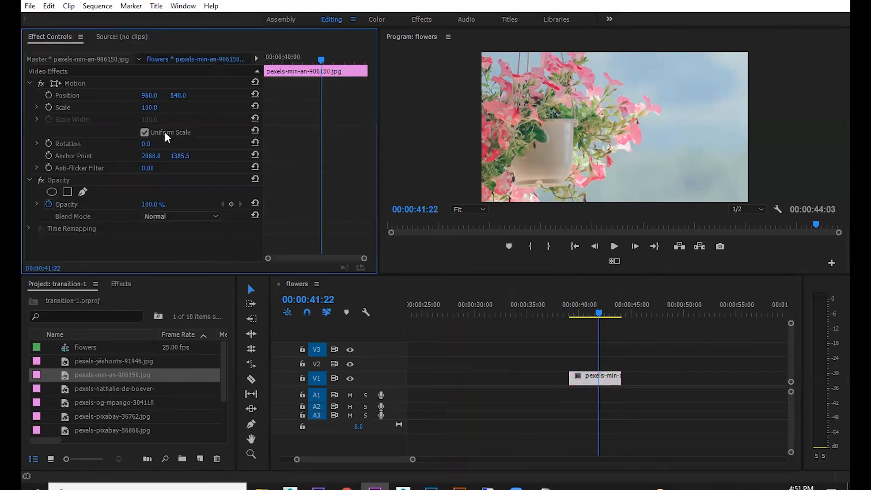
mouse_move(149, 107)
left_mouse_down()
mouse_move(112, 107)
mouse_move(144, 113)
left_mouse_up()
left_click(594, 384)
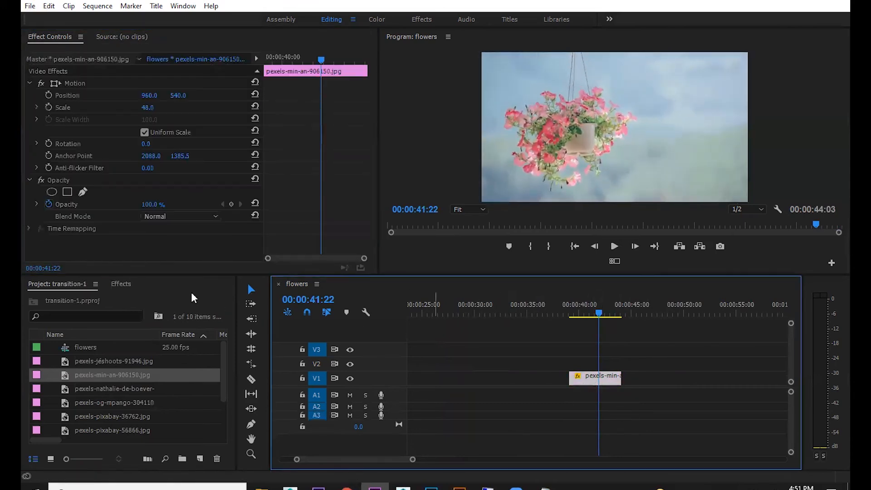
Collapse the Transition and Video Effects groups in the effects list and highlight Video Transitions.
left_click(120, 284)
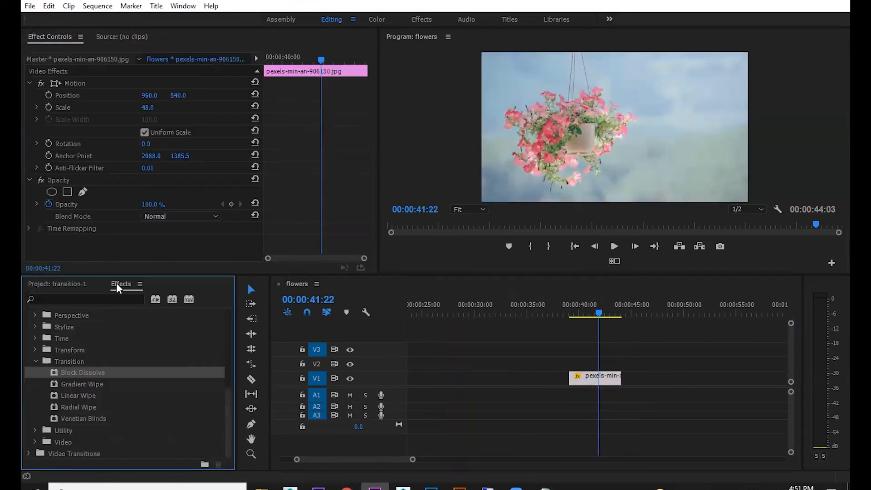
left_click(35, 361)
scroll(56, 366, "up", 5)
left_click(29, 361)
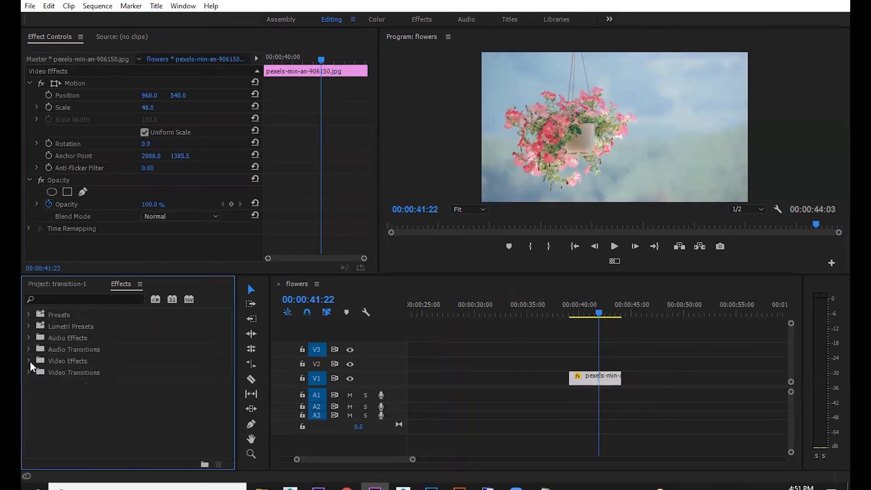
left_click(91, 374)
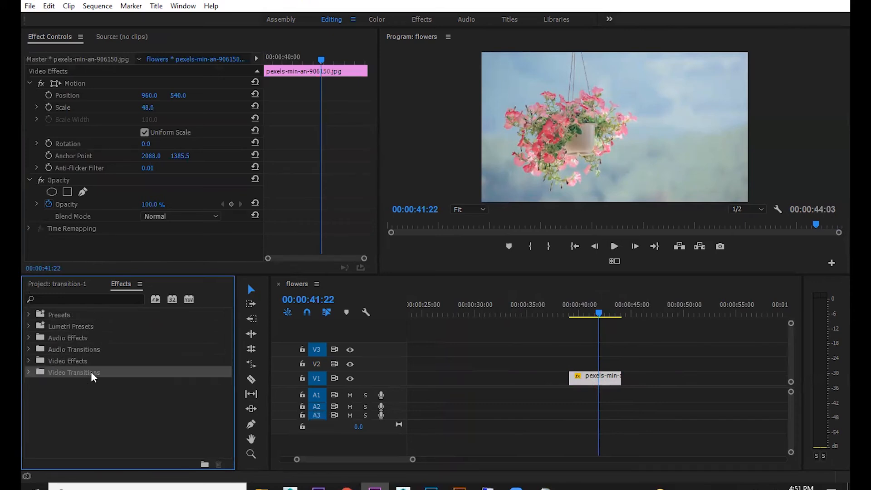
Apply the Gradient Wipe video effect from the Transition group to pexels-min-an-906150.jpg and show its settings.
left_click(27, 360)
scroll(51, 394, "down", 3)
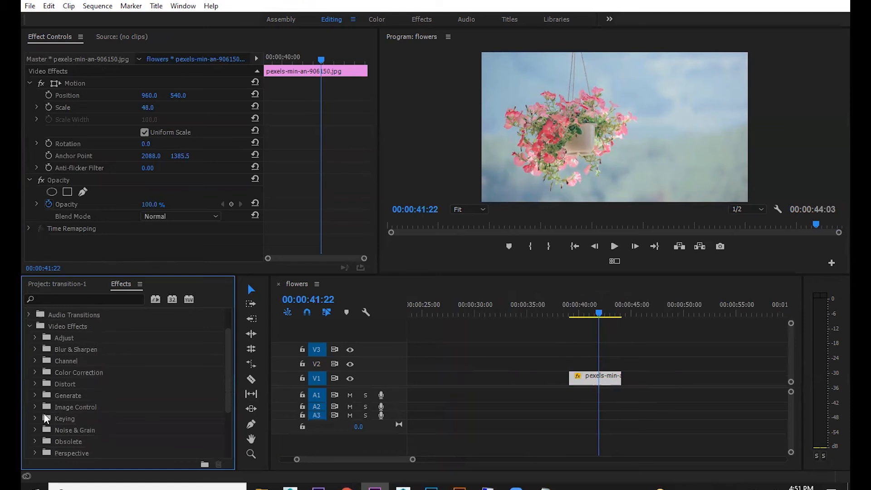
scroll(34, 416, "down", 3)
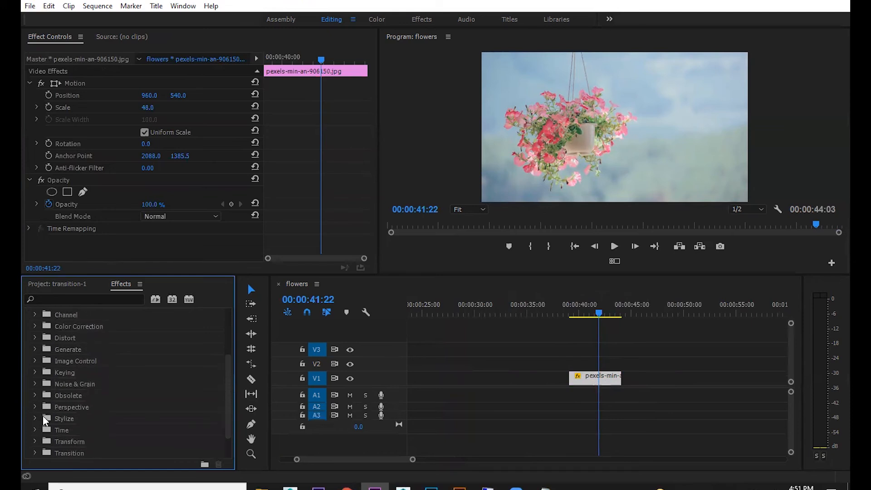
scroll(45, 415, "down", 2)
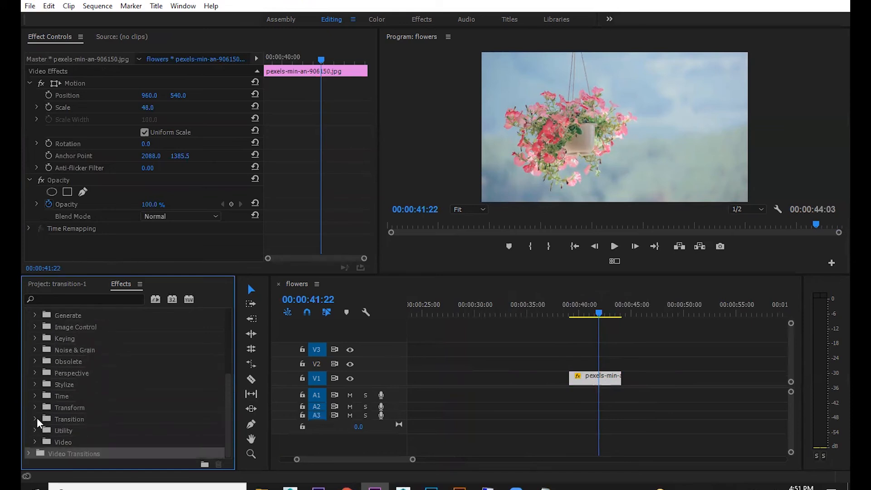
left_click(35, 419)
scroll(86, 431, "down", 3)
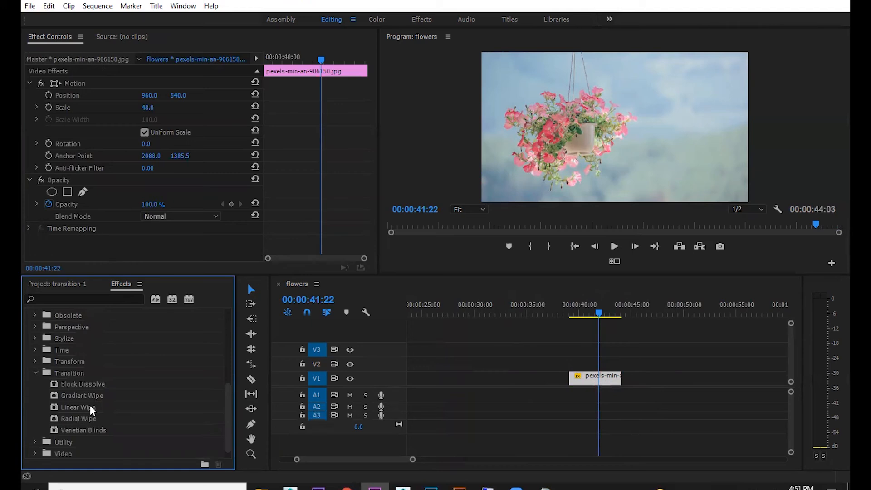
left_click(85, 385)
left_click_drag(83, 396, 597, 381)
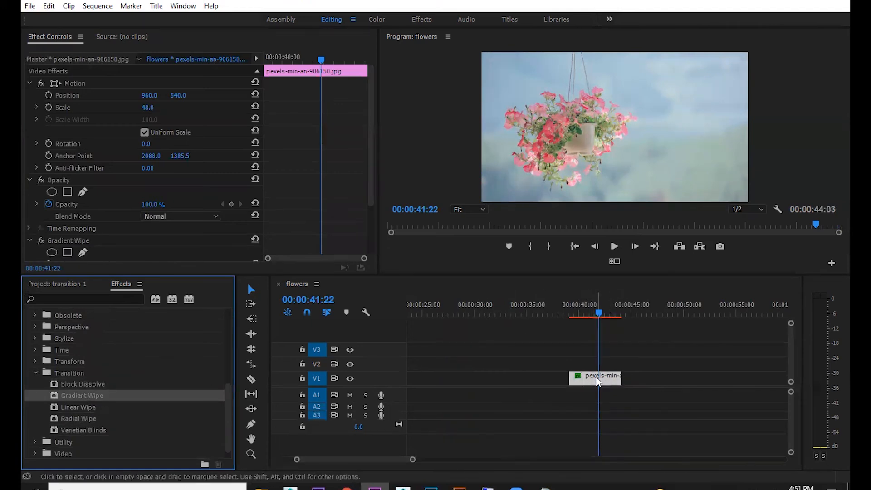
left_click_drag(368, 141, 369, 227)
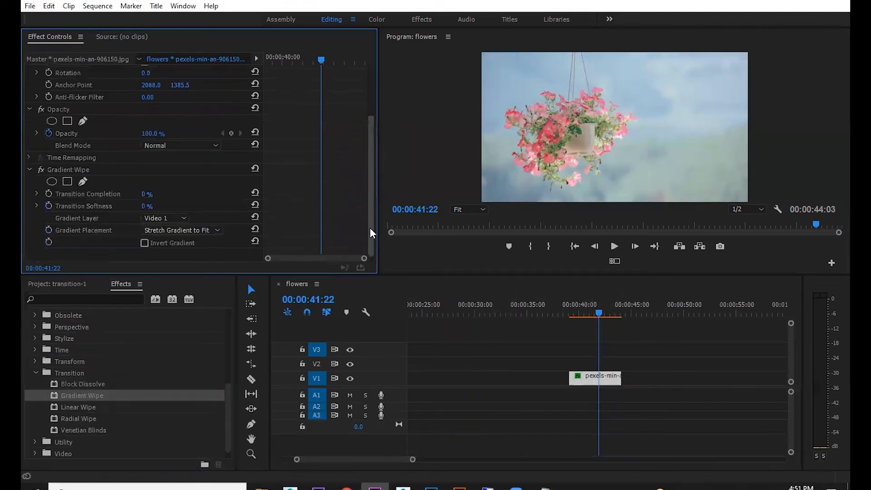
Try the Gradient Wipe with its transition completion at 60% and other values, and remove the effect from the clip.
left_click(145, 195)
type("60")
key("Return")
left_click_drag(173, 194, 191, 194)
left_click(91, 169)
key("Delete")
Apply Linear Wipe to pexels-min-an-906150.jpg with 53% transition completion, a 121° wipe angle and a feather of 325.
left_click_drag(77, 407, 592, 378)
scroll(371, 144, "down", 2)
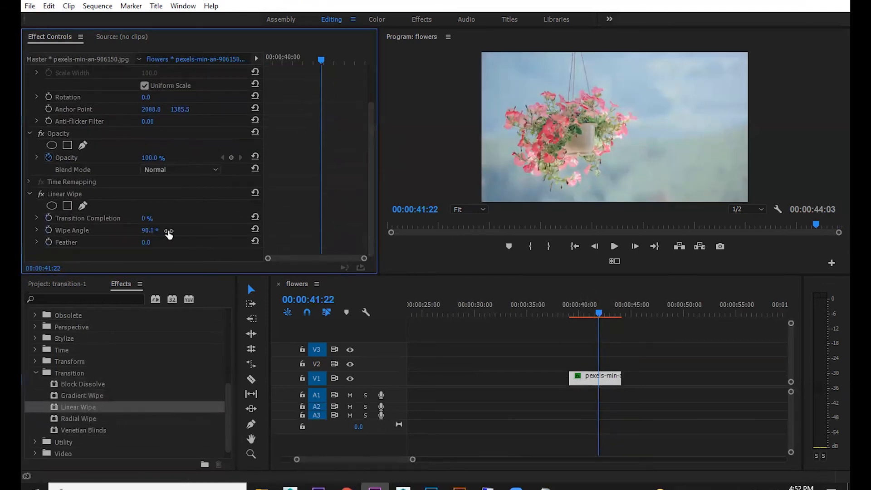
left_click_drag(146, 218, 293, 242)
left_click_drag(600, 313, 575, 316)
left_click_drag(144, 219, 68, 222)
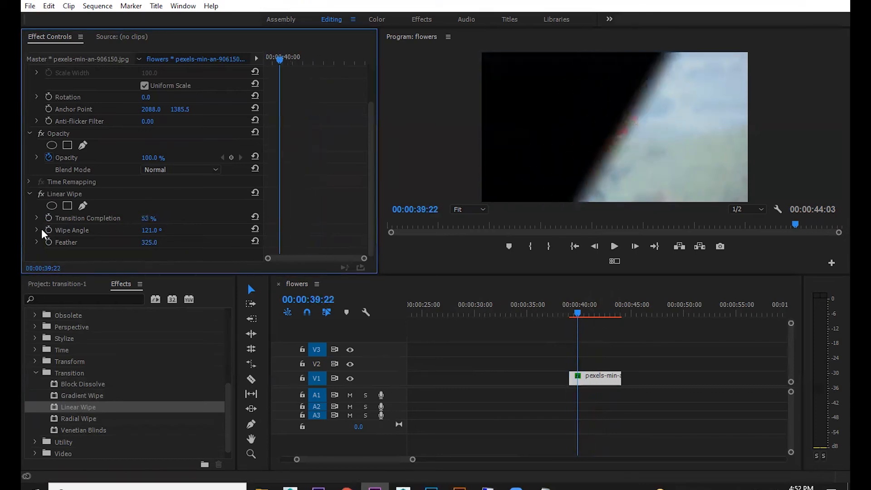
Try the Linear Wipe at 29% transition completion, preview it at 00:00:40:03, and delete the effect from the clip.
left_click(569, 313)
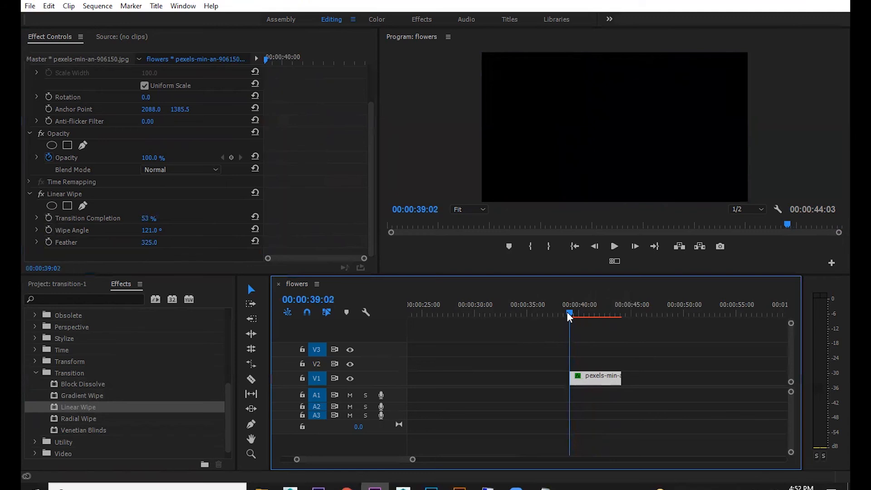
left_click_drag(145, 218, 113, 231)
left_click(581, 314)
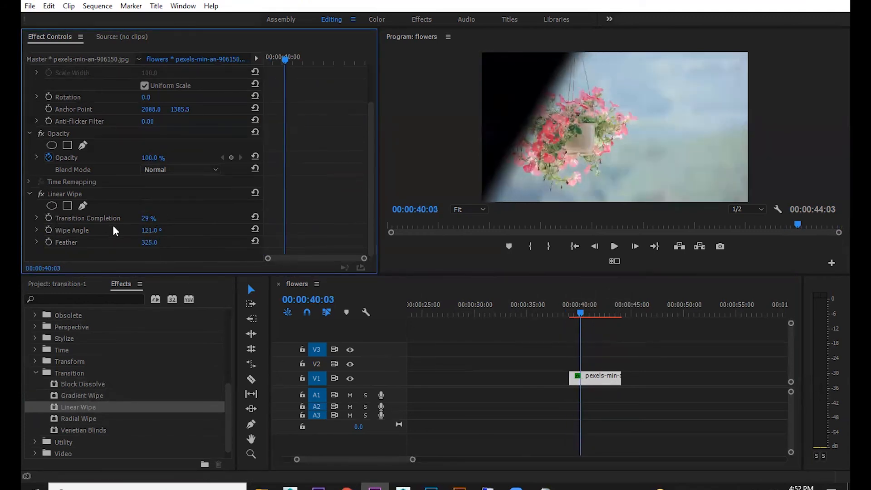
left_click(60, 194)
key("Delete")
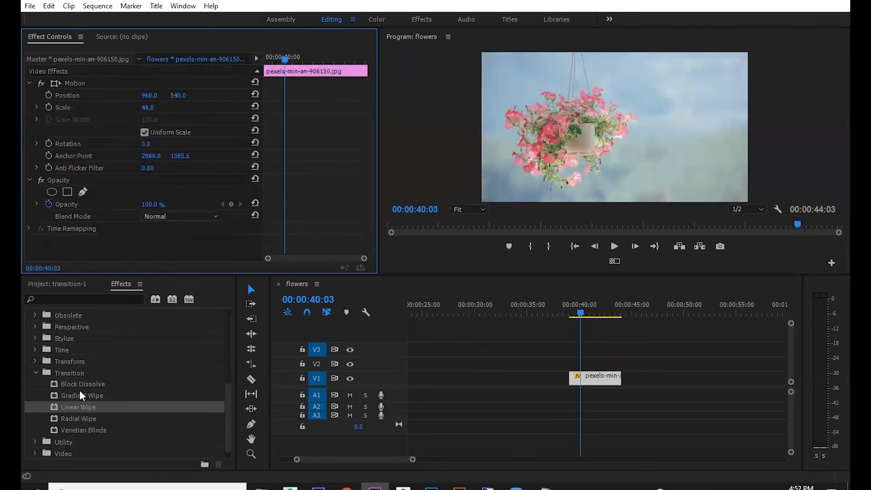
Close the Transition subgroup and its parent Video Effects group, and select Video Transitions.
left_click(35, 372)
scroll(86, 386, "up", 6)
left_click(28, 361)
left_click(107, 373)
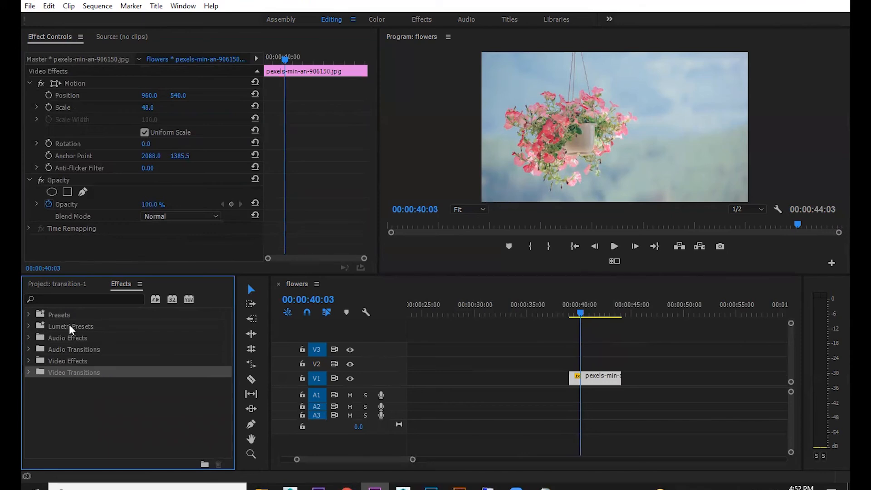
Delete the separate pexels-min-an-906150.jpg test clip placed after the end of the image sequence.
left_click(593, 375)
key("Delete")
key("minus")
key("minus")
key("minus")
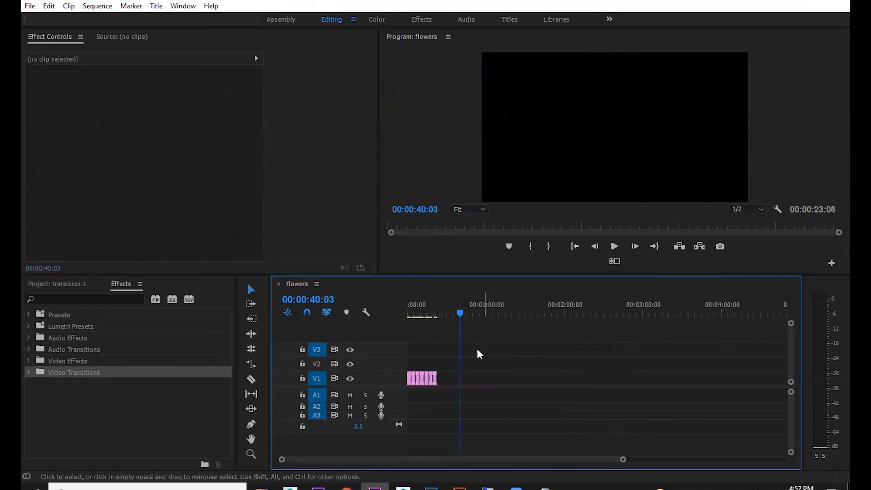
Zoom in on the remaining clips and scrub the closing Cross Dissolve around 00:00:22:11.
left_click(434, 310)
key("equal")
key("equal")
key("equal")
left_click_drag(601, 304, 625, 303)
left_click_drag(423, 397, 619, 412)
left_click_drag(633, 307, 627, 309)
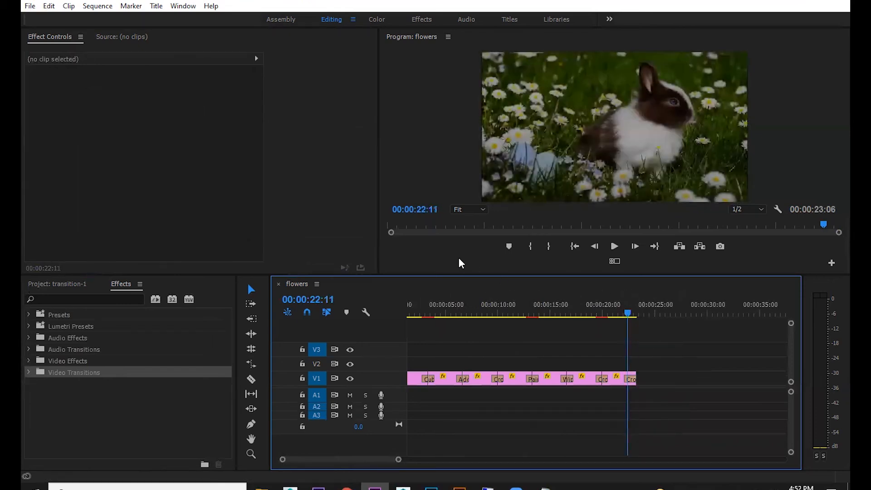
Mark an In point near the start of the second visible clip and an Out point at 00:00:23:04.
left_click(446, 311)
key("i")
left_click_drag(635, 306, 637, 313)
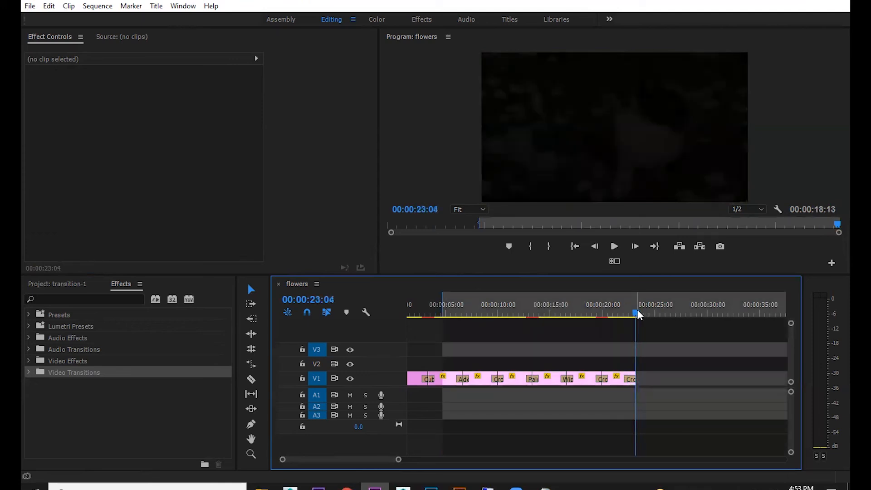
key("o")
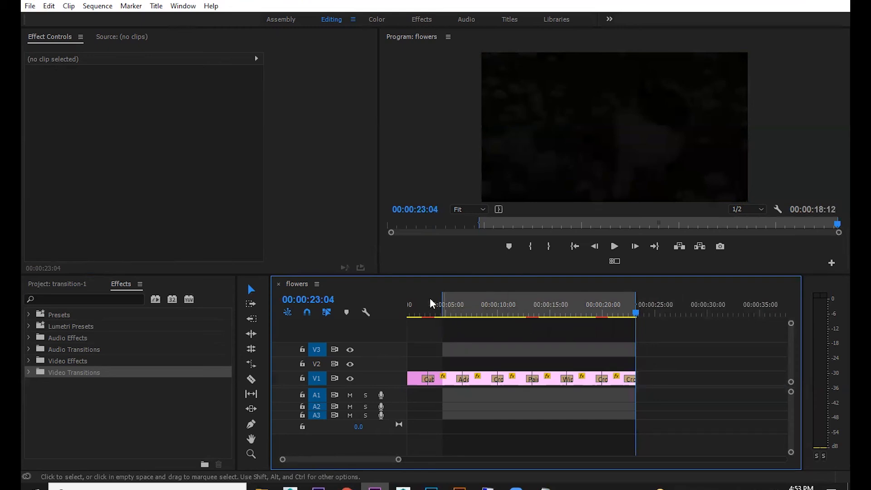
Move the In point to the start of the sequence and scrub through the marked range to 00:00:23:00.
left_click_drag(443, 305, 374, 307)
key("minus")
key("minus")
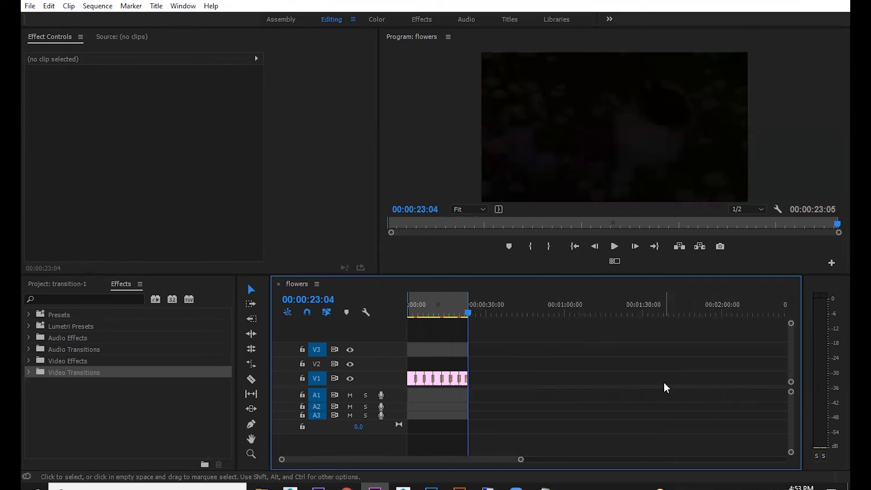
key("equal")
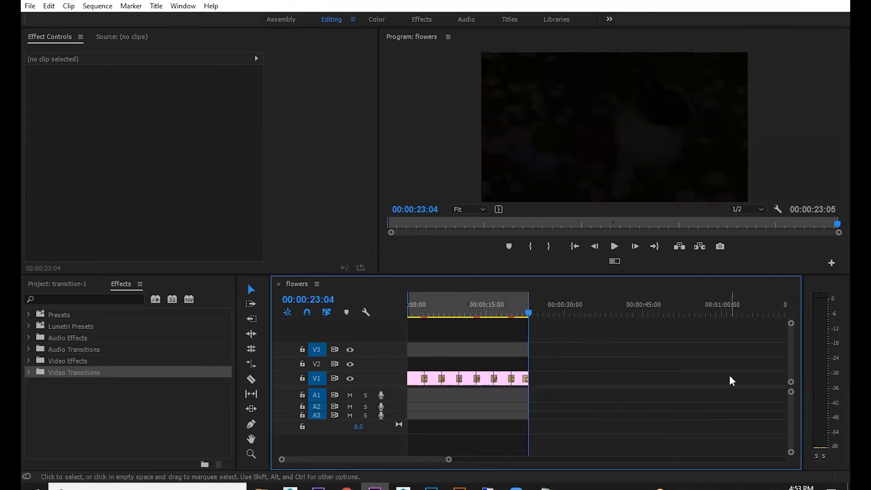
left_click_drag(422, 308, 529, 314)
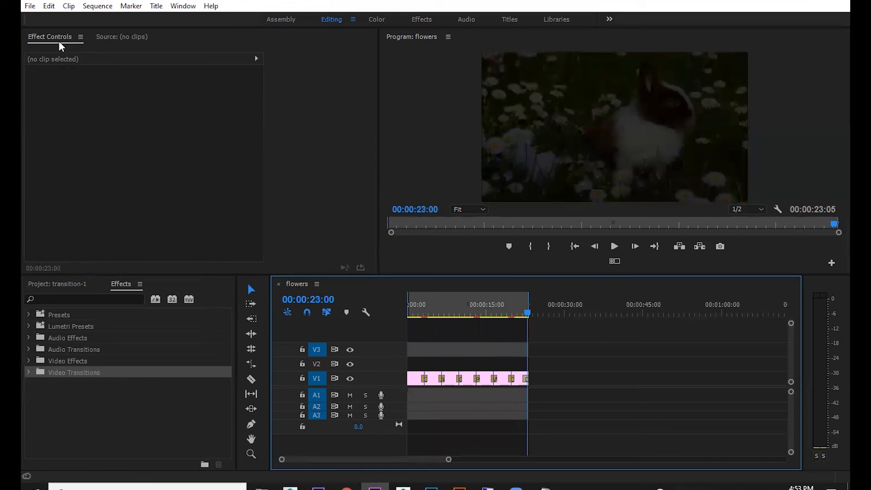
Look up the Mark In and Mark Out commands among the program's commands.
left_click(65, 6)
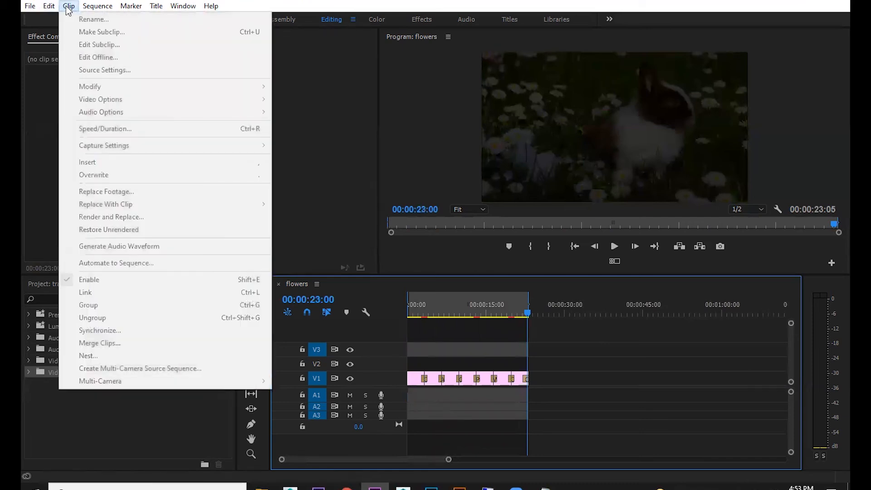
mouse_move(57, 7)
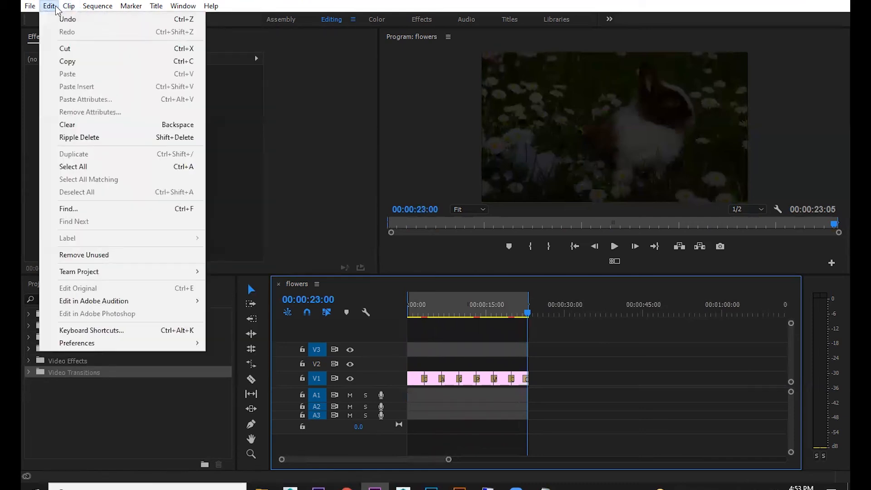
left_click(32, 9)
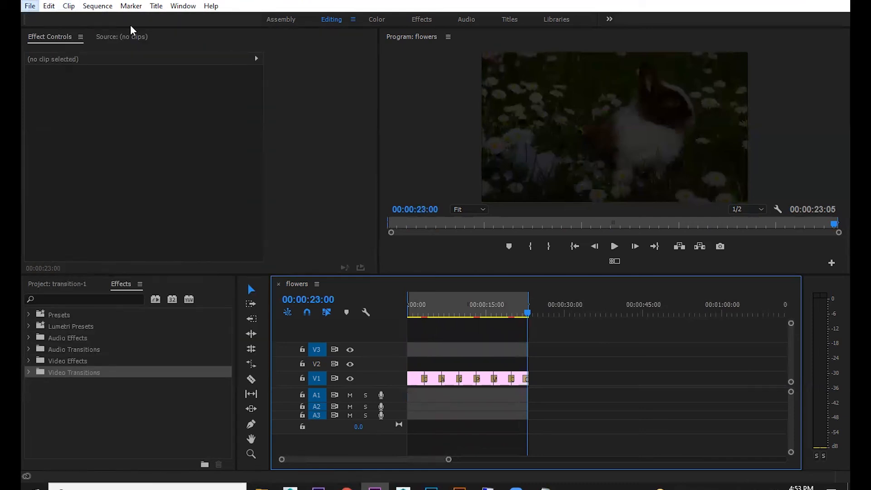
left_click(98, 6)
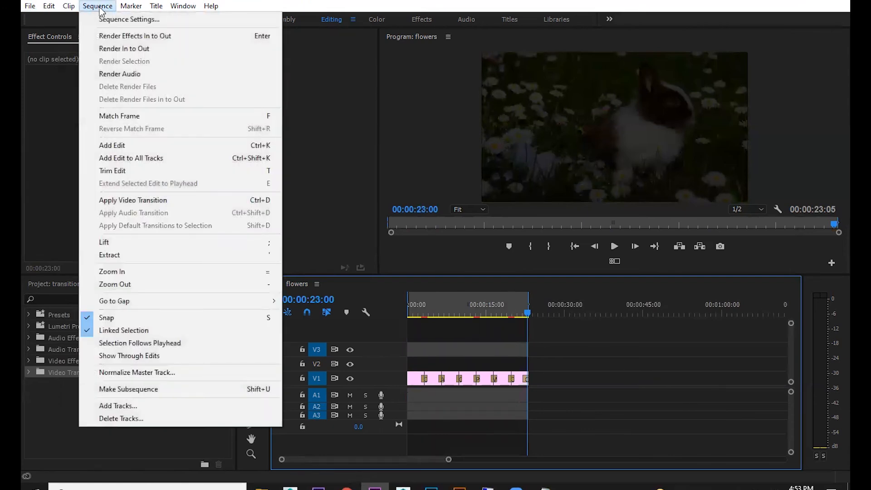
mouse_move(131, 9)
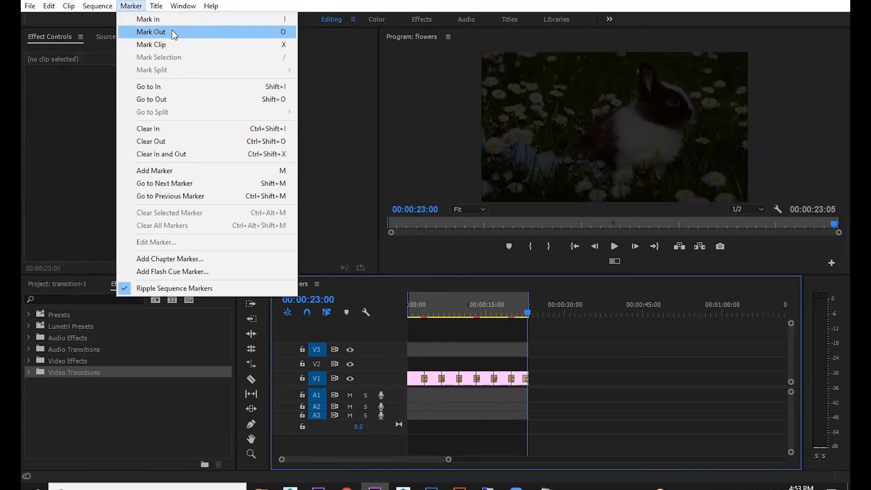
left_click(647, 369)
Scrub the flowers sequence to 00:00:19:12 and open the media export settings for it.
left_click(478, 312)
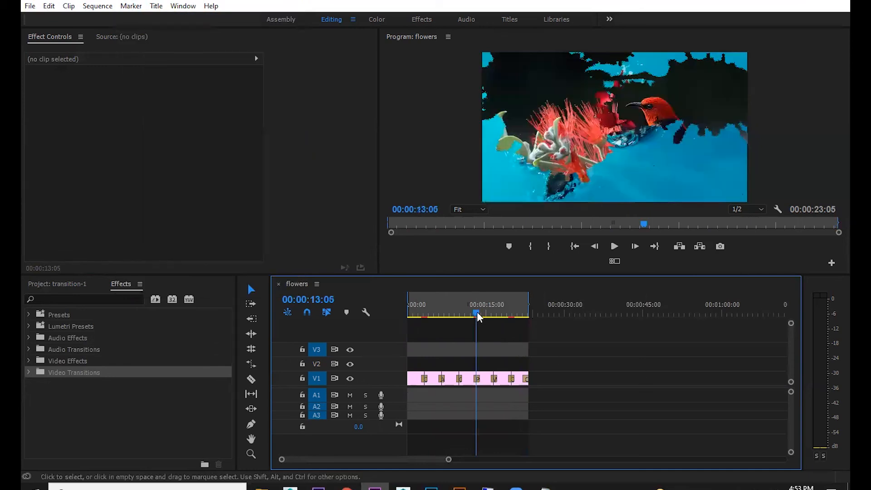
mouse_move(507, 314)
left_mouse_down()
mouse_move(521, 313)
mouse_move(413, 313)
mouse_move(512, 314)
left_mouse_up()
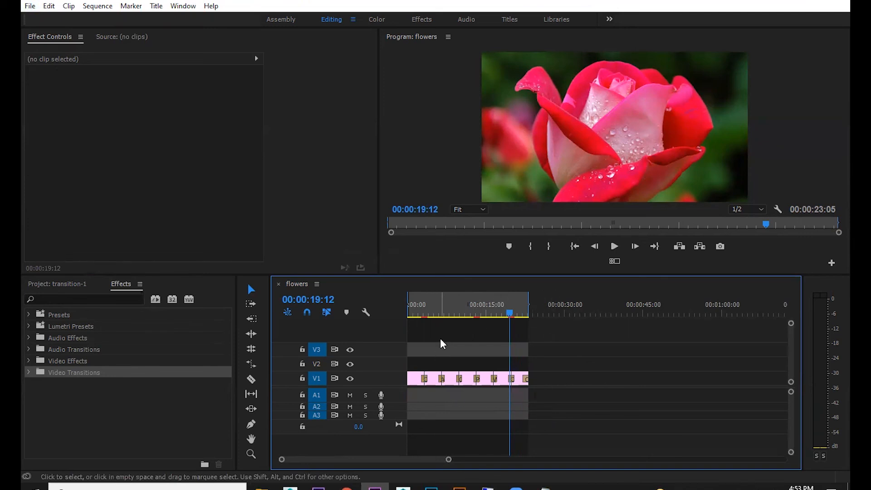
left_click(30, 6)
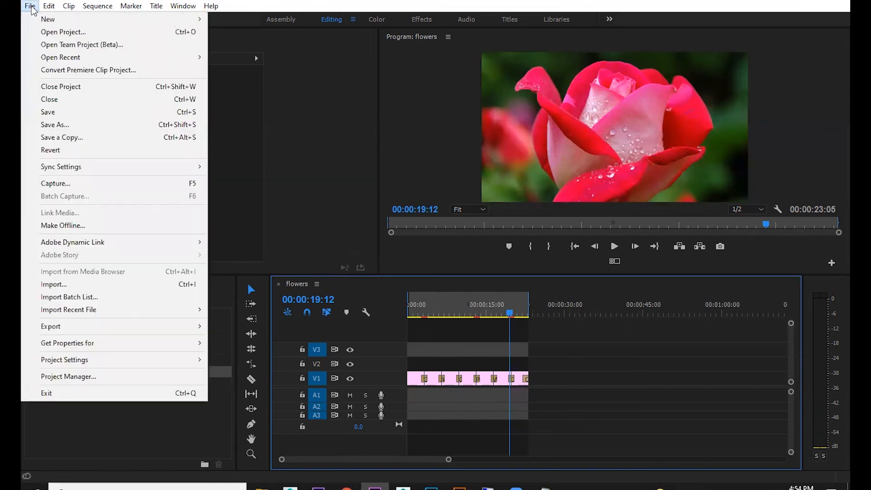
mouse_move(107, 325)
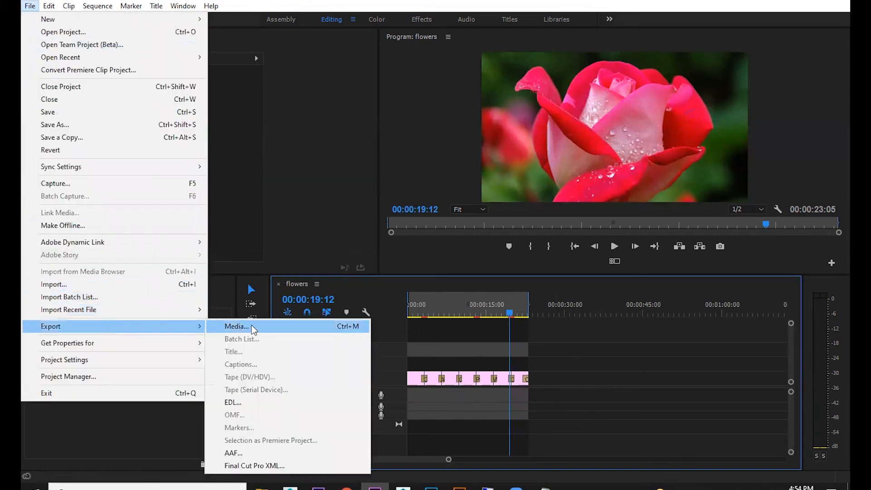
left_click(287, 326)
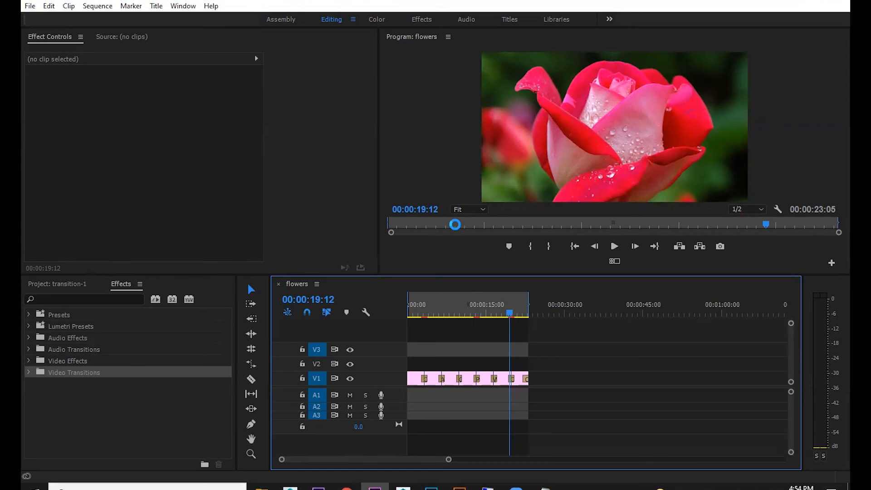
key("ctrl+m")
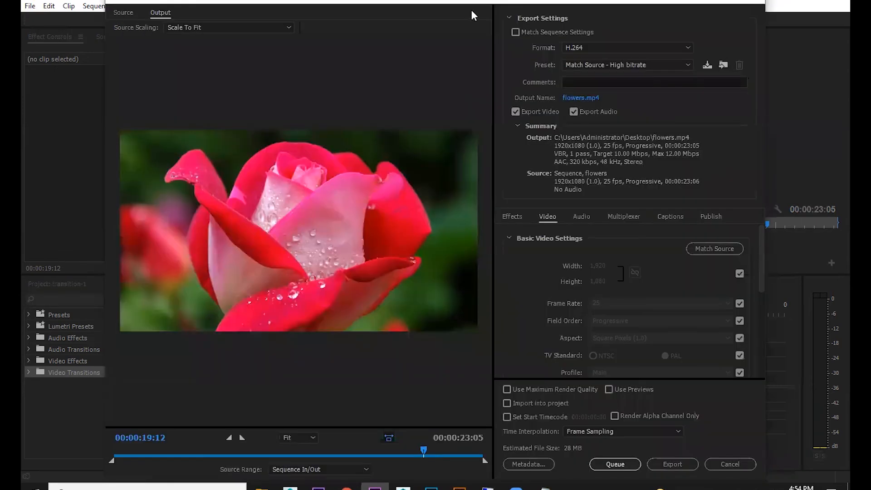
left_click_drag(463, 1, 440, 10)
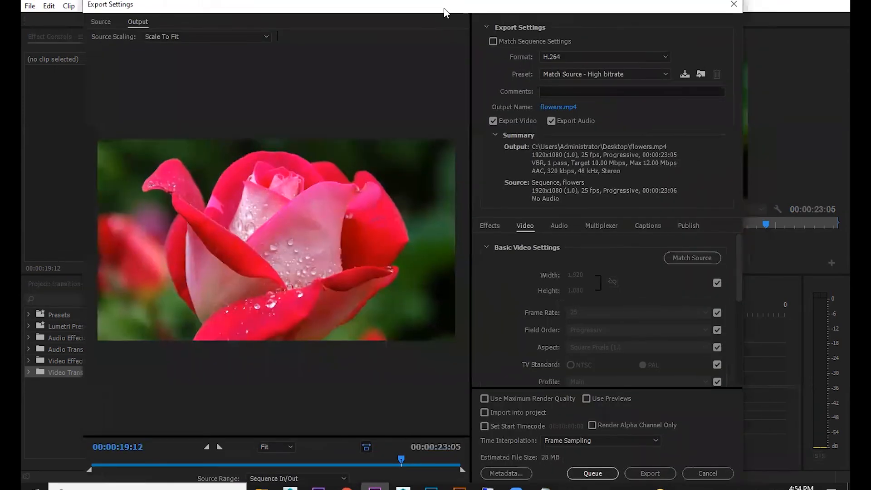
Switch the export format to QuickTime and return it to H.264.
left_click(549, 58)
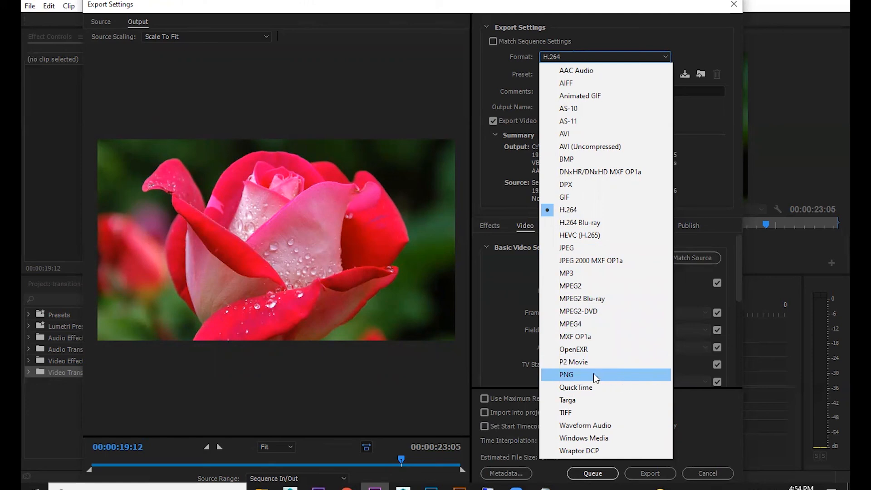
left_click(591, 388)
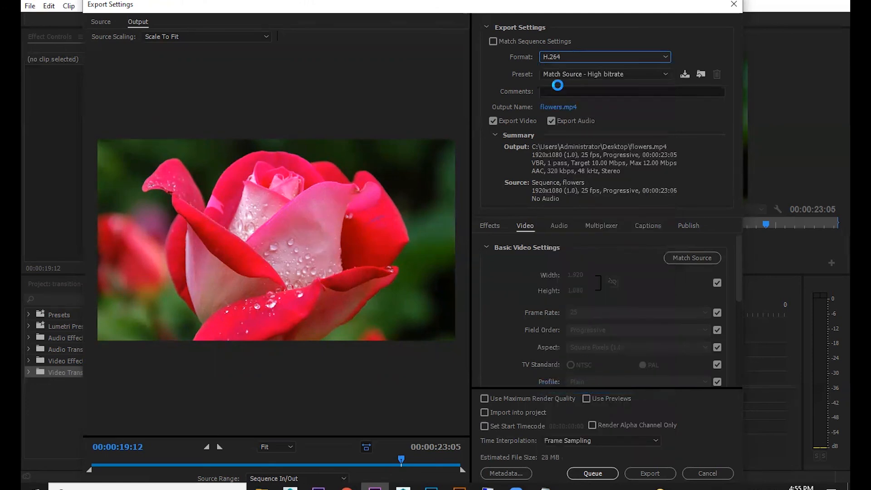
left_click(573, 57)
left_click(574, 58)
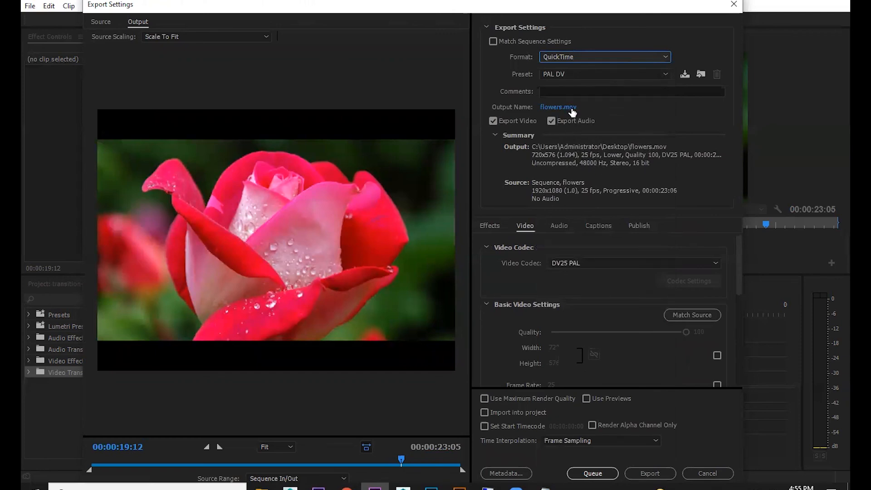
left_click(599, 61)
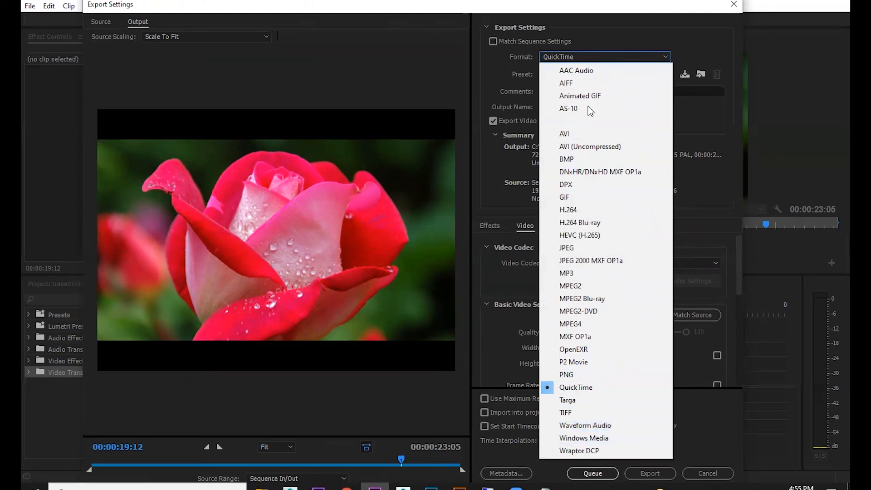
left_click(579, 210)
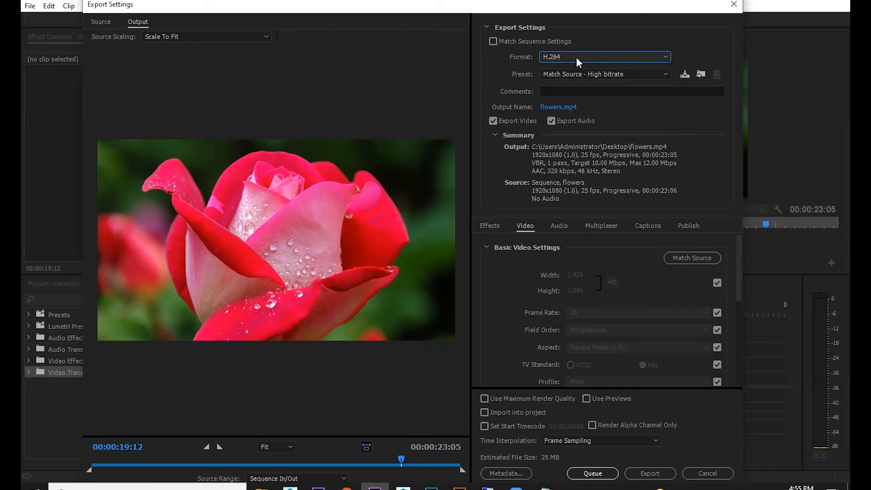
left_click(566, 58)
left_click(566, 58)
Browse the H.264 presets and choose YouTube 1080p HD for the export.
left_click(579, 74)
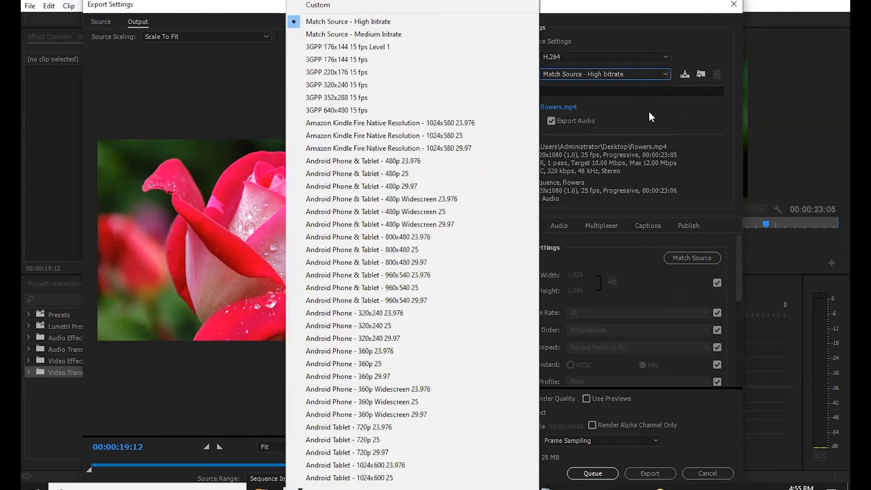
left_click(650, 113)
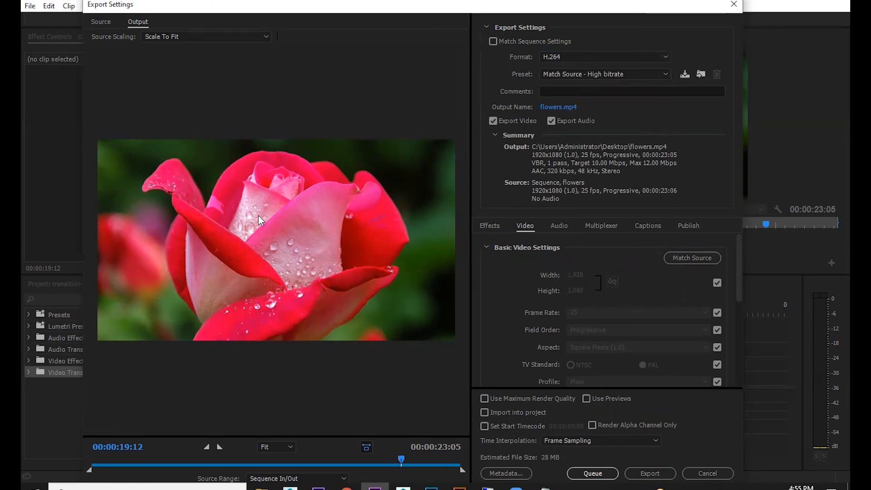
left_click(597, 76)
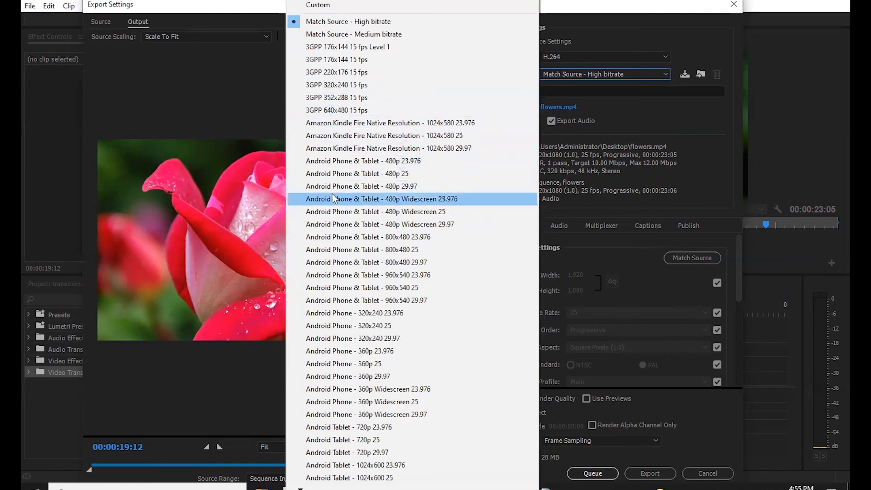
mouse_move(318, 488)
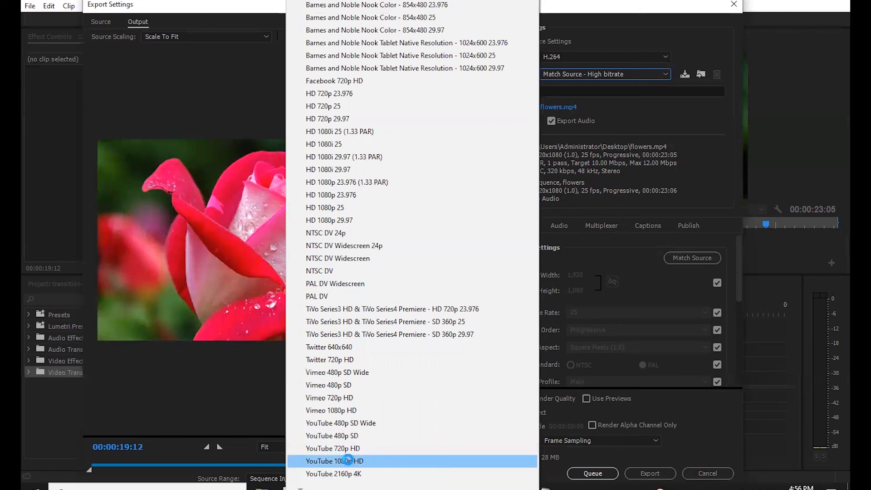
left_click(348, 459)
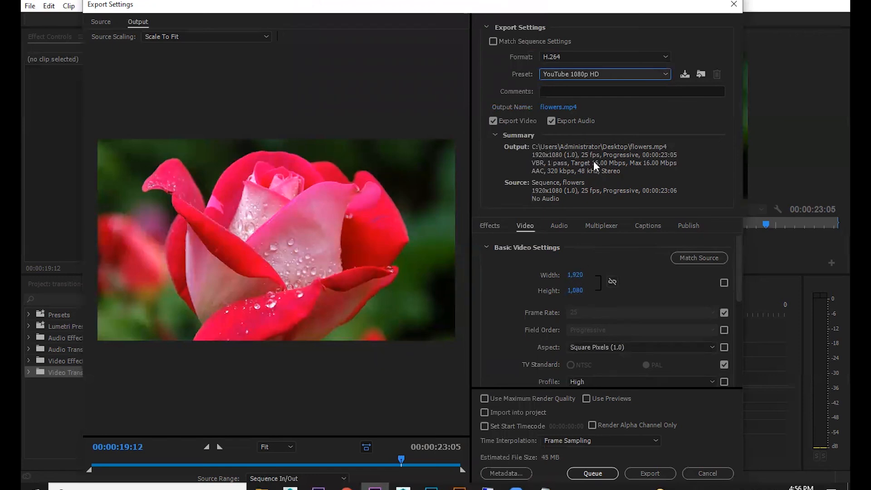
Review the other available H.264 presets and export formats without changing the selection.
left_click(579, 75)
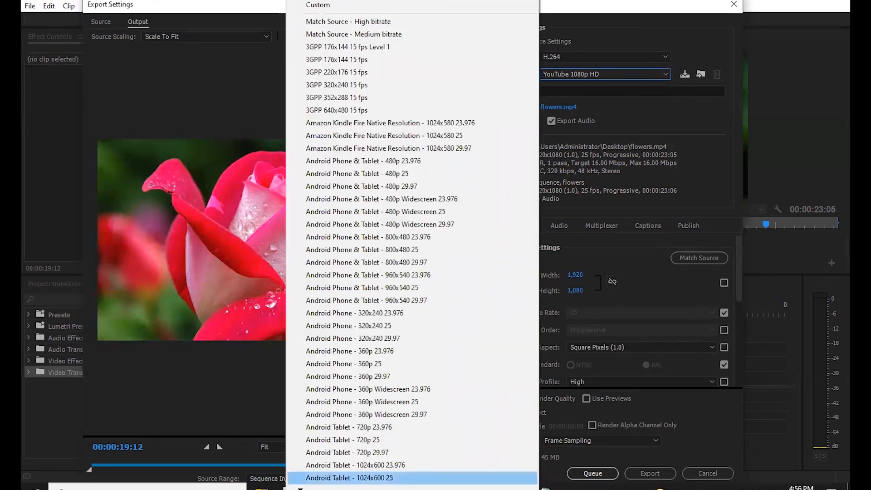
scroll(680, 177, "down", 2)
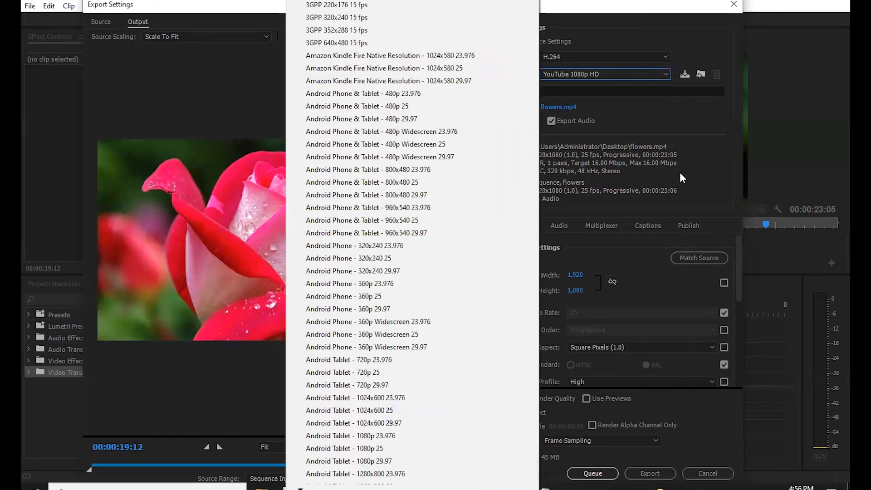
left_click(630, 120)
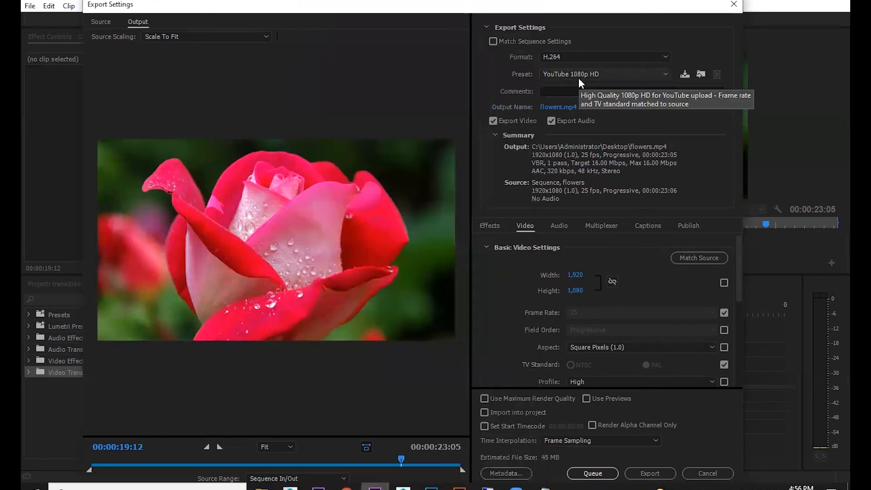
left_click(579, 77)
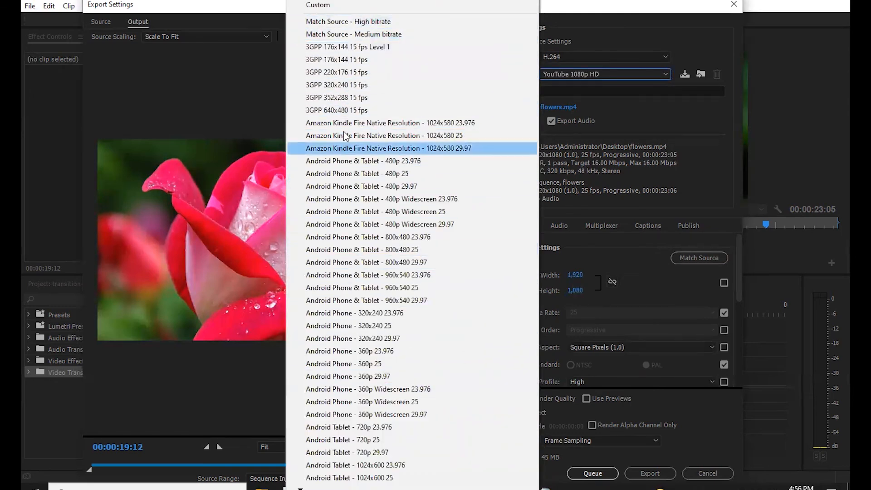
left_click(657, 144)
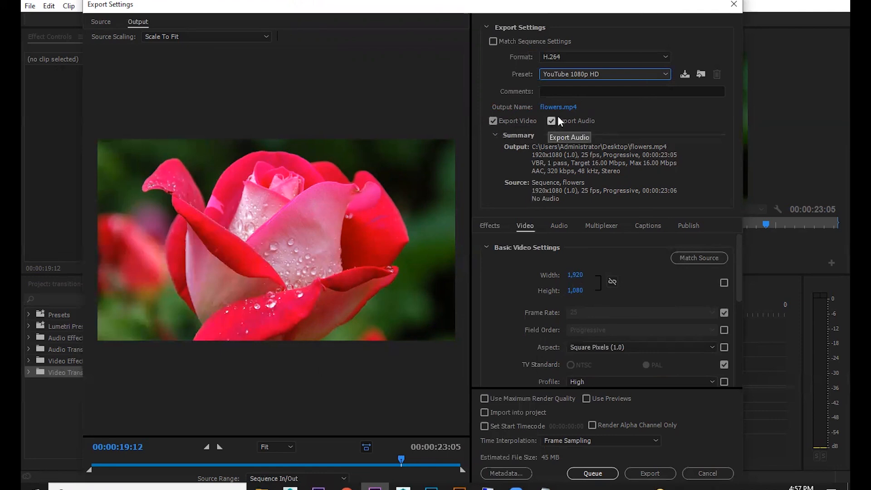
left_click(602, 58)
left_click(601, 58)
left_click(574, 74)
left_click(573, 74)
Toggle Use Maximum Render Quality on and off, and examine the basic video and bitrate settings.
left_click(495, 400)
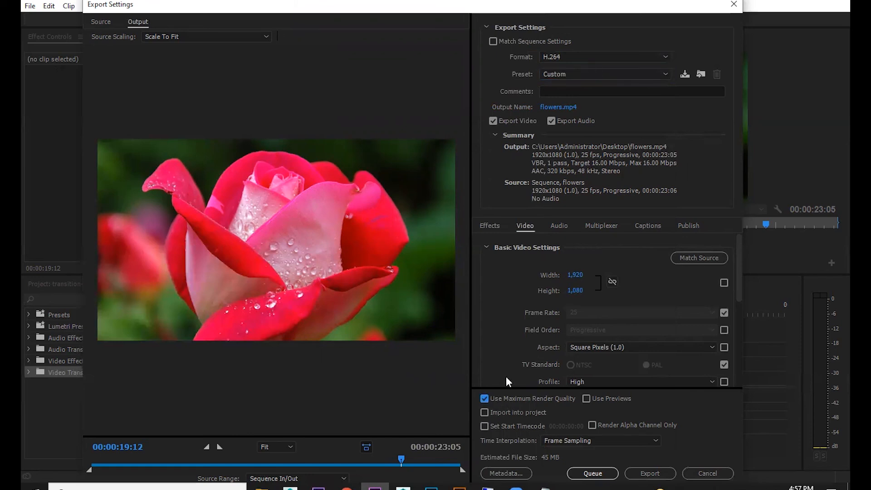
left_click(496, 398)
left_click_drag(742, 287, 739, 320)
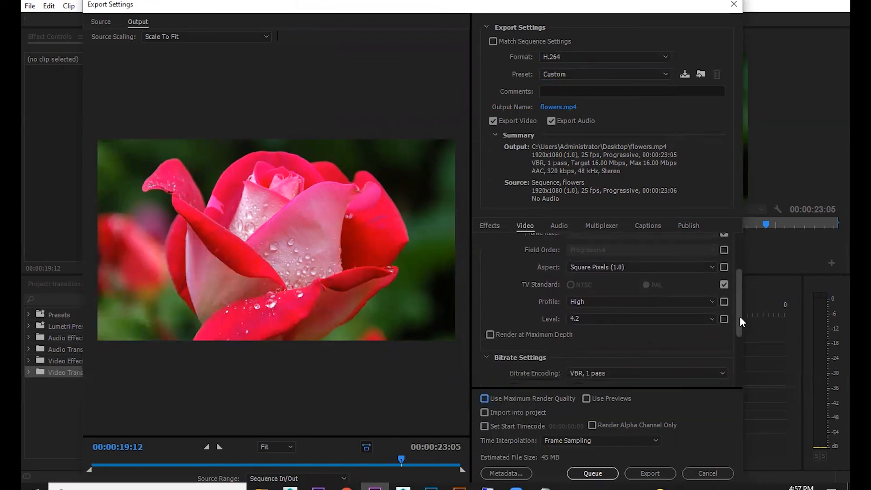
left_click_drag(736, 312, 737, 349)
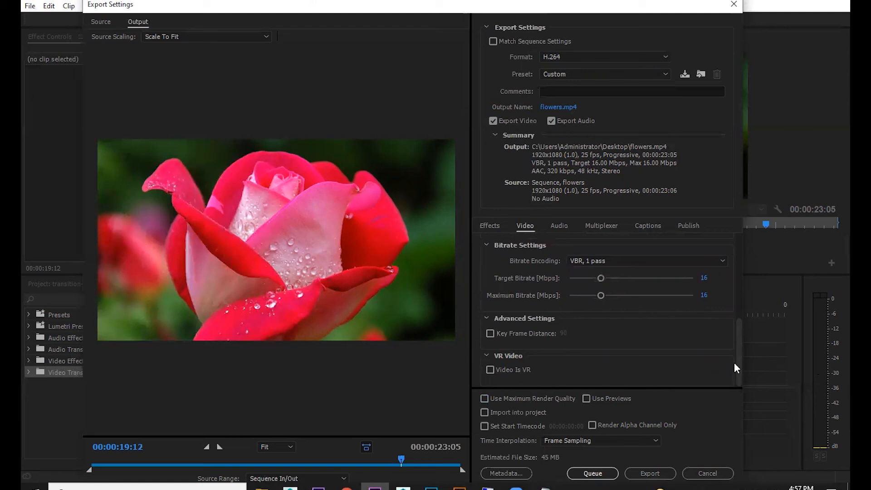
left_click_drag(736, 352, 749, 208)
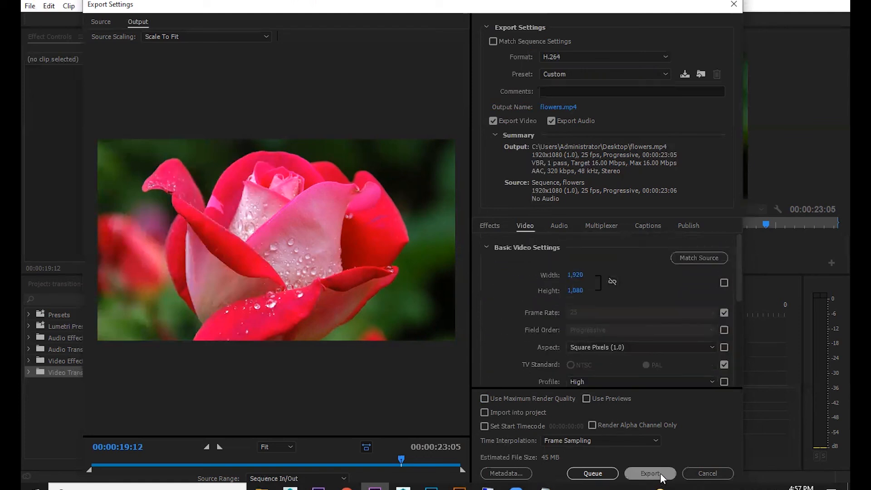
Set the export output to flowers.mp4 in the photo slide folder on the Desktop, and close the export settings without exporting.
left_click(550, 107)
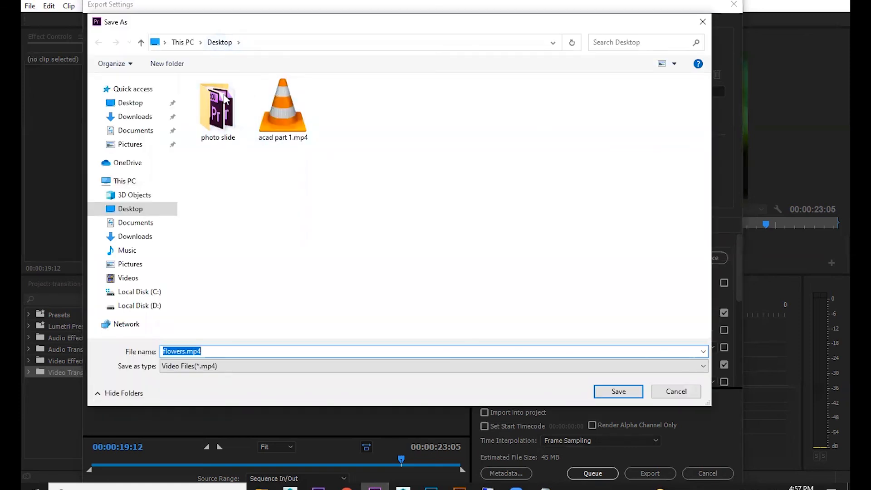
double_click(218, 119)
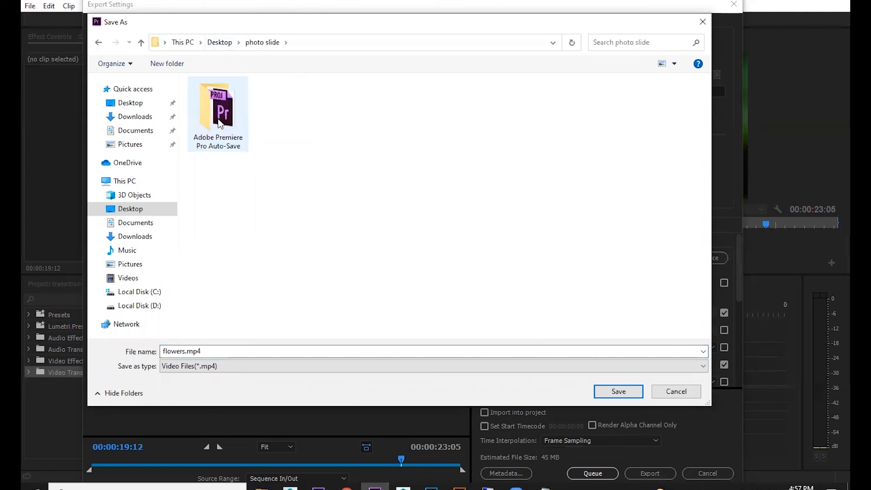
double_click(223, 348)
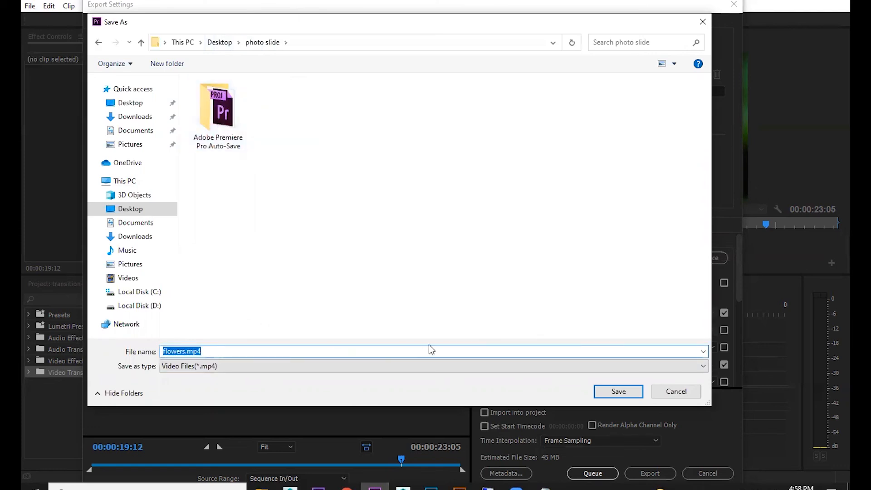
left_click(618, 391)
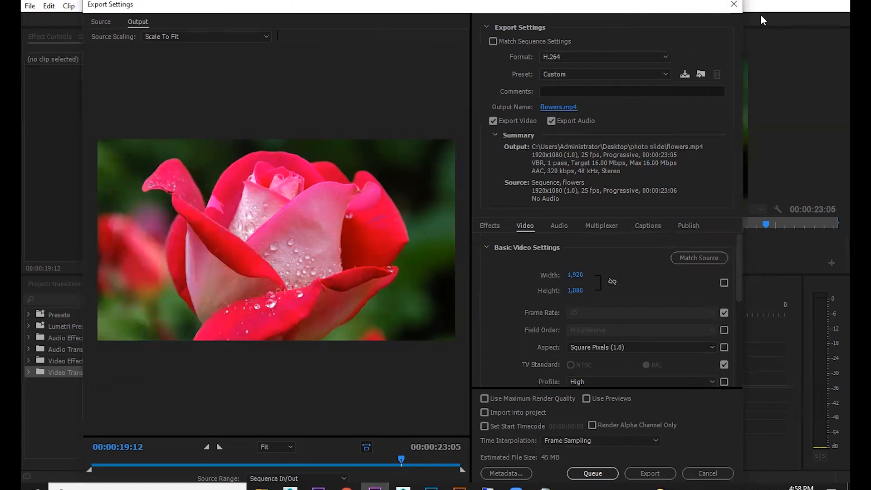
left_click(734, 4)
Reopen the media export settings for the flowers sequence and choose the H.264 preset Android Tablet - 1080p 25.
left_click(28, 7)
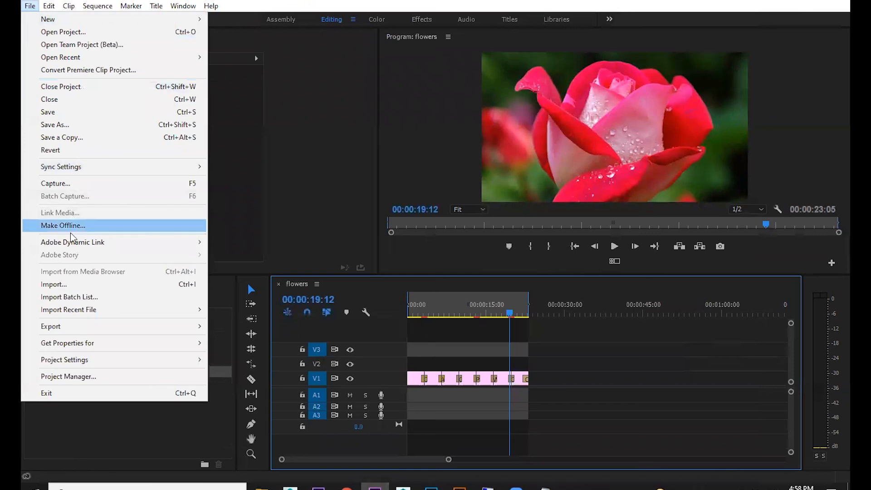
mouse_move(74, 327)
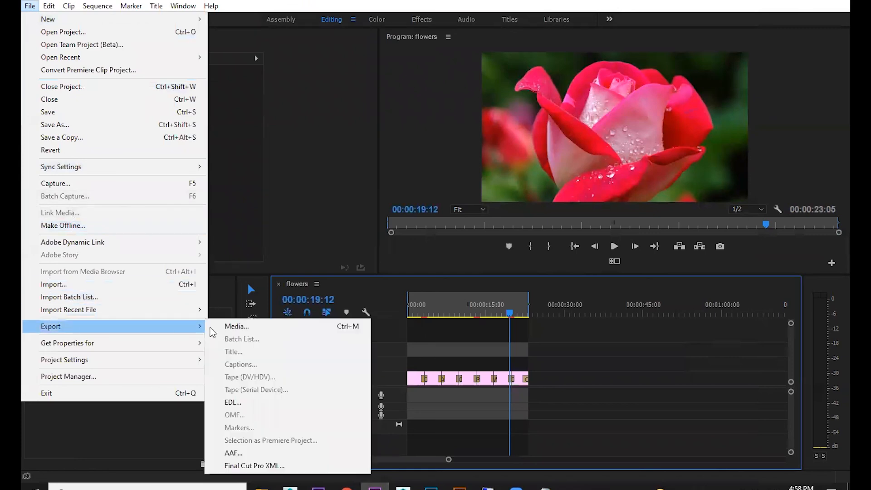
left_click(292, 326)
left_click(594, 49)
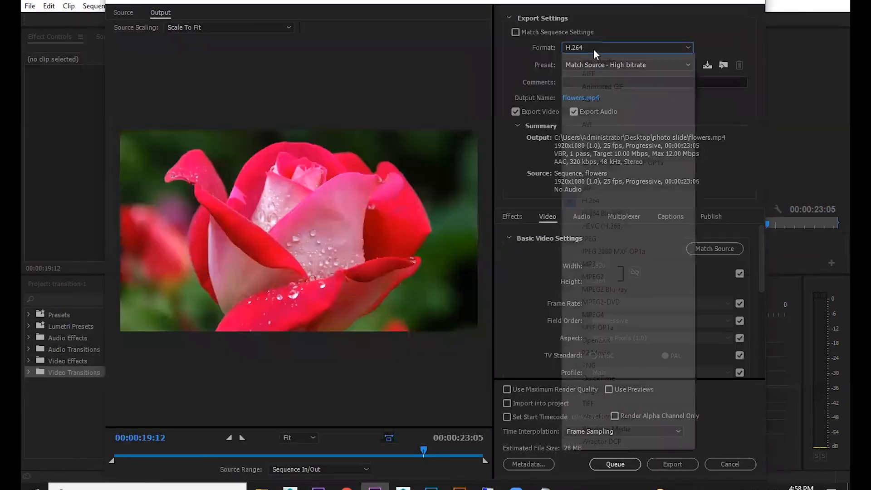
left_click(593, 49)
left_click(611, 64)
scroll(435, 245, "down", 4)
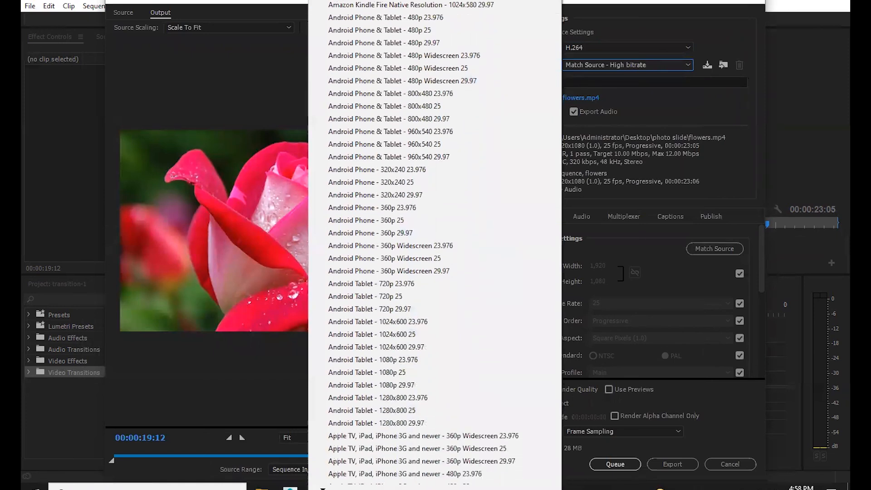
scroll(401, 272, "down", 3)
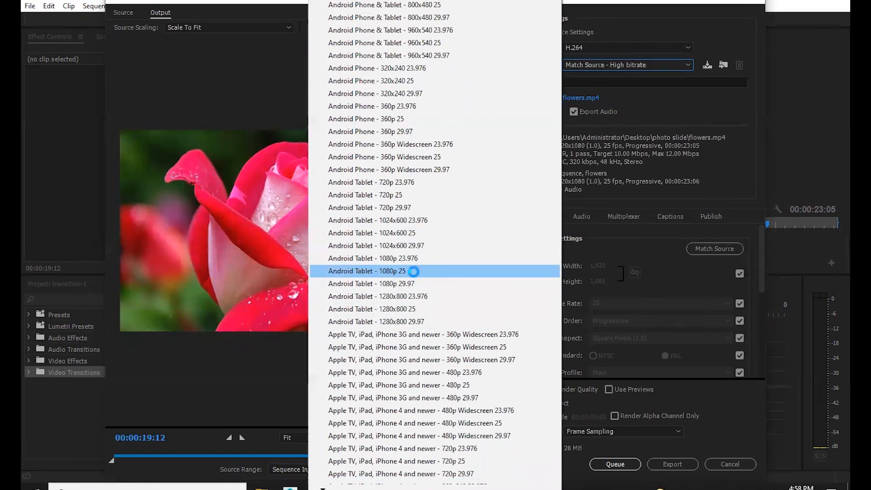
left_click(414, 272)
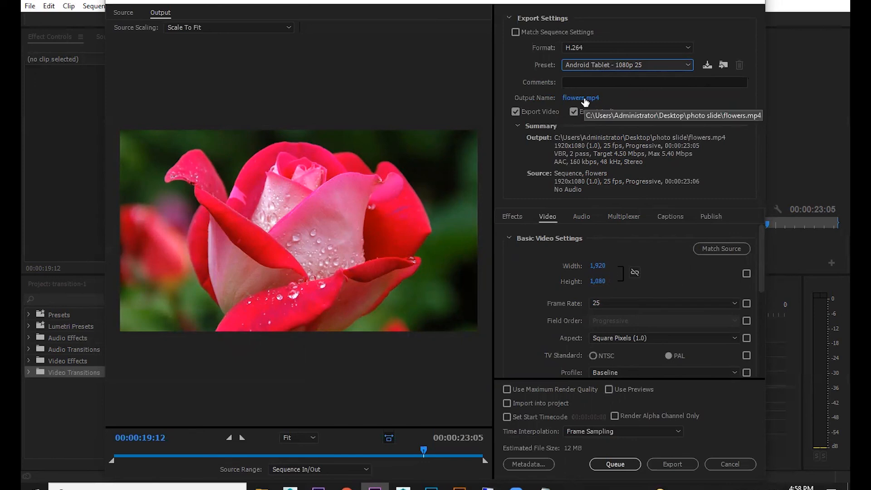
Set the output file to flowers.mp4 in the photo slide folder on the Desktop and export the video.
left_click(573, 100)
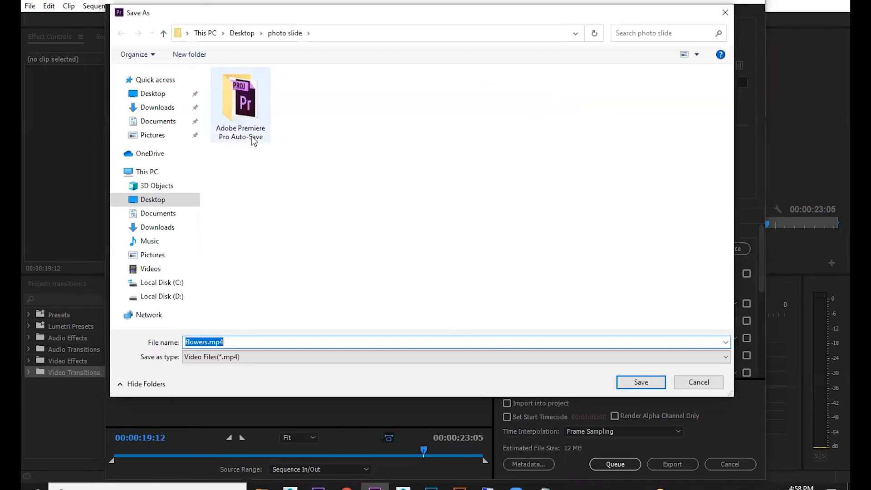
left_click(241, 33)
double_click(249, 114)
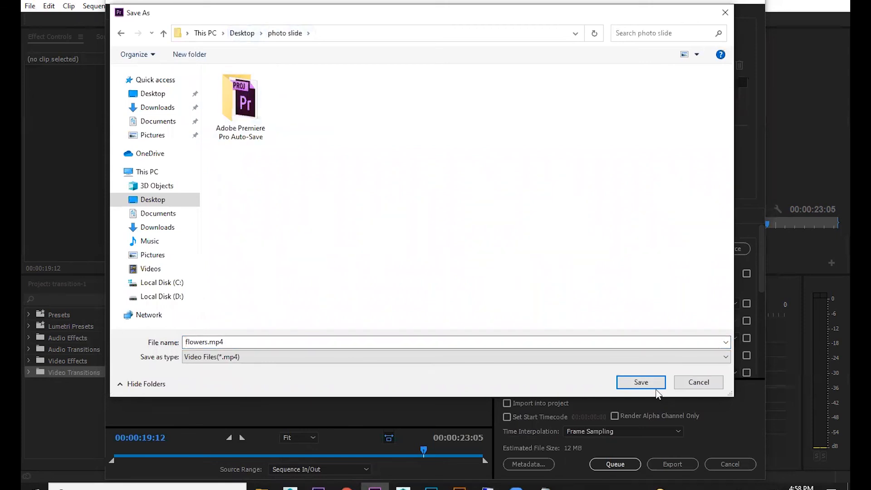
left_click(641, 383)
left_click(675, 464)
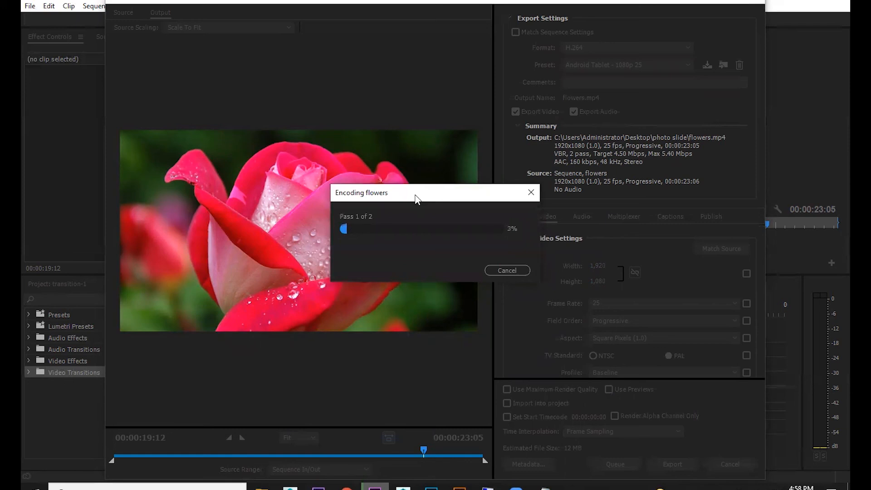
left_click_drag(415, 196, 317, 196)
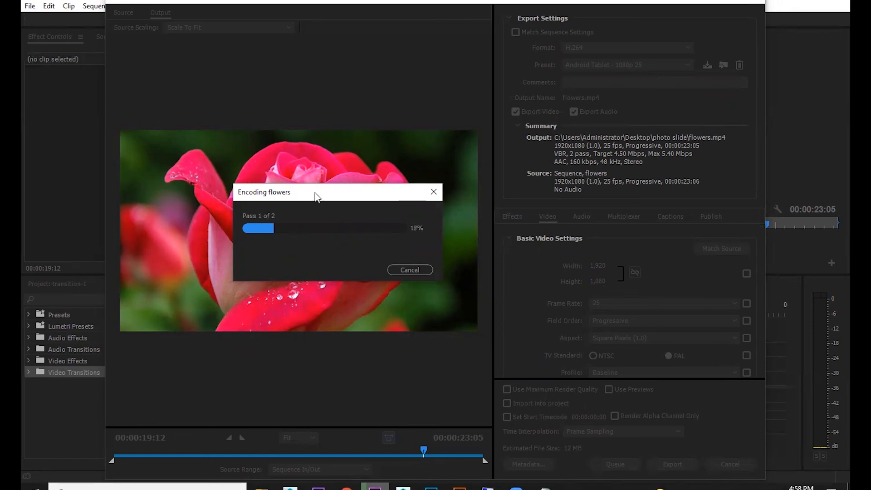
left_click_drag(315, 193, 297, 192)
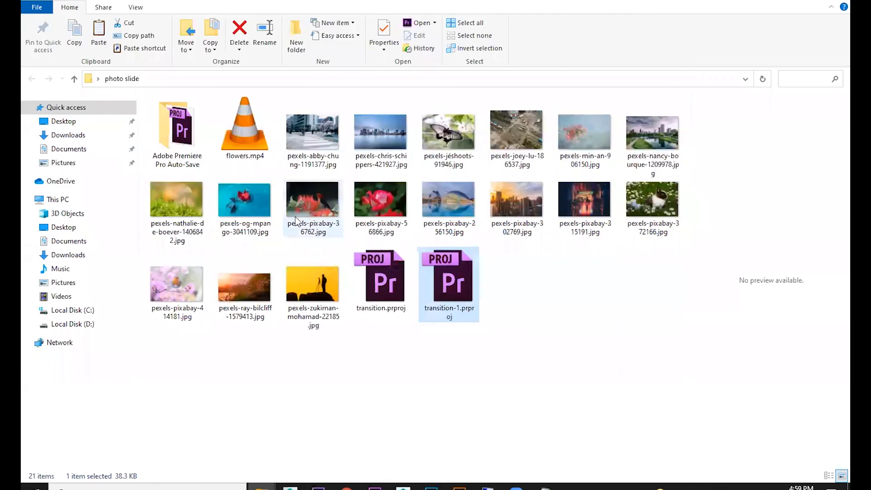
Play the exported flowers.mp4 from the photo slide folder in VLC media player, declining the player's update download.
left_click(245, 146)
right_click(252, 137)
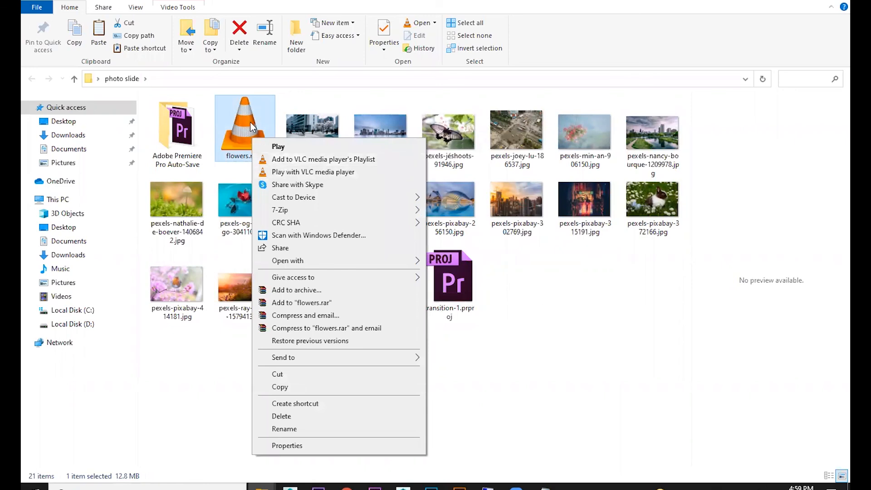
left_click(321, 175)
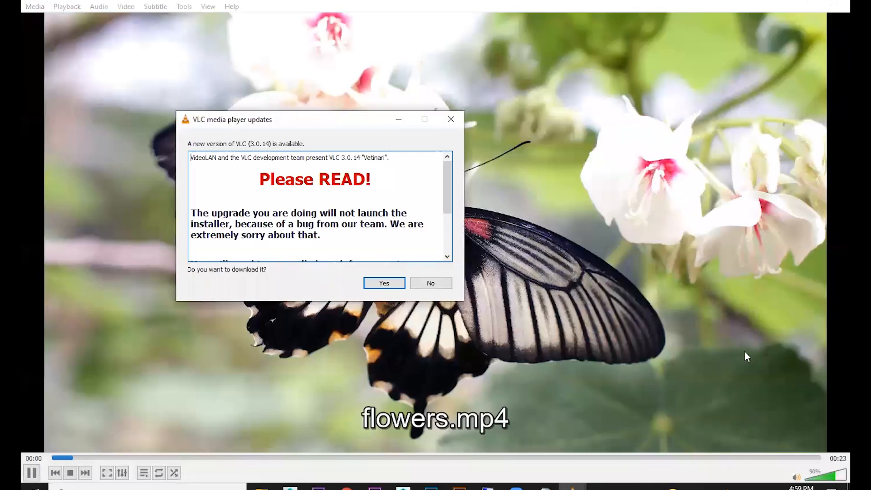
left_click(443, 283)
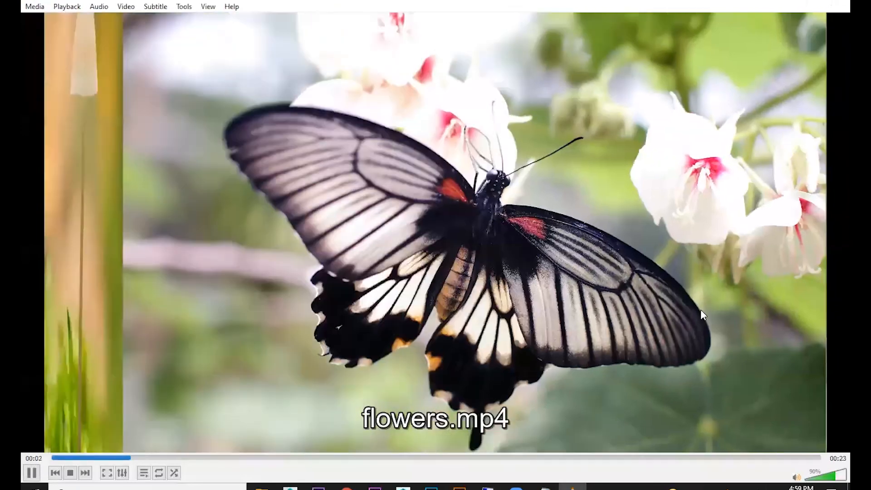